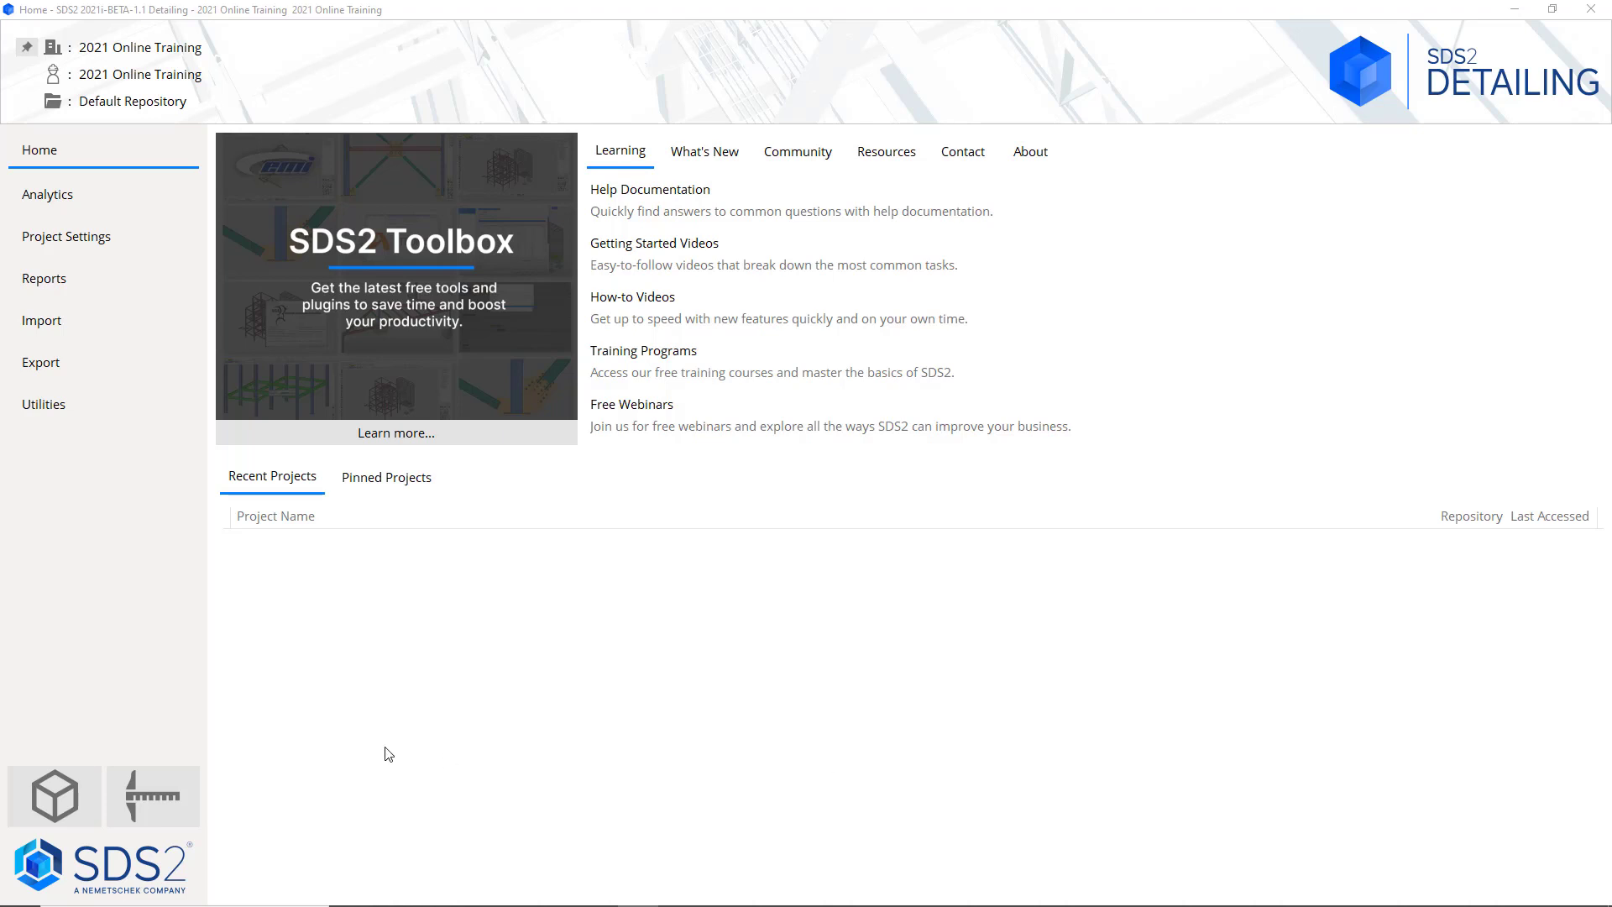
Open the job's Design Settings and review the design method and beam design loads, including the seismic moment frame type options
{"action": "left_click", "coordinate": [143, 246]}
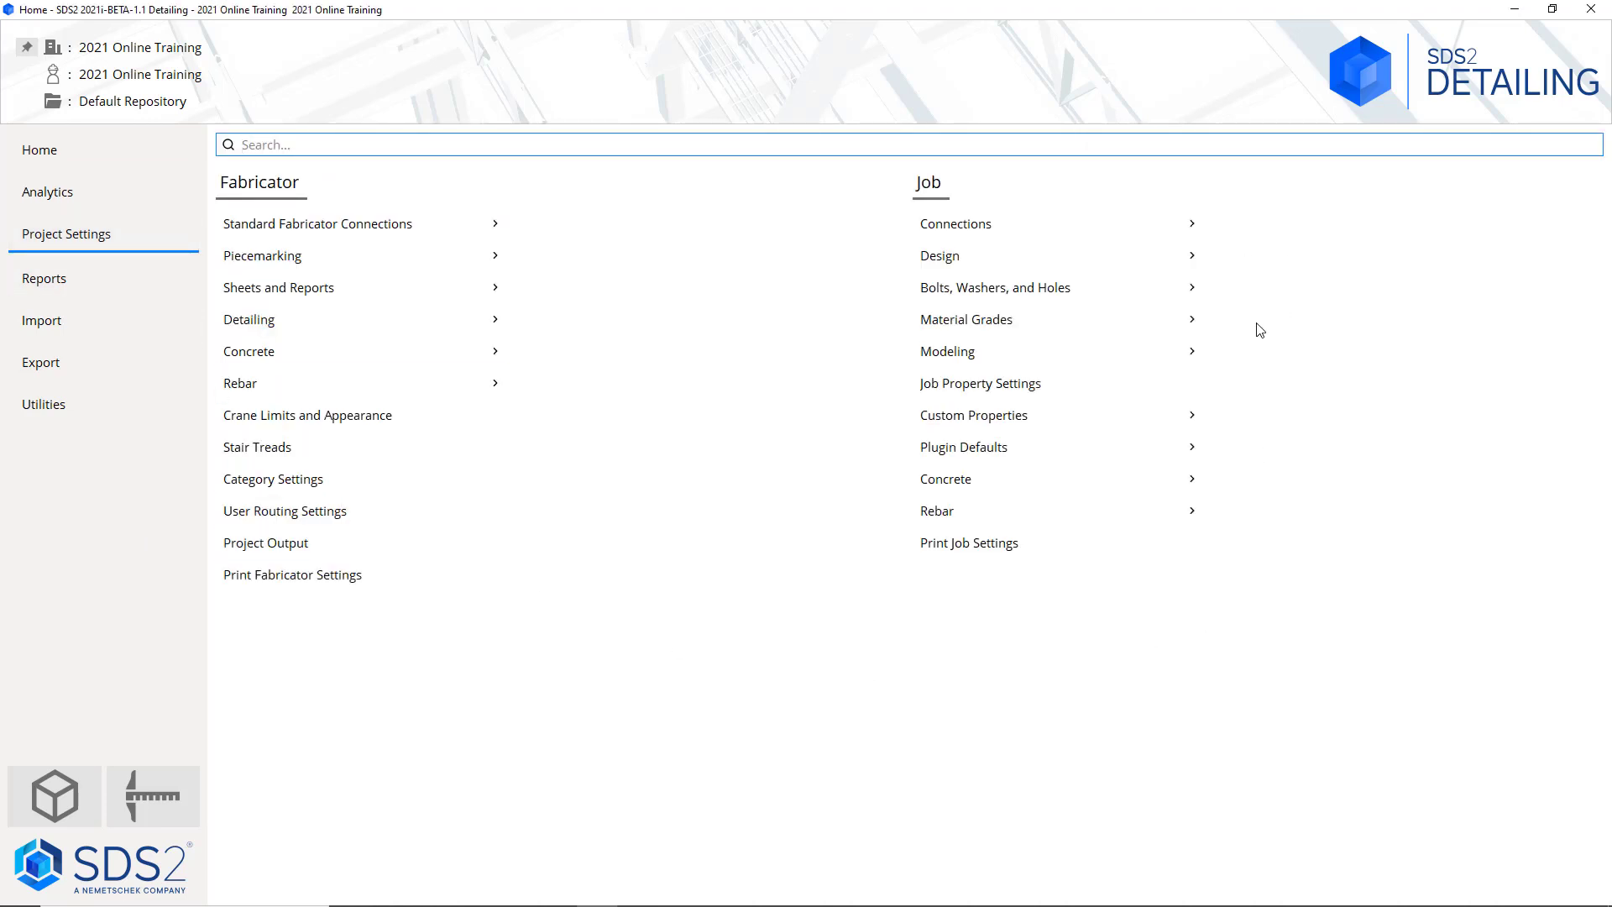
{"action": "left_click", "coordinate": [1006, 254]}
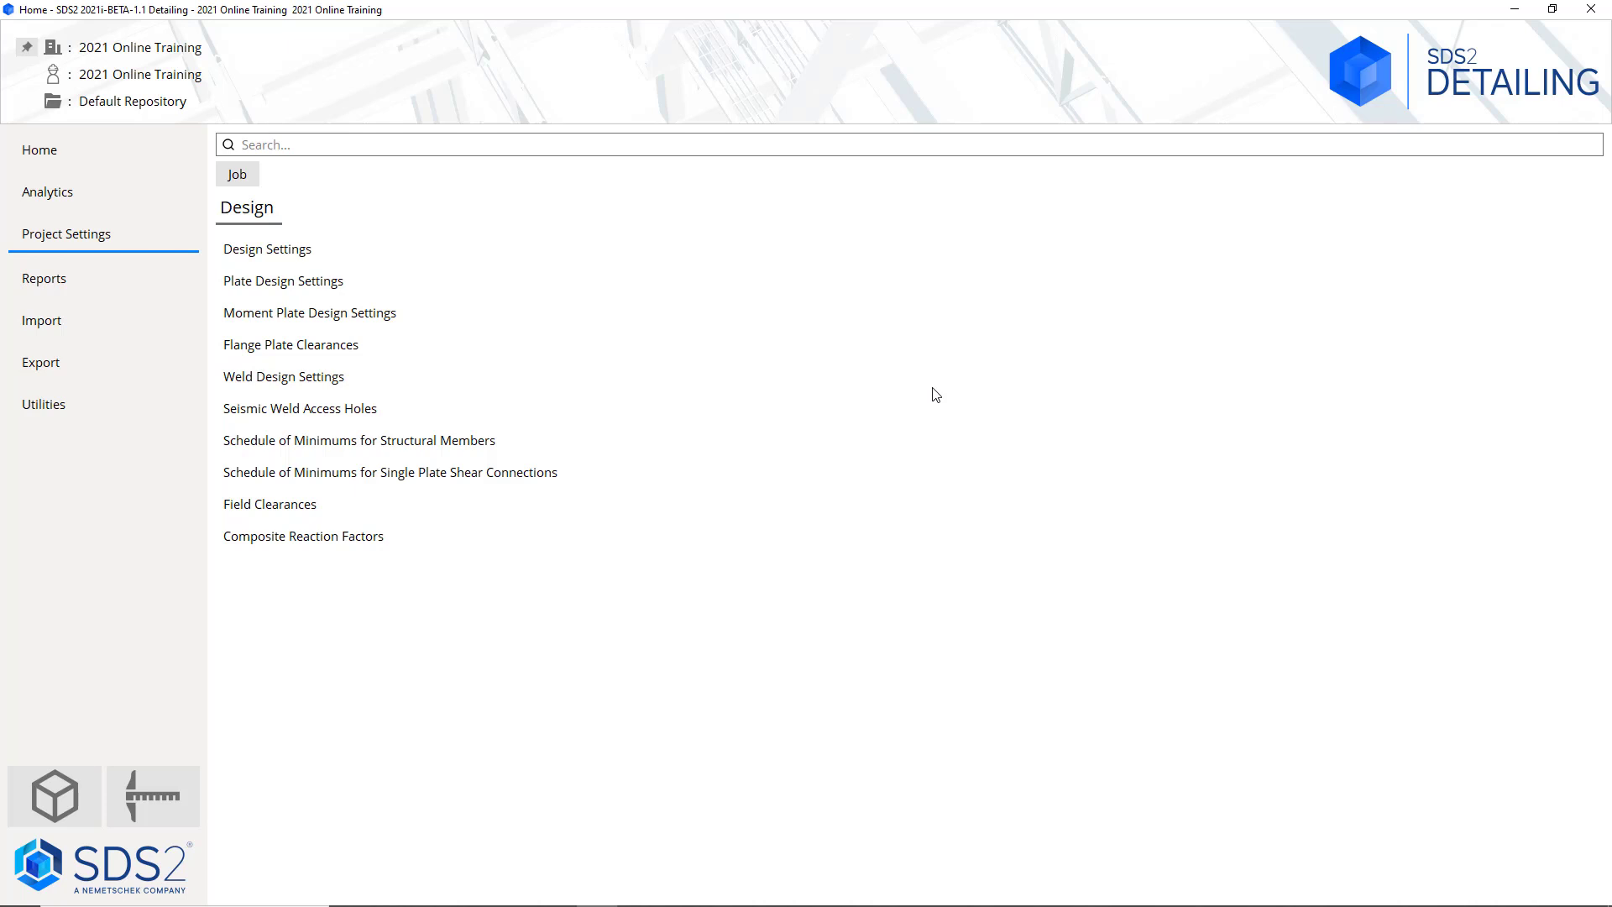
{"action": "left_click", "coordinate": [400, 260]}
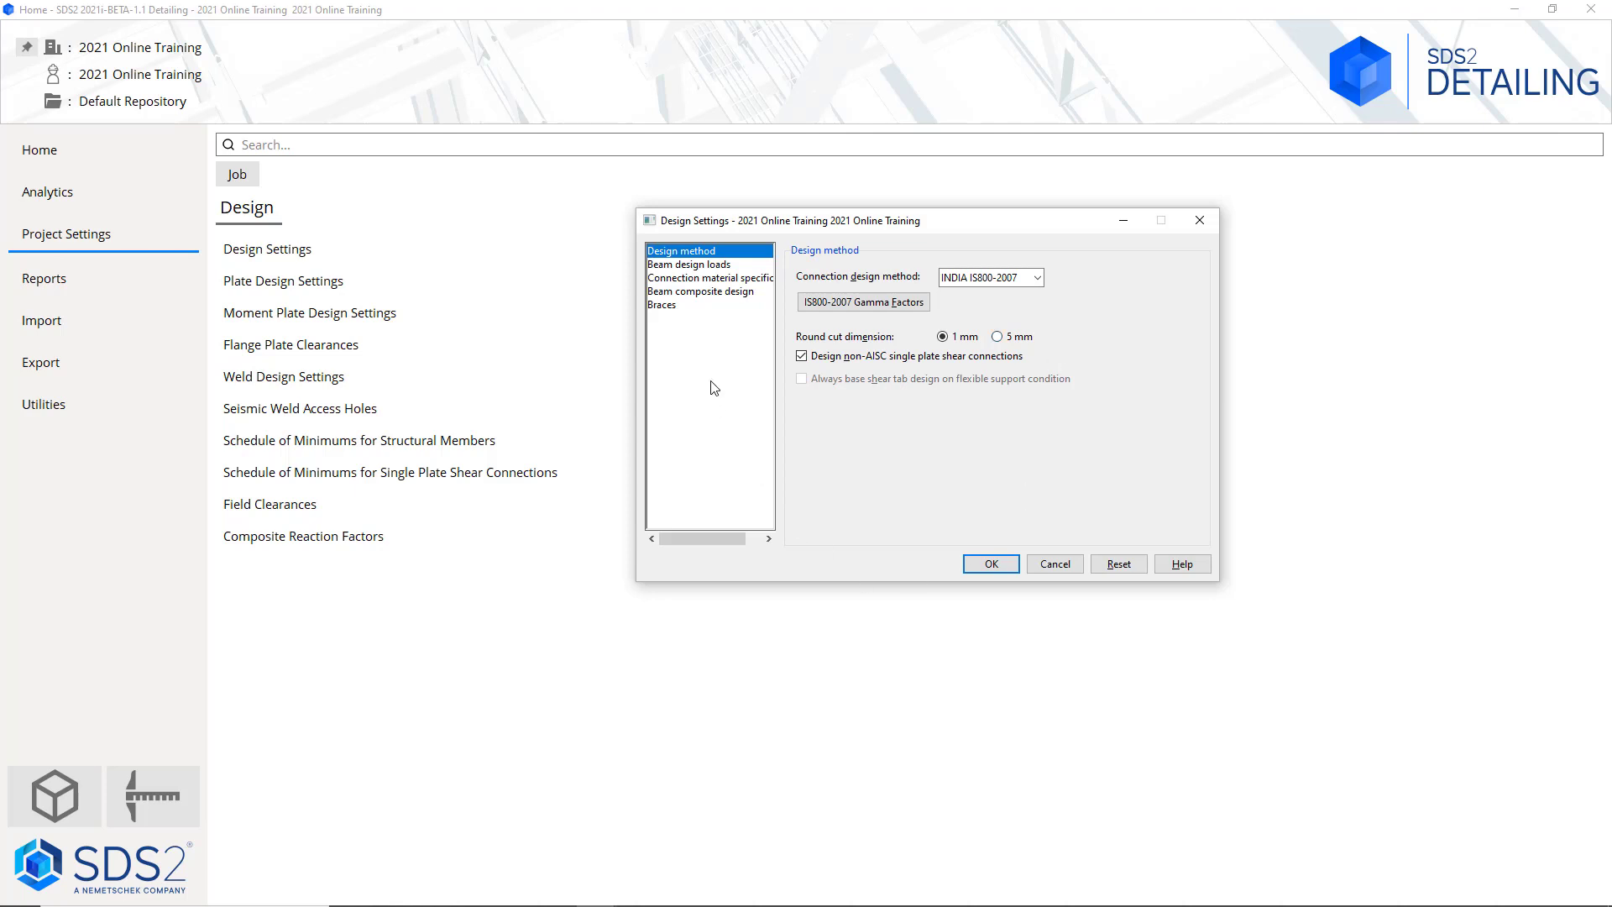
{"action": "left_click", "coordinate": [707, 265]}
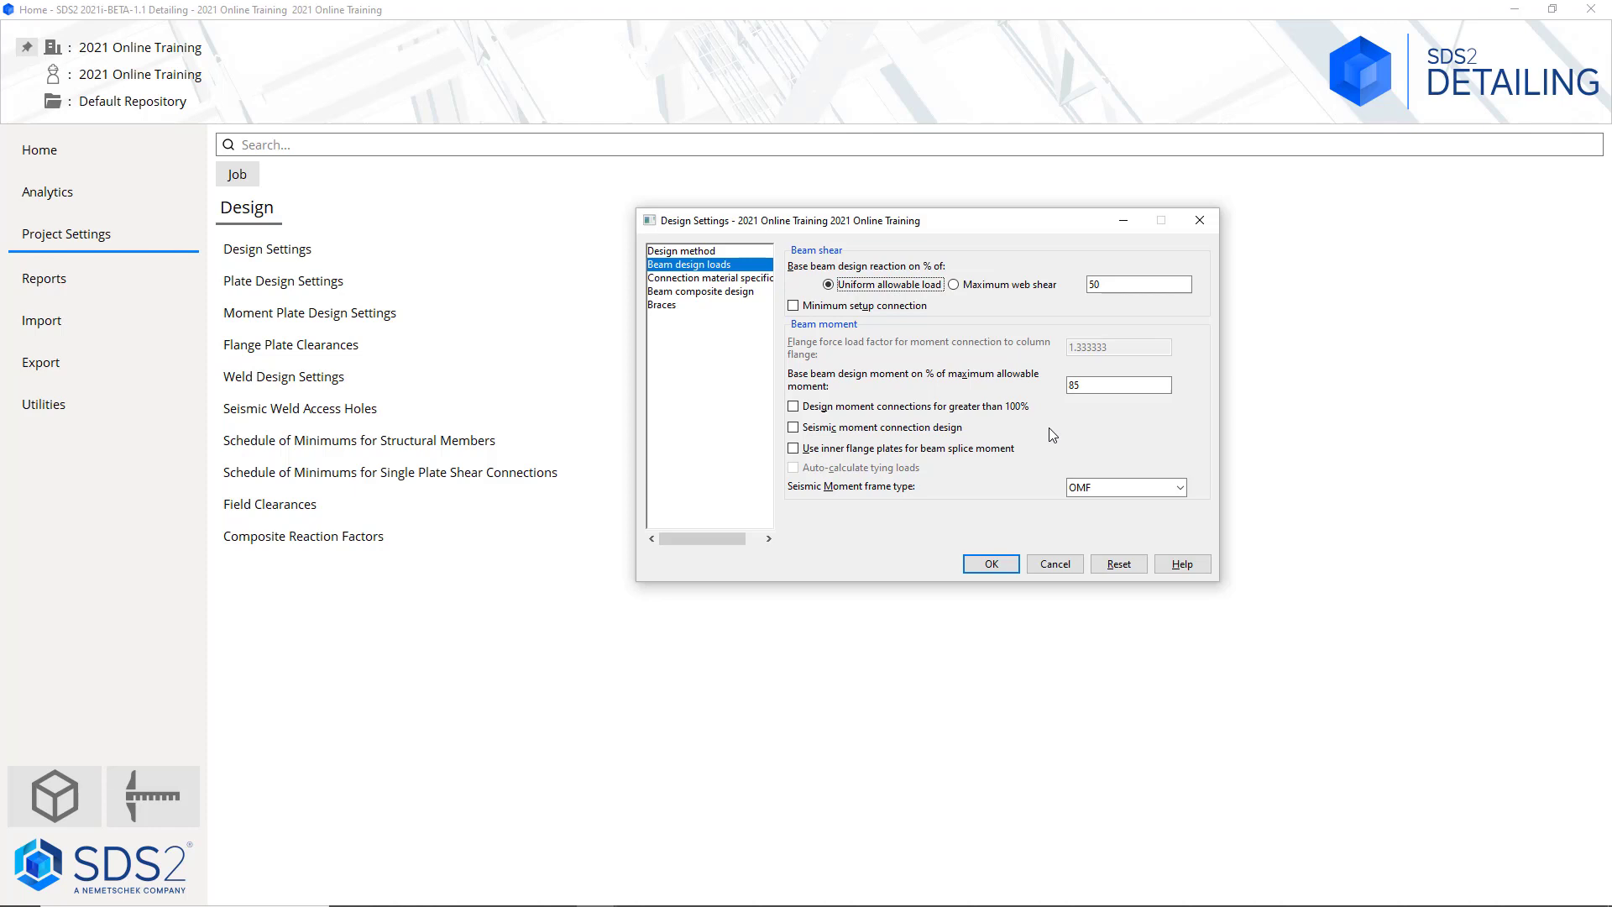
{"action": "left_click", "coordinate": [1184, 490]}
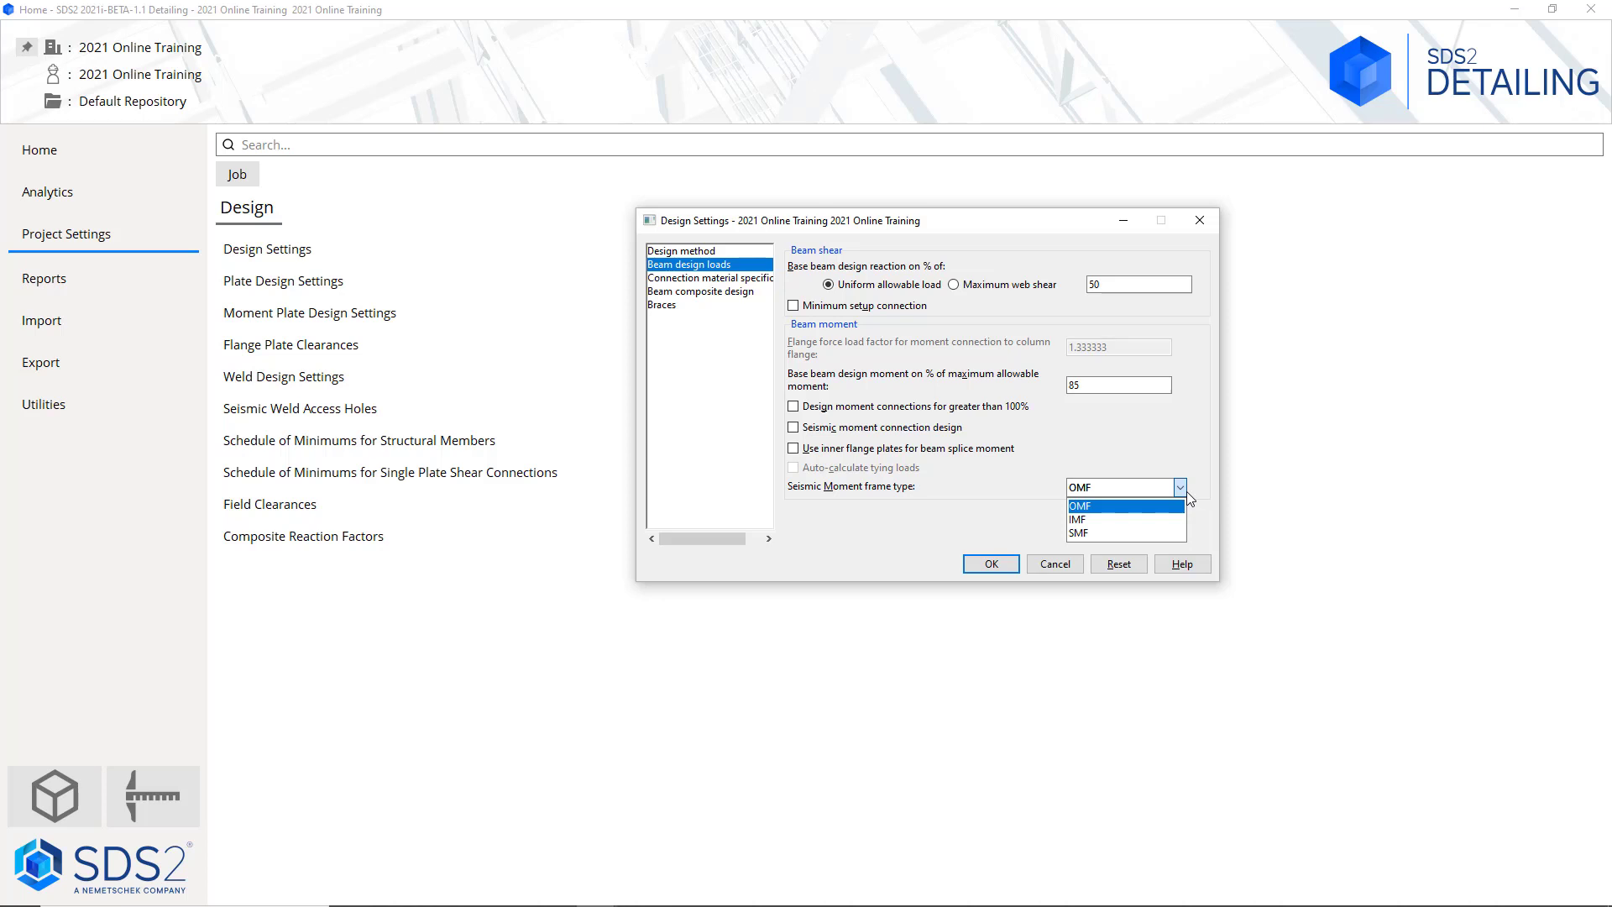
{"action": "left_click", "coordinate": [1202, 491]}
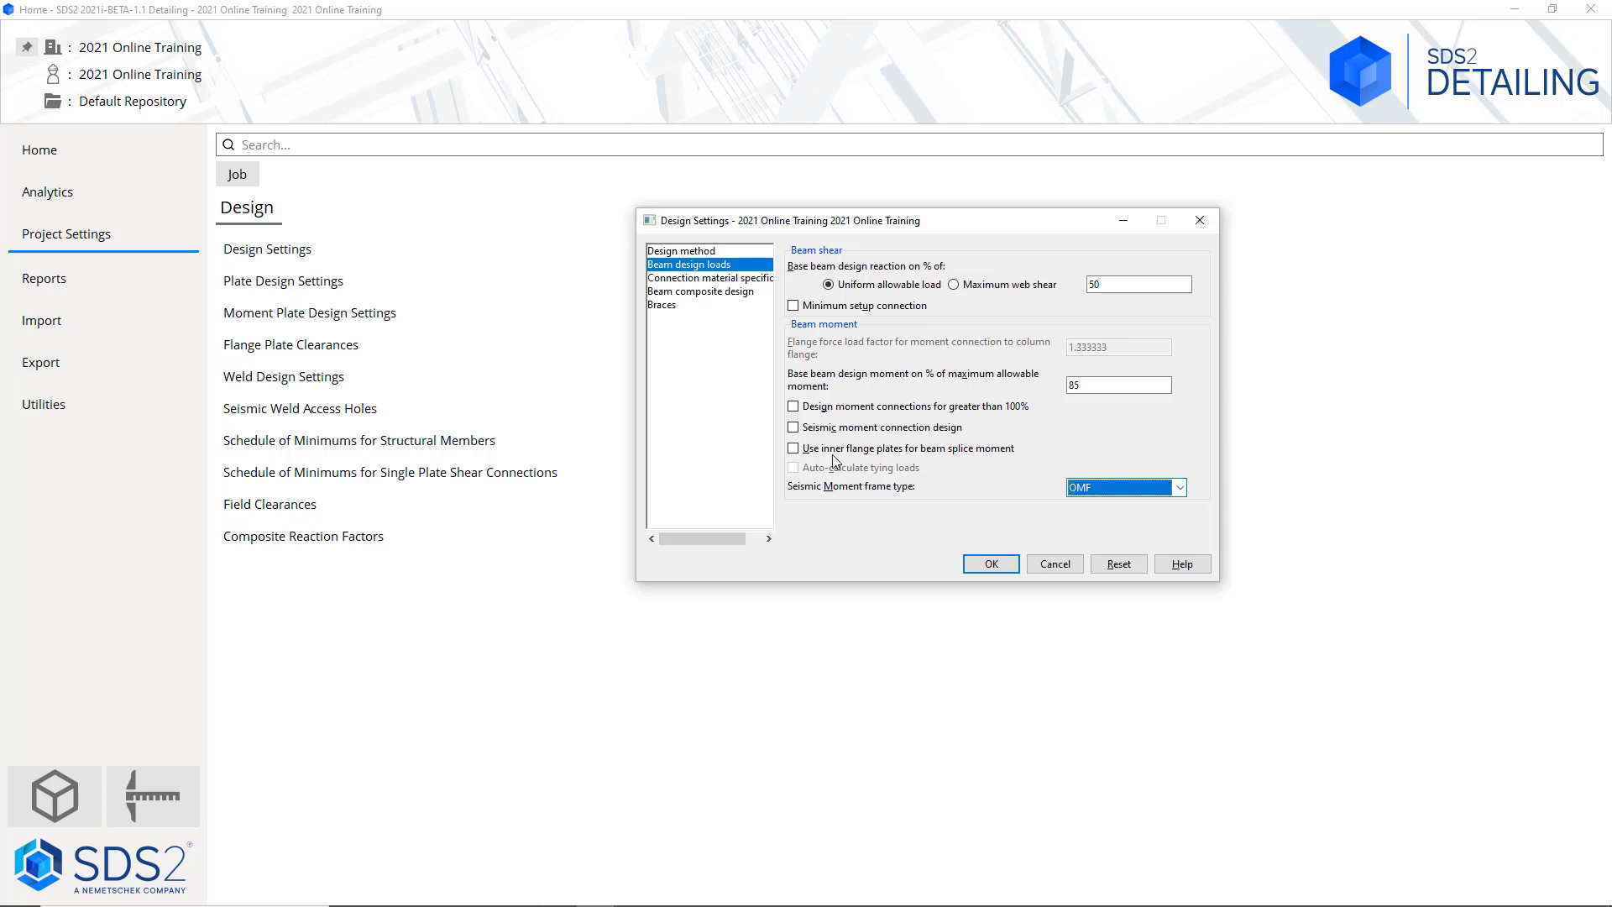
Review the connection material, beam composite design and brace settings, including the brace-to-gusset flange connection options, and close Design Settings without saving
{"action": "left_click", "coordinate": [690, 278]}
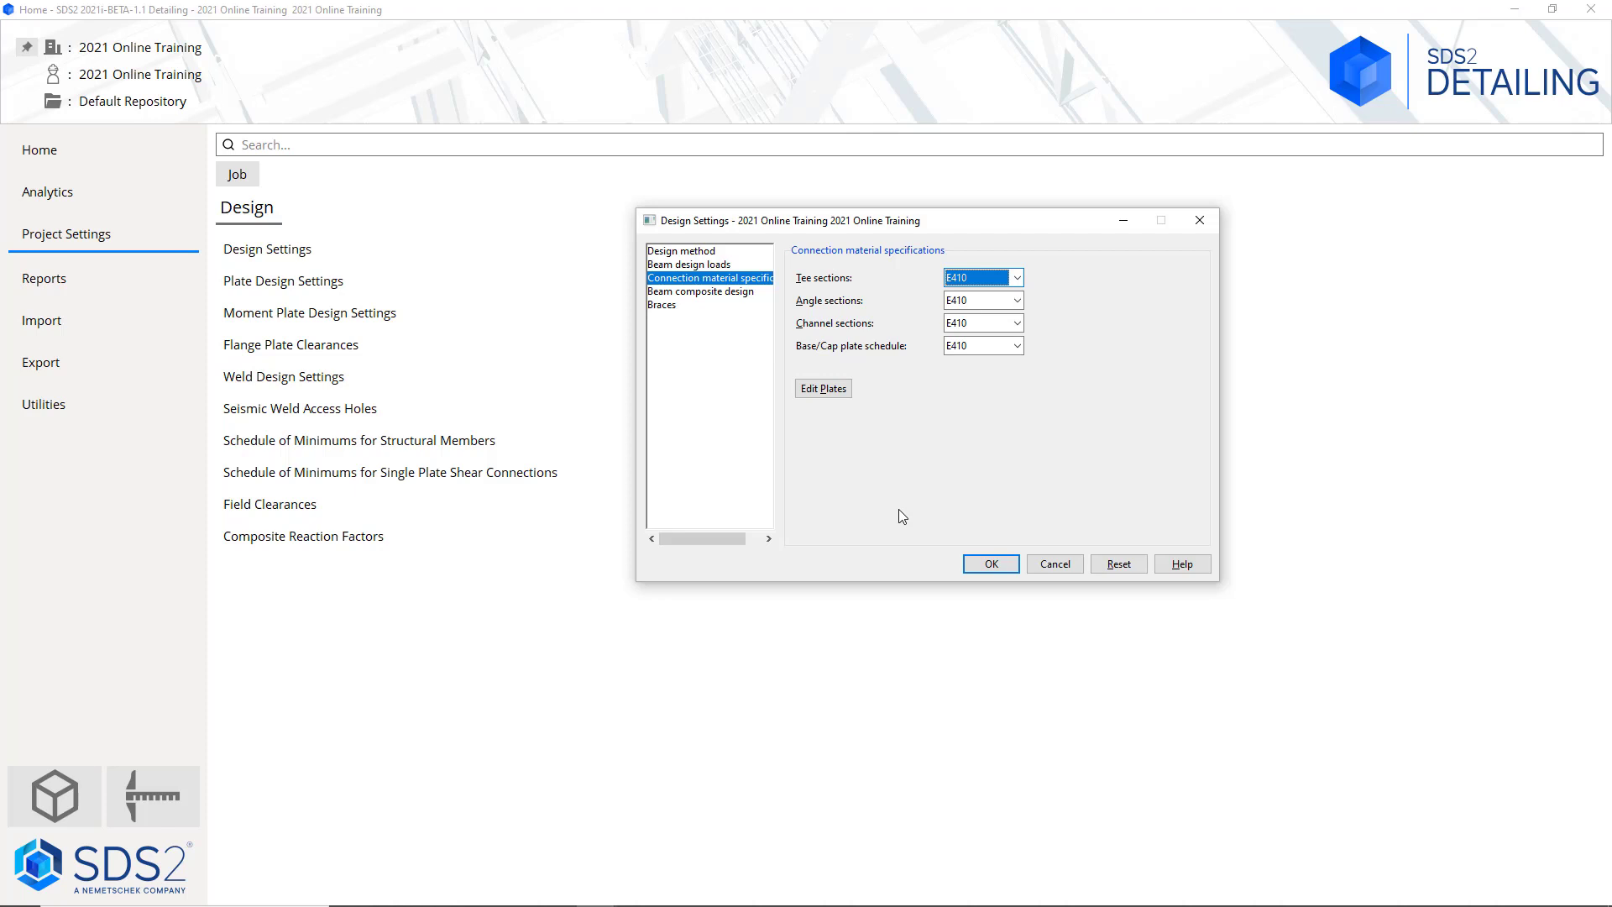
{"action": "left_click", "coordinate": [718, 292]}
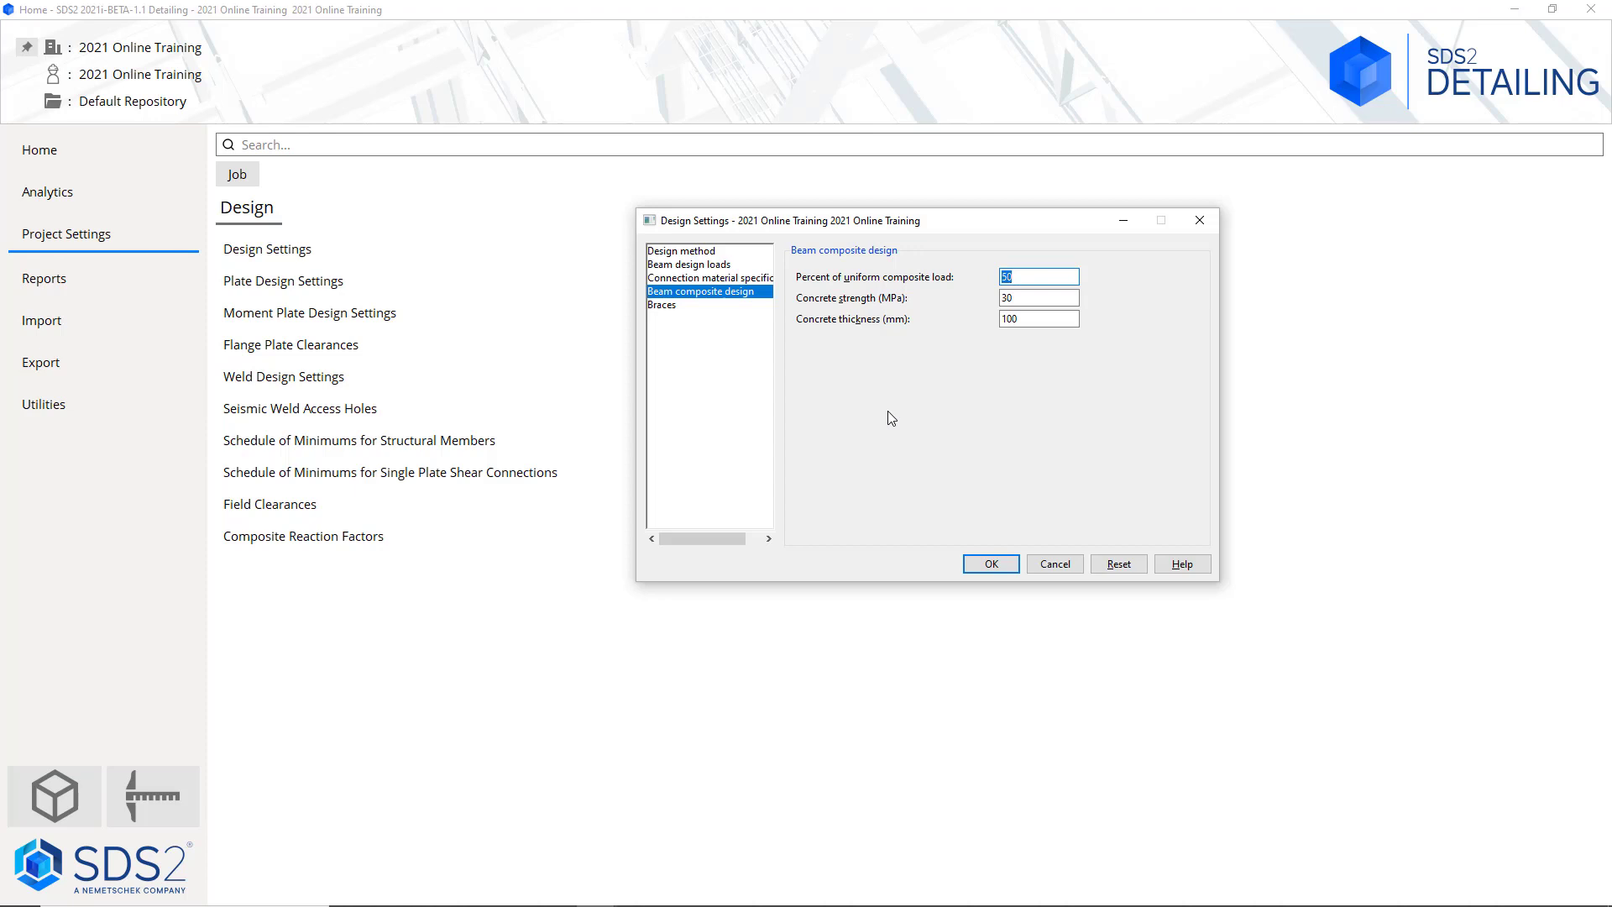
{"action": "left_click", "coordinate": [703, 307]}
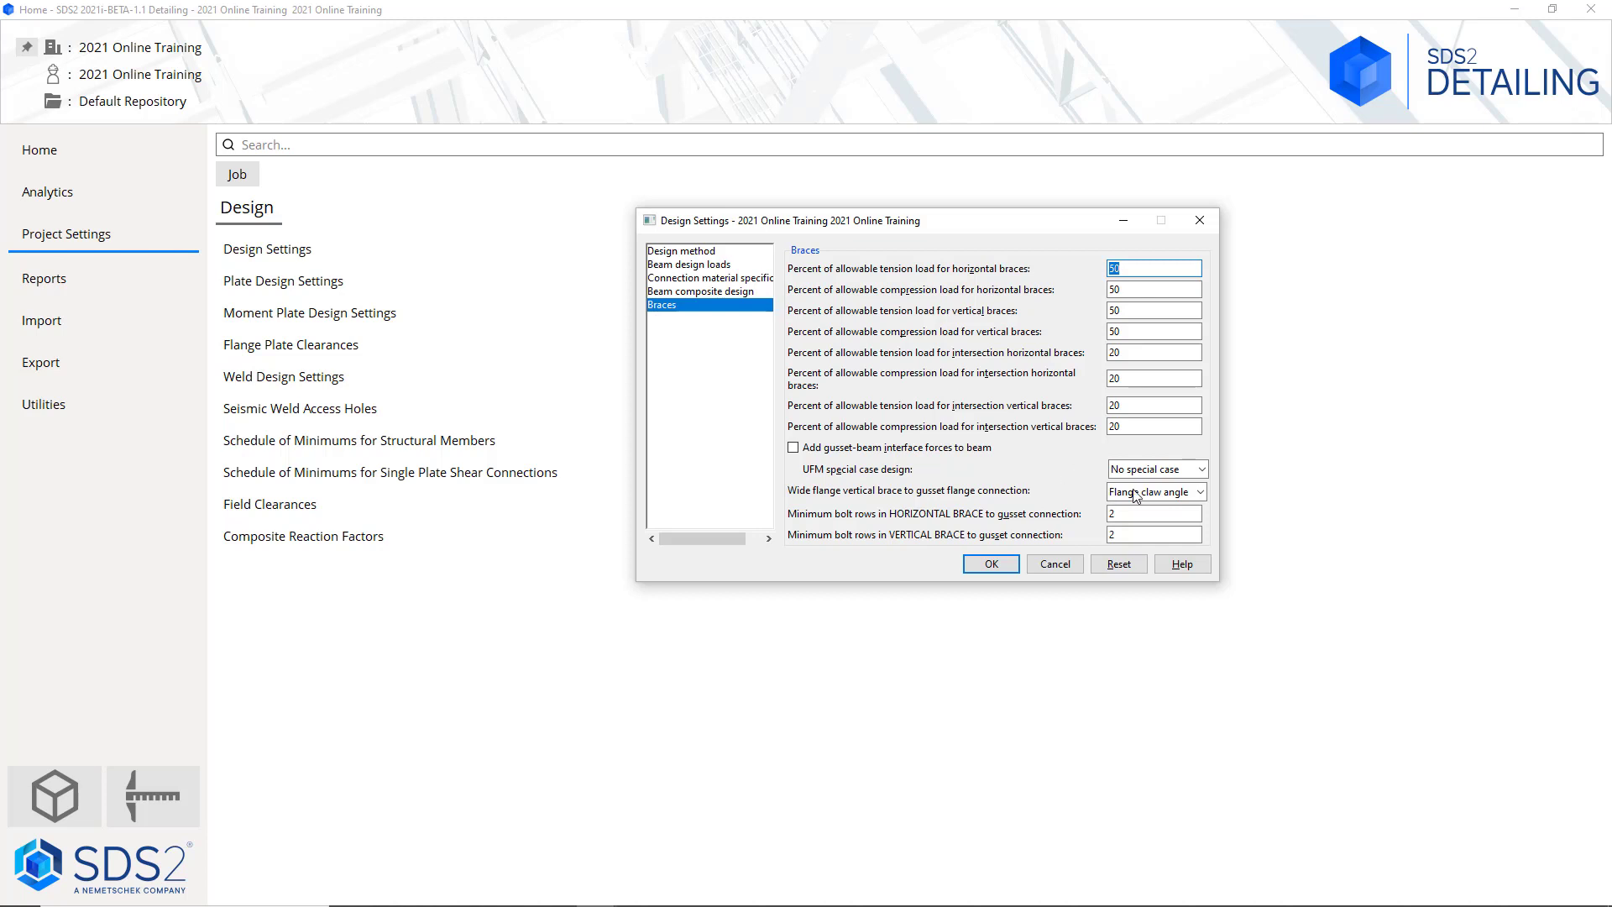
{"action": "left_click", "coordinate": [1199, 492]}
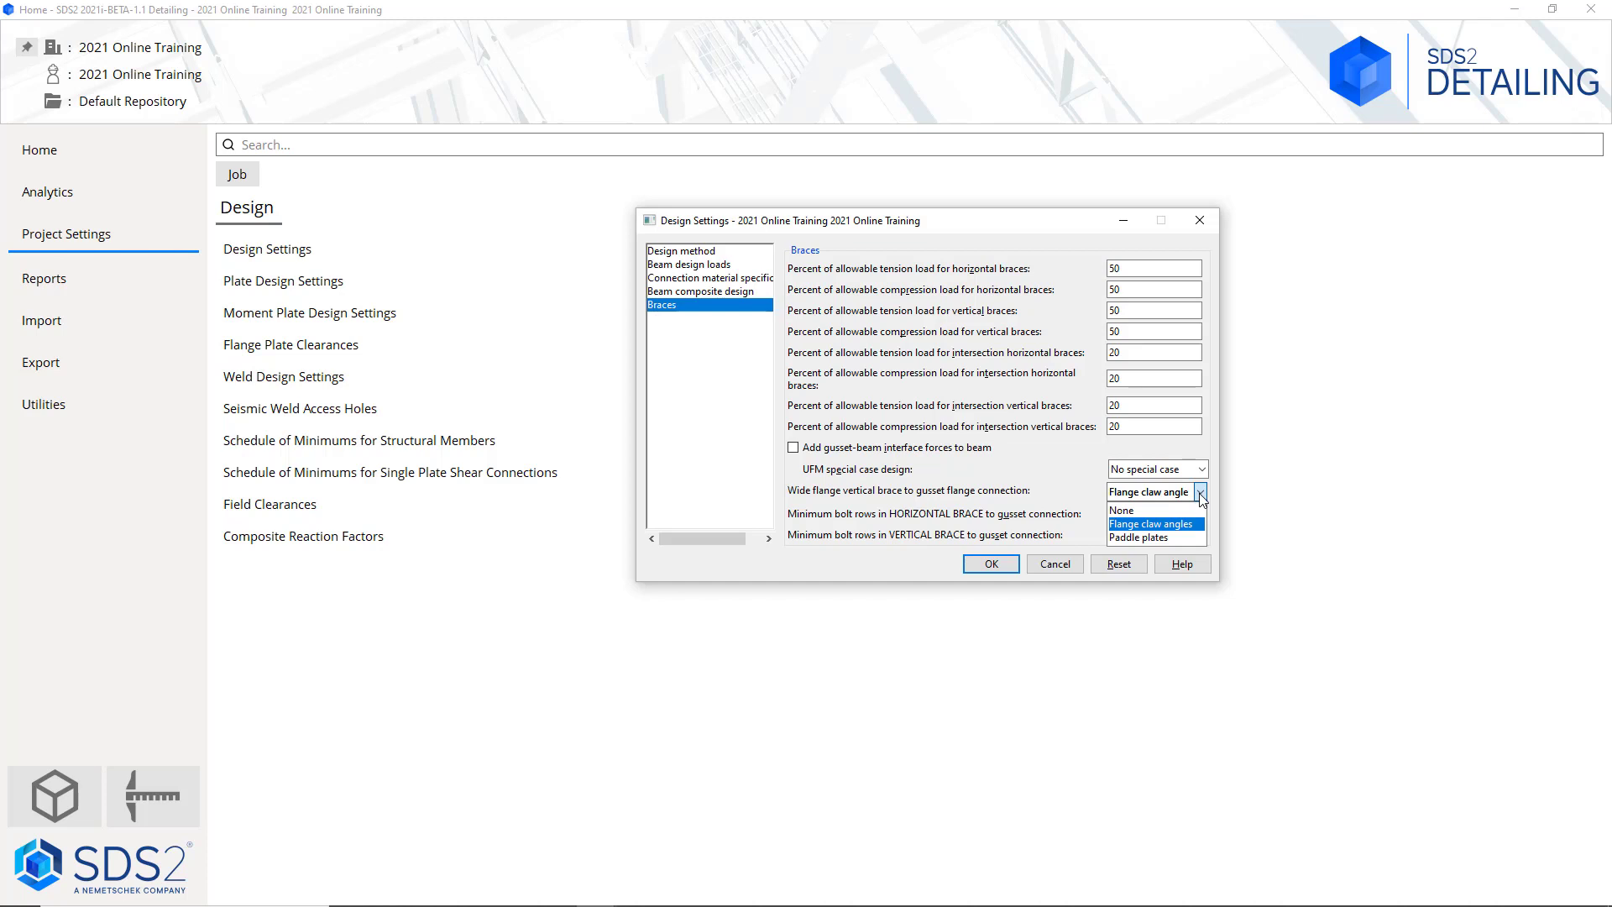
{"action": "left_click", "coordinate": [1071, 500]}
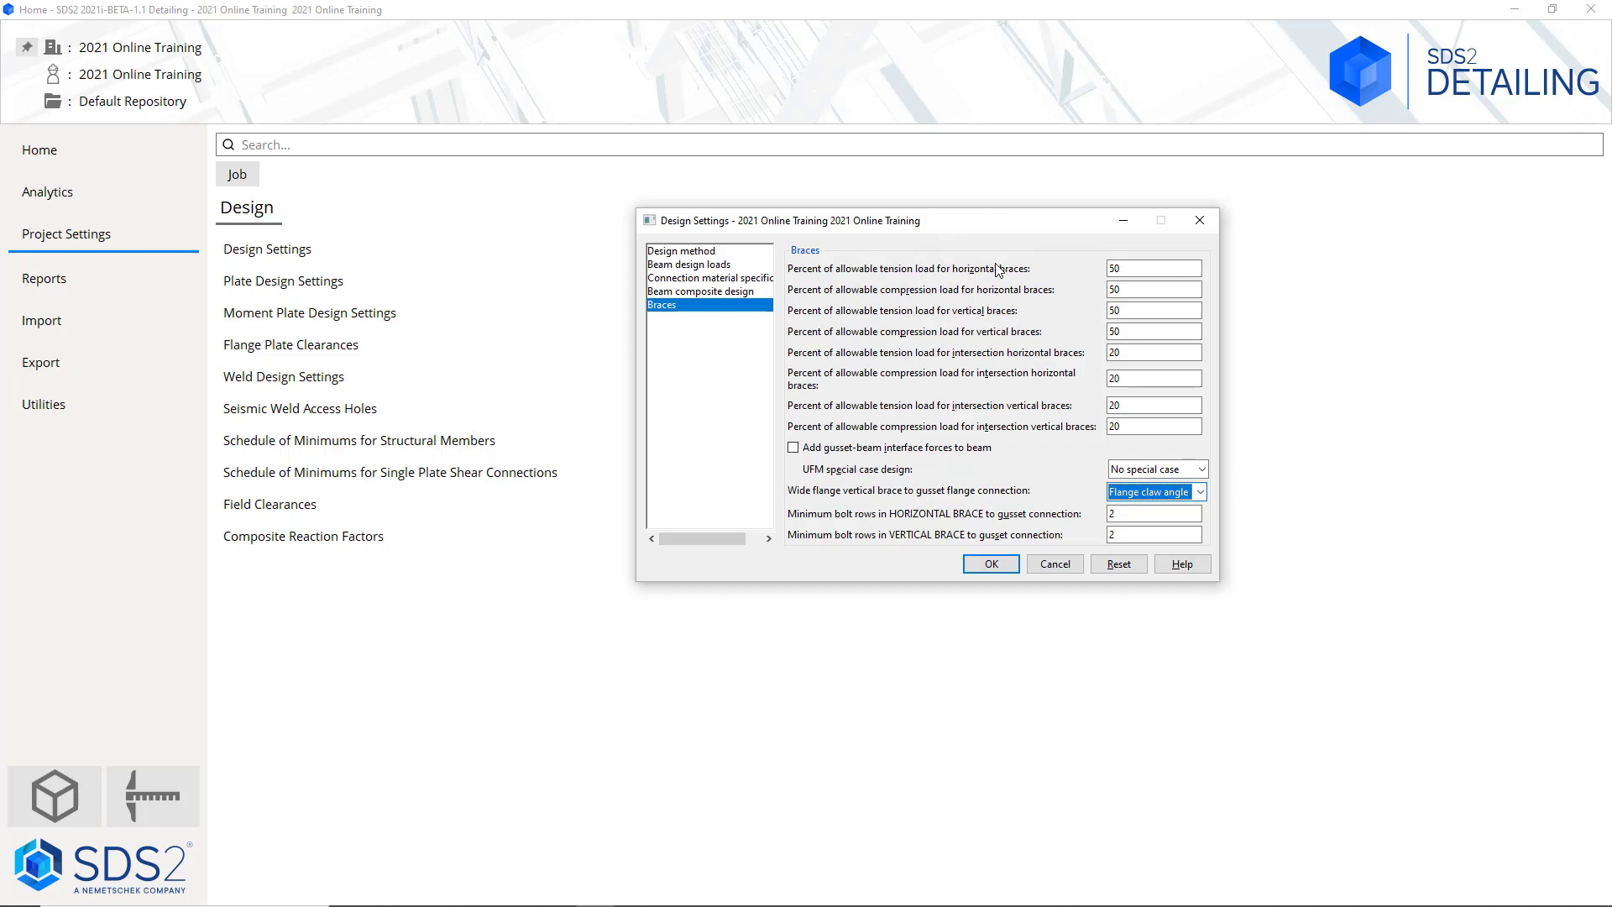
{"action": "left_click", "coordinate": [1056, 565]}
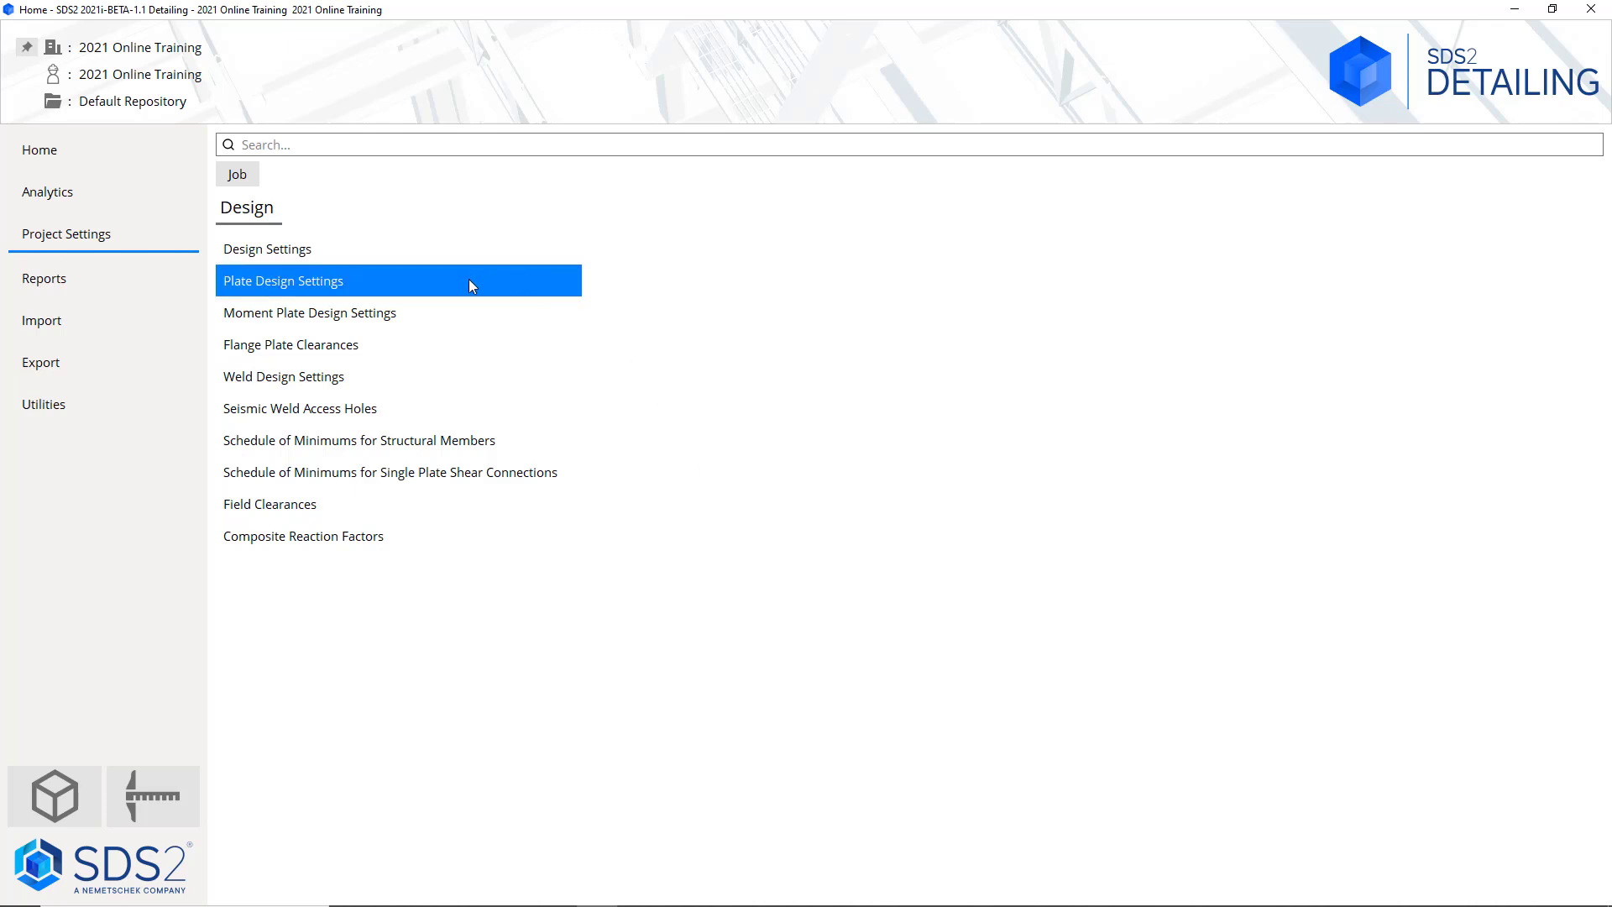
Review the Plate Design Settings without saving, and examine the column flange options in Moment Plate Design Settings, including the doubler plate side choices
{"action": "left_click", "coordinate": [468, 281]}
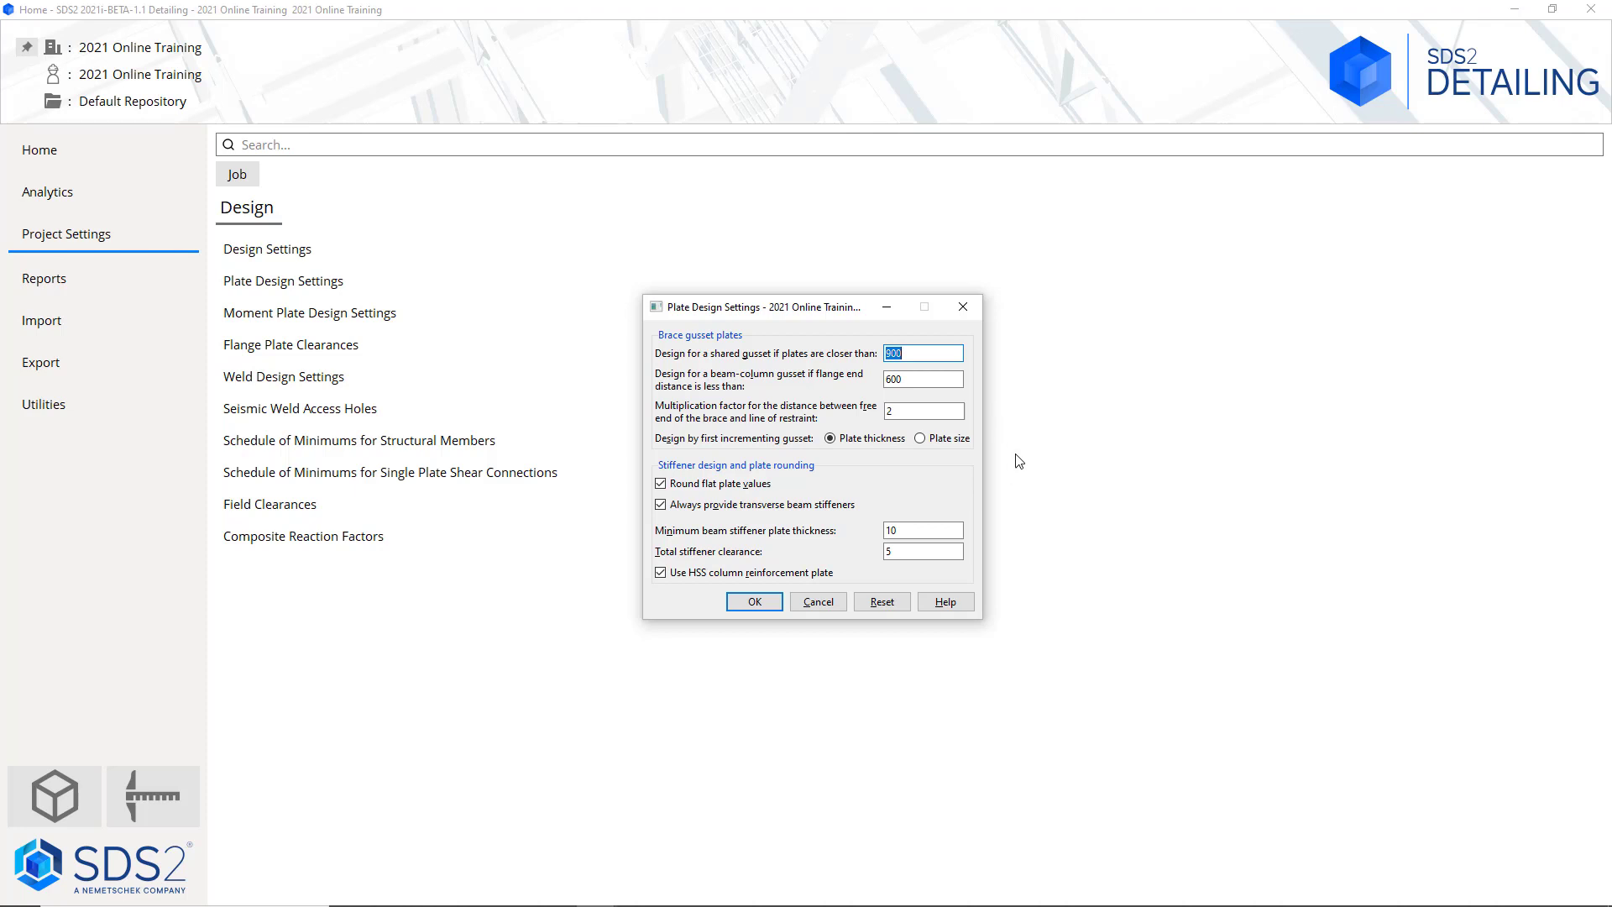
{"action": "left_click", "coordinate": [817, 602]}
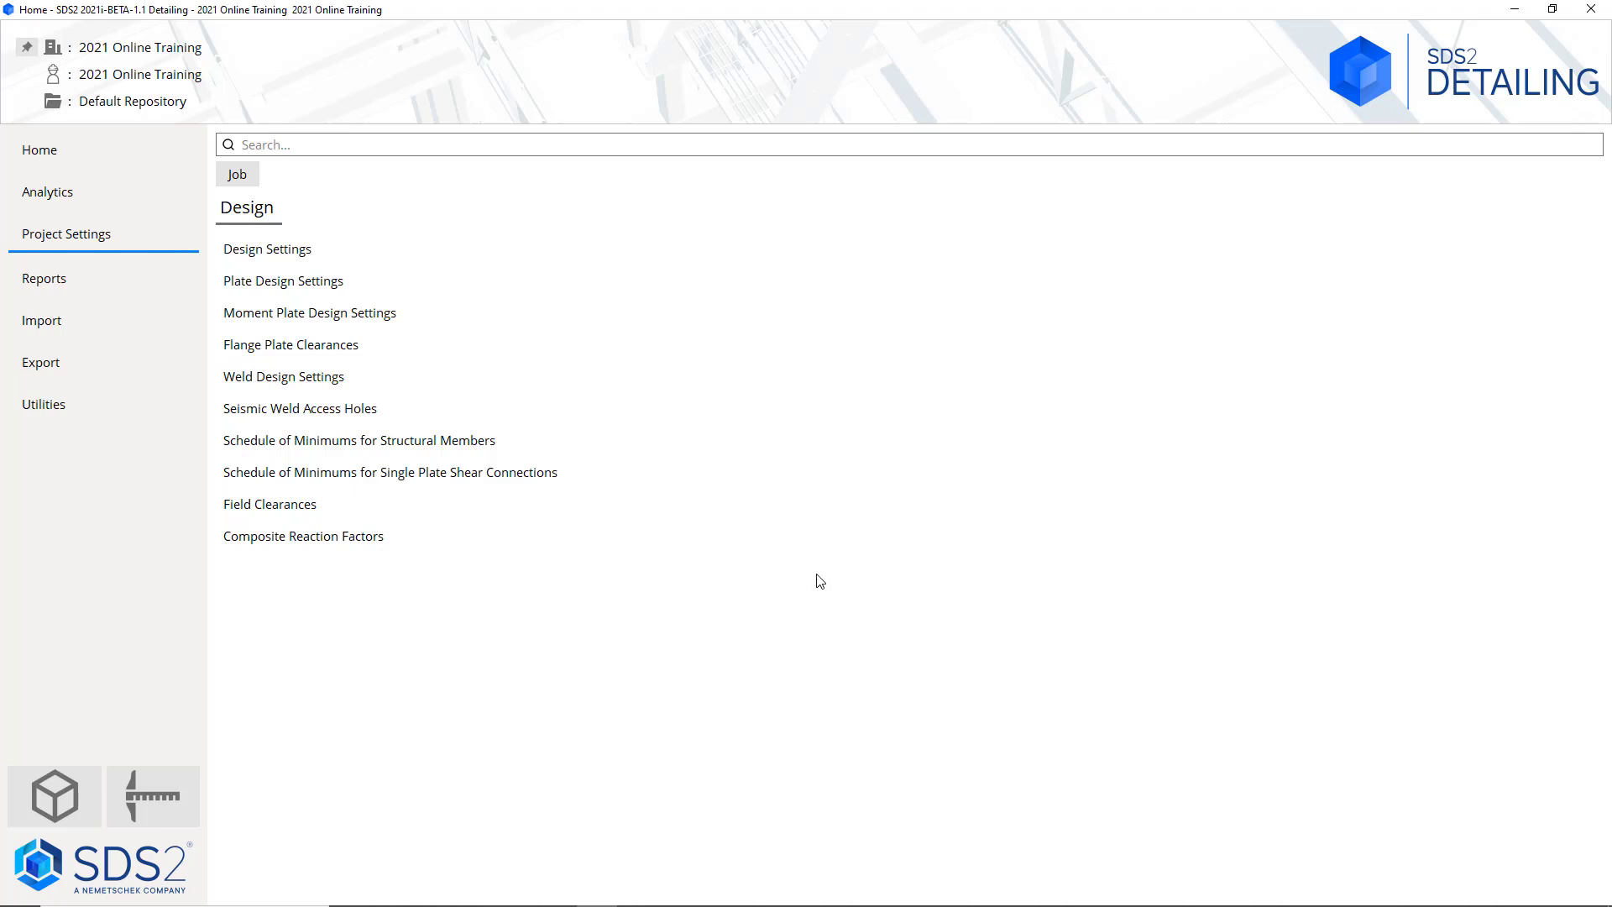
{"action": "left_click", "coordinate": [460, 323]}
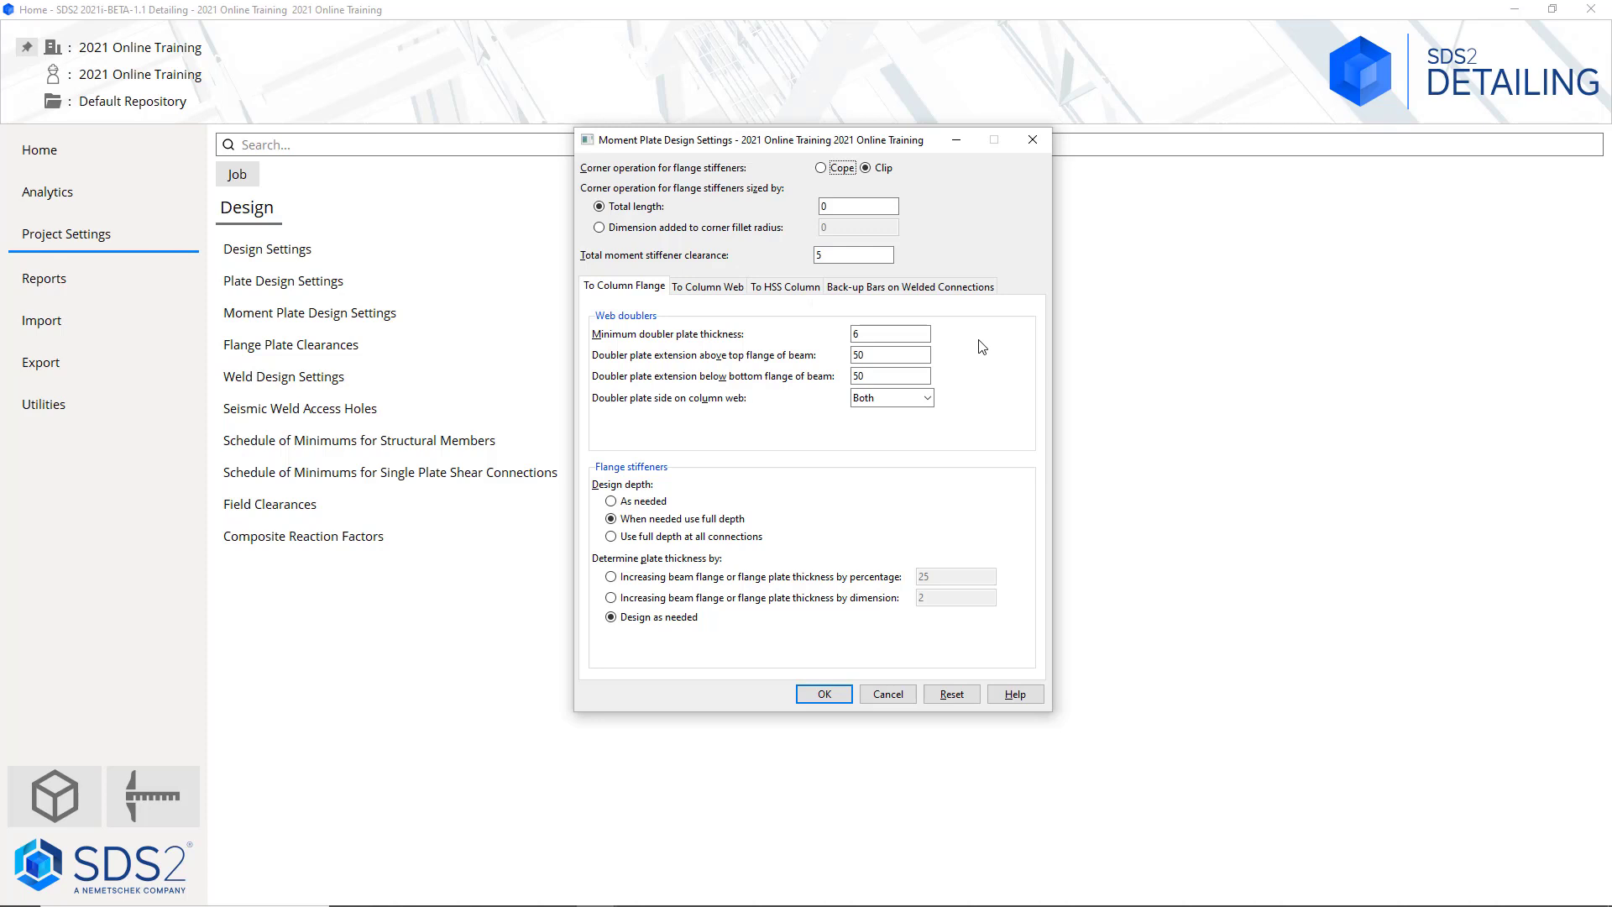
{"action": "left_click", "coordinate": [933, 401]}
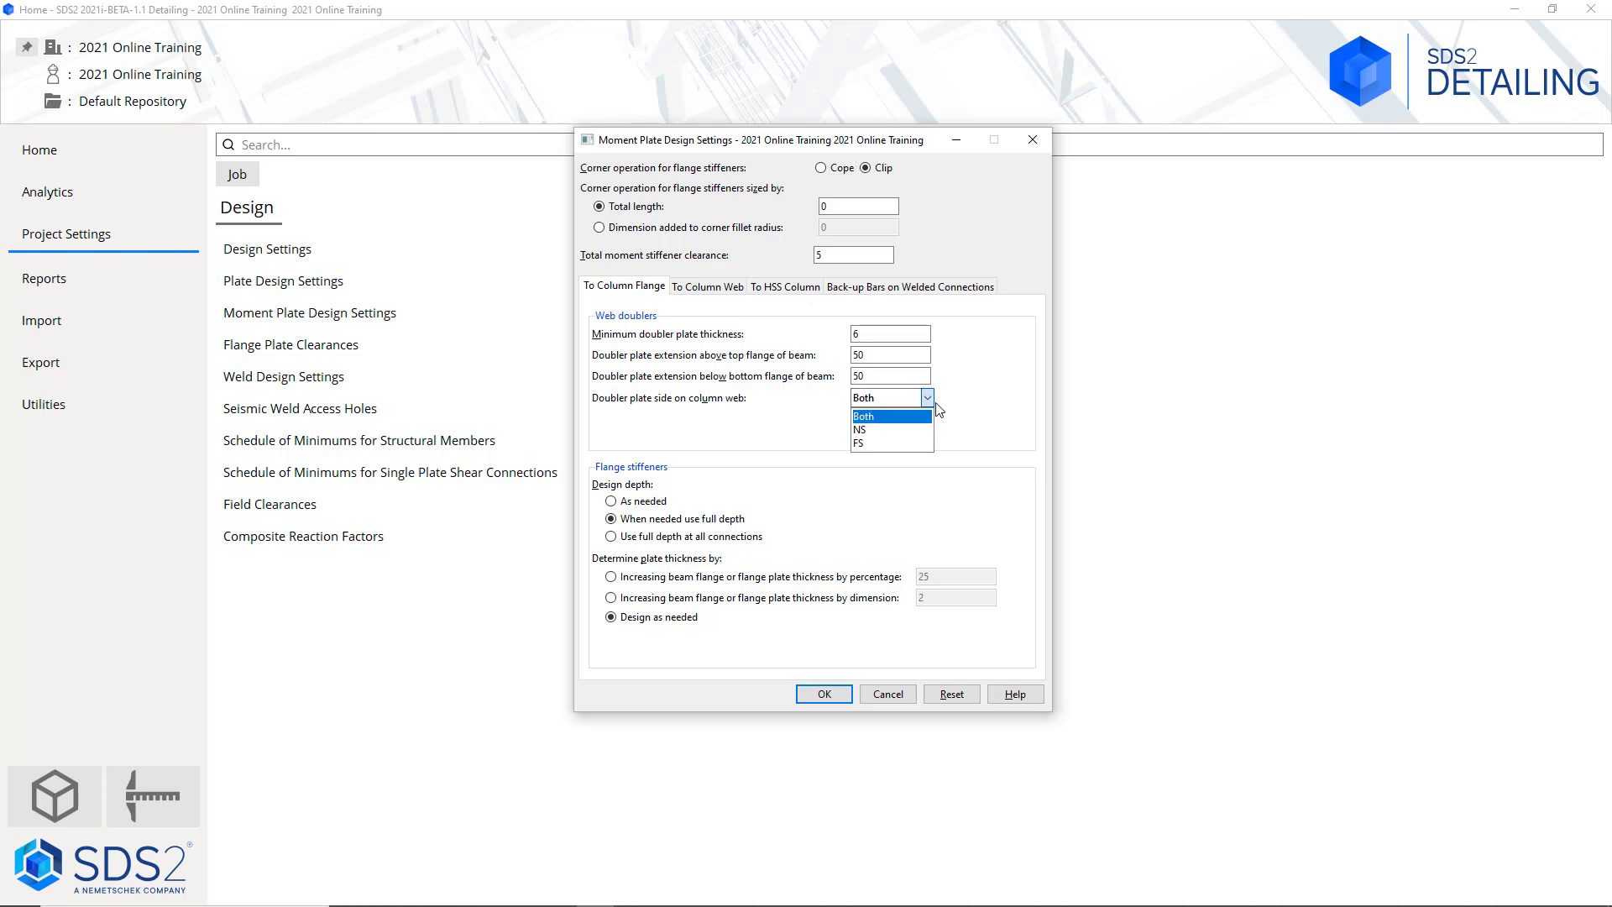
{"action": "left_click", "coordinate": [943, 402]}
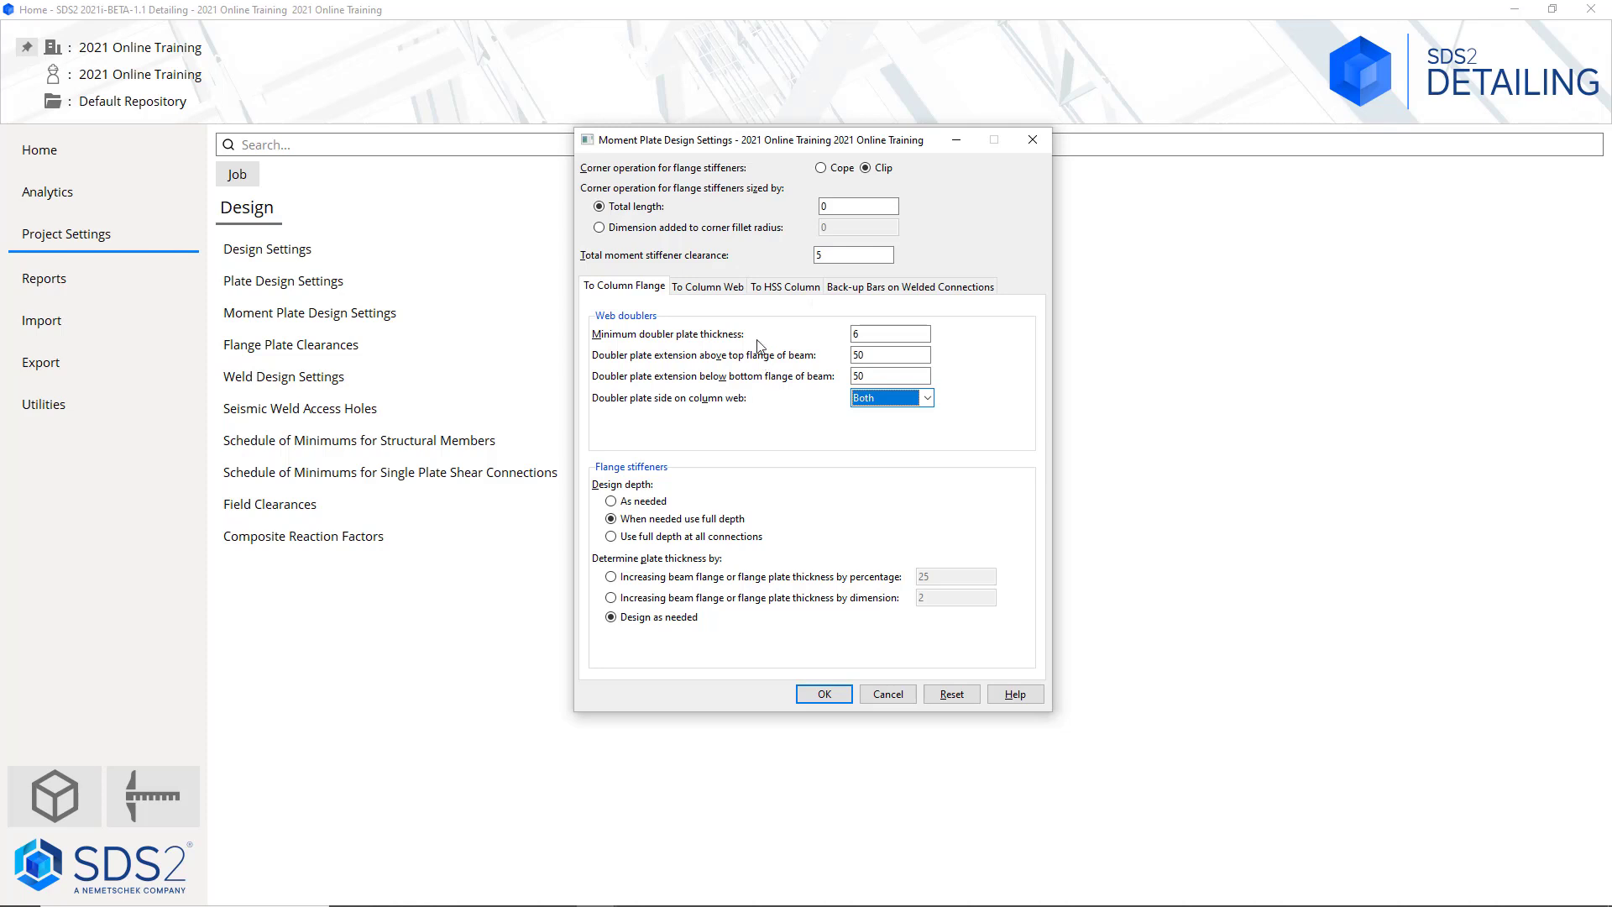
Review the moment plate options for column webs, HSS columns and welded back-up bars, including the bottom flange stiffener locations, and close without saving
{"action": "left_click", "coordinate": [712, 286]}
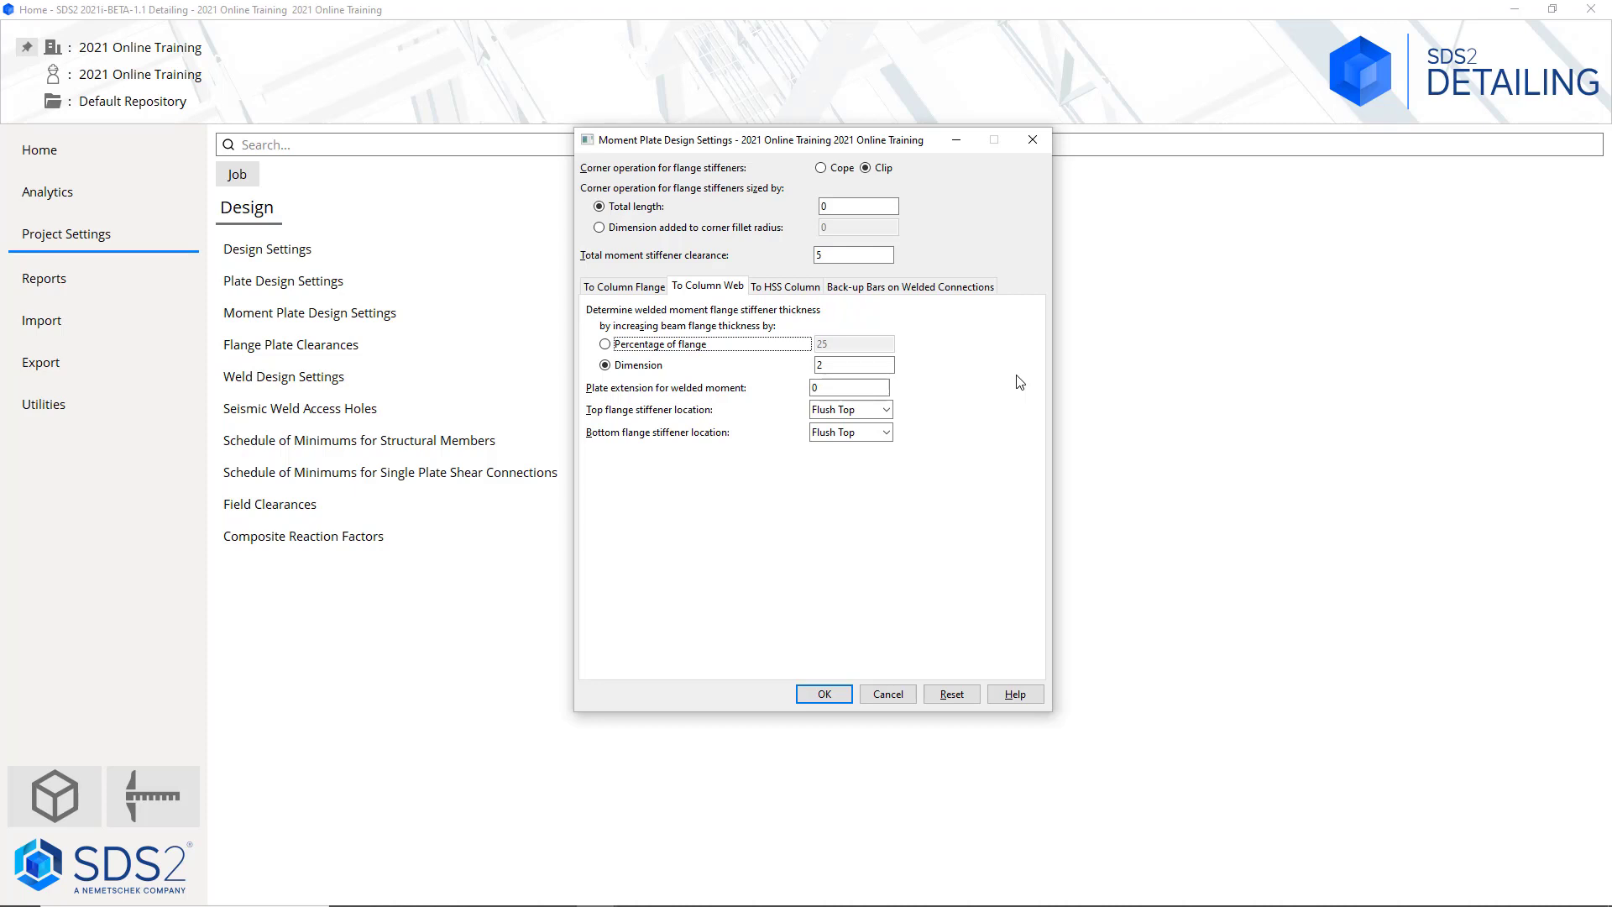
{"action": "left_click", "coordinate": [883, 432]}
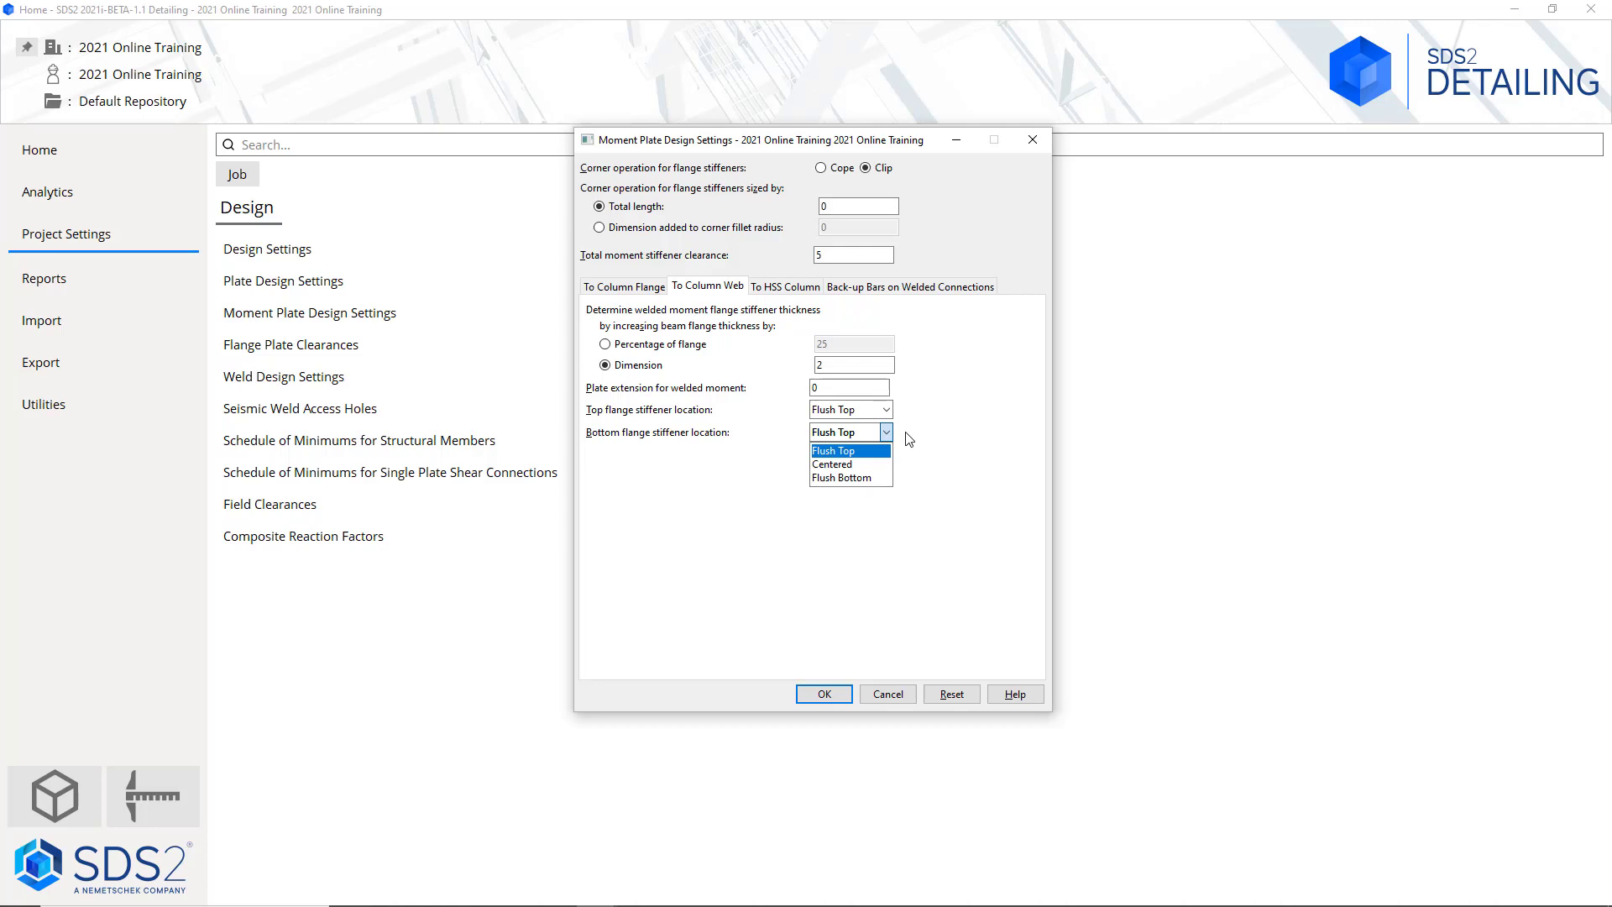
{"action": "left_click", "coordinate": [909, 438]}
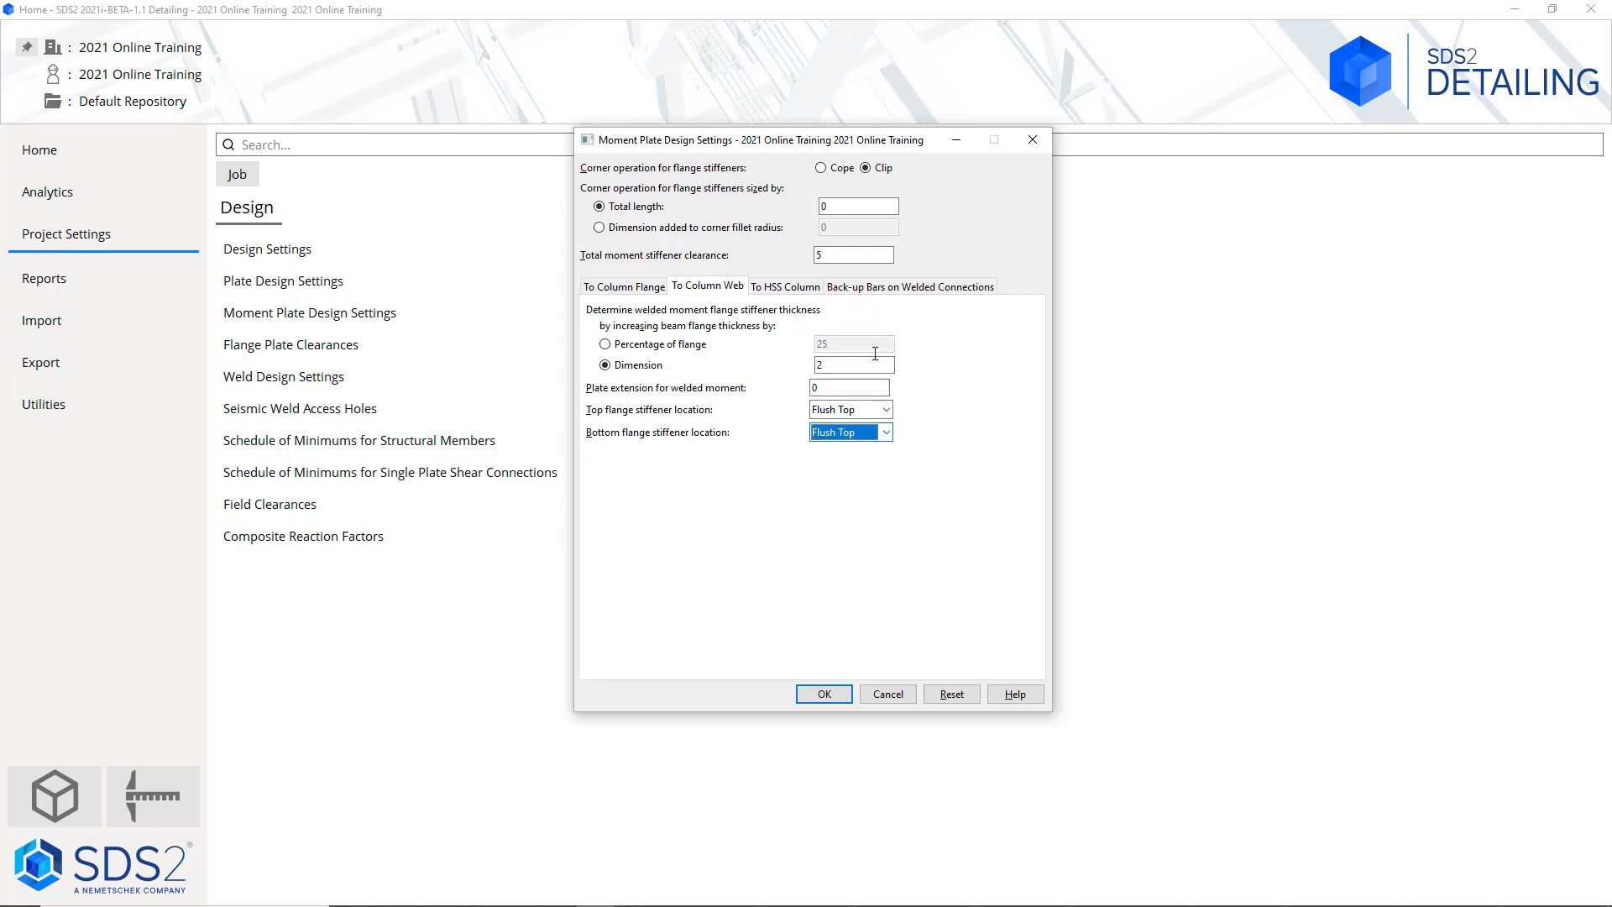
{"action": "left_click", "coordinate": [789, 286]}
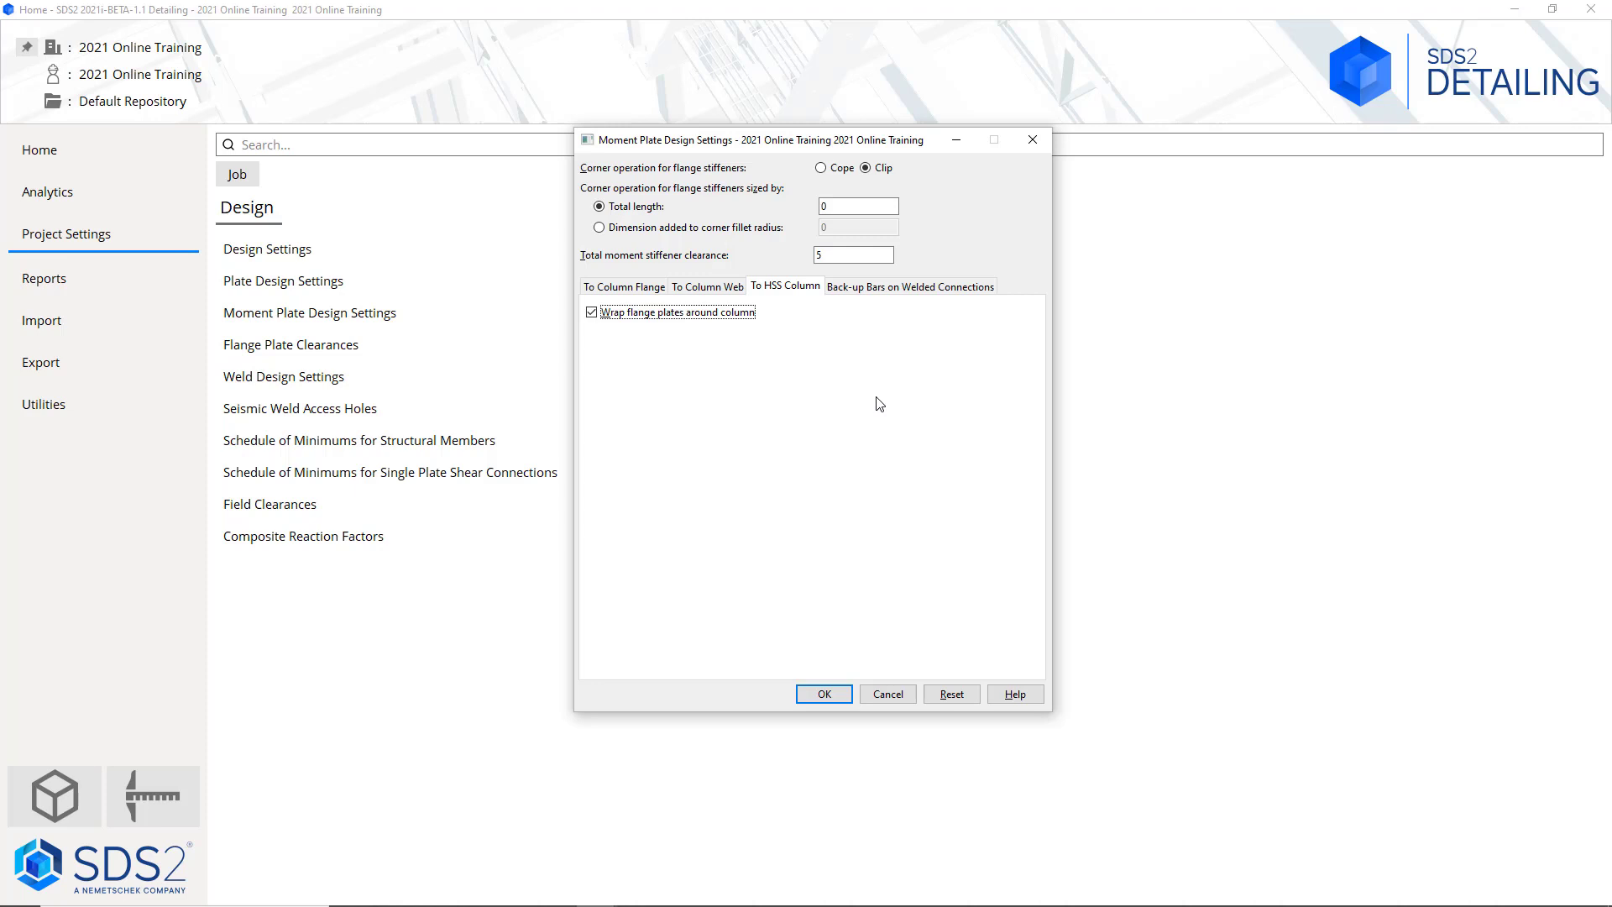
{"action": "left_click", "coordinate": [902, 294]}
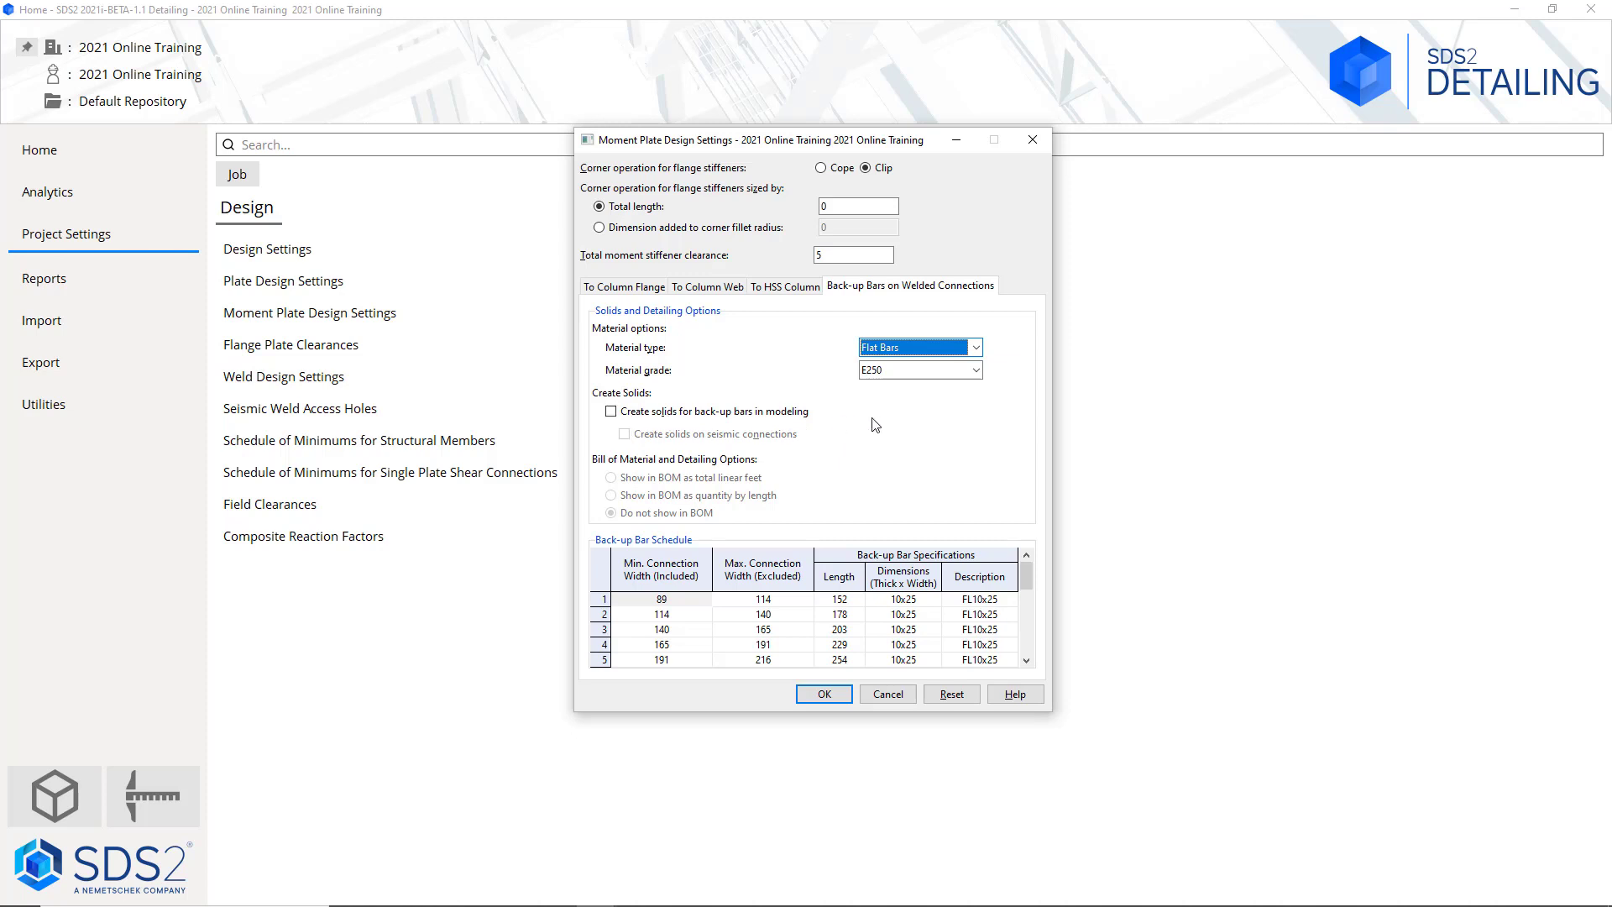
{"action": "left_click", "coordinate": [888, 696]}
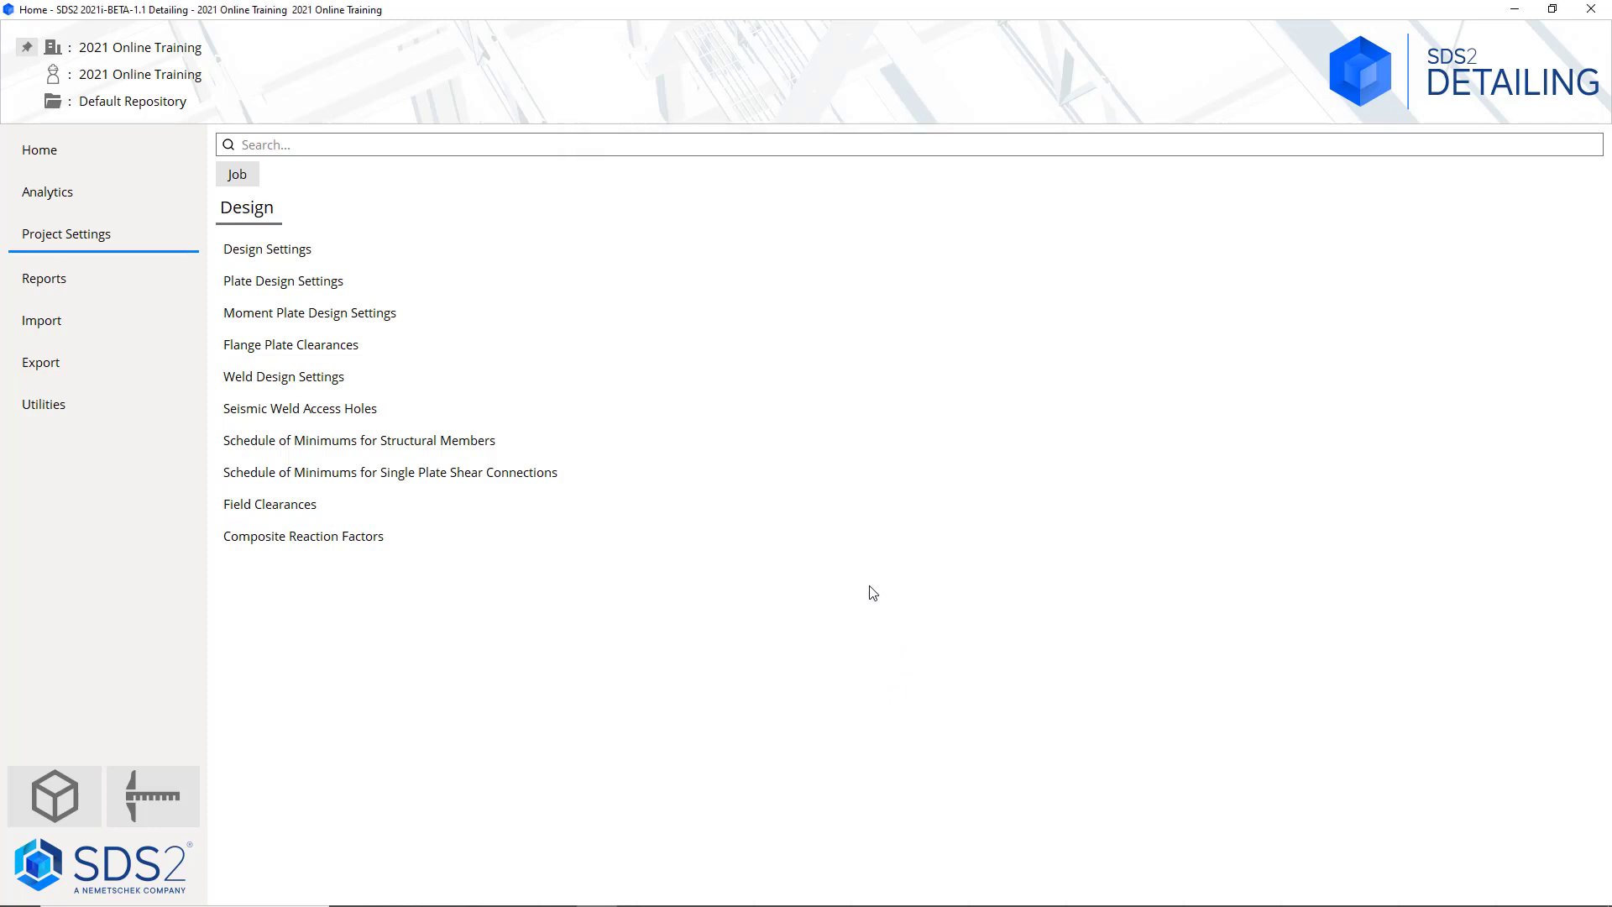
Review the Flange Plate Clearances and the Weld Design Settings, including the cope cut types and base plate weld patterns, cancelling both
{"action": "left_click", "coordinate": [439, 350]}
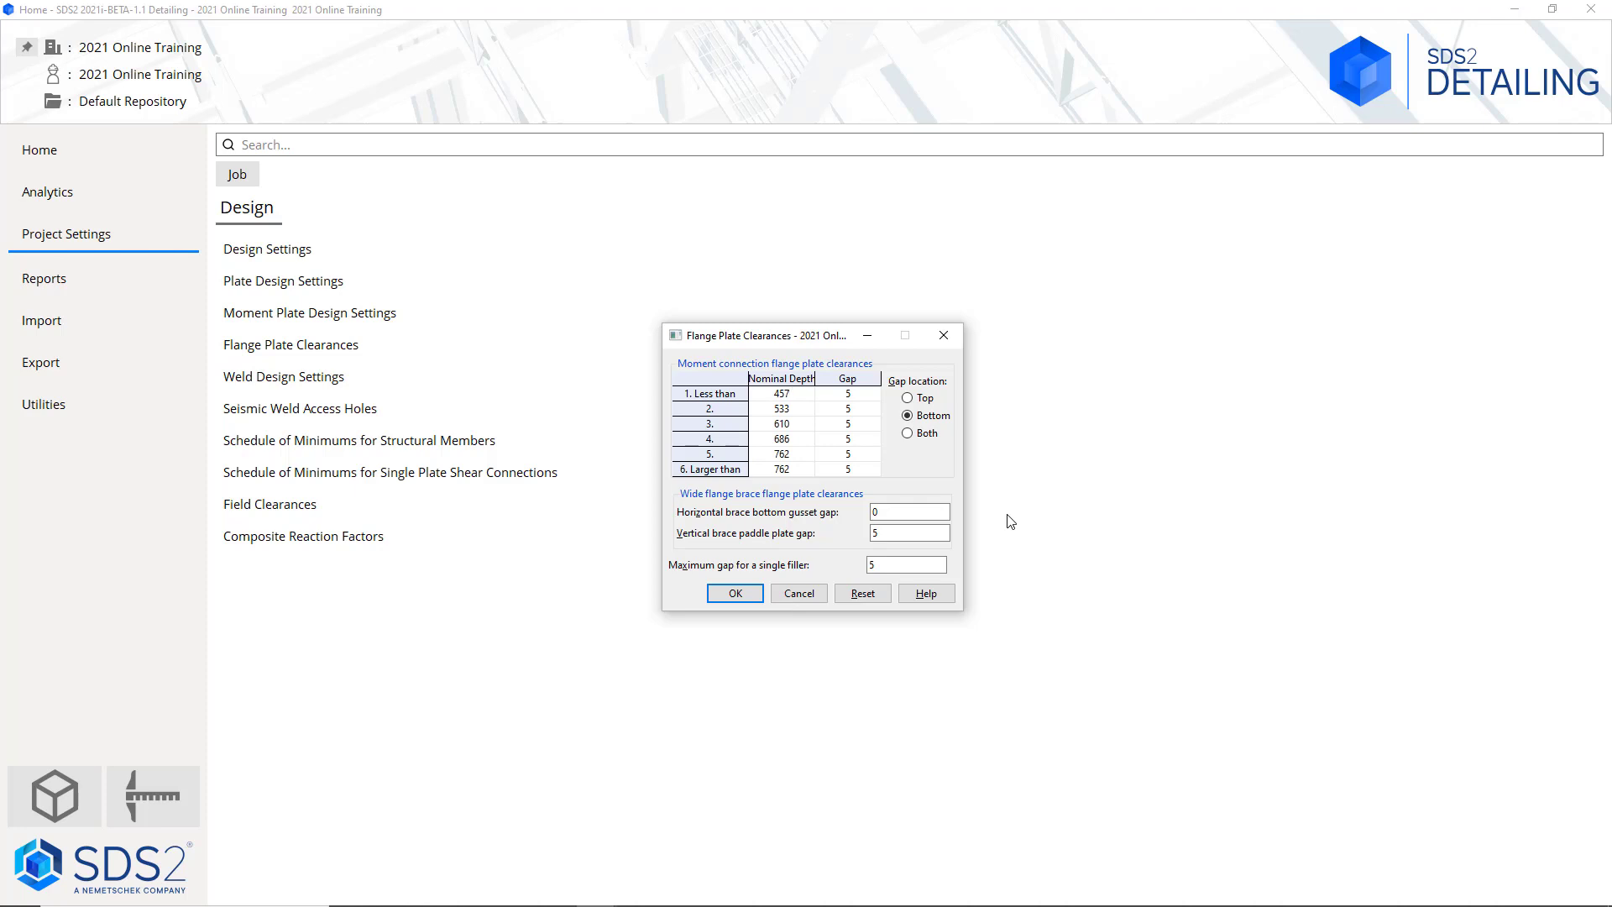
{"action": "left_click", "coordinate": [808, 595]}
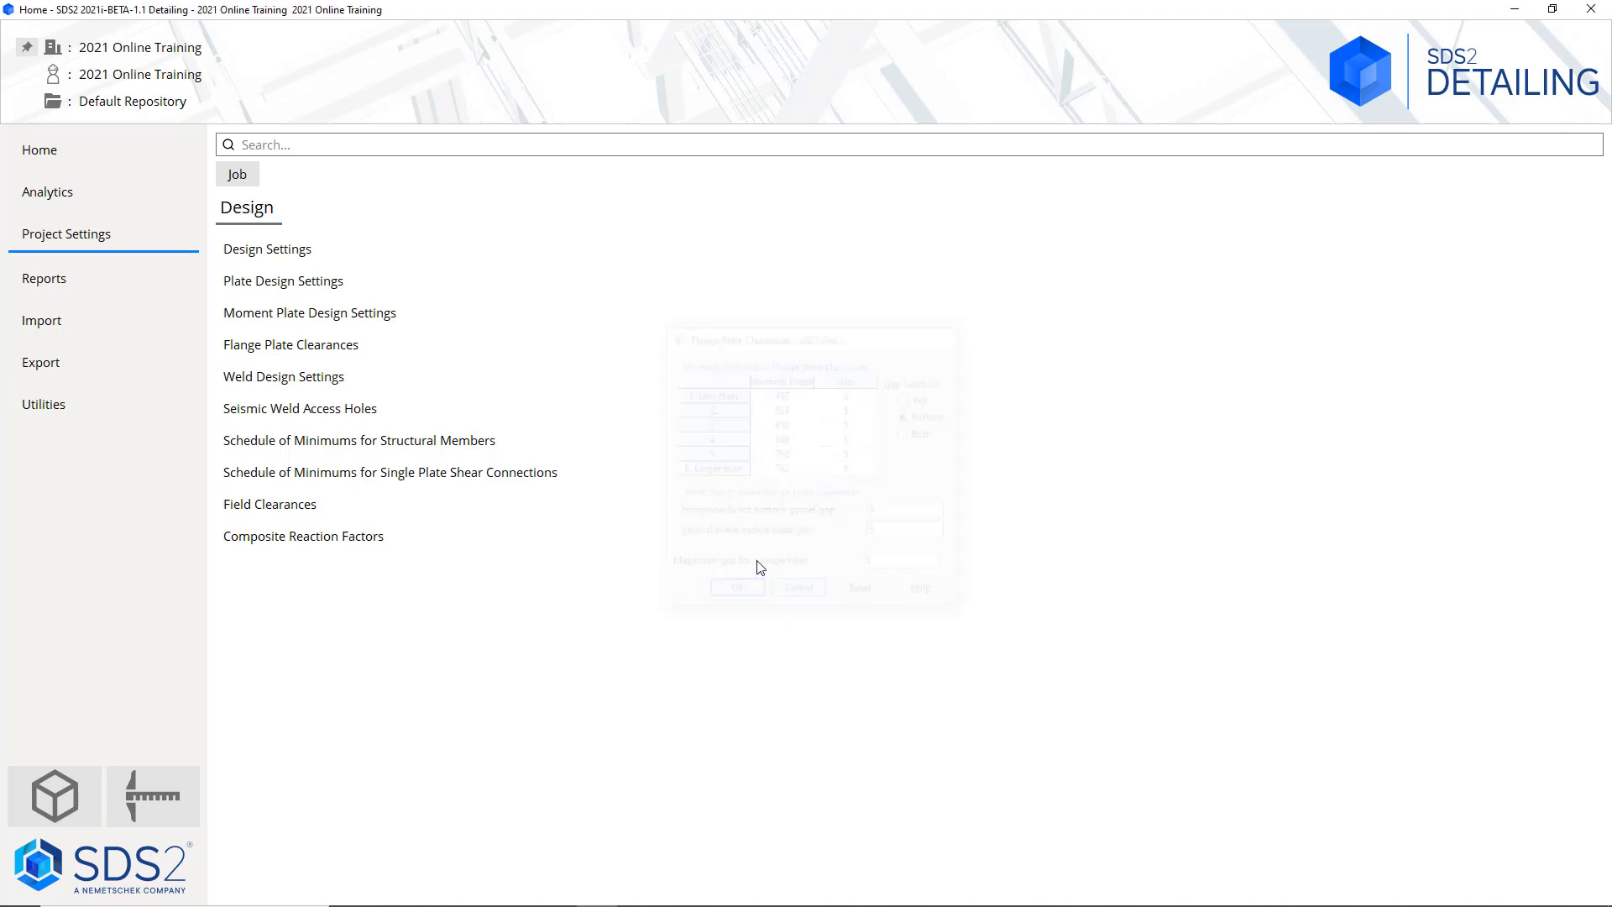
{"action": "left_click", "coordinate": [449, 370]}
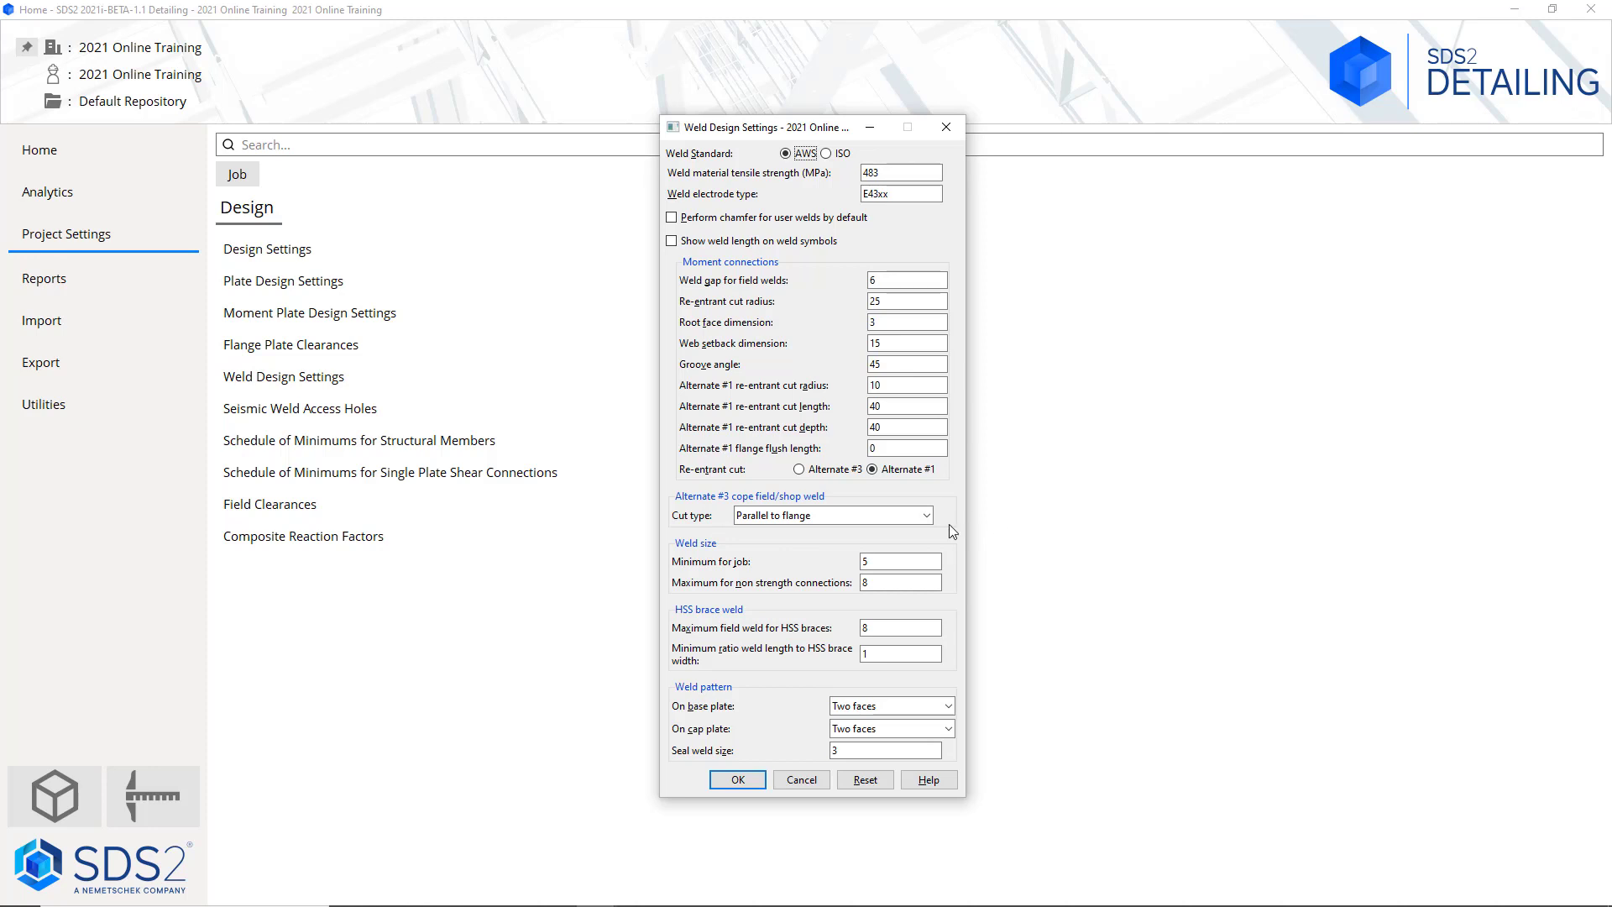
{"action": "left_click", "coordinate": [928, 517]}
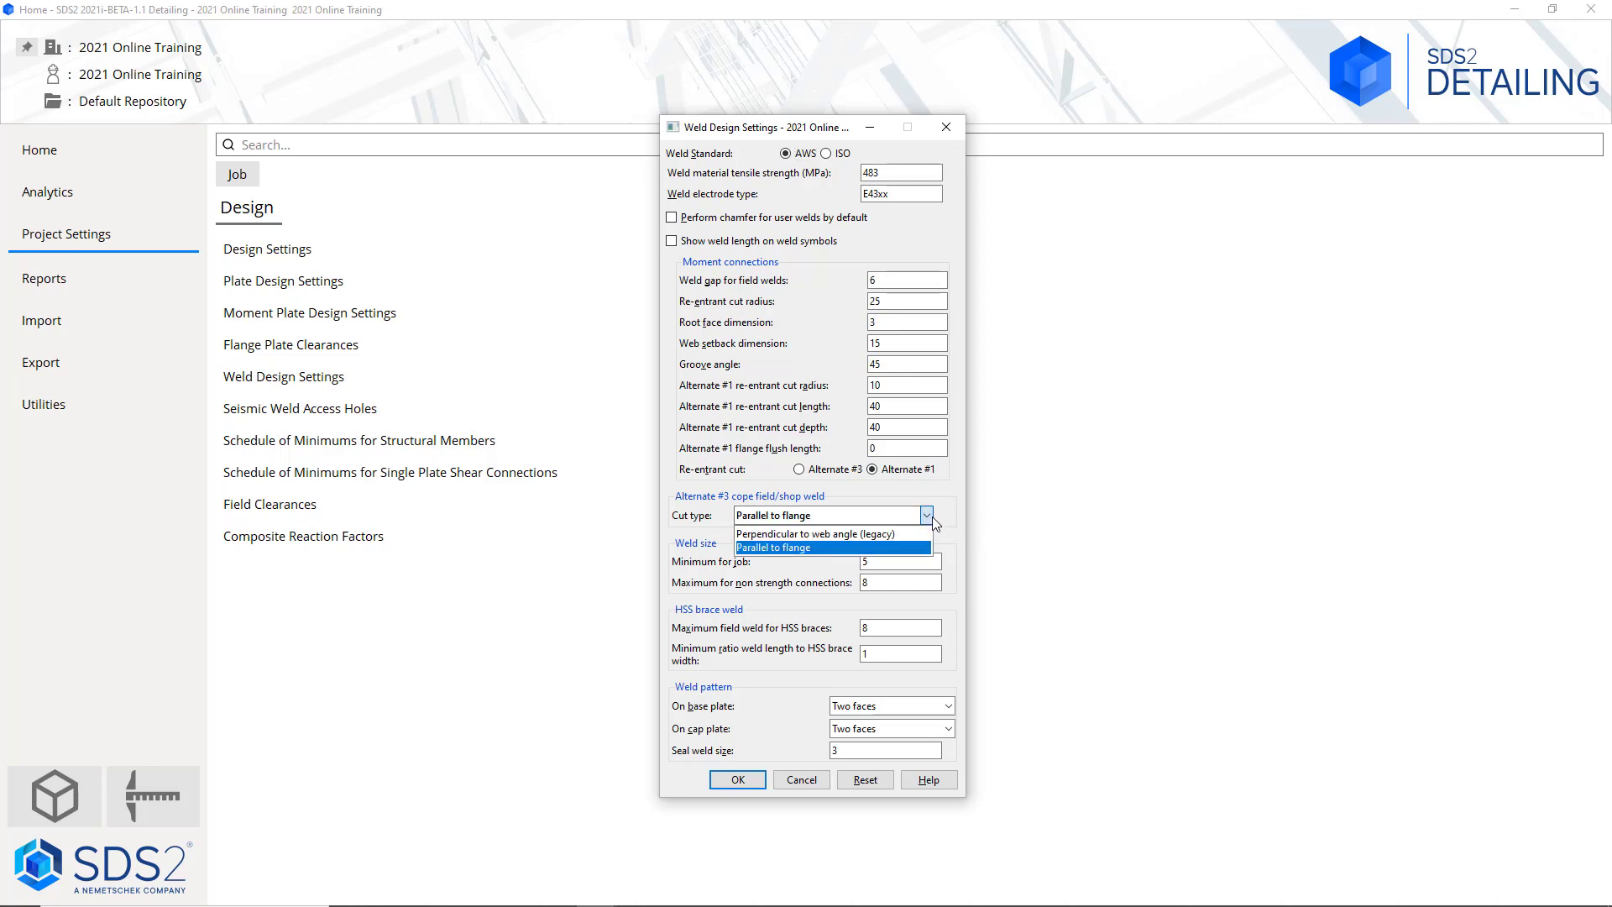
{"action": "left_click", "coordinate": [983, 520]}
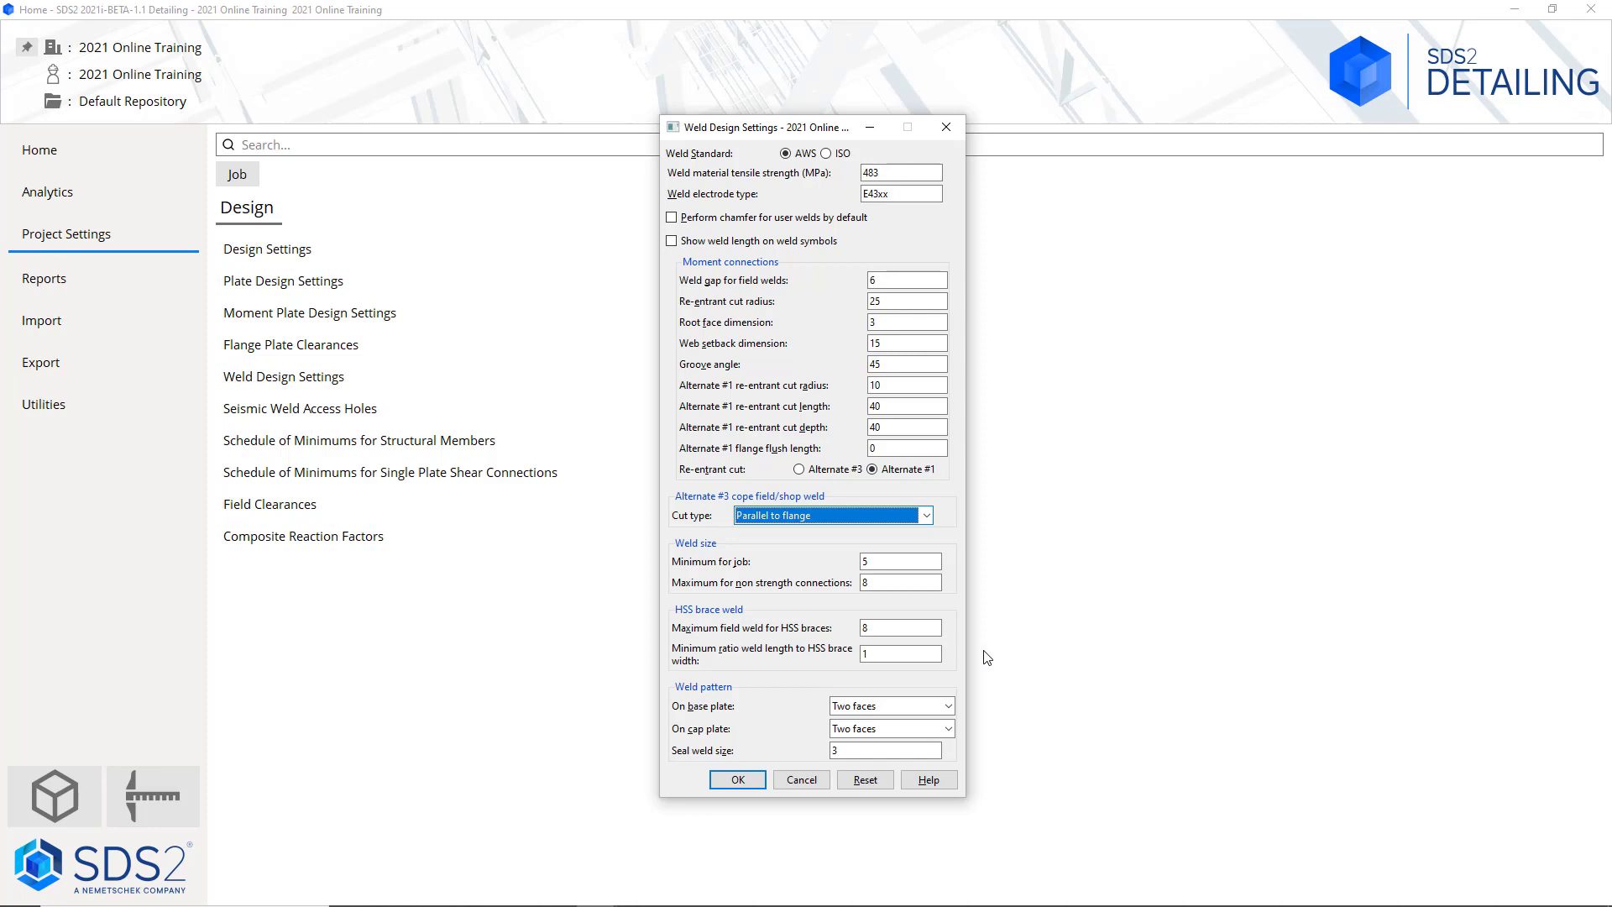
{"action": "left_click", "coordinate": [948, 707]}
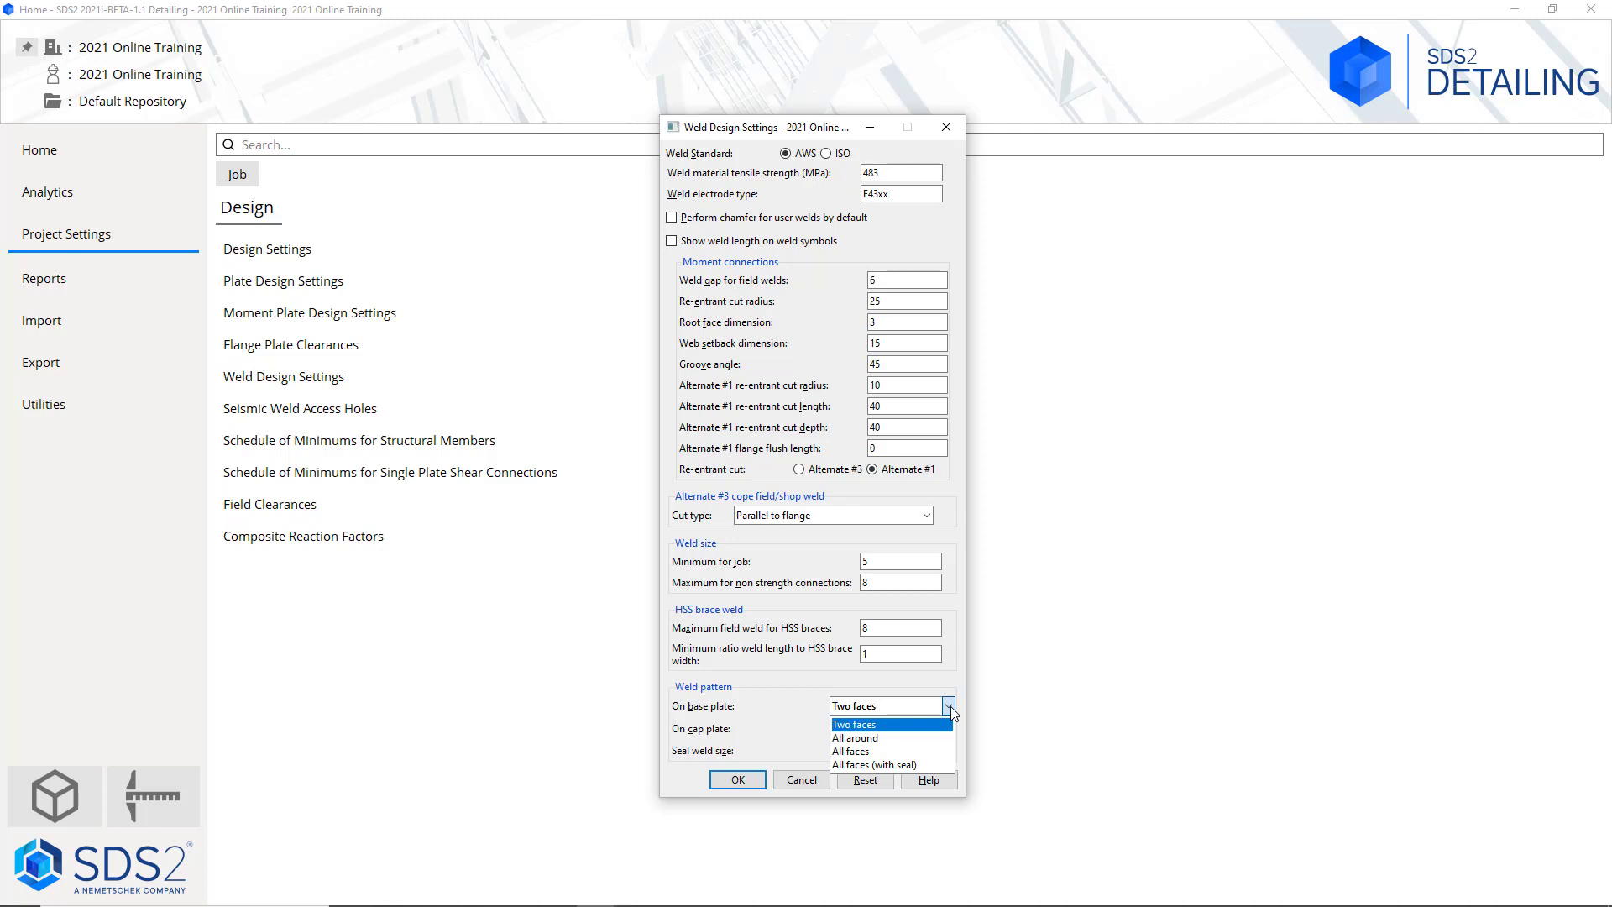
{"action": "left_click", "coordinate": [950, 707]}
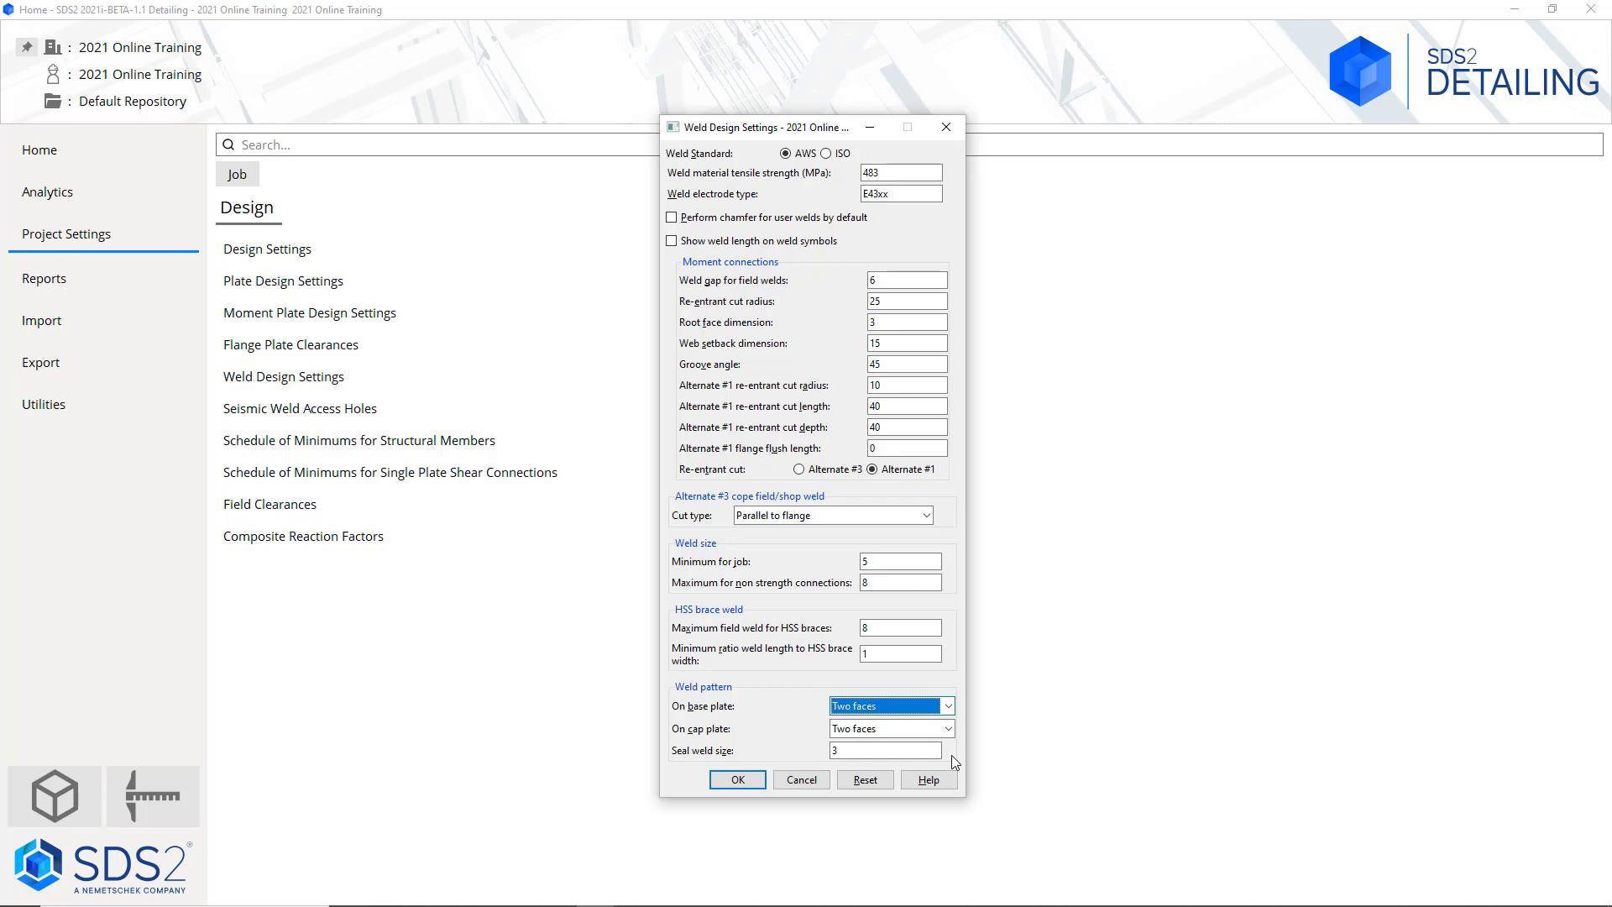
{"action": "left_click", "coordinate": [800, 779]}
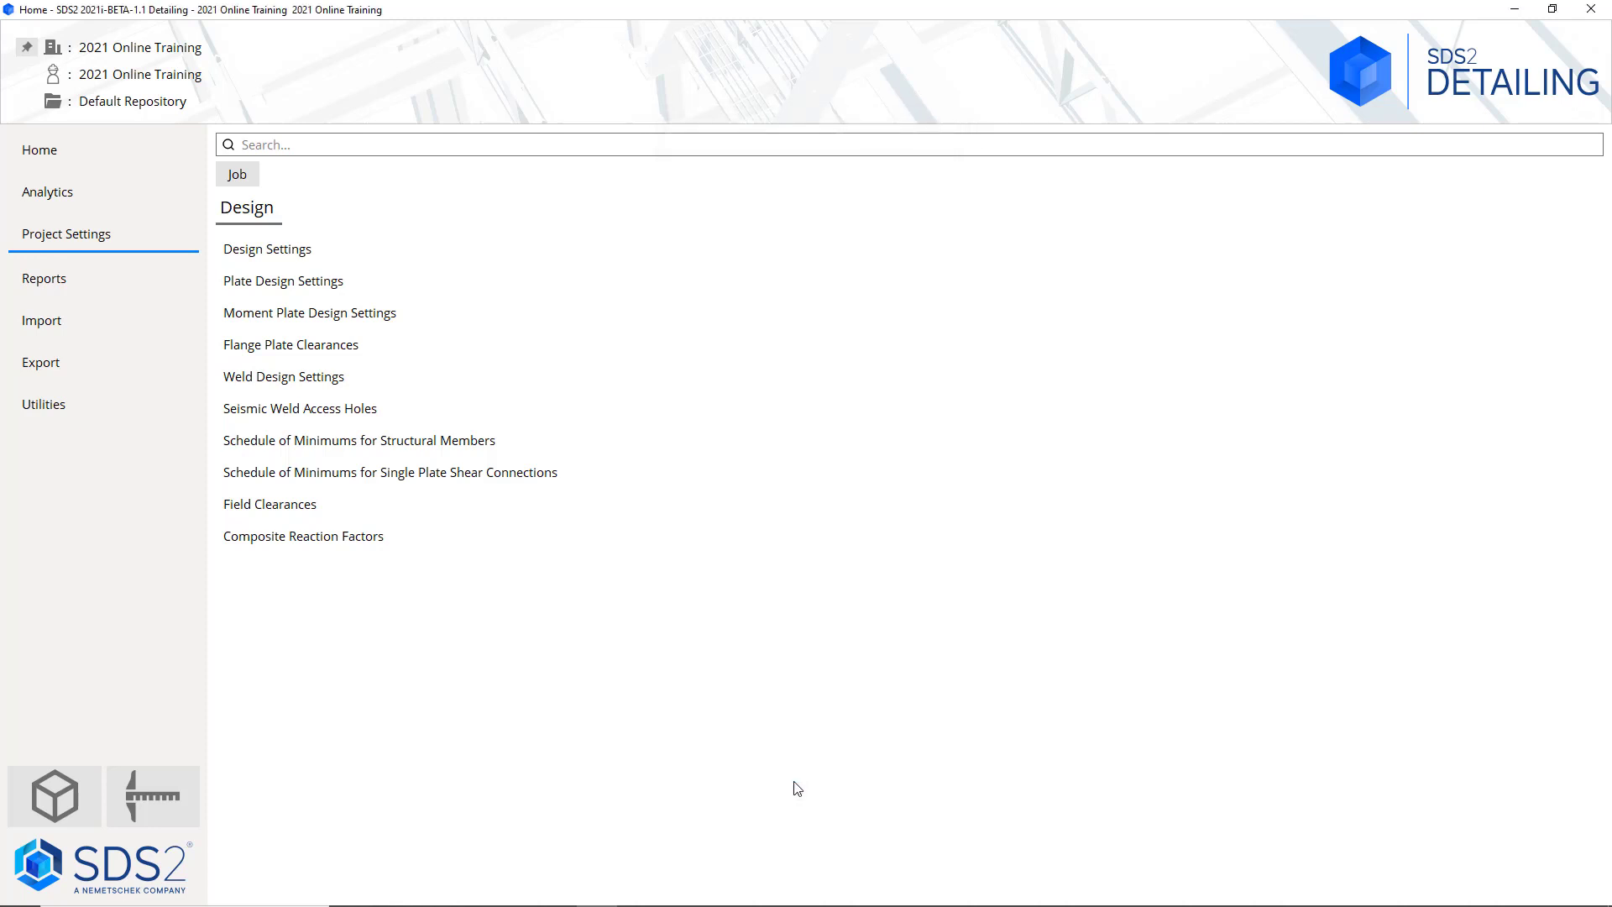
Review the Seismic Weld Access Holes table and the Field Clearances for connections, closing each without saving
{"action": "left_click", "coordinate": [468, 408]}
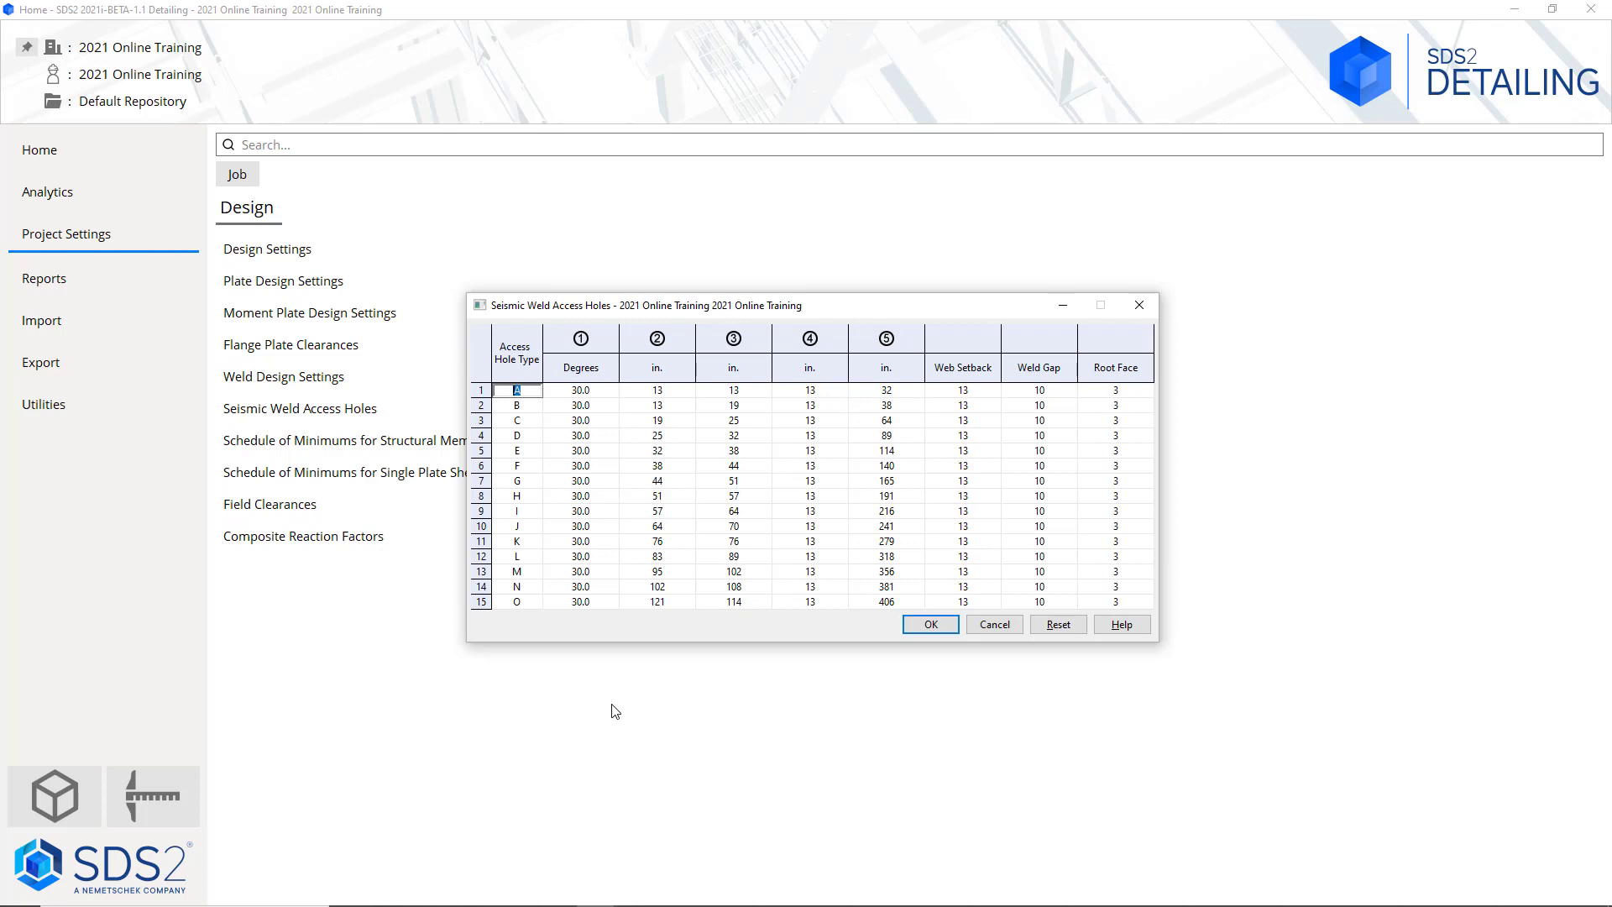
{"action": "left_click", "coordinate": [992, 626]}
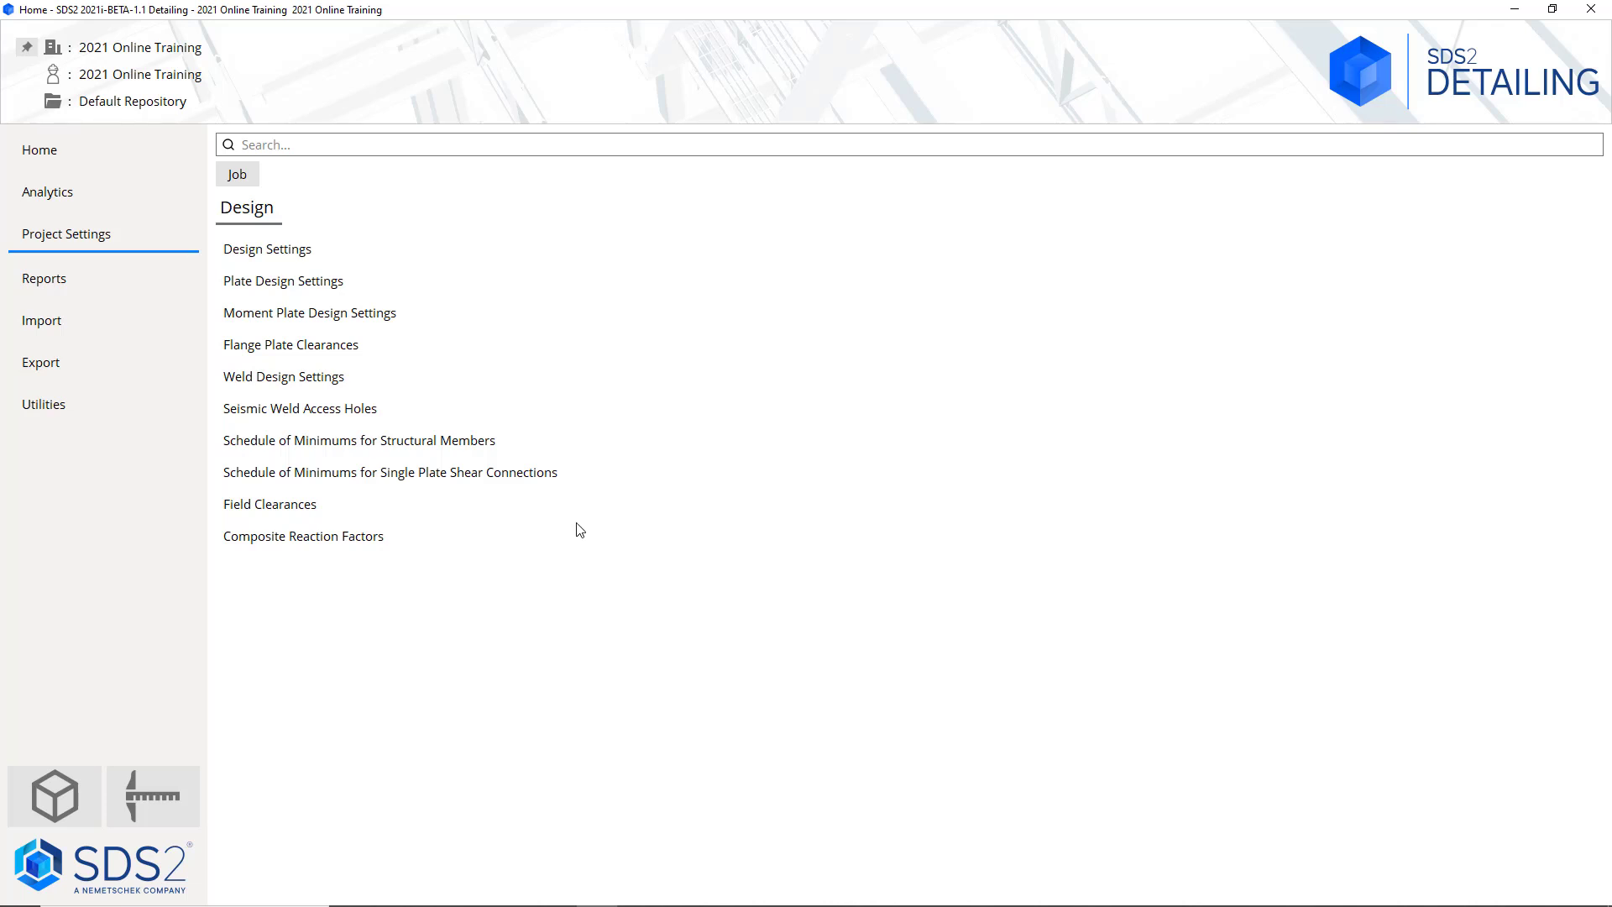
{"action": "left_click", "coordinate": [518, 513]}
{"action": "left_click", "coordinate": [518, 514]}
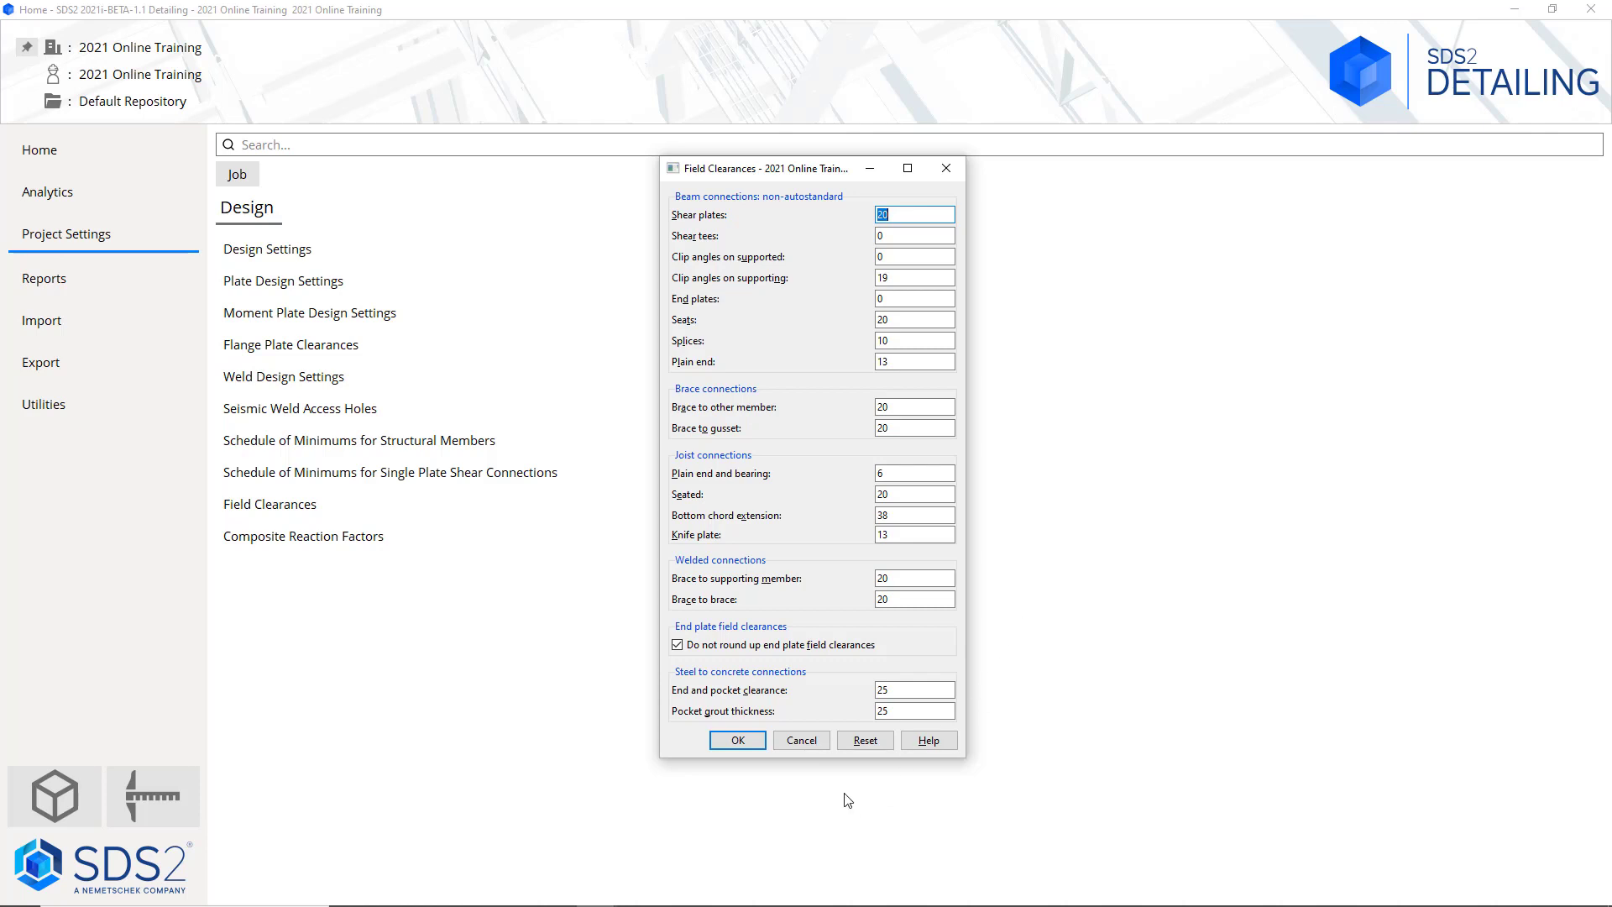
{"action": "left_click", "coordinate": [811, 749]}
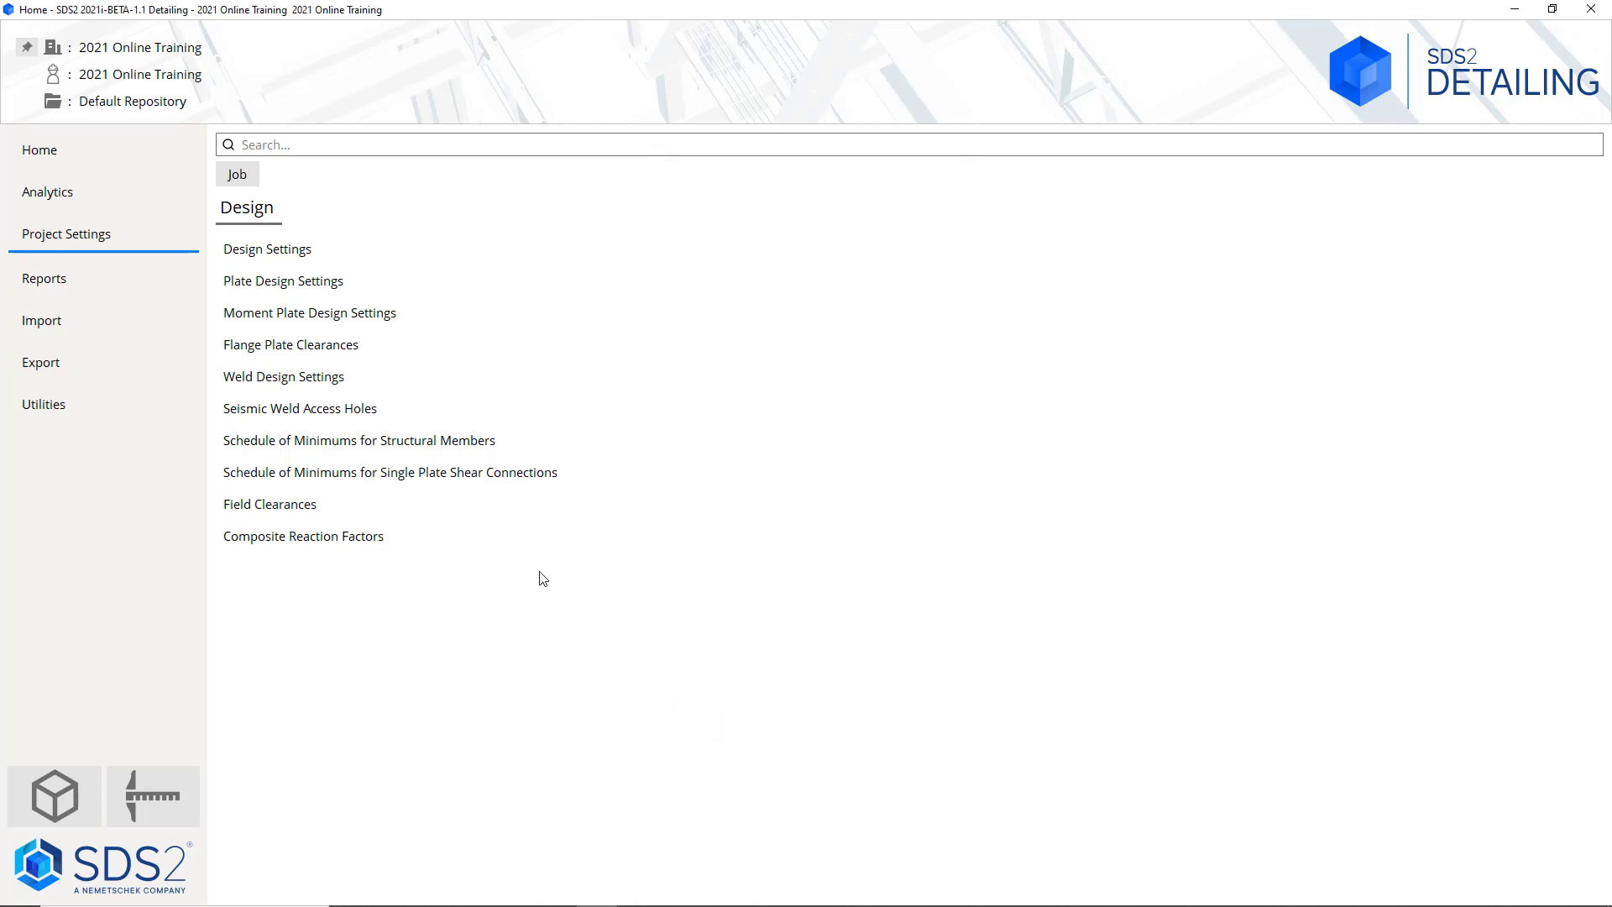
Review the Composite Reaction Factors table, cancel it, and return to the overview of fabricator and job settings
{"action": "left_click", "coordinate": [408, 544]}
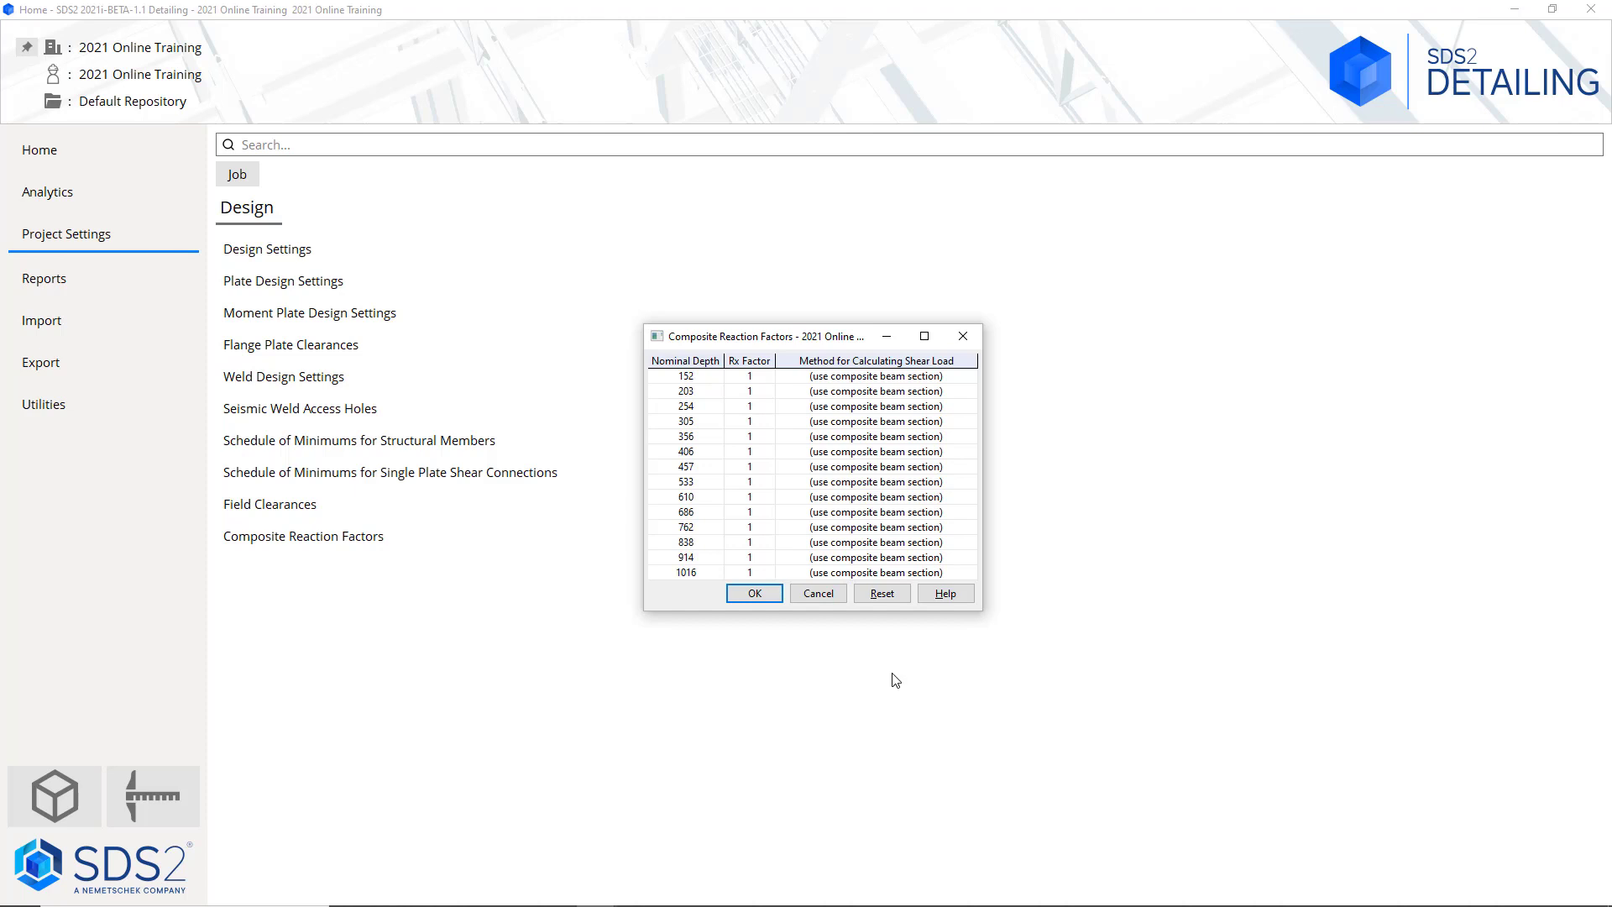
{"action": "left_click", "coordinate": [817, 594]}
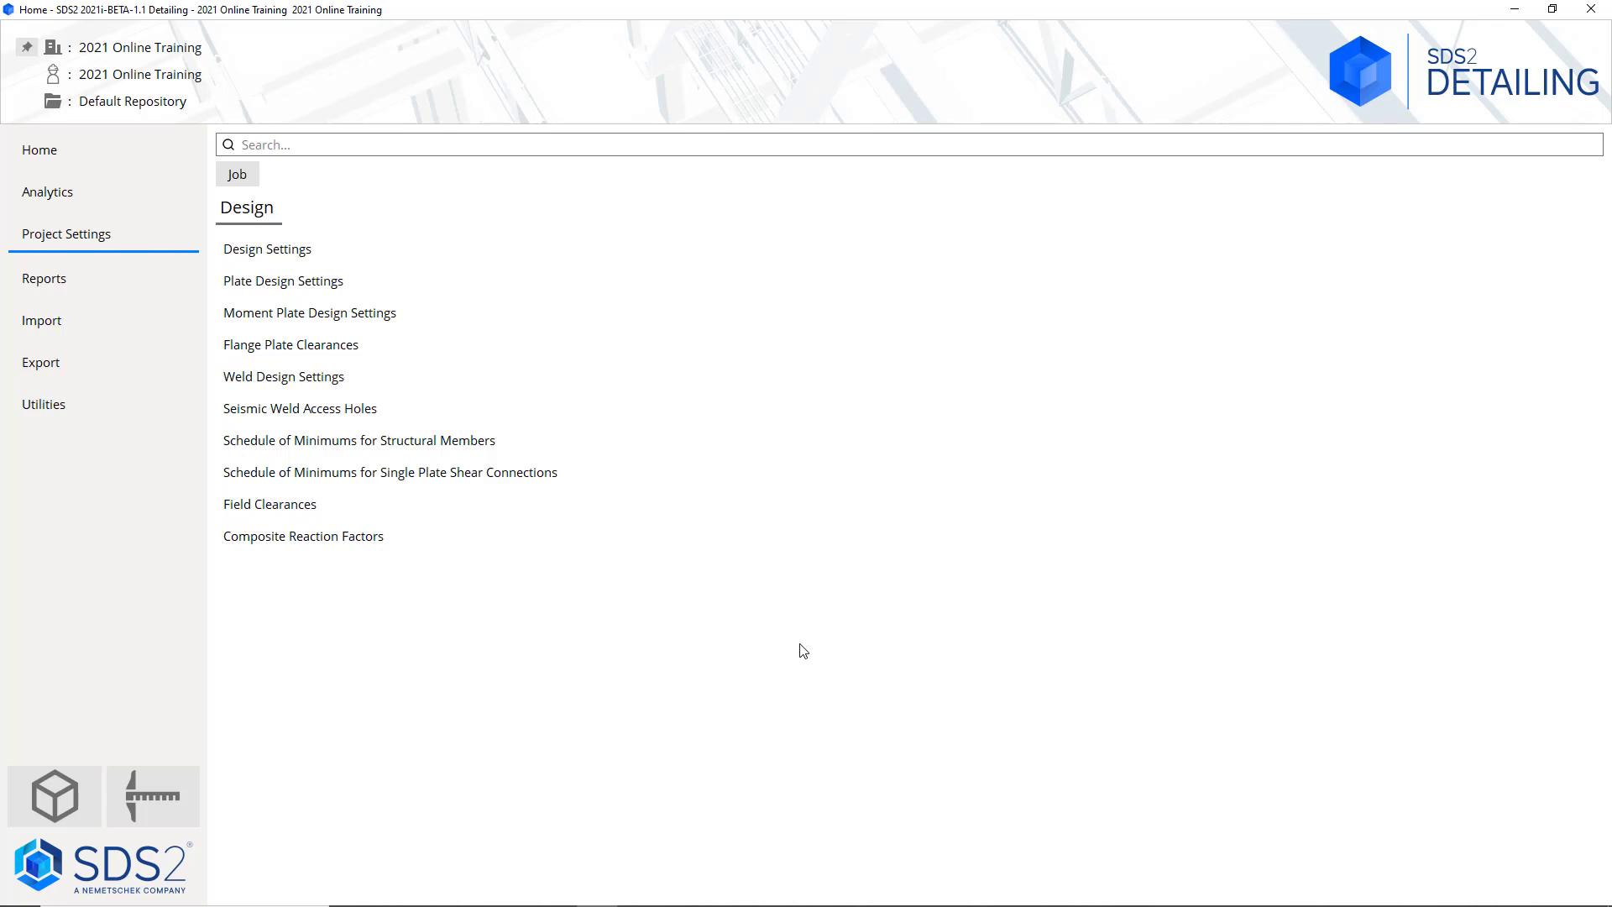
{"action": "left_click", "coordinate": [243, 178]}
{"action": "left_click", "coordinate": [246, 179]}
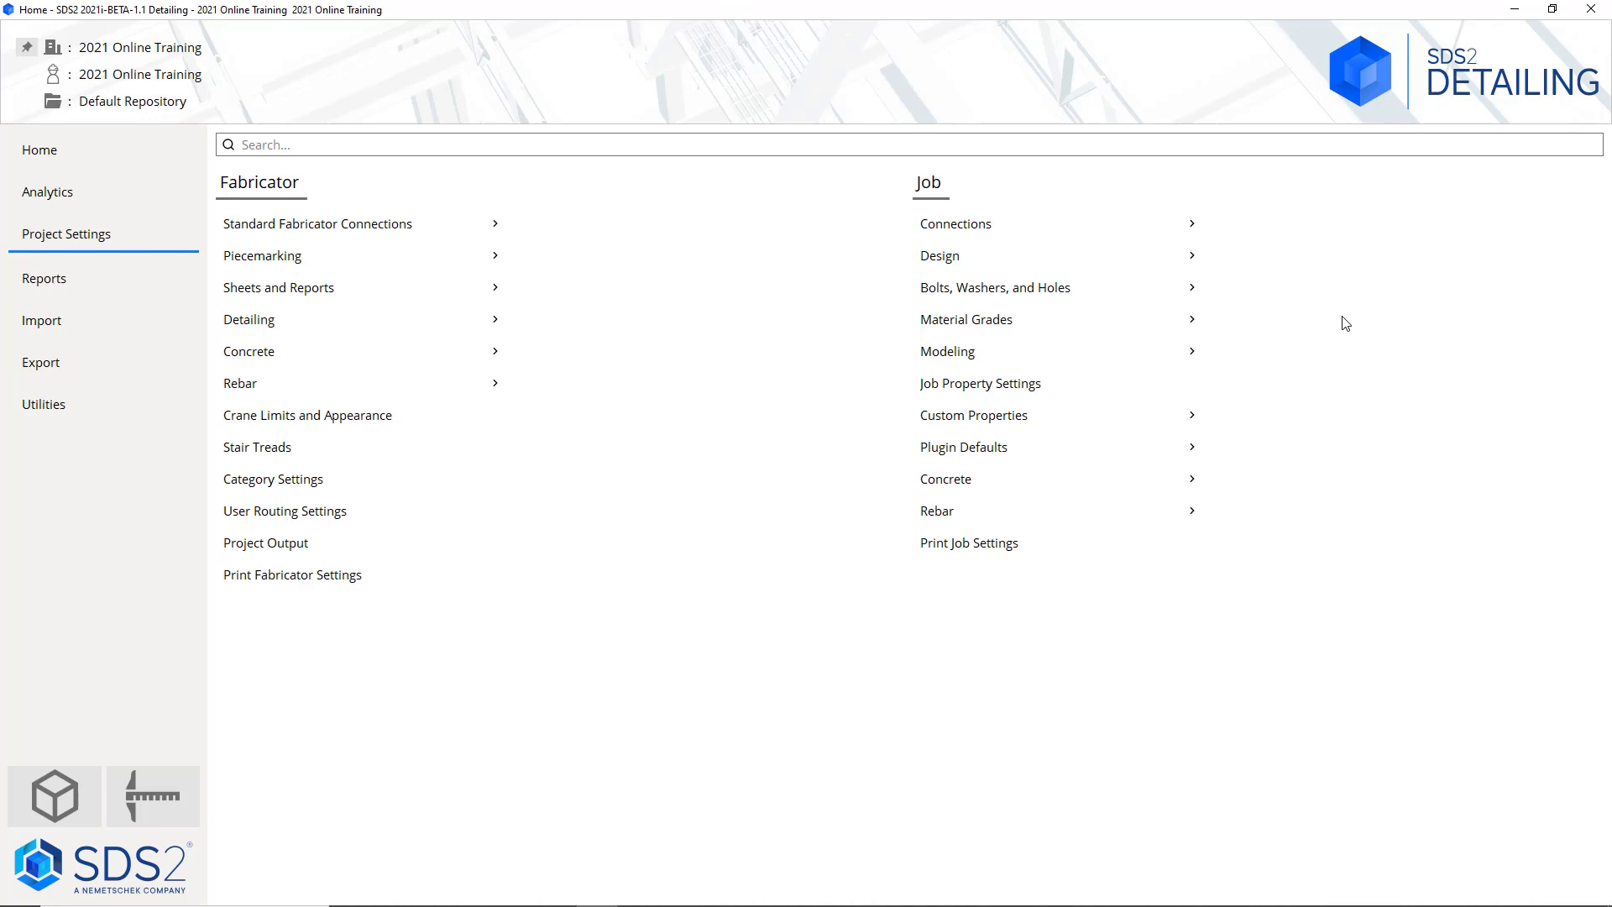
Review the job's Bolt Settings, including the full default bolt criteria list, and the Bolt Specifications table, cancelling both
{"action": "left_click", "coordinate": [1131, 289]}
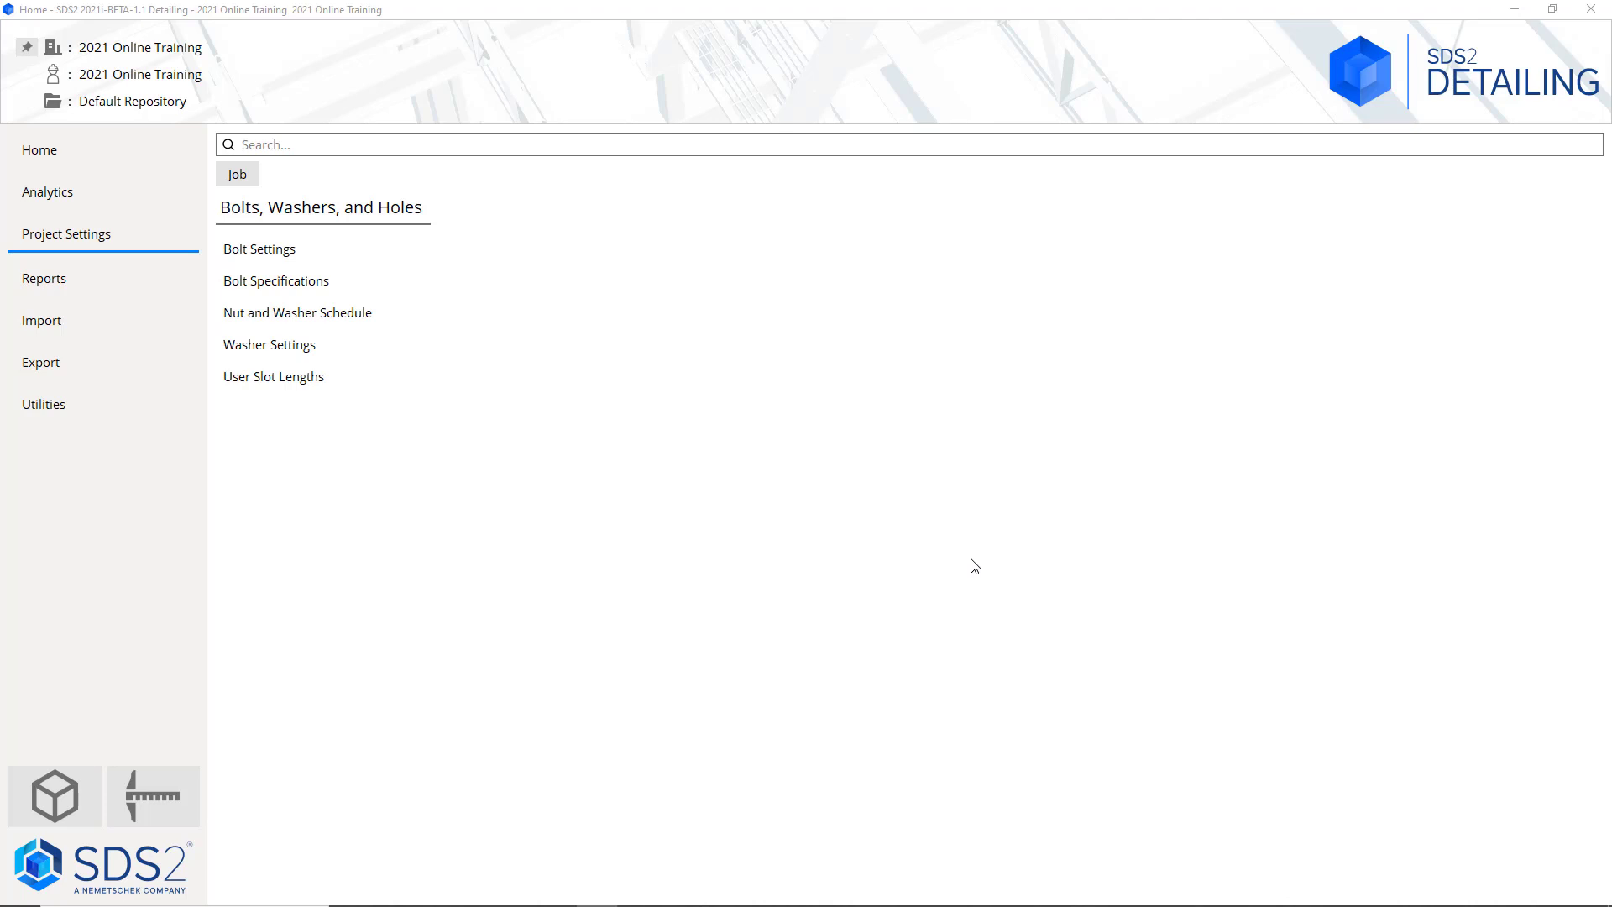
{"action": "left_click", "coordinate": [385, 244]}
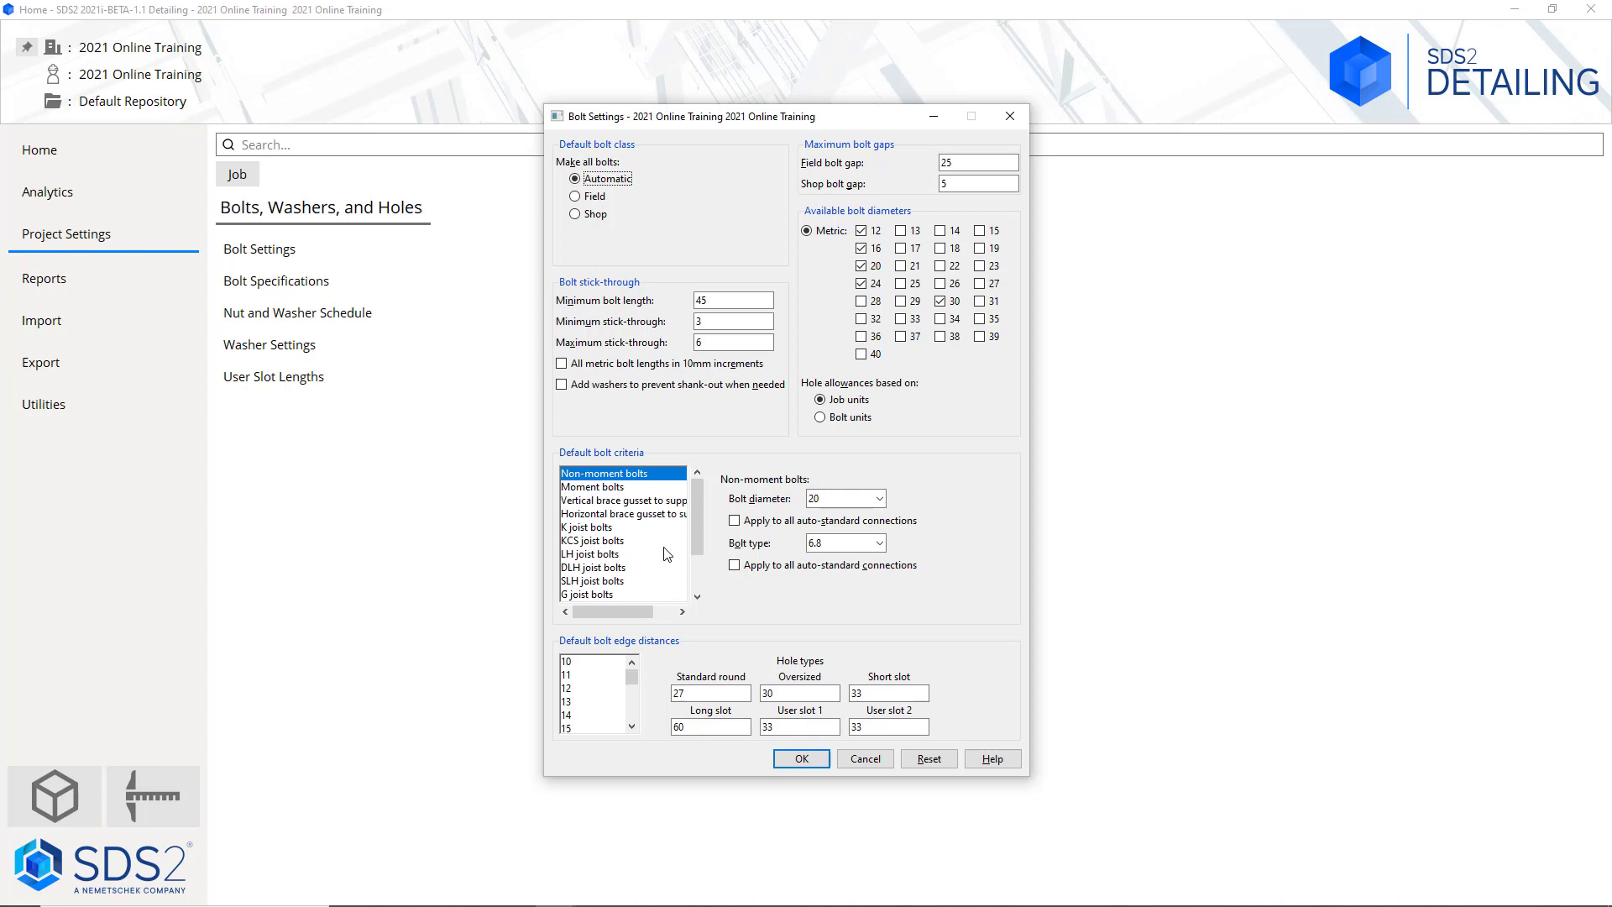
{"action": "scroll", "coordinate": [659, 541], "scroll_direction": "down", "scroll_amount": 2}
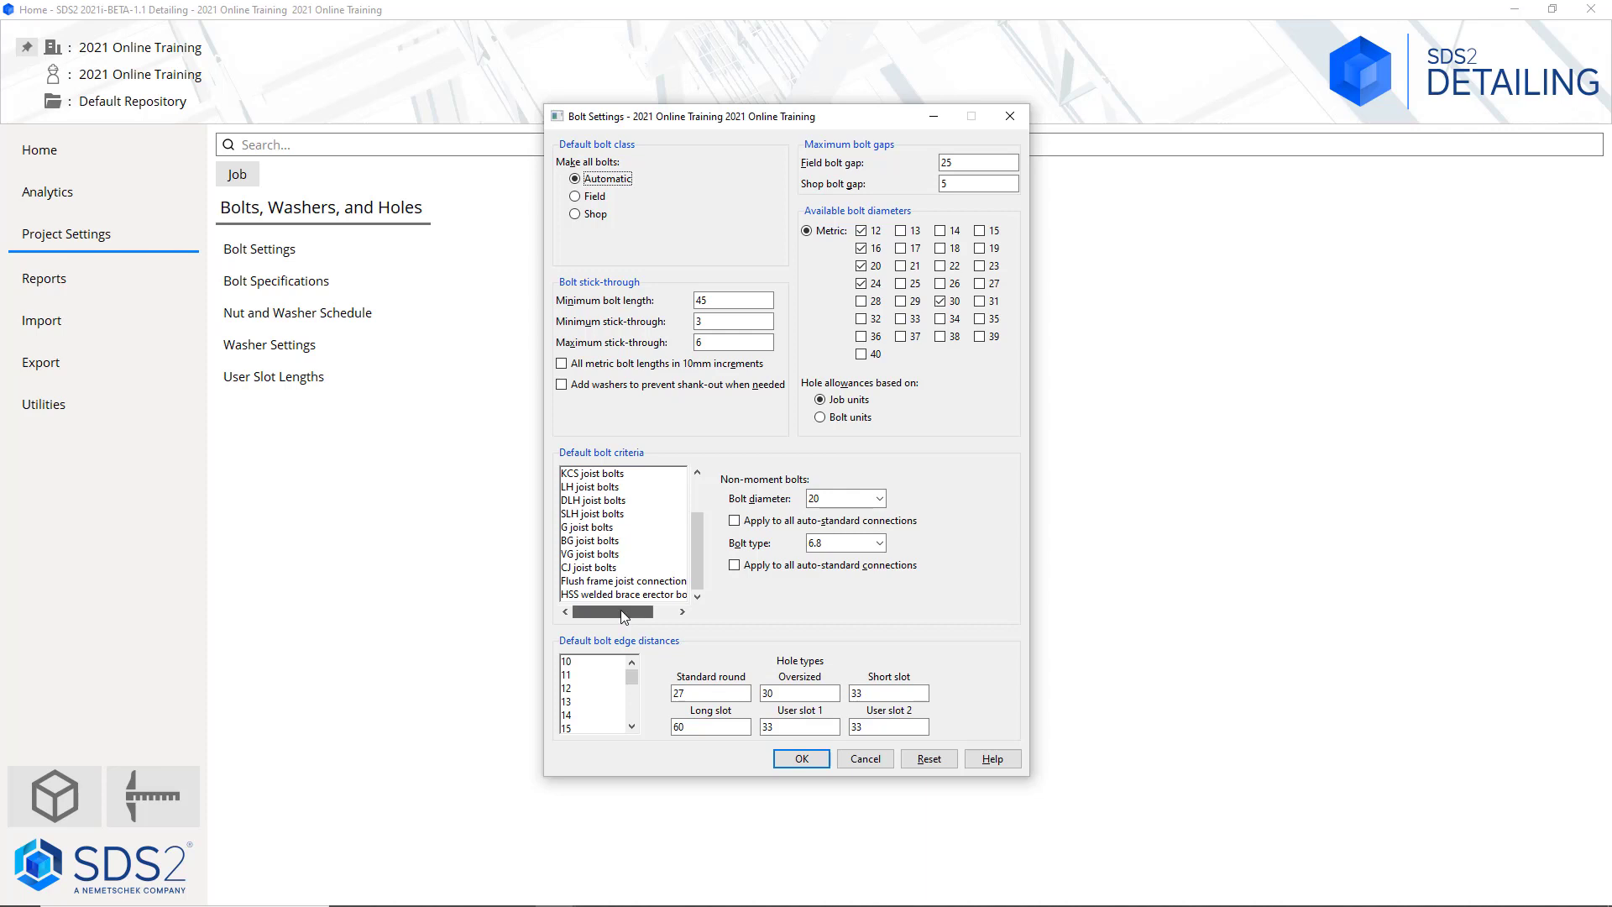
{"action": "left_click_drag", "start_coordinate": [621, 611], "coordinate": [576, 617]}
{"action": "left_click", "coordinate": [869, 760]}
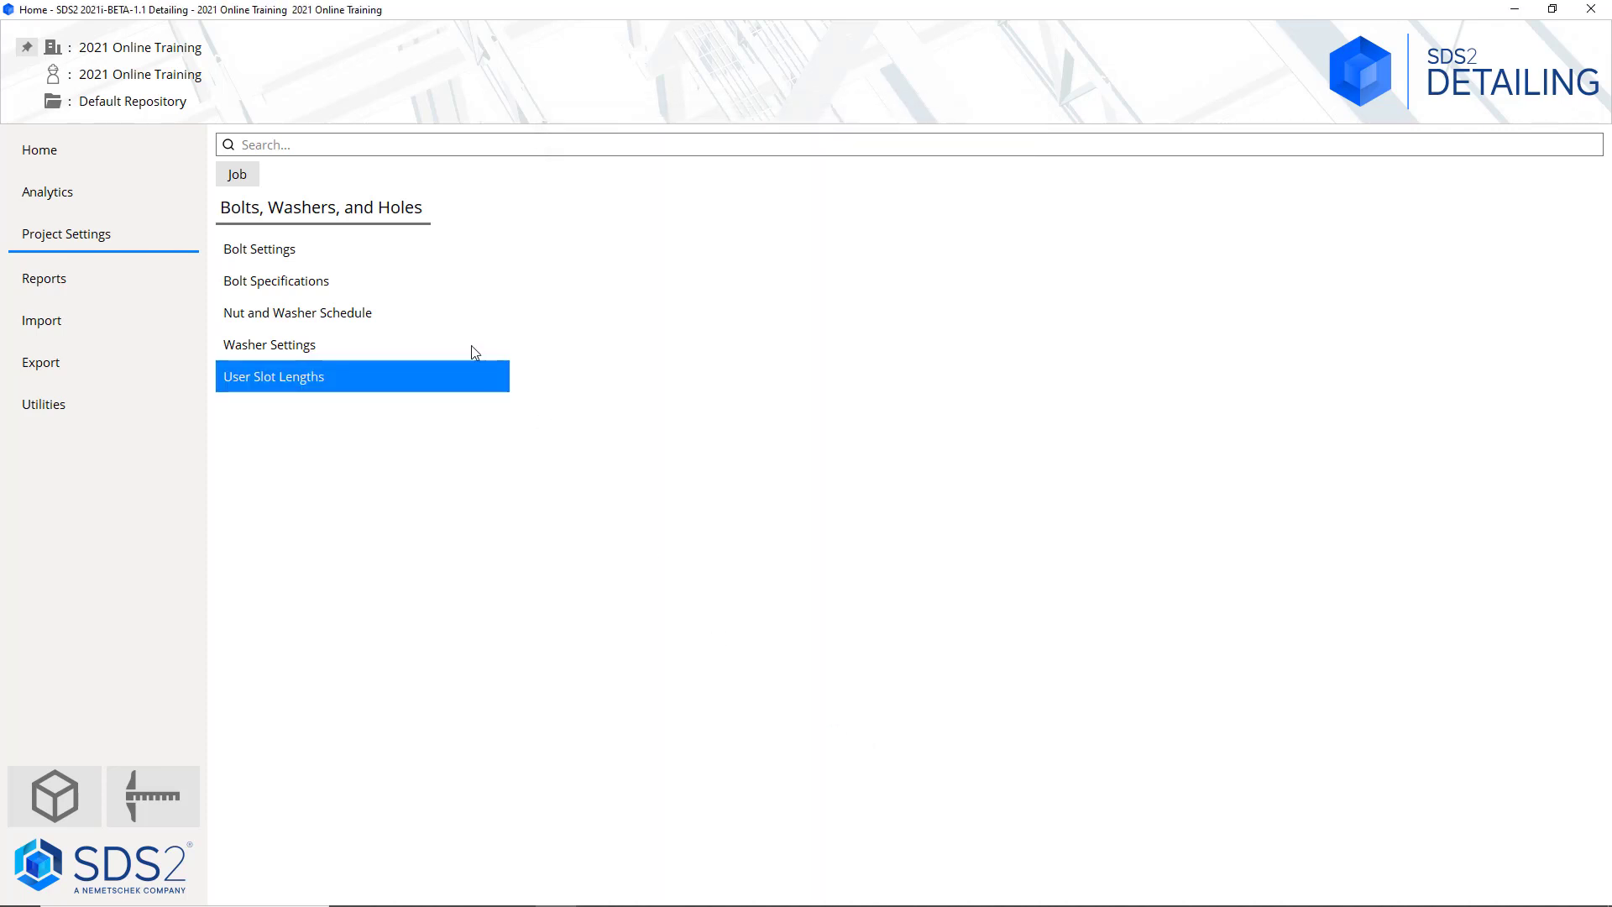
{"action": "left_click", "coordinate": [425, 280]}
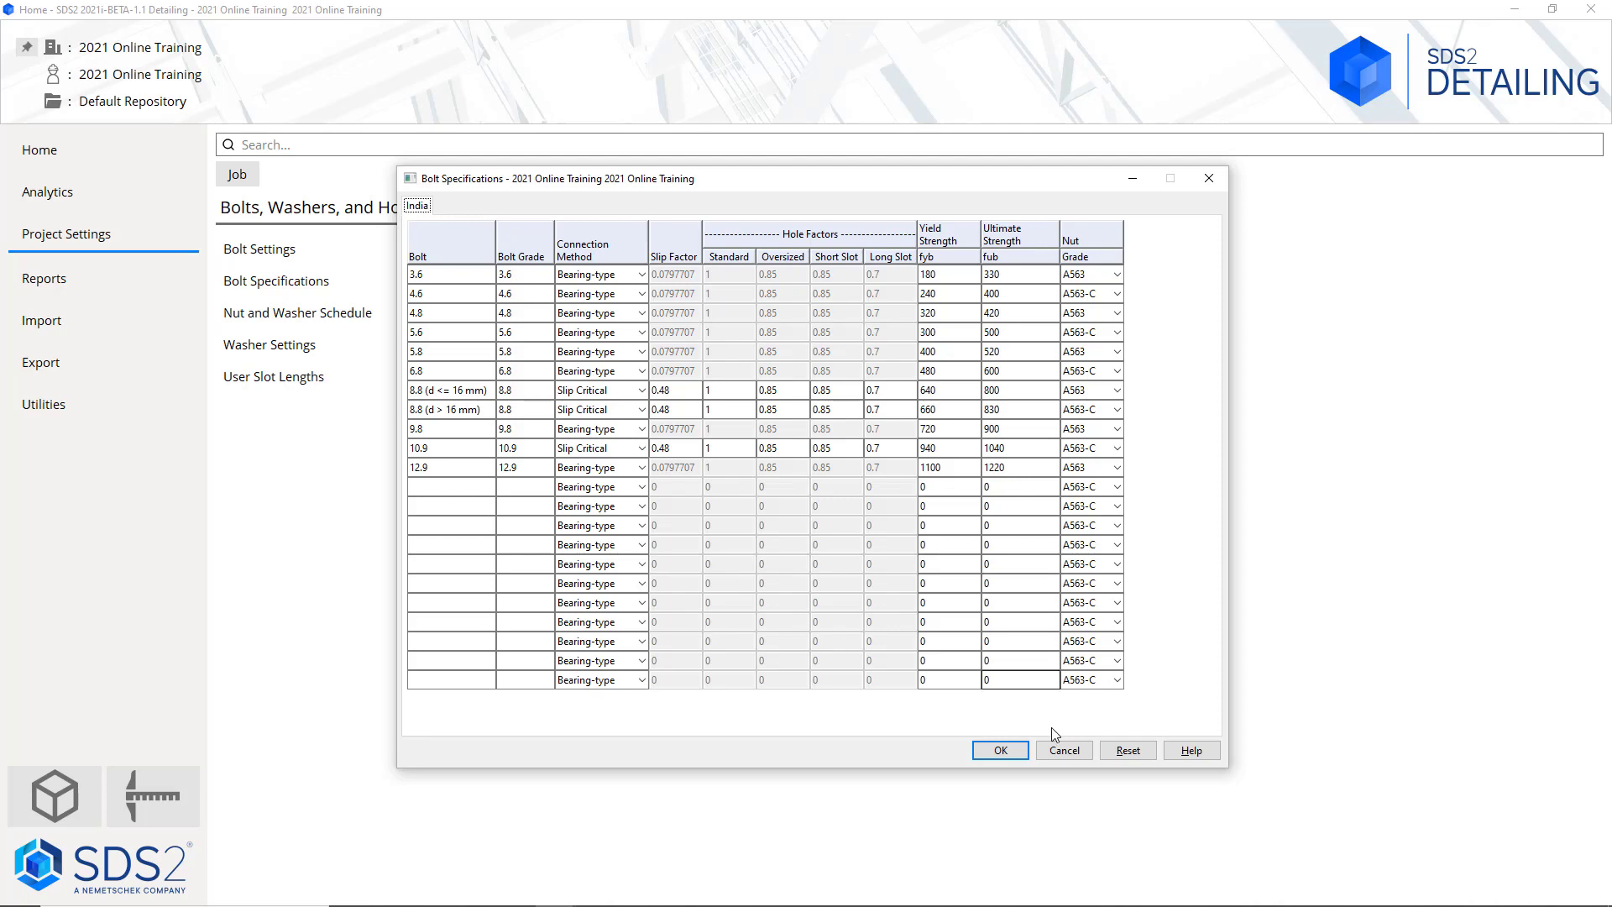
{"action": "left_click", "coordinate": [1062, 750]}
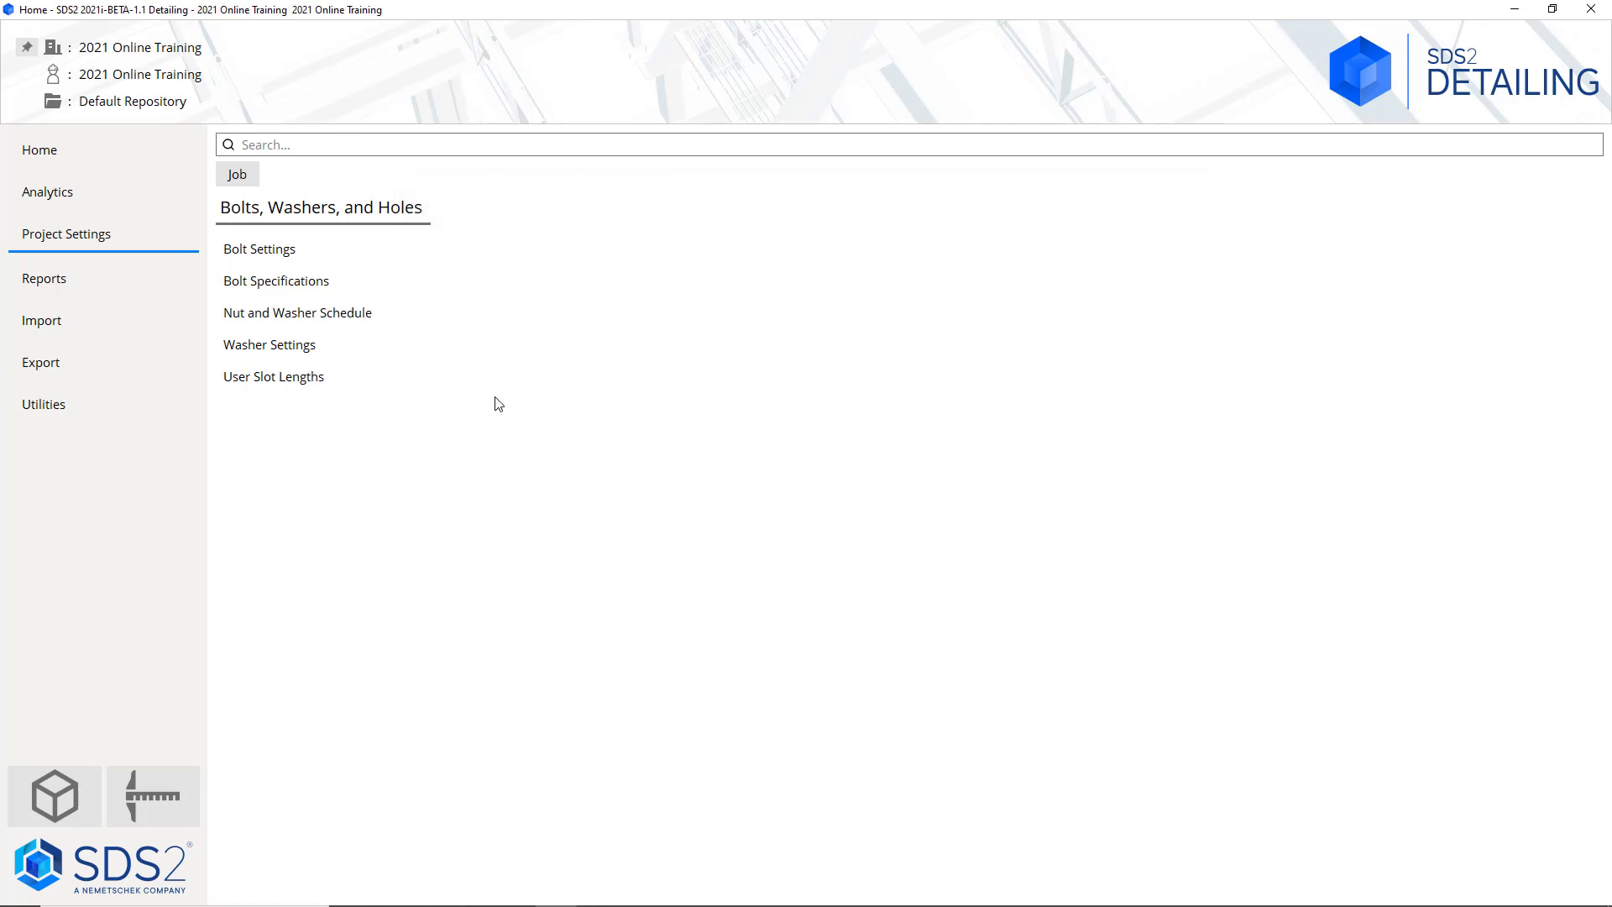
Review the Nut and Washer Schedule, including the nut types for grade A563 and the washer types, and close without saving
{"action": "left_click", "coordinate": [421, 327]}
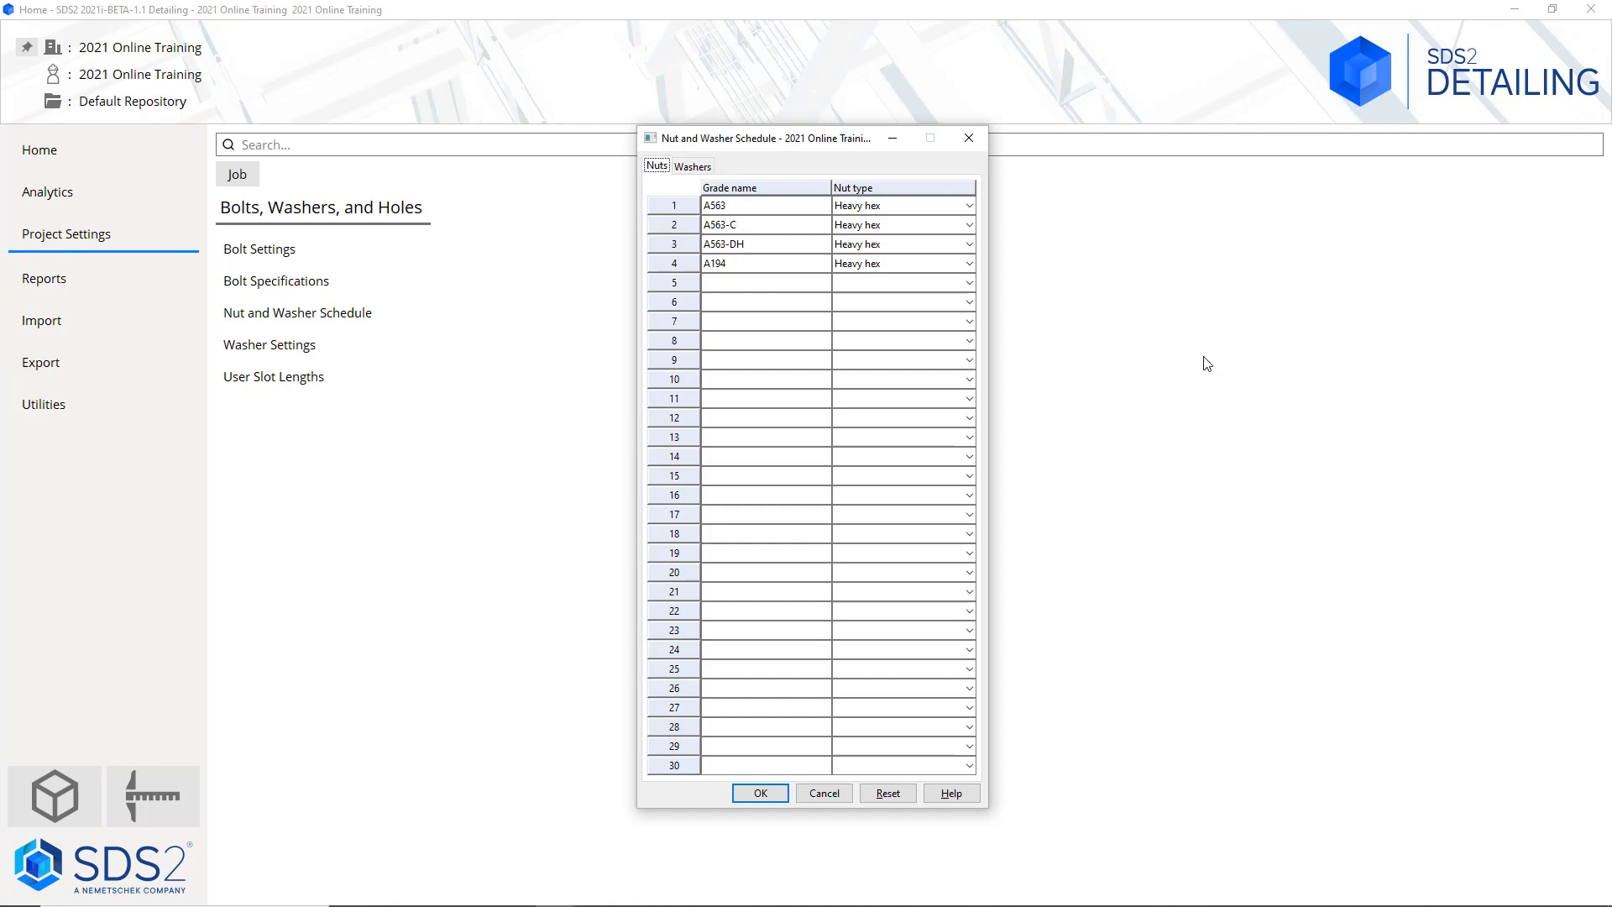
{"action": "left_click", "coordinate": [968, 208]}
{"action": "left_click", "coordinate": [968, 208]}
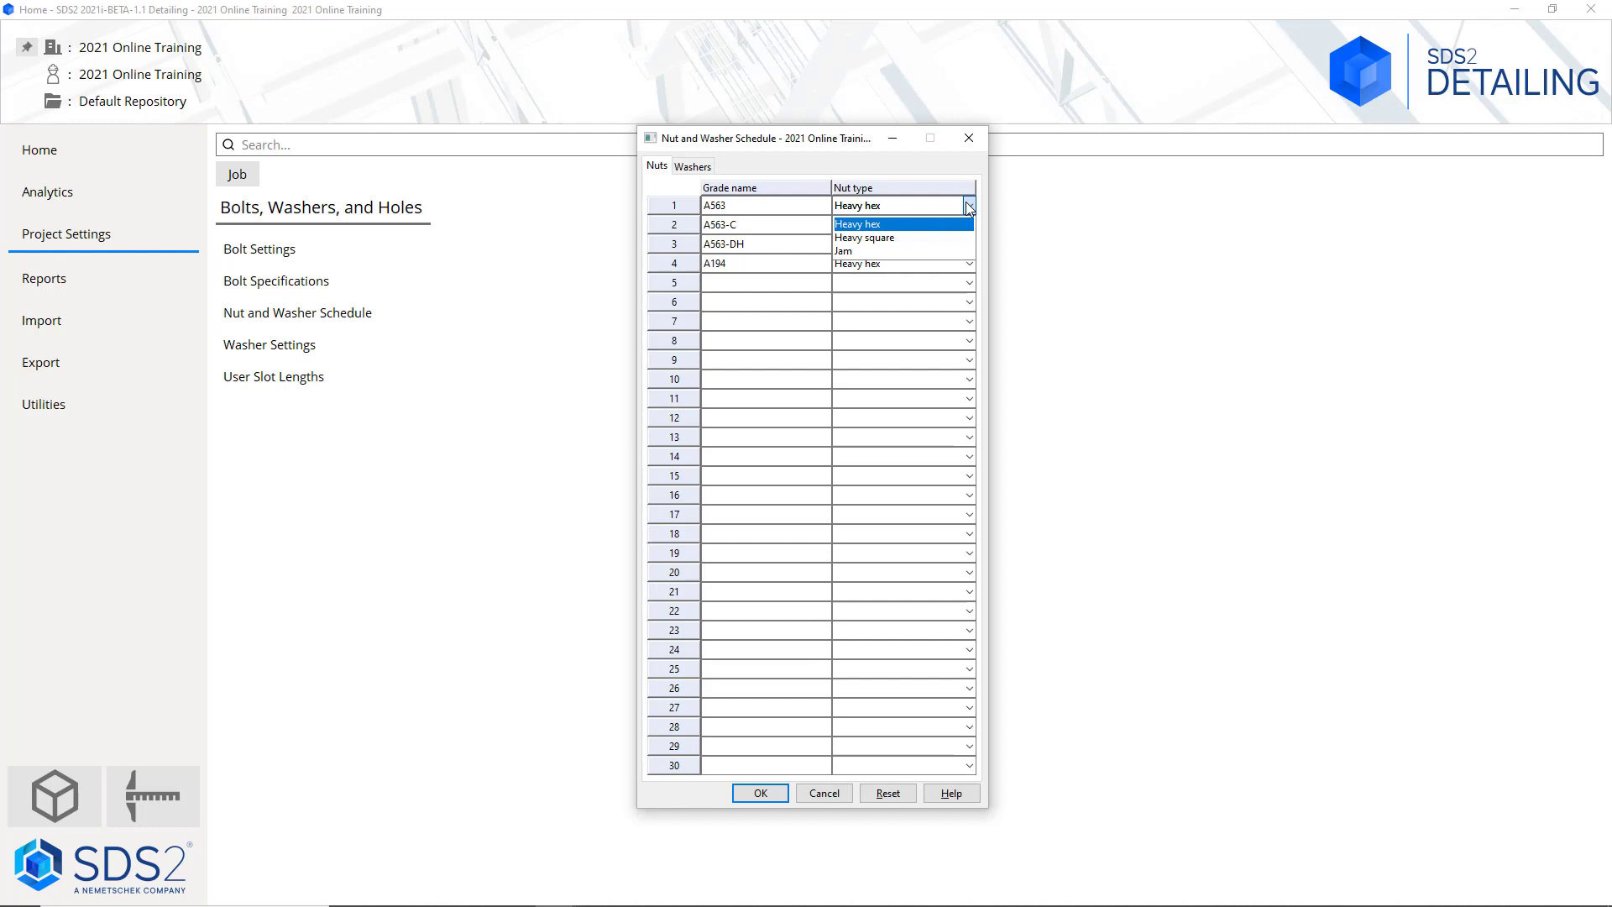
{"action": "left_click", "coordinate": [708, 173]}
{"action": "left_click", "coordinate": [707, 173]}
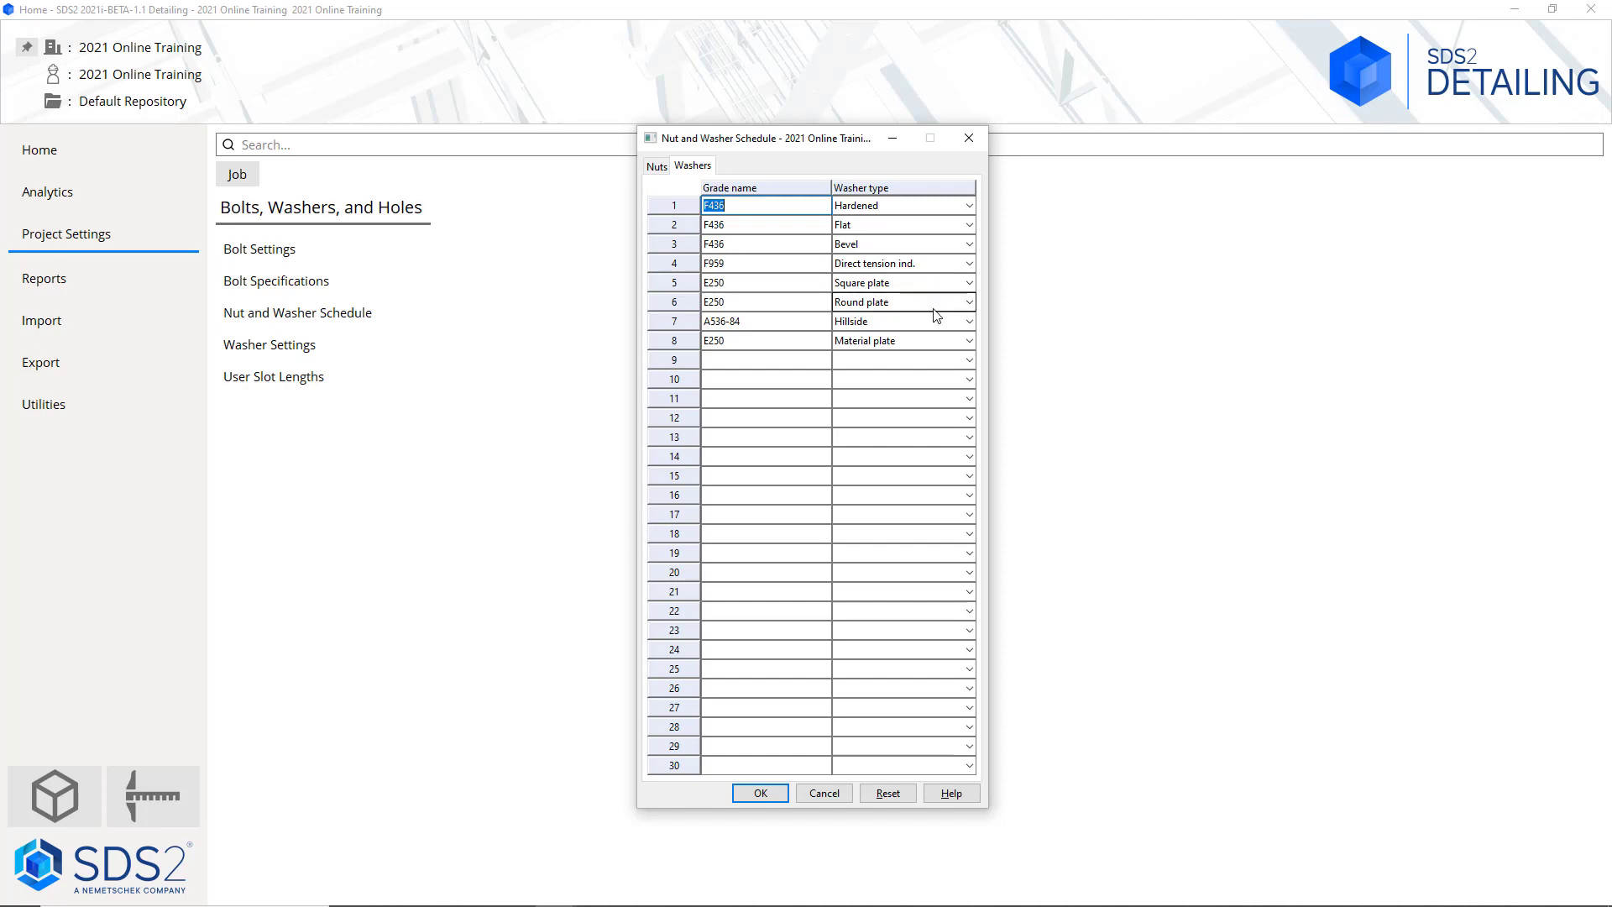
{"action": "left_click", "coordinate": [967, 263]}
{"action": "left_click", "coordinate": [1045, 269]}
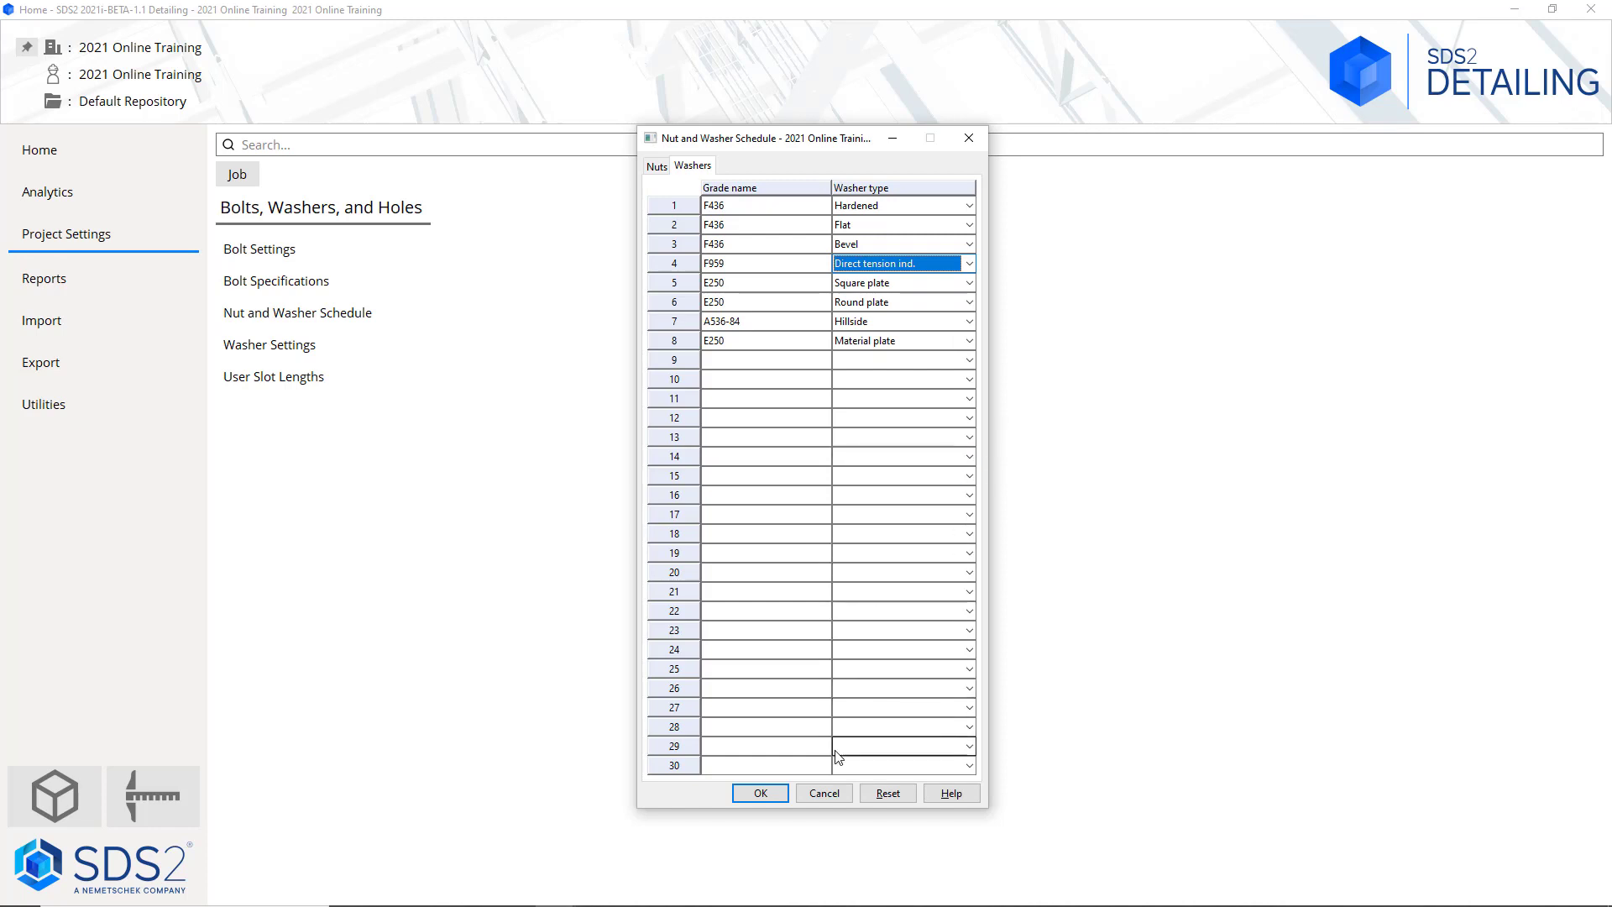
{"action": "left_click", "coordinate": [808, 793]}
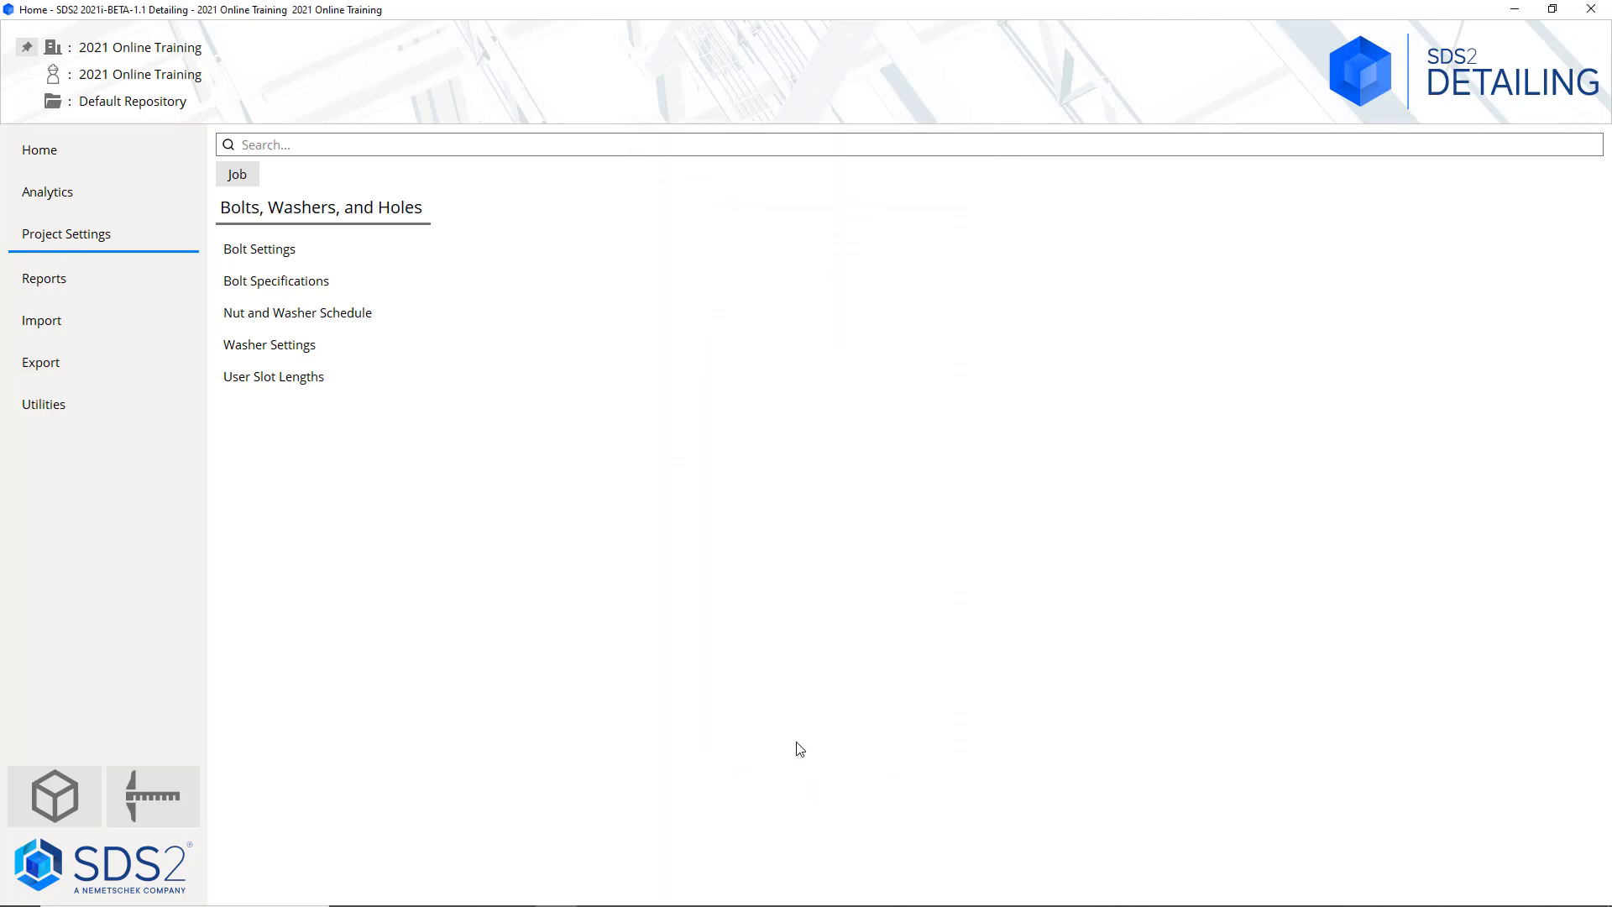
Review the Washer Settings for shop and field bolts and the User Slot Lengths, cancelling both
{"action": "left_click", "coordinate": [385, 355]}
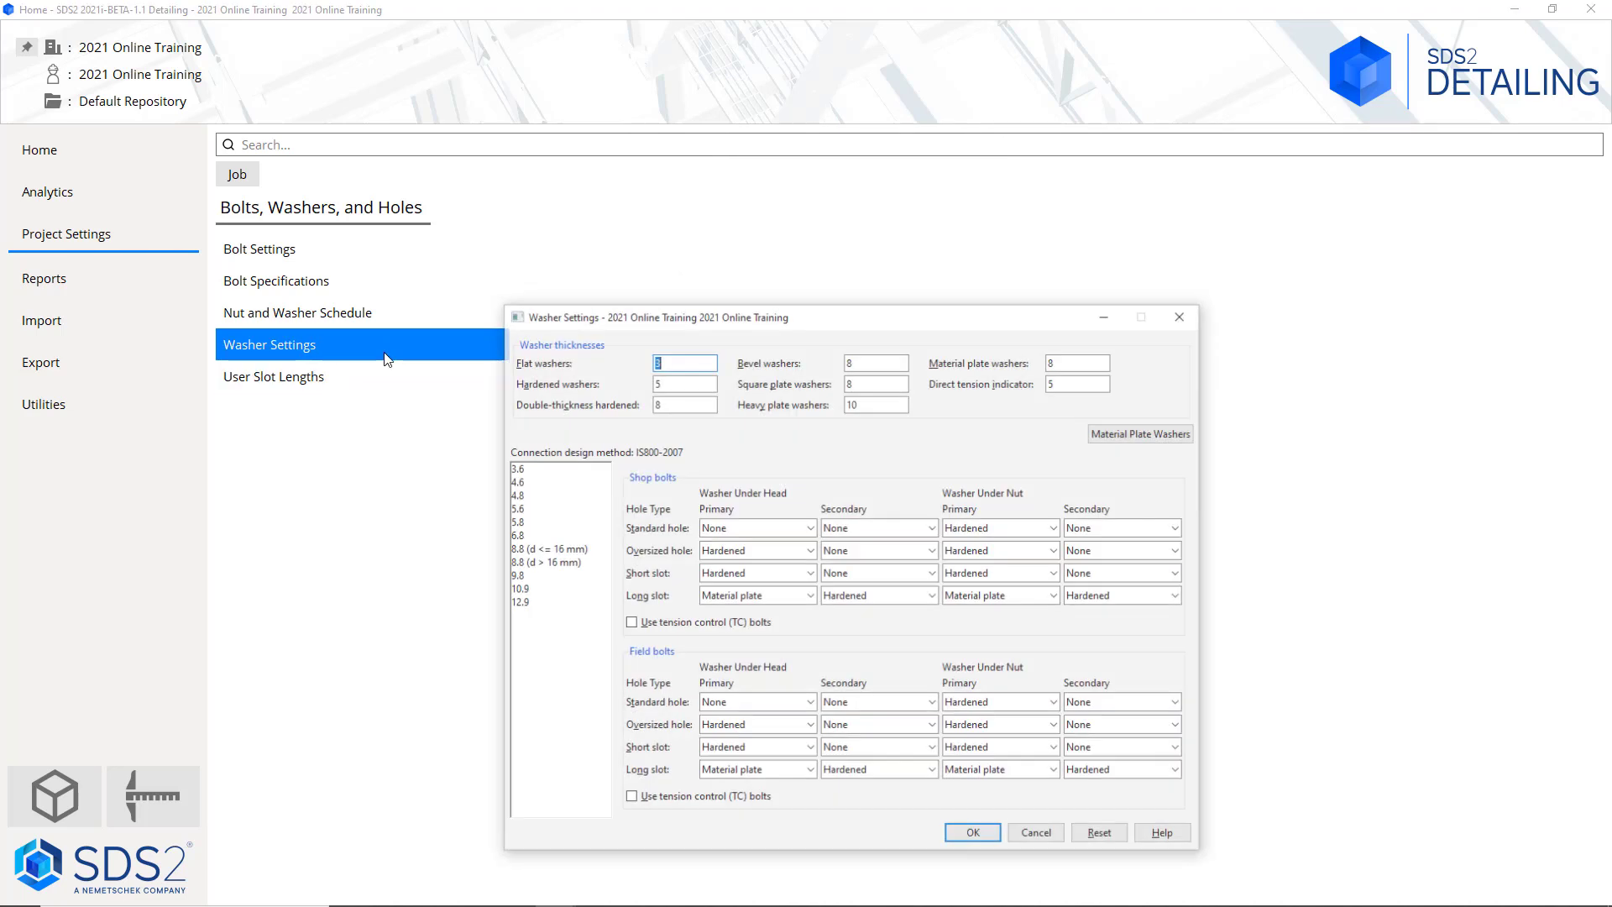
{"action": "left_click_drag", "start_coordinate": [953, 321], "coordinate": [919, 207]}
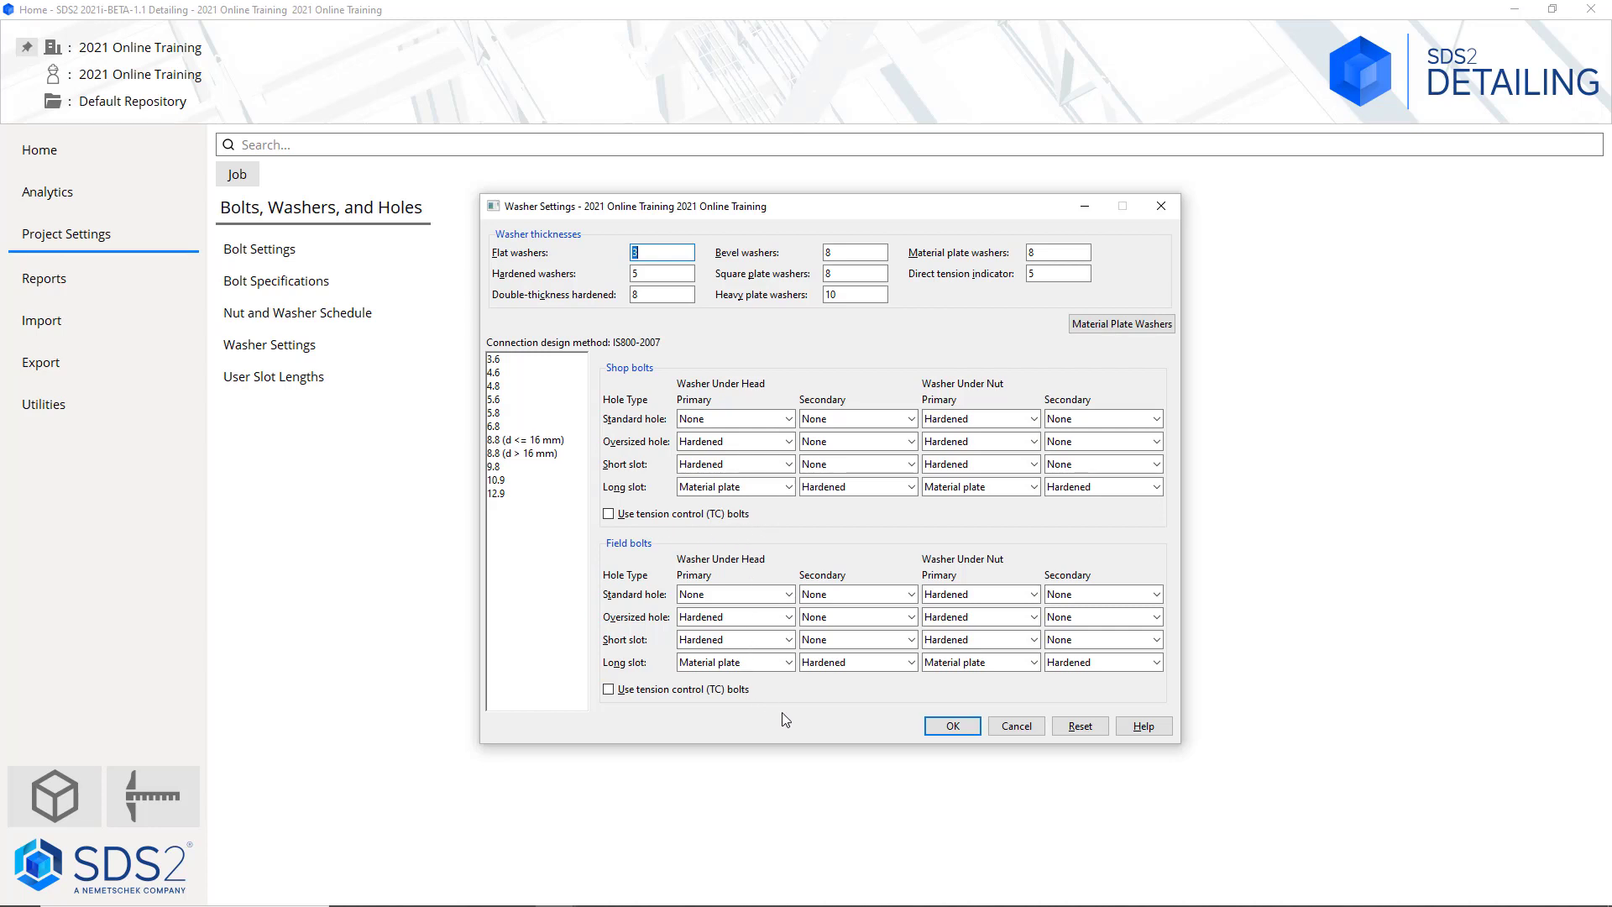
{"action": "left_click", "coordinate": [1015, 727]}
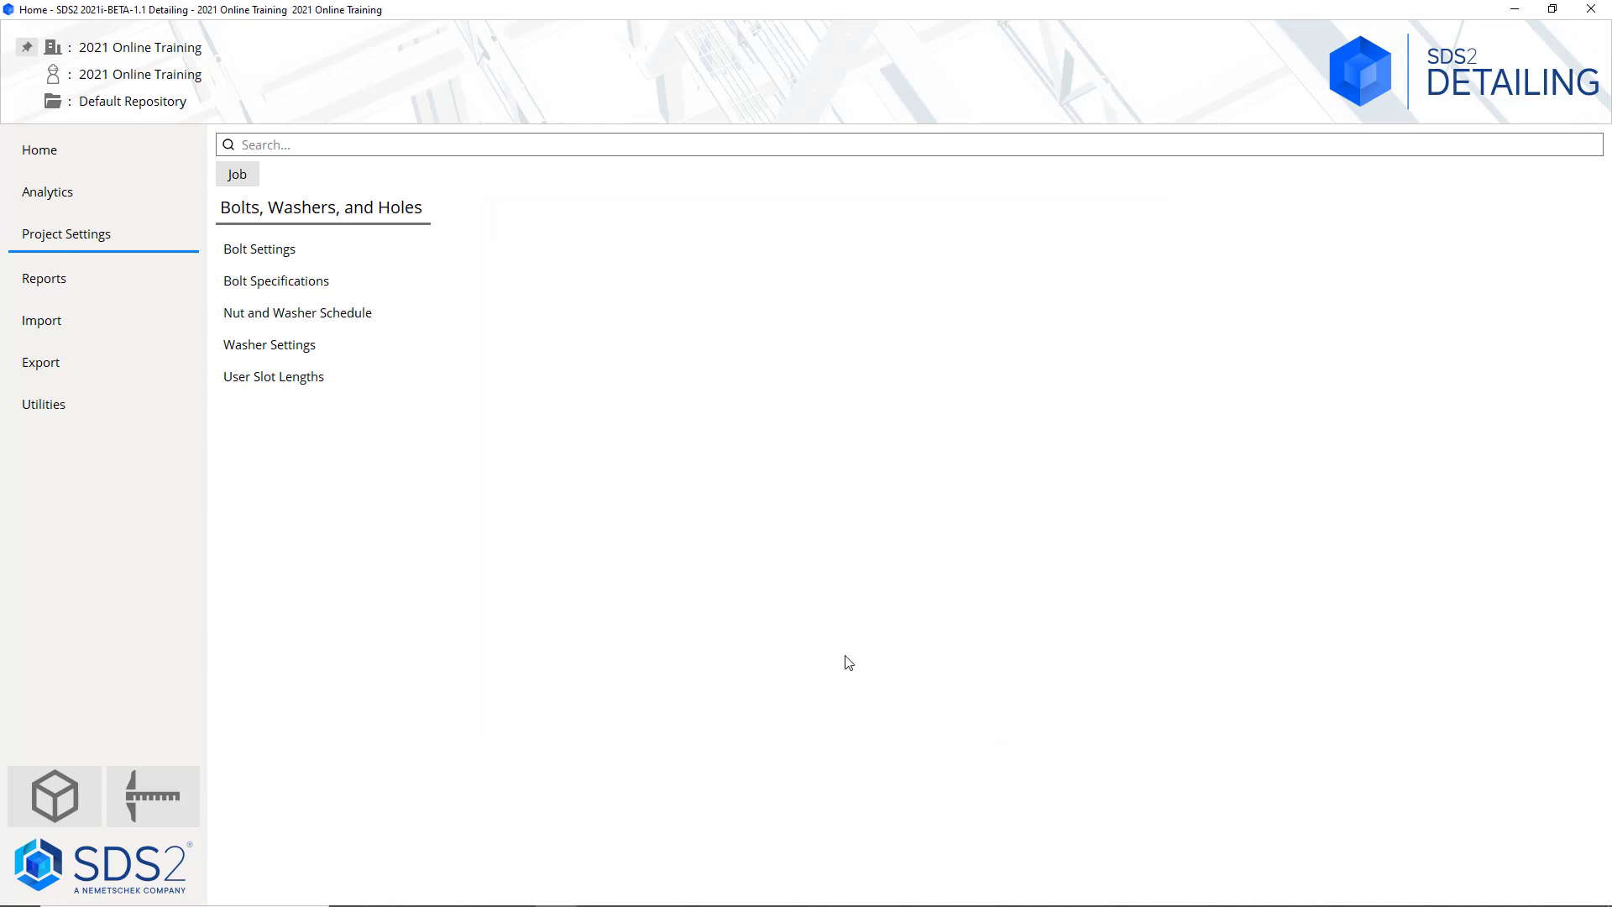
{"action": "left_click", "coordinate": [405, 388]}
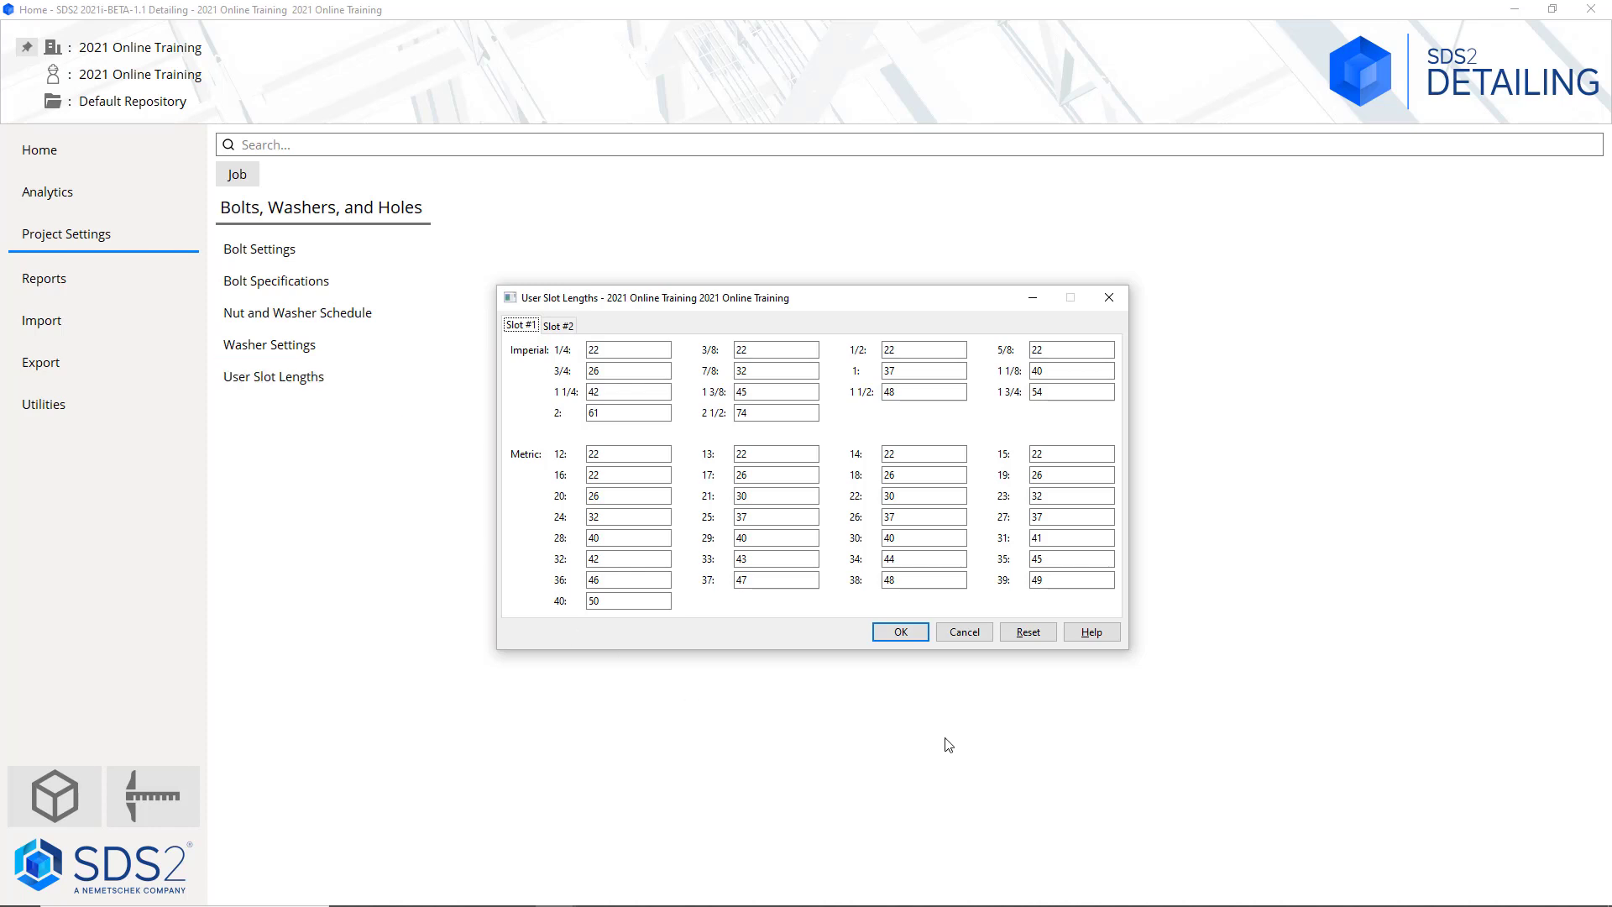
{"action": "left_click", "coordinate": [977, 635]}
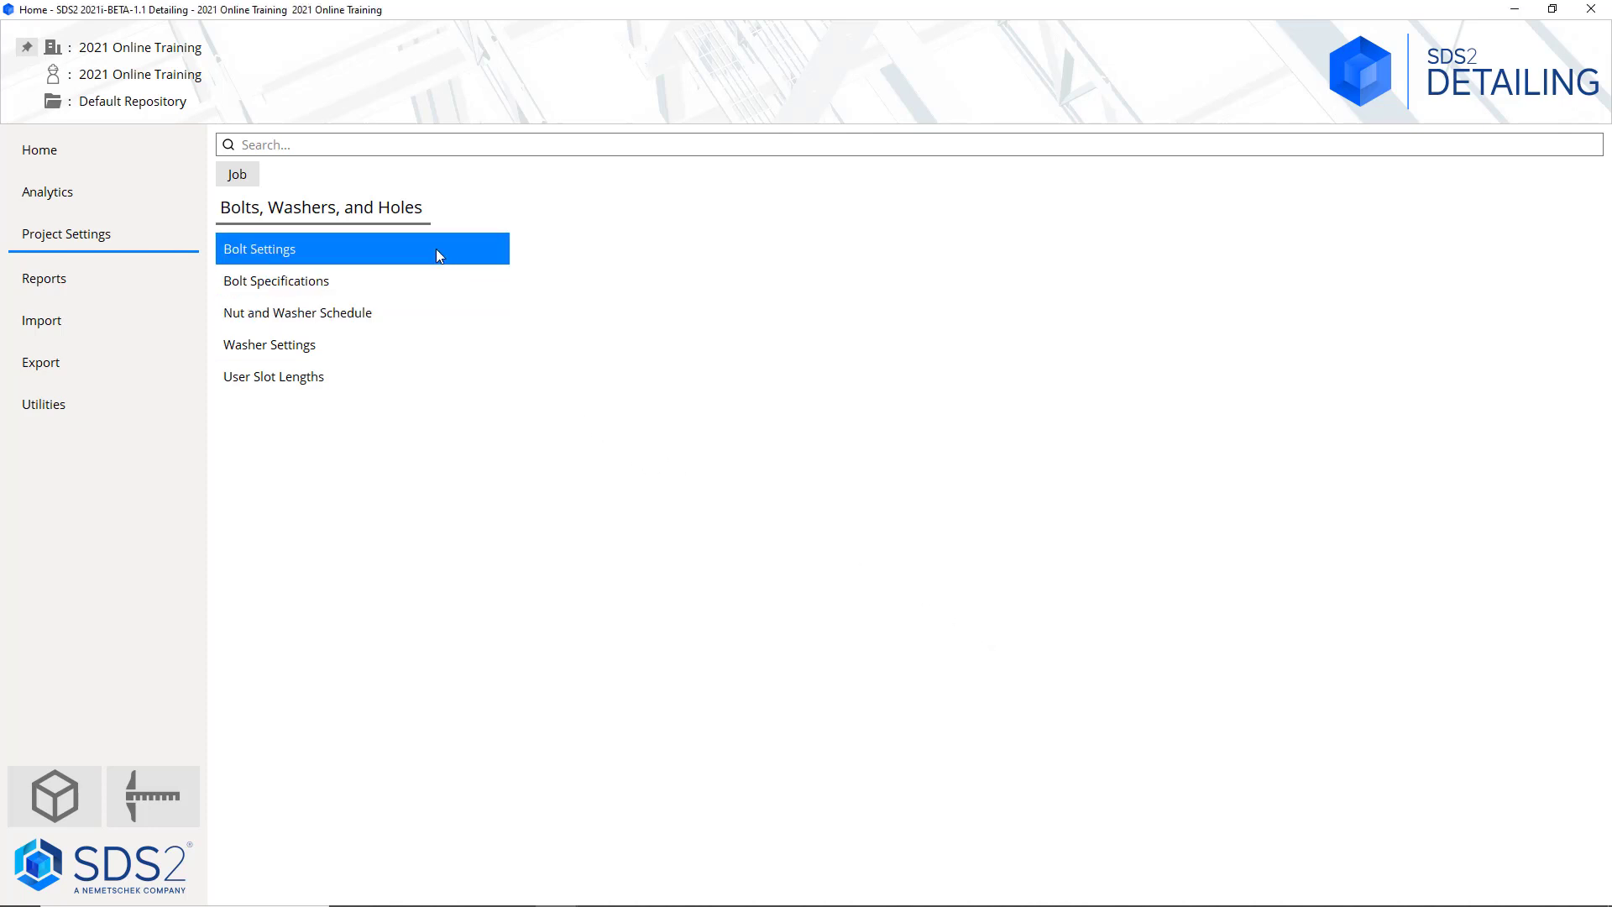
In the job's Angle Grades, move the default E250 row down two places and back to the first place, and cancel
{"action": "left_click", "coordinate": [254, 179]}
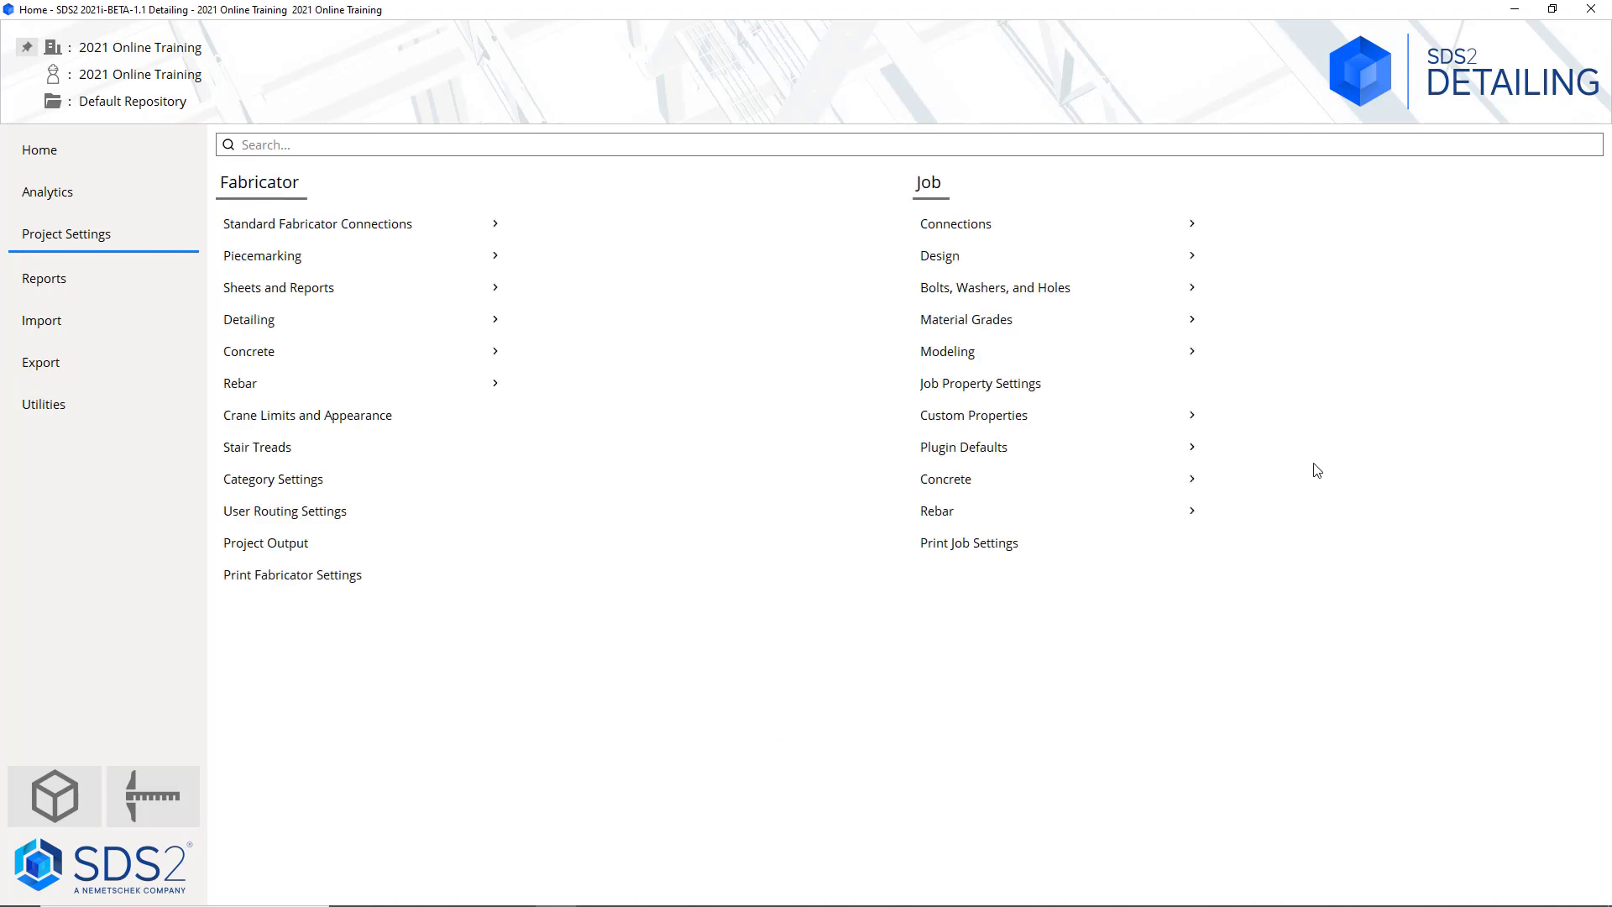
{"action": "left_click", "coordinate": [1107, 317]}
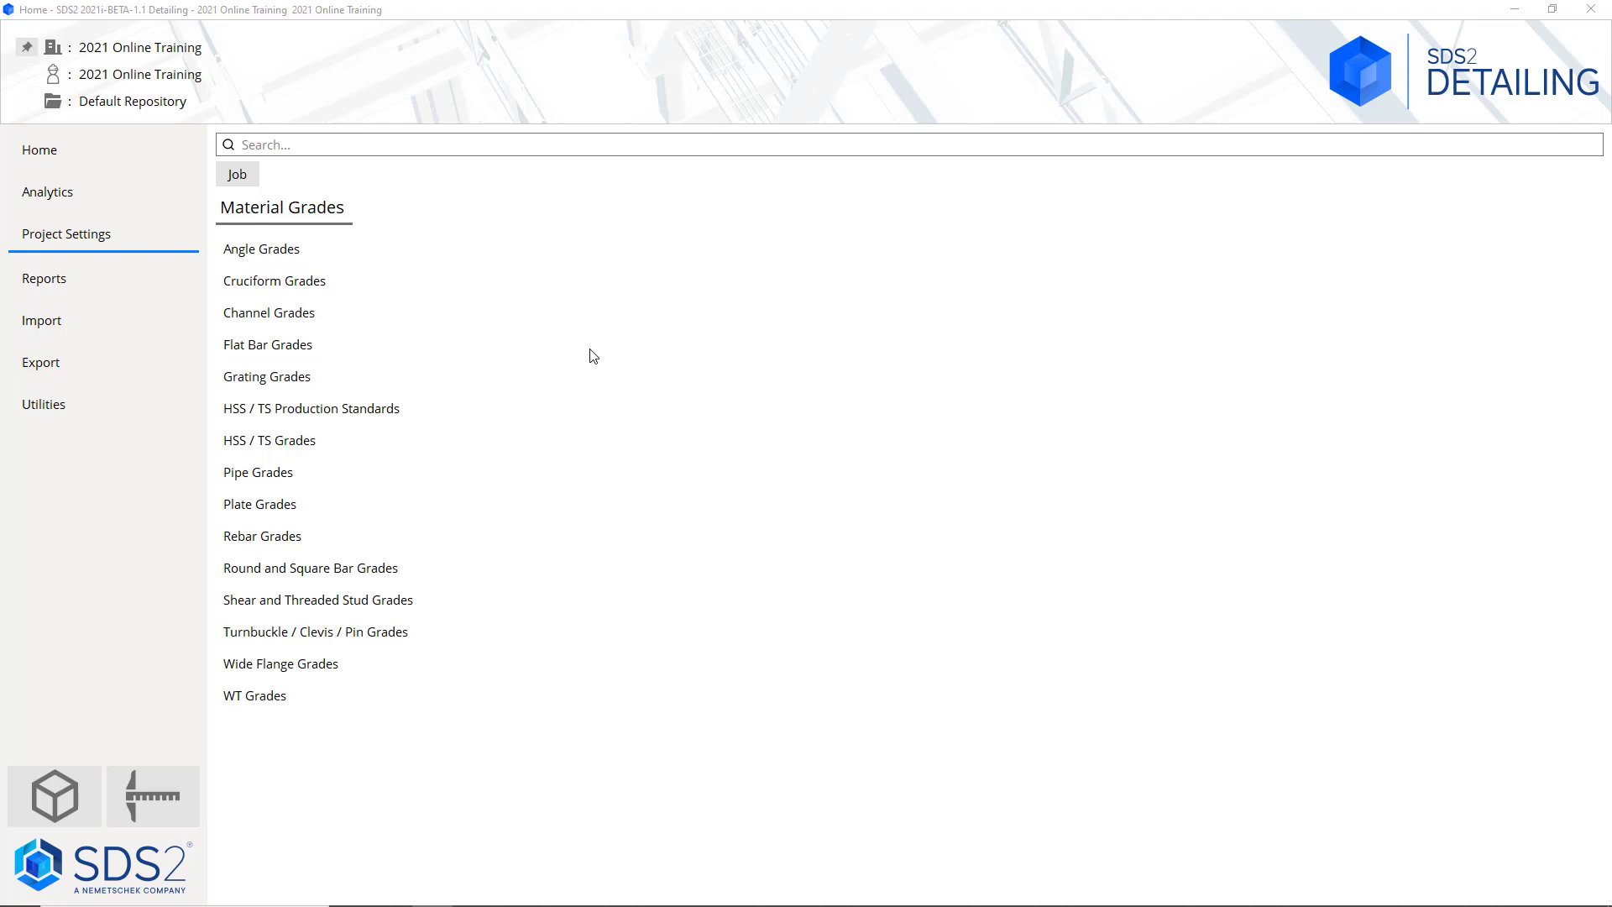
{"action": "left_click", "coordinate": [389, 249]}
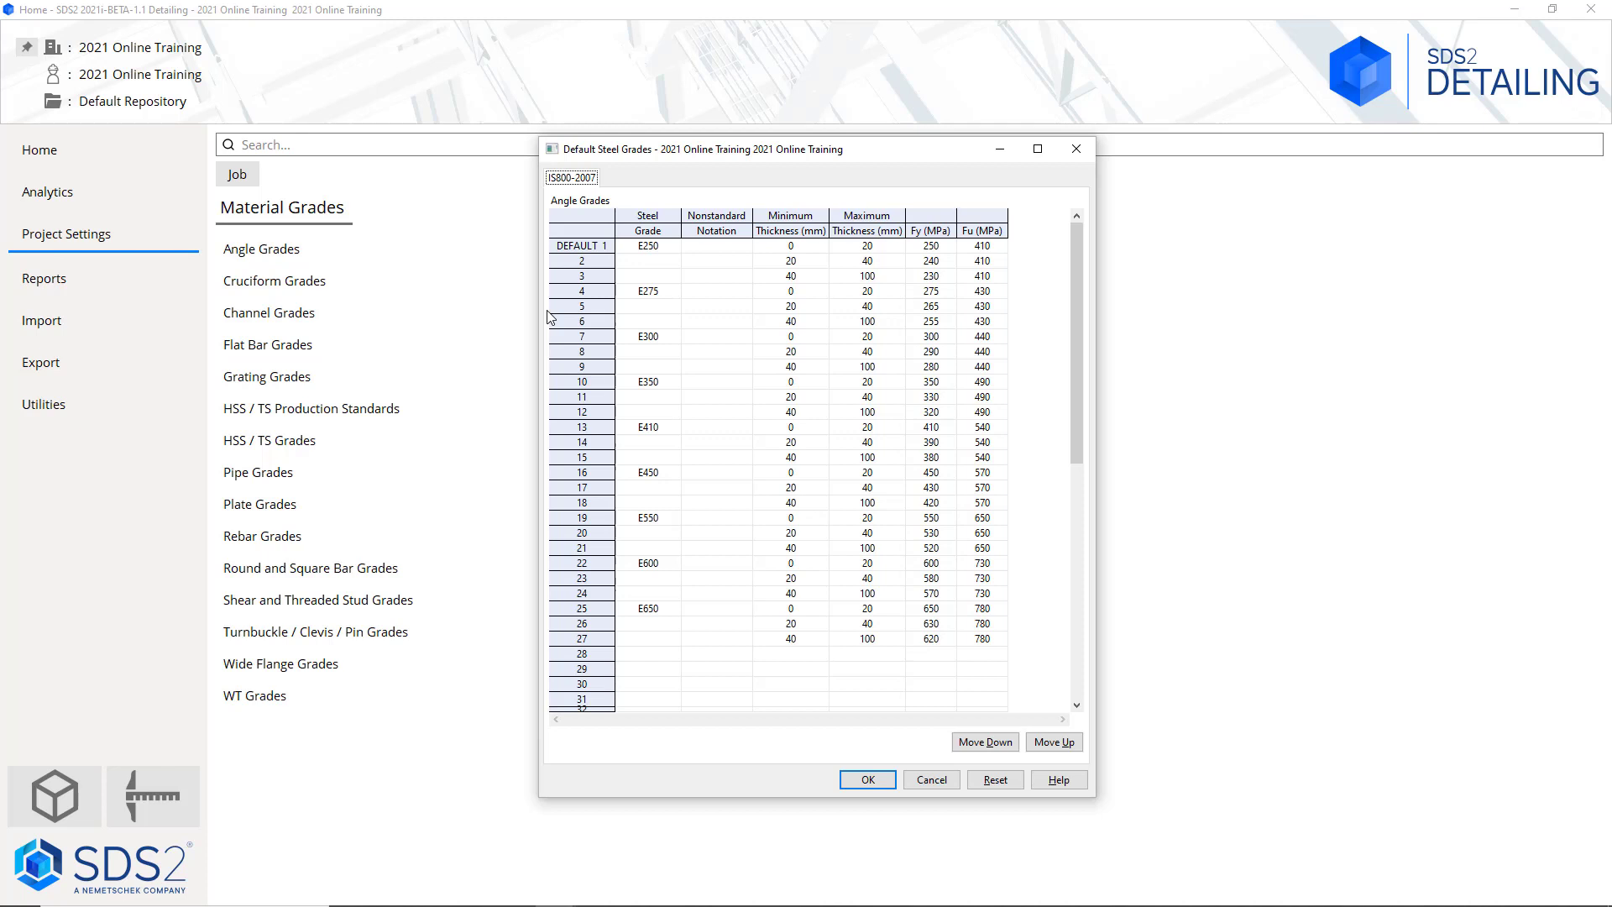
{"action": "left_click", "coordinate": [667, 248]}
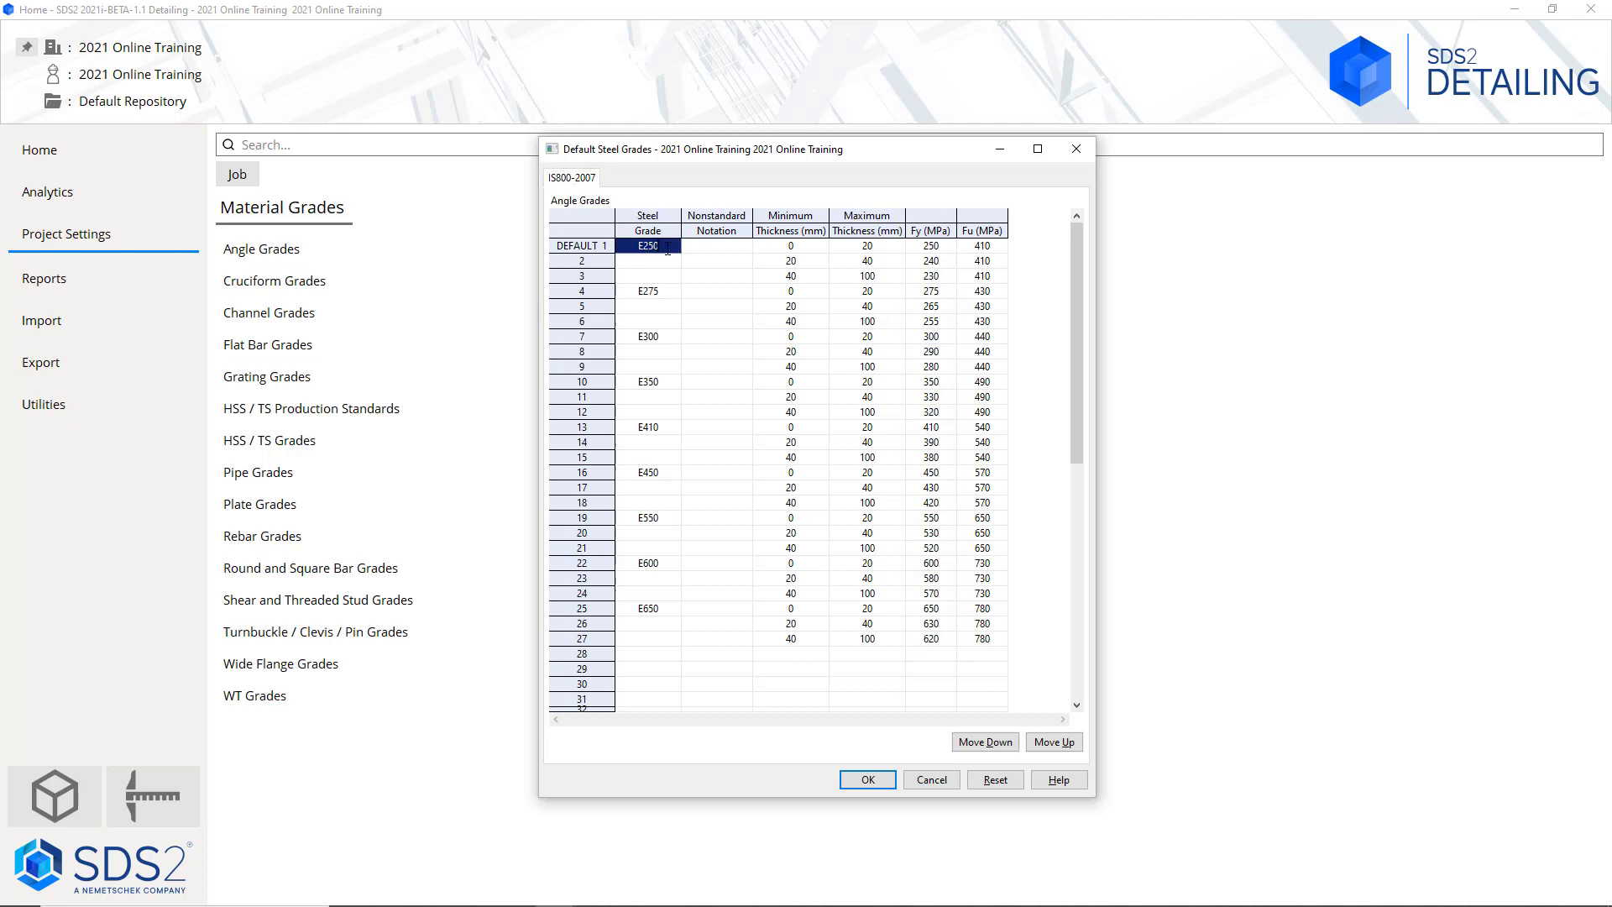
{"action": "left_click", "coordinate": [988, 747]}
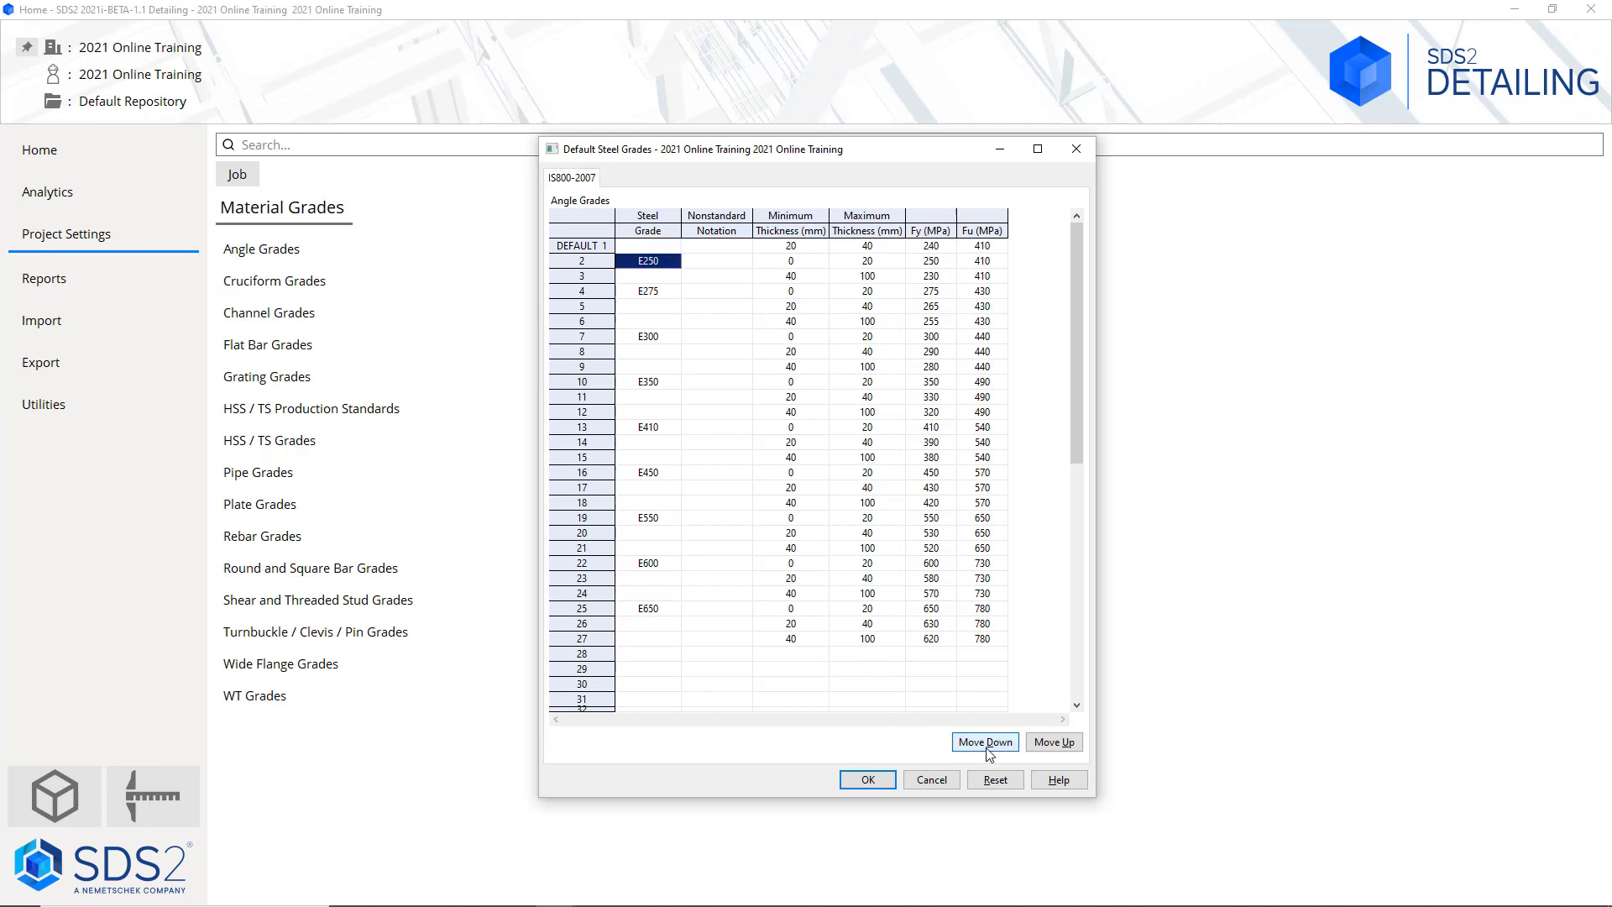
{"action": "left_click", "coordinate": [987, 743]}
{"action": "left_click", "coordinate": [1050, 744]}
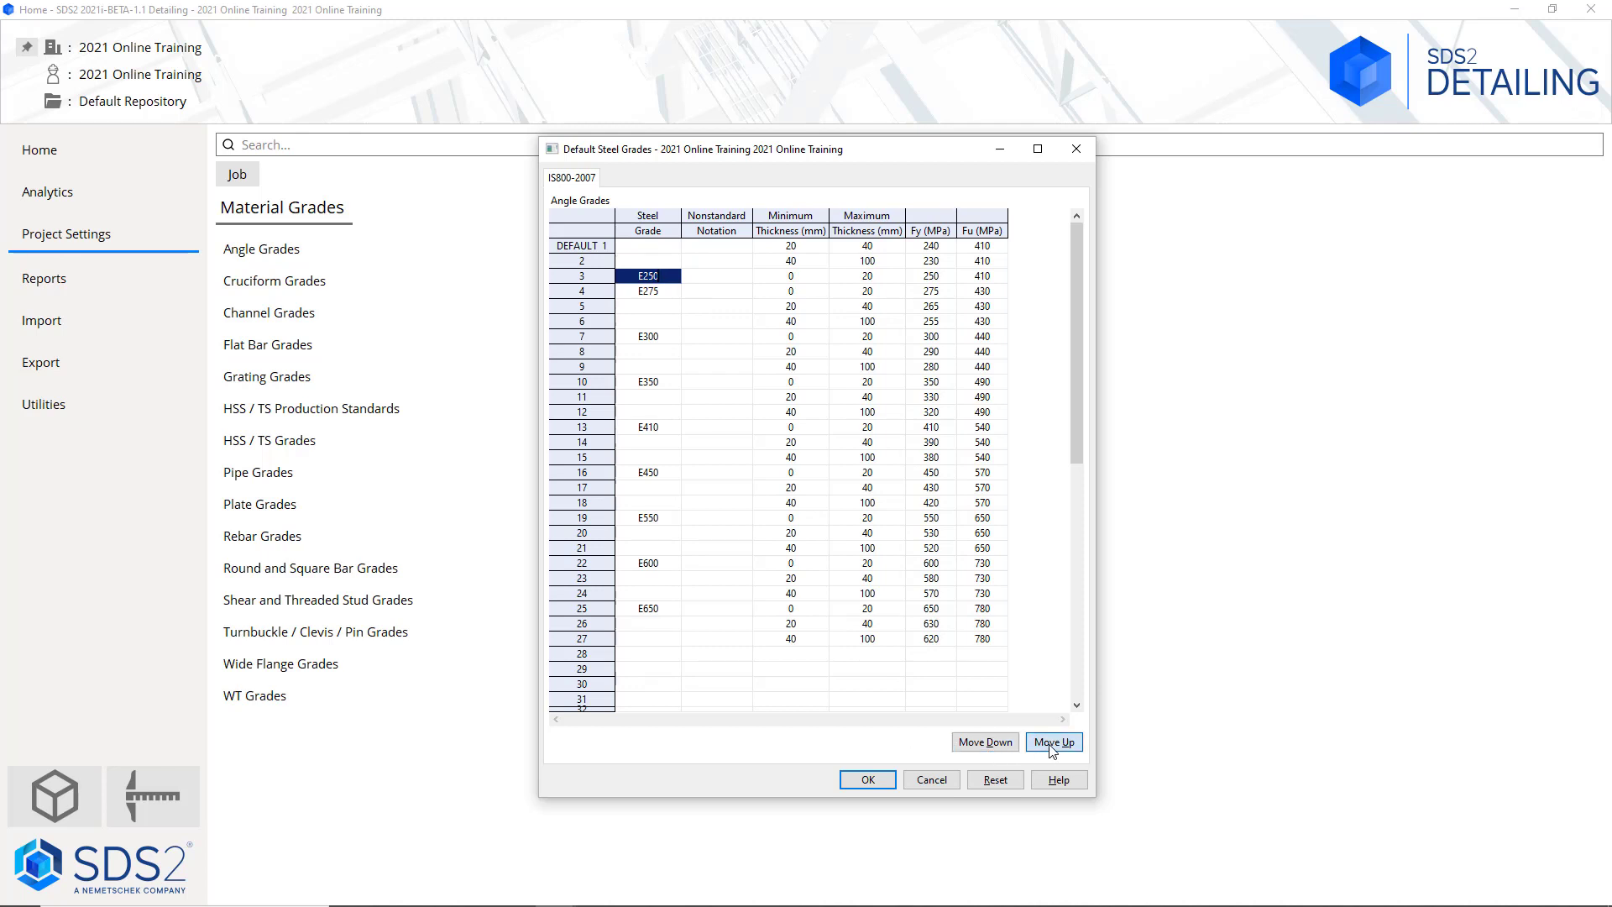
{"action": "left_click", "coordinate": [1050, 744]}
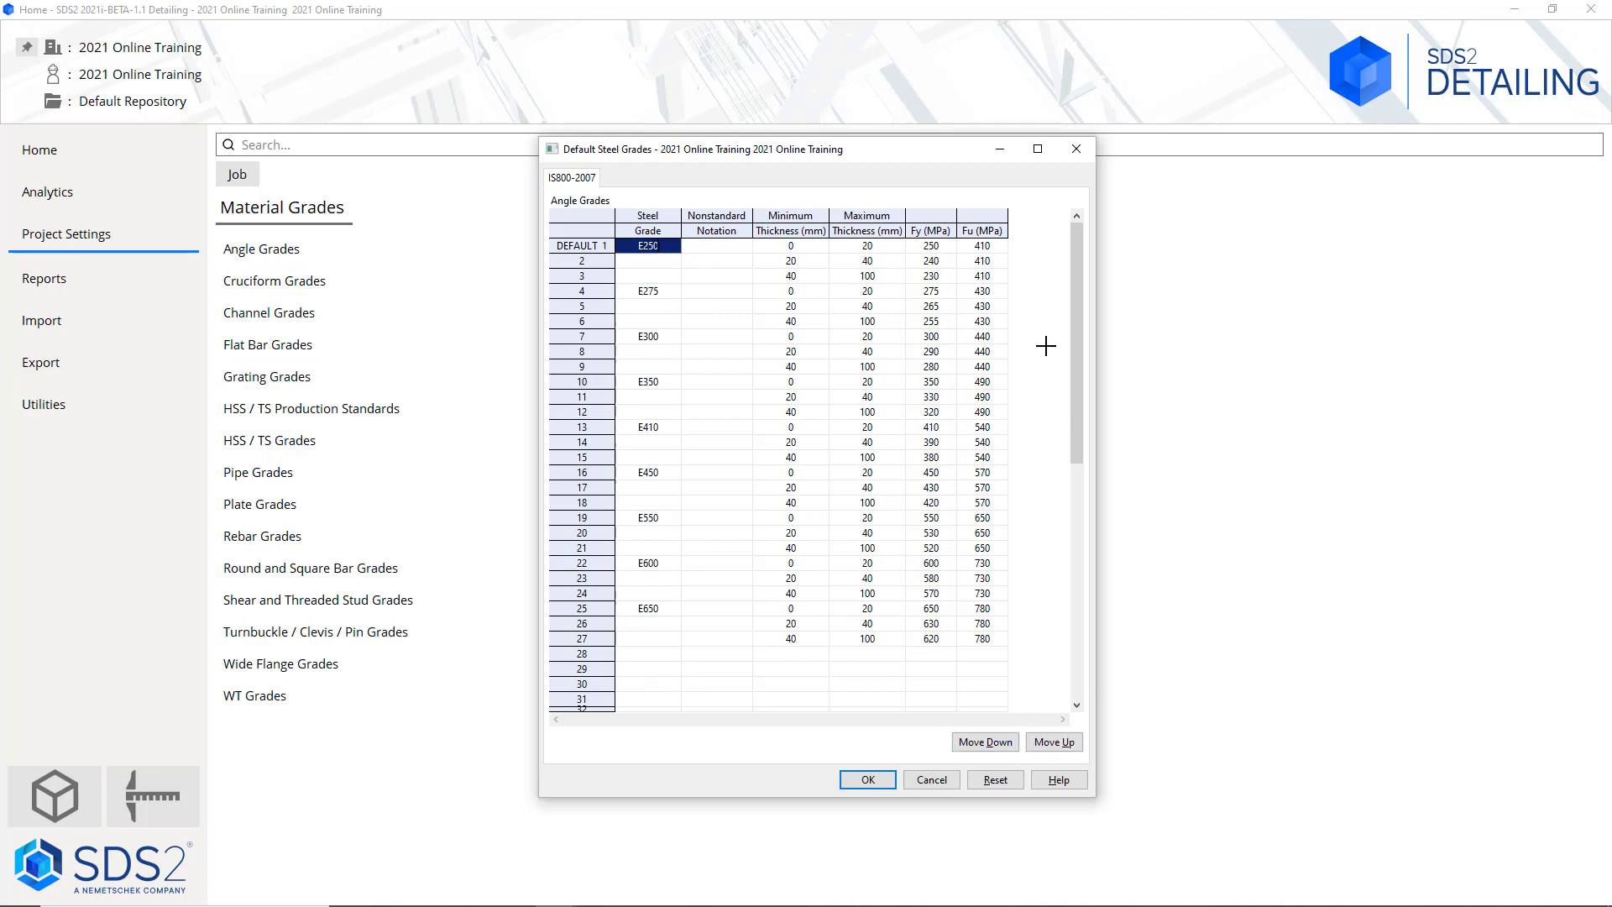
{"action": "left_click", "coordinate": [929, 781]}
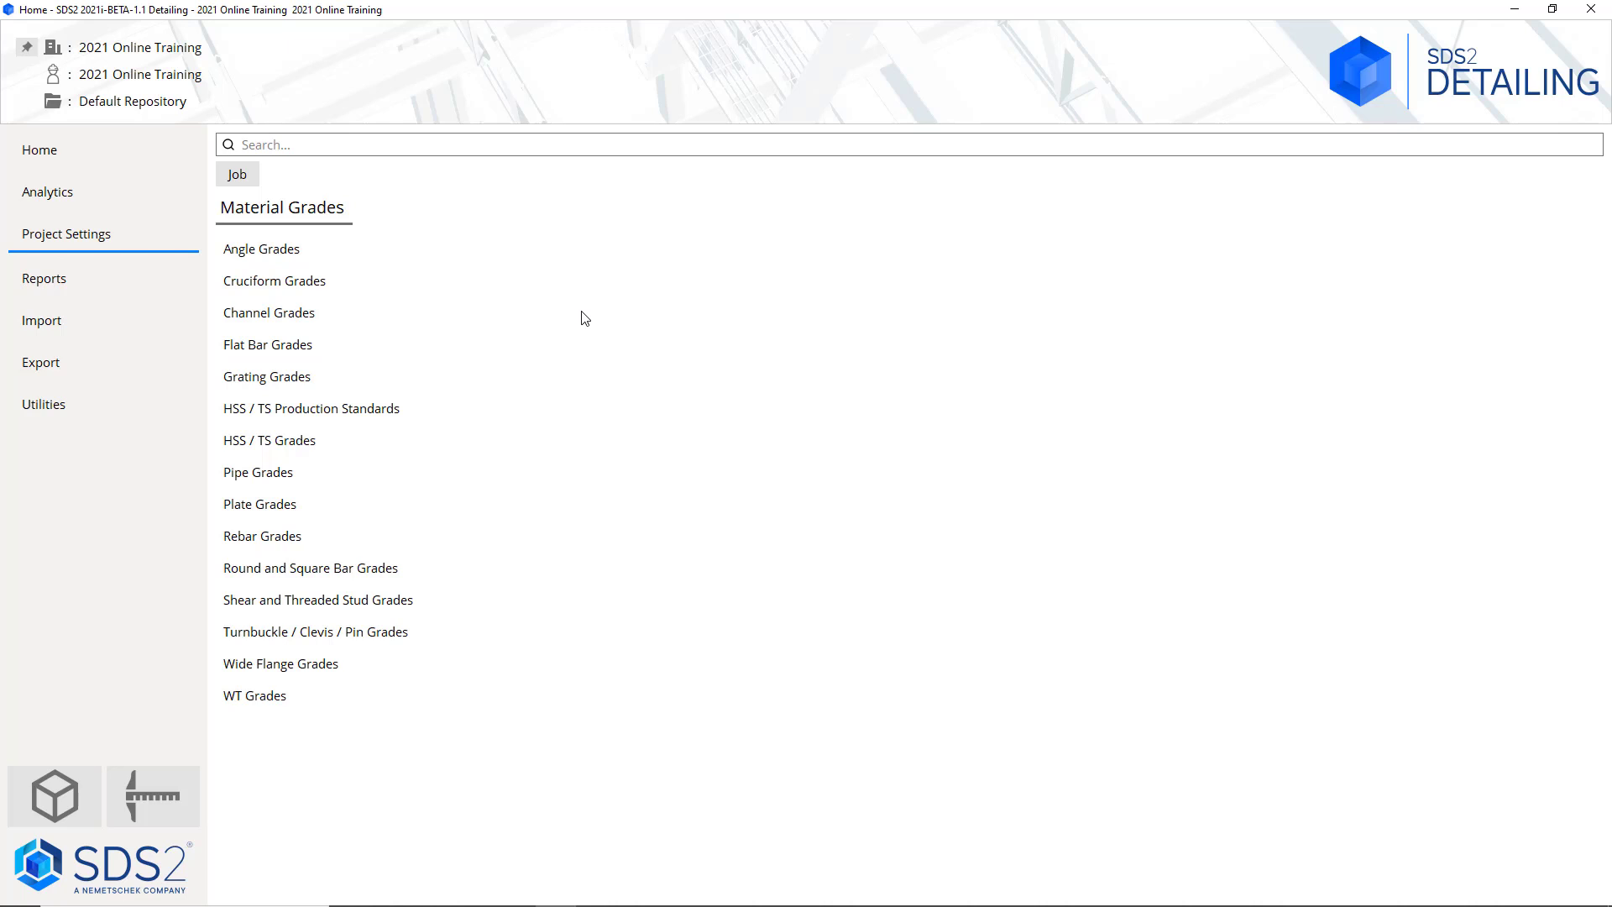
In the job's Zone and Sequence modeling settings, rename sequences 1 and 2 as 1A and 2A
{"action": "left_click", "coordinate": [239, 175]}
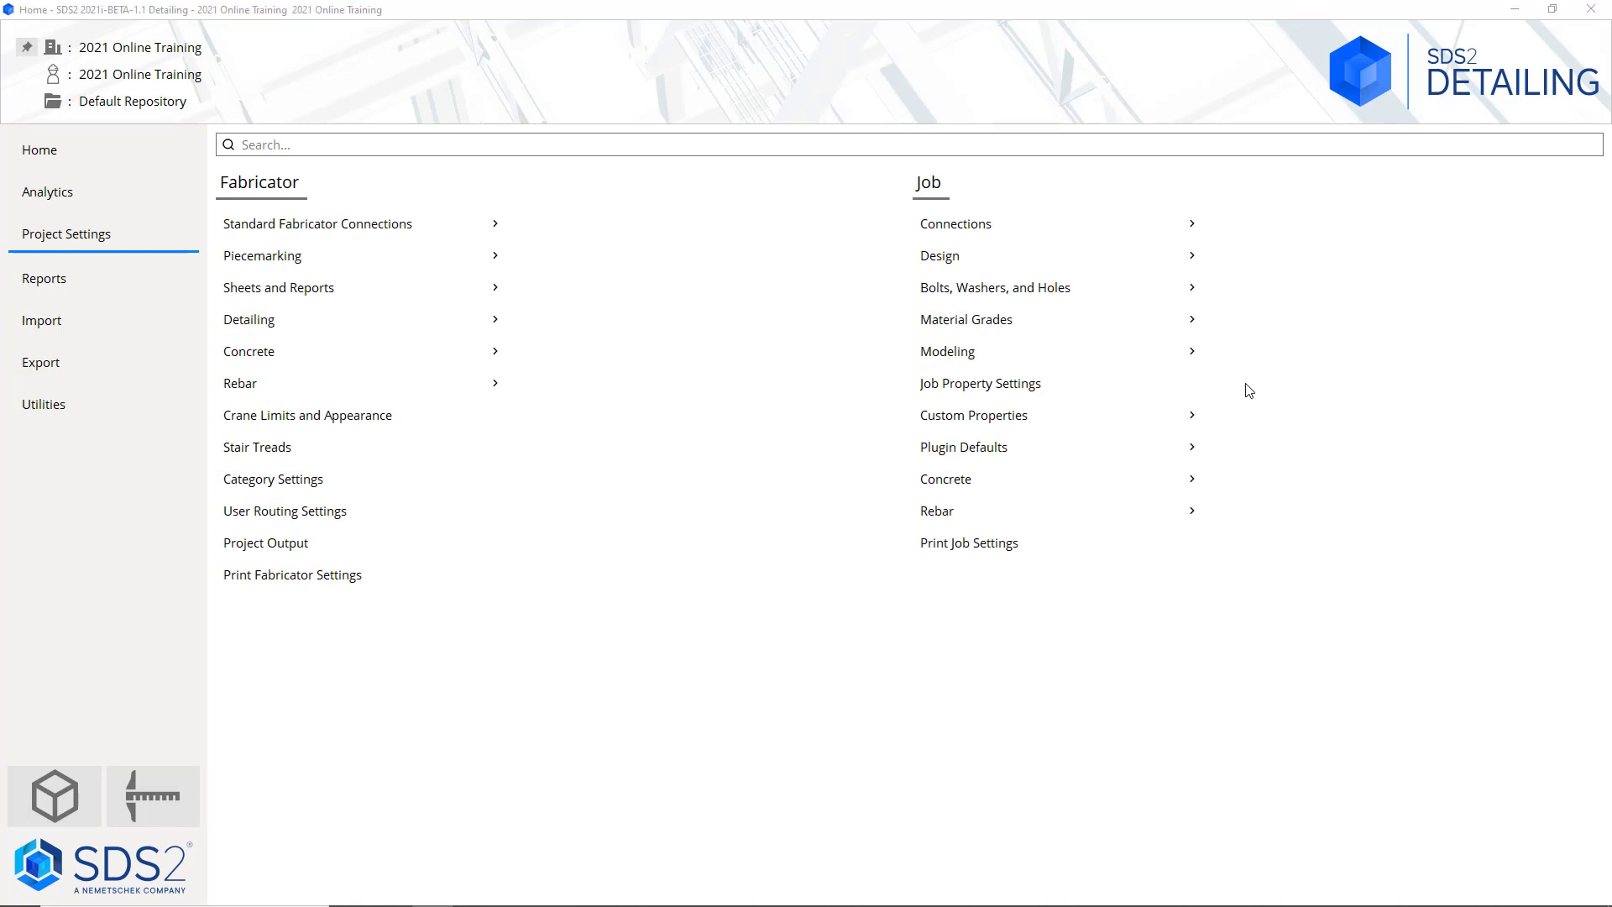
{"action": "left_click", "coordinate": [1156, 352]}
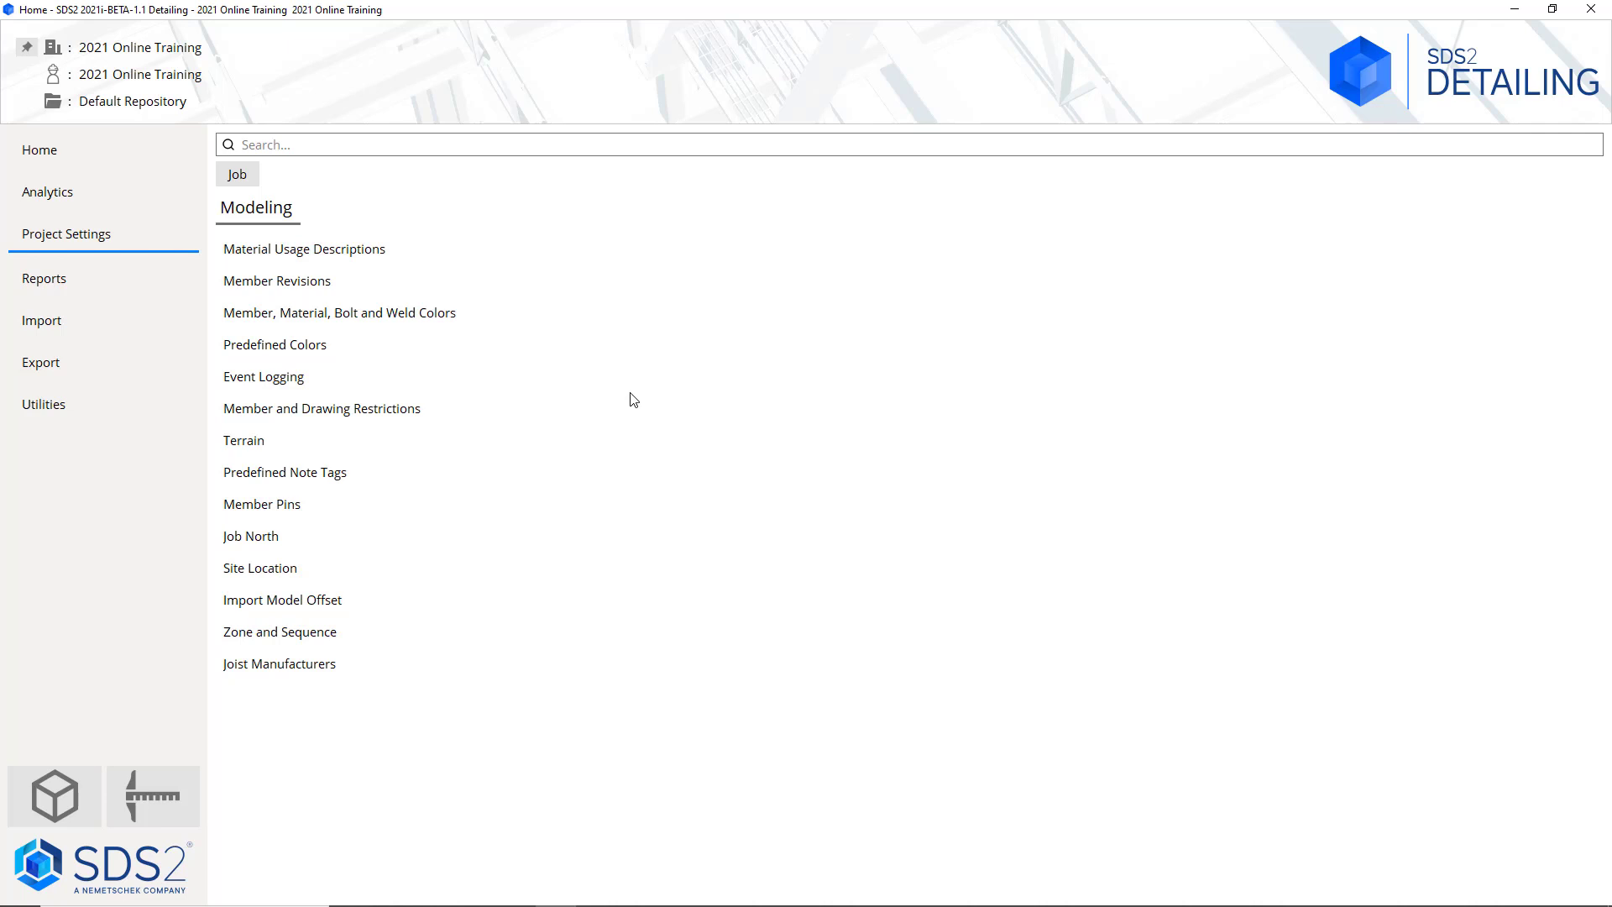
{"action": "left_click", "coordinate": [400, 647]}
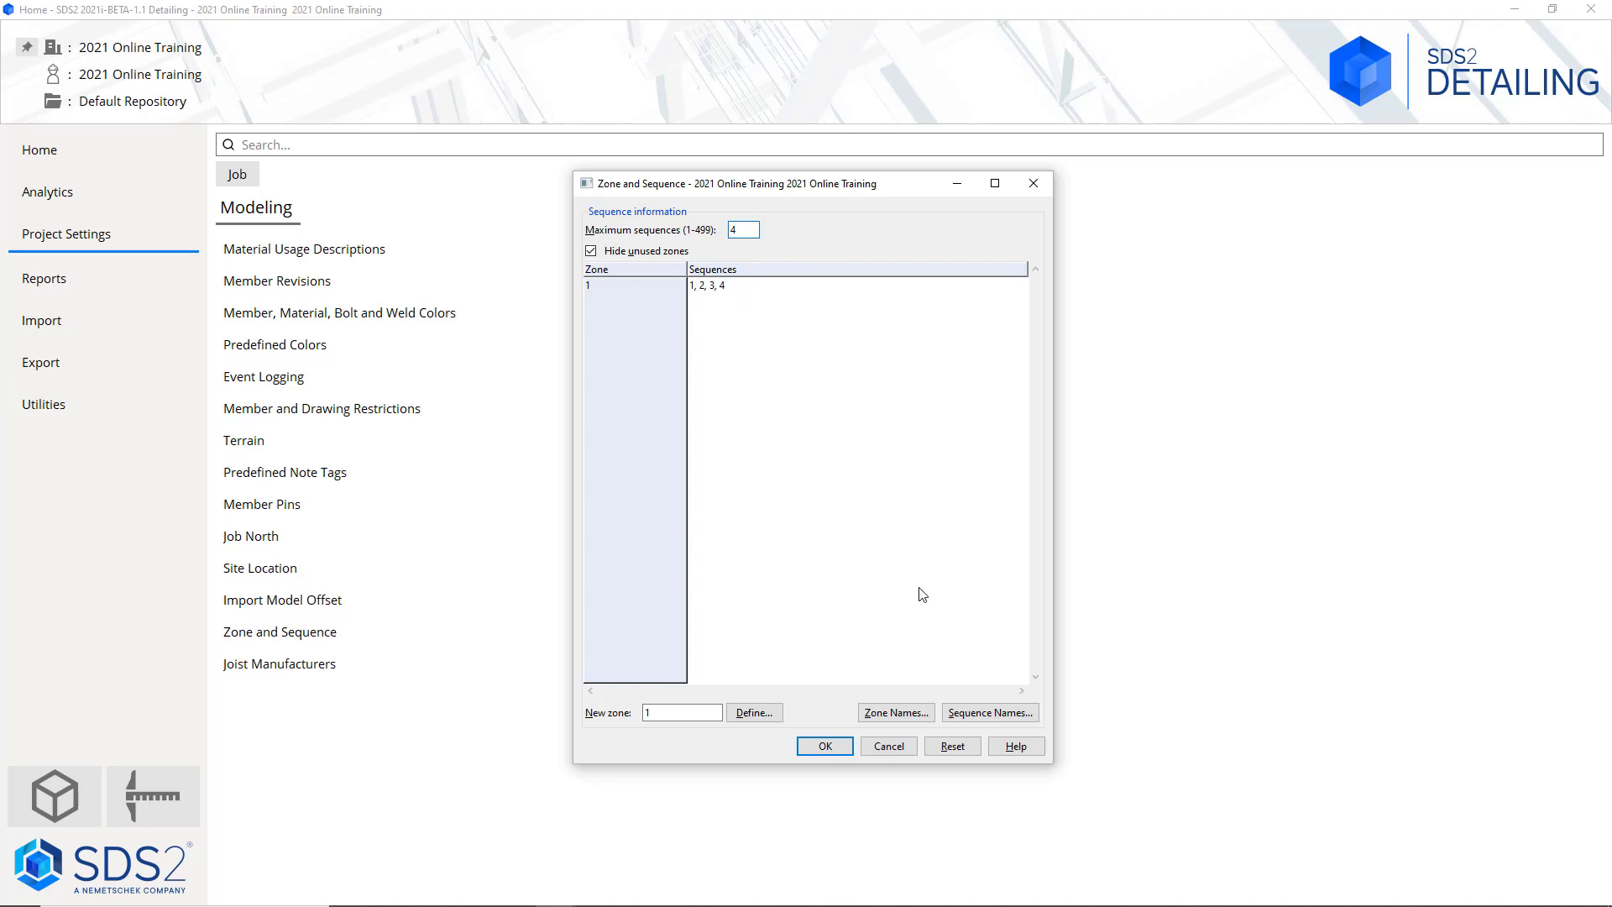
{"action": "left_click", "coordinate": [975, 714]}
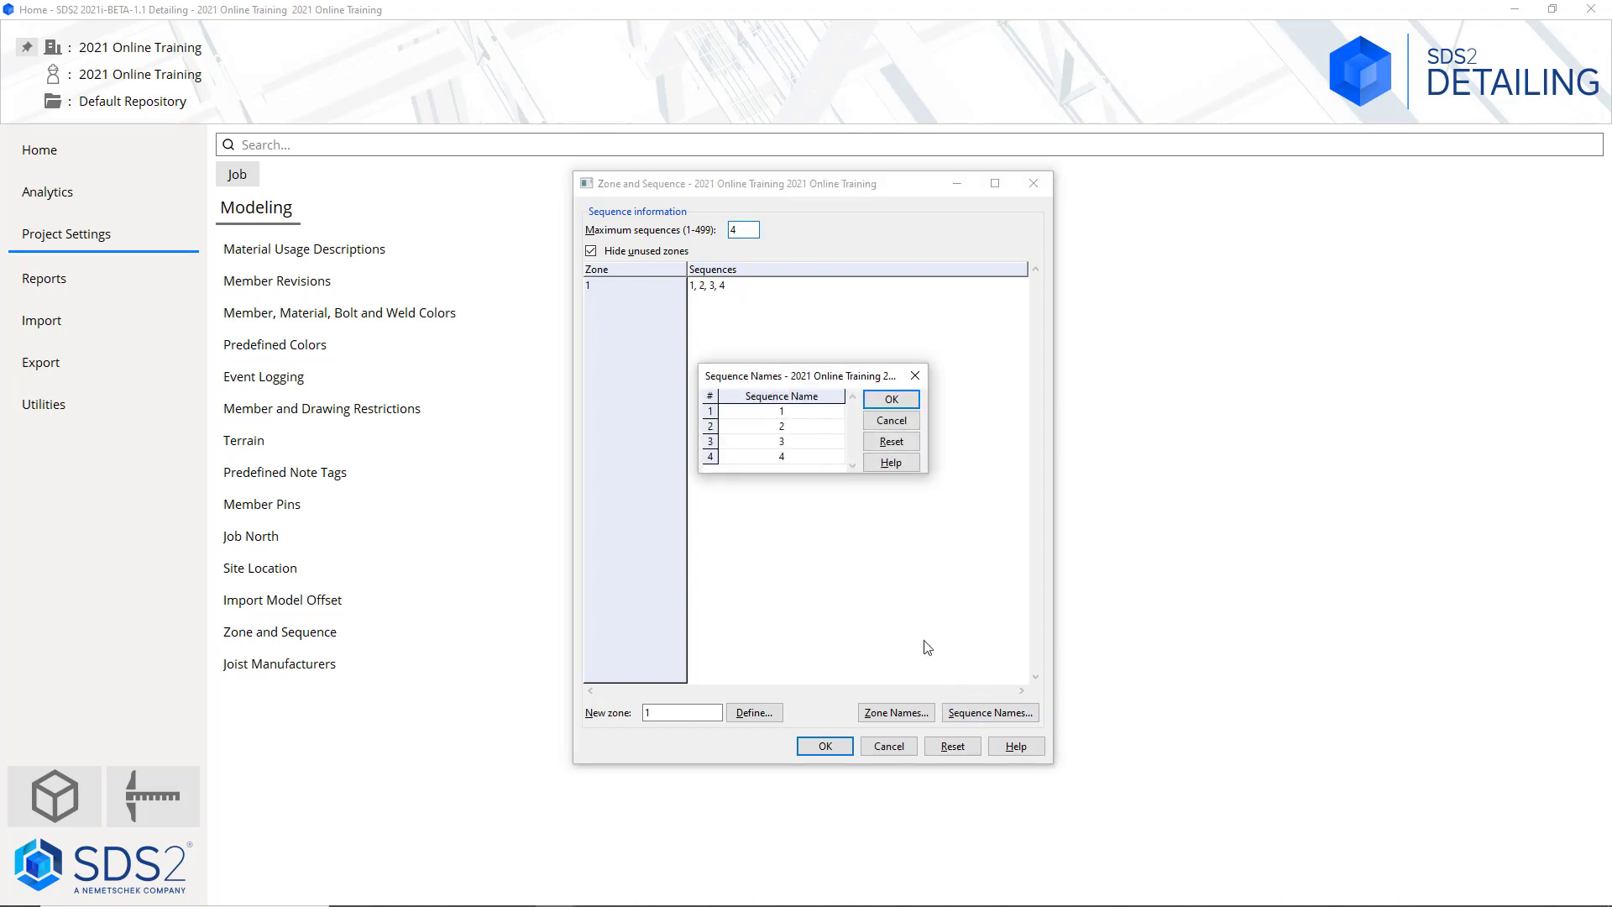
{"action": "double_click", "coordinate": [802, 411]}
{"action": "type", "text": "1A"}
{"action": "left_click", "coordinate": [797, 427]}
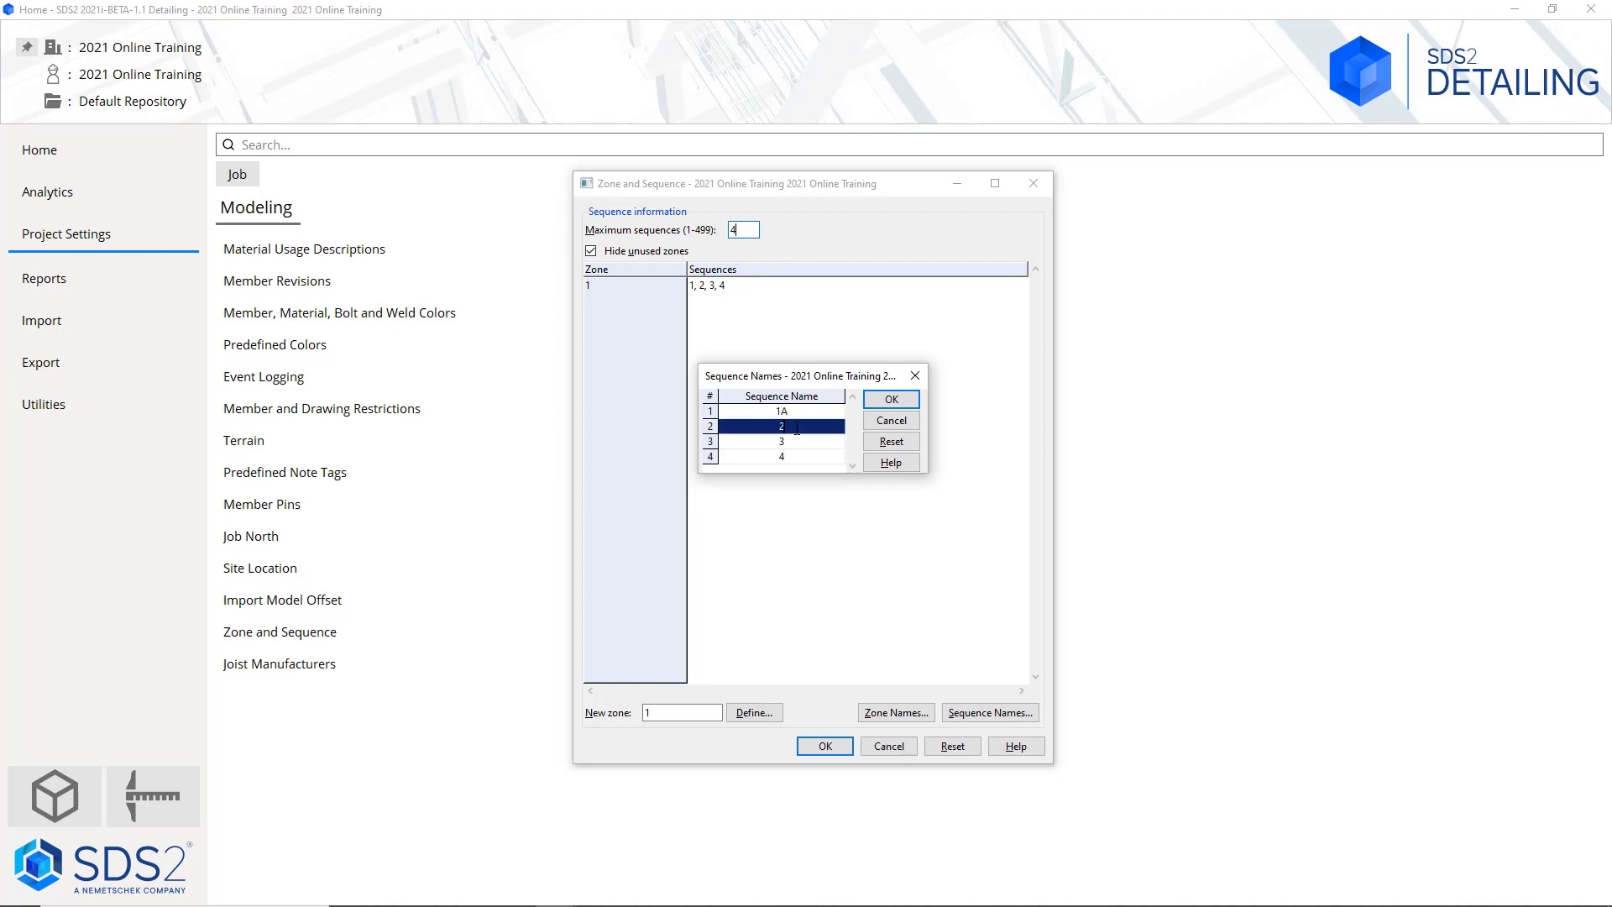
{"action": "double_click", "coordinate": [797, 426]}
{"action": "type", "text": "2A"}
Rename sequences 3 and 4 as 3A and 4A, and save the Zone and Sequence settings
{"action": "left_click", "coordinate": [792, 442]}
{"action": "double_click", "coordinate": [793, 442]}
{"action": "type", "text": "3A"}
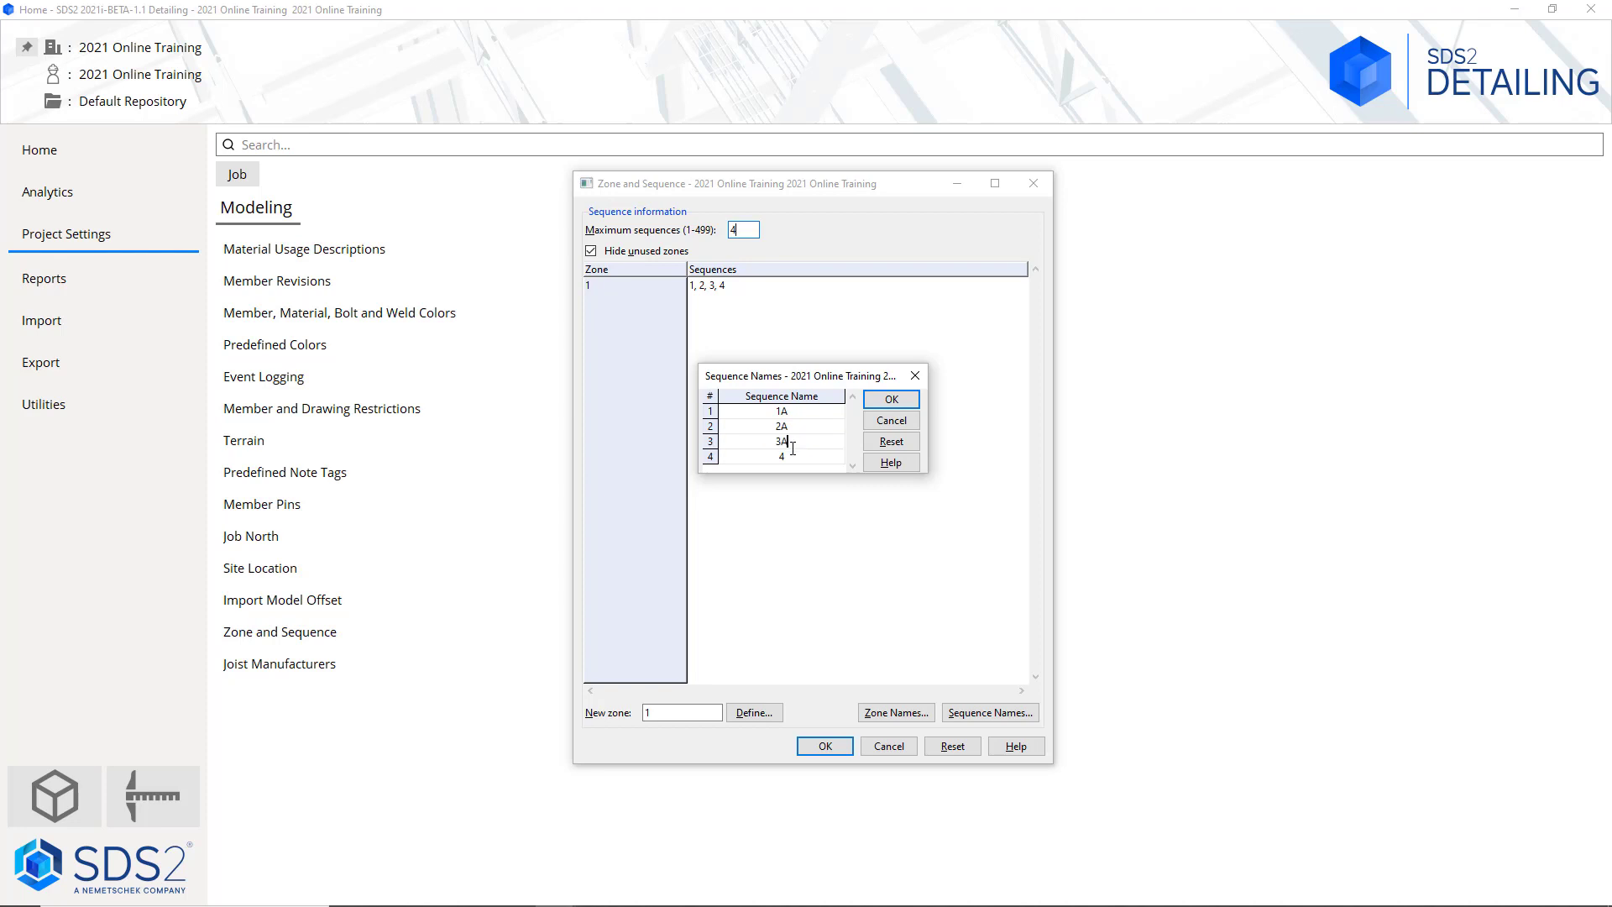
{"action": "left_click", "coordinate": [792, 457]}
{"action": "double_click", "coordinate": [792, 456]}
{"action": "type", "text": "4A"}
{"action": "left_click", "coordinate": [909, 401]}
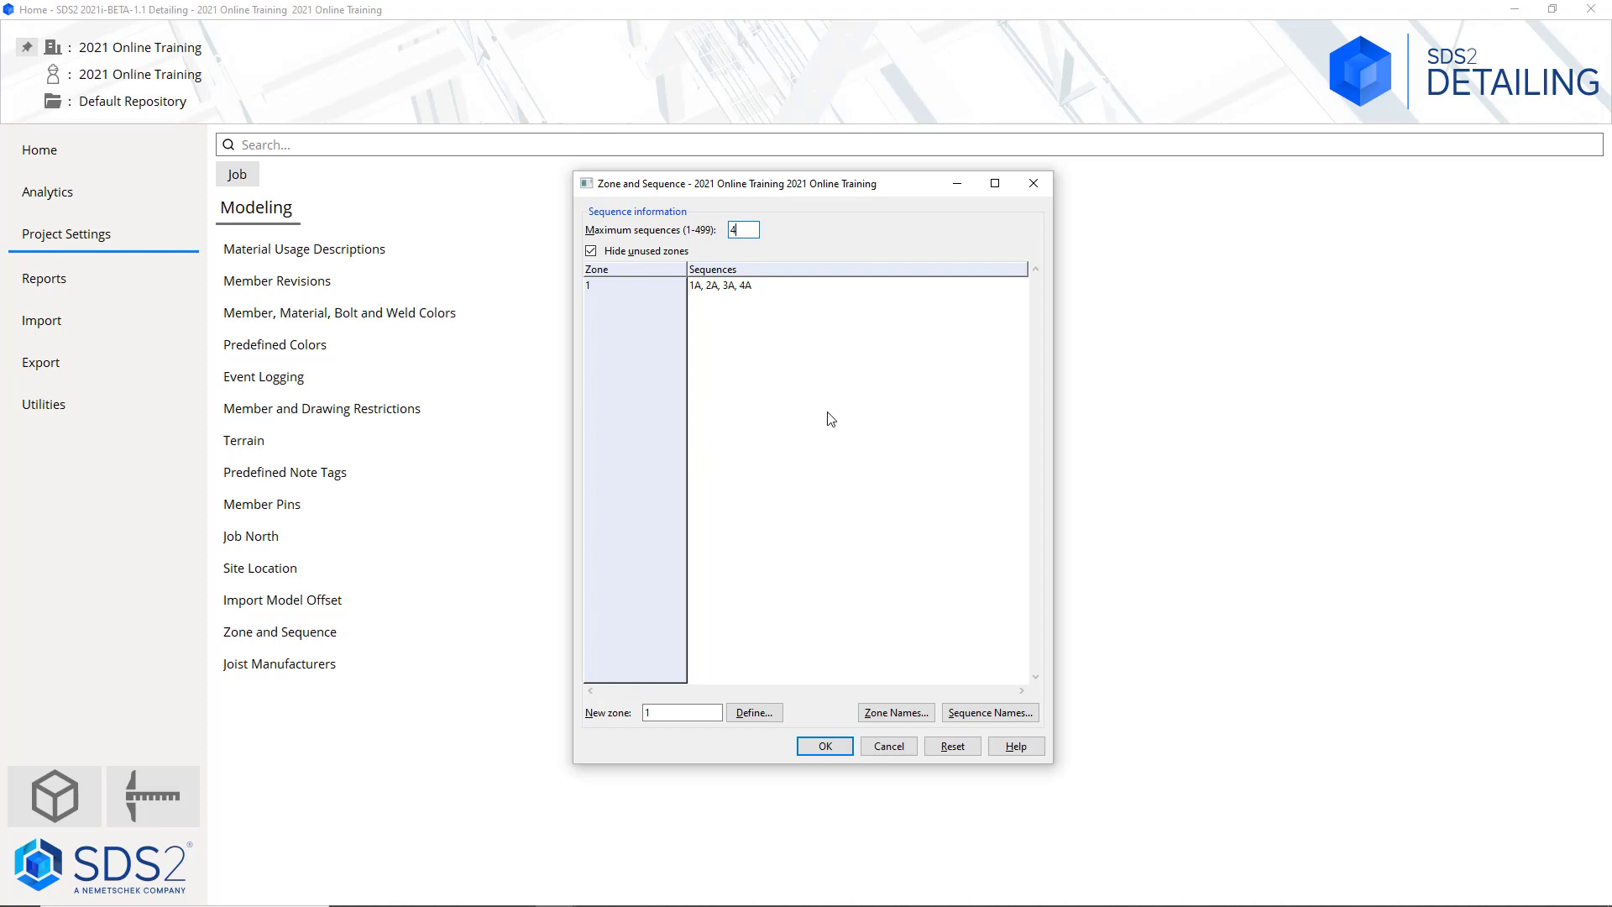
{"action": "left_click", "coordinate": [825, 747]}
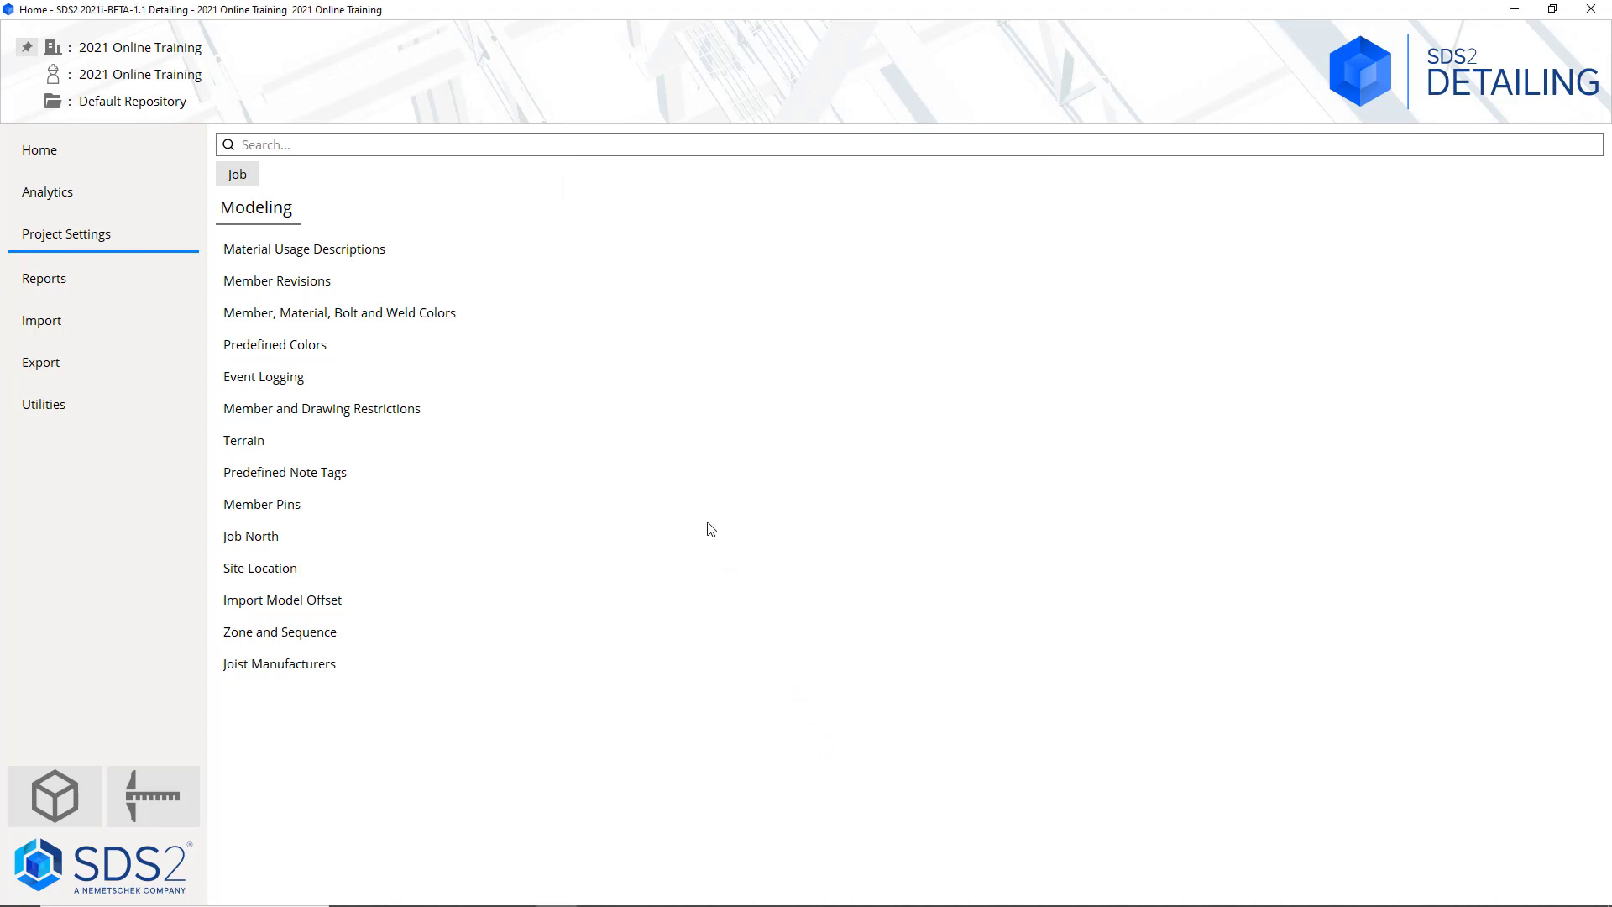
Look over the job's Custom Properties categories and the fabricator's Standard Fabricator Connections categories
{"action": "left_click", "coordinate": [254, 175]}
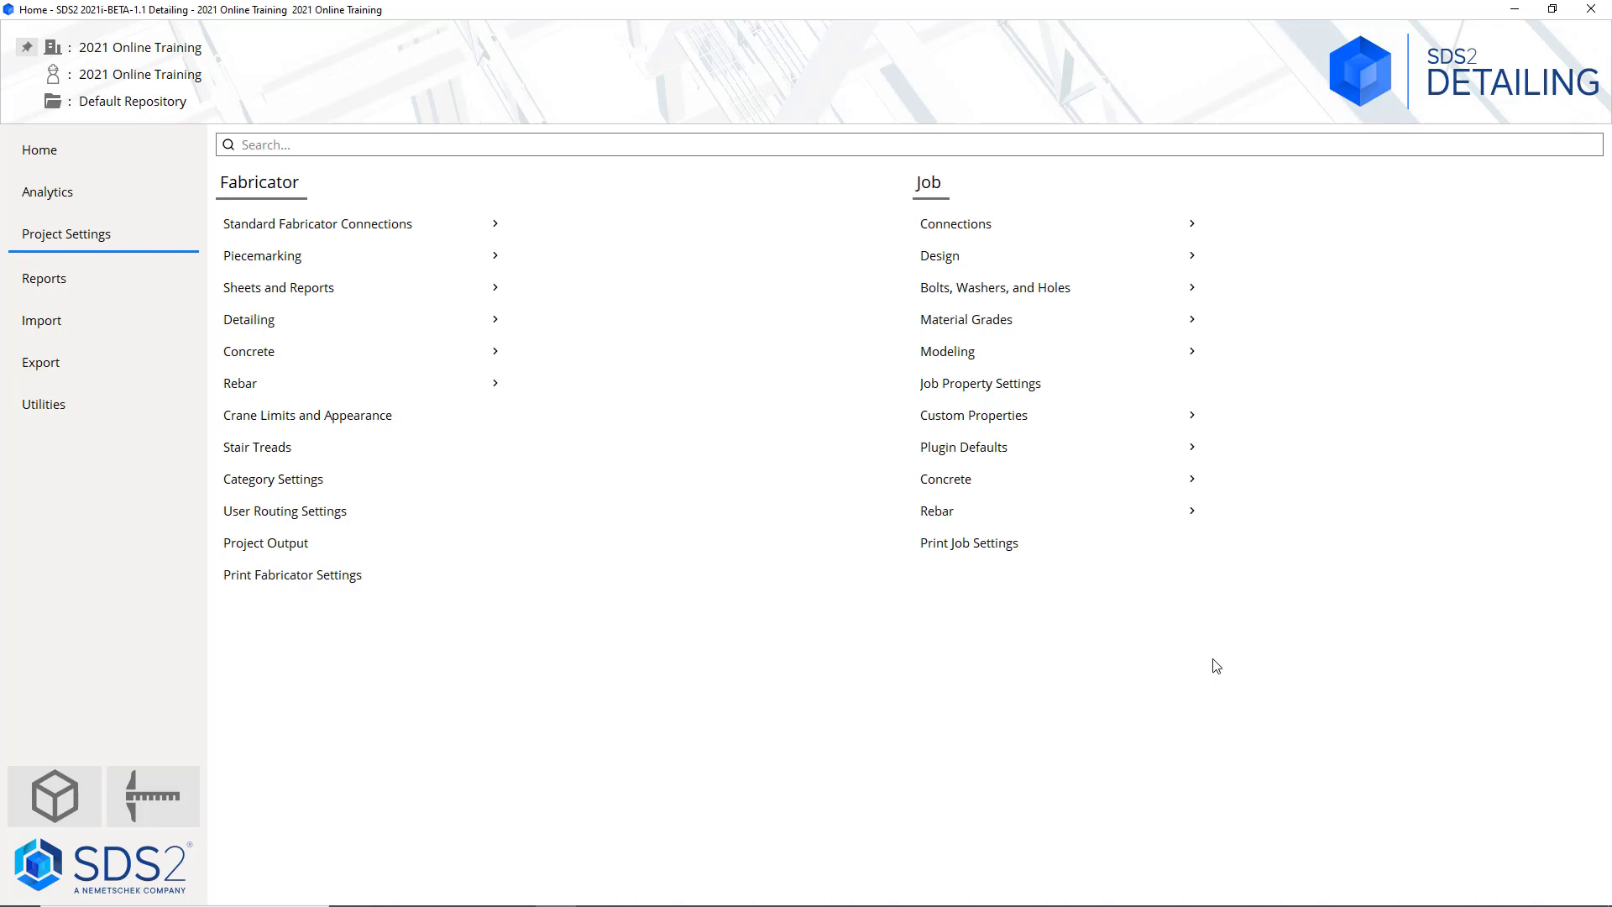
{"action": "left_click", "coordinate": [1104, 419]}
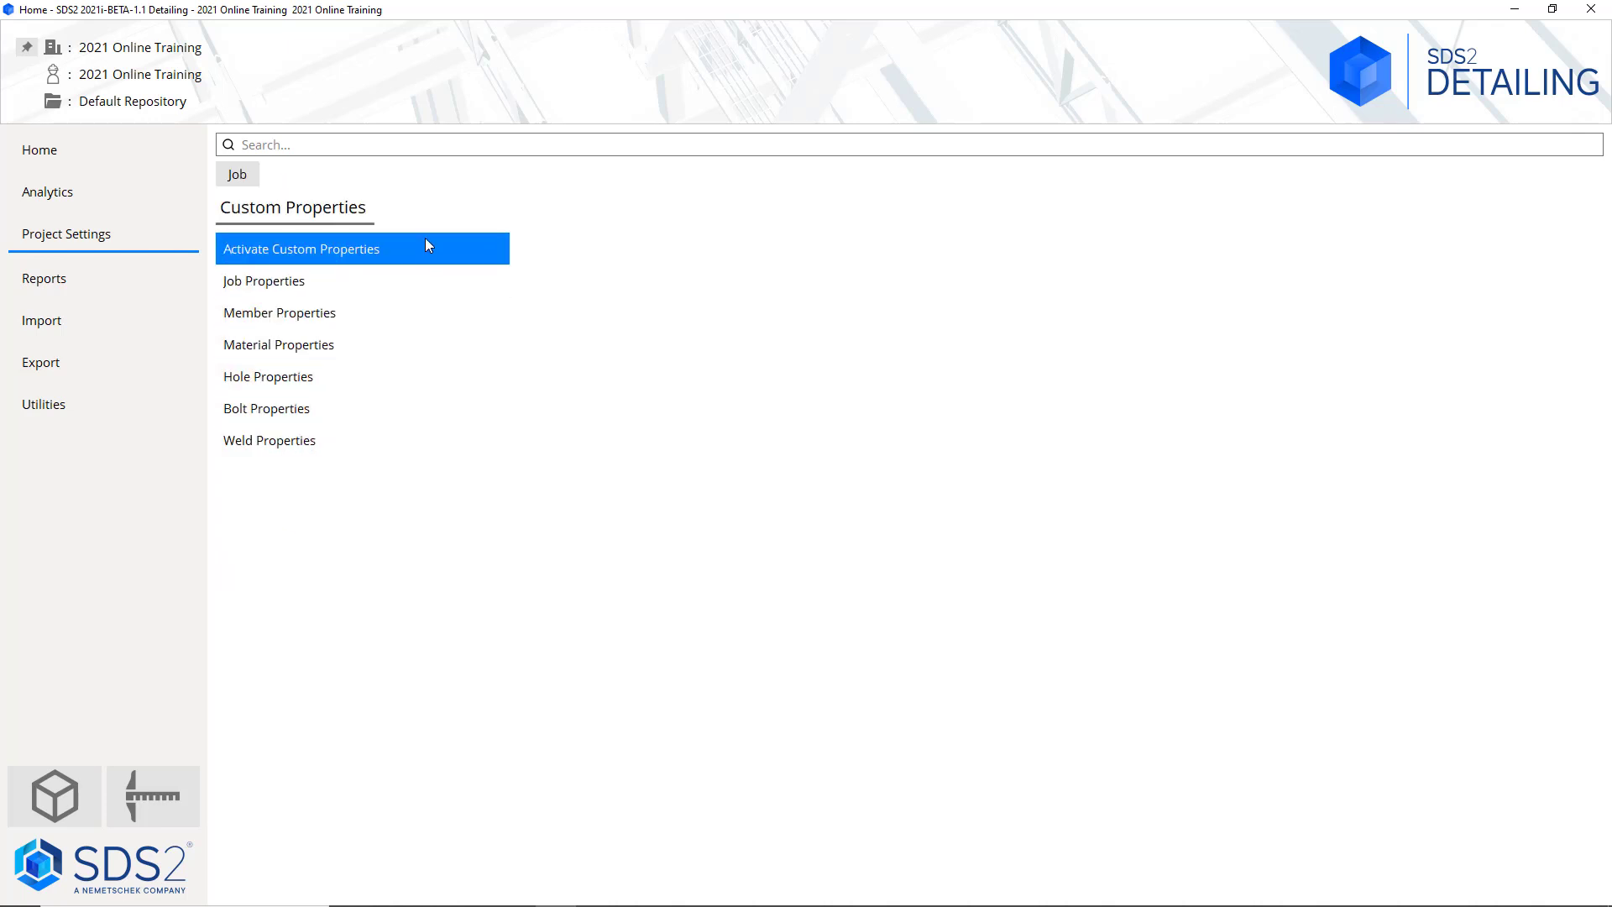
{"action": "left_click", "coordinate": [238, 174]}
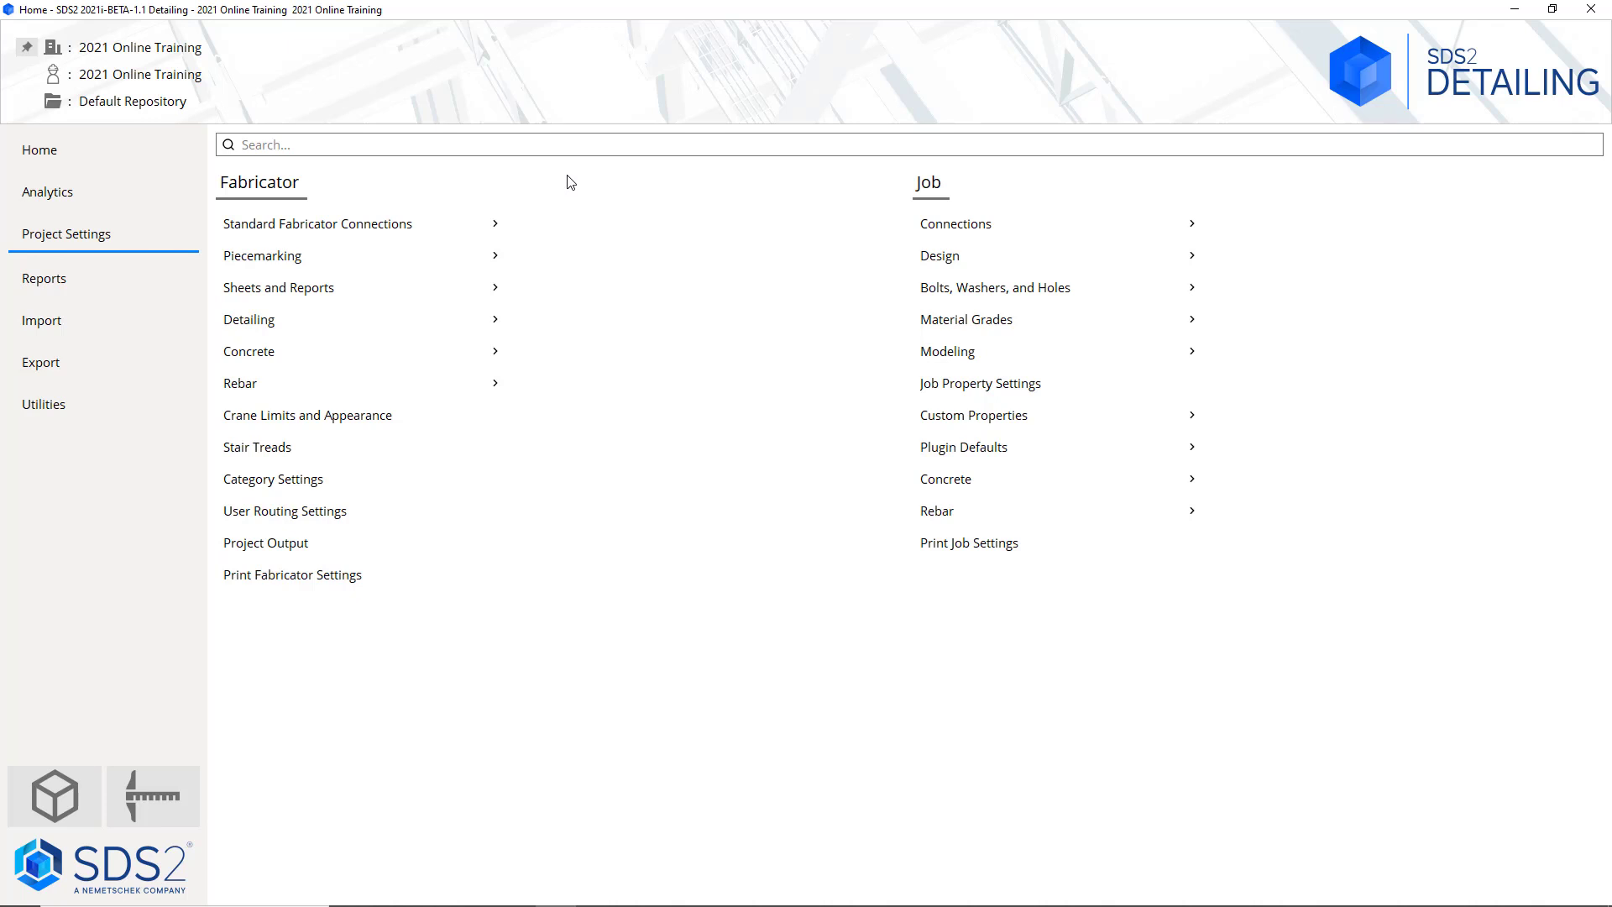
{"action": "left_click", "coordinate": [446, 222]}
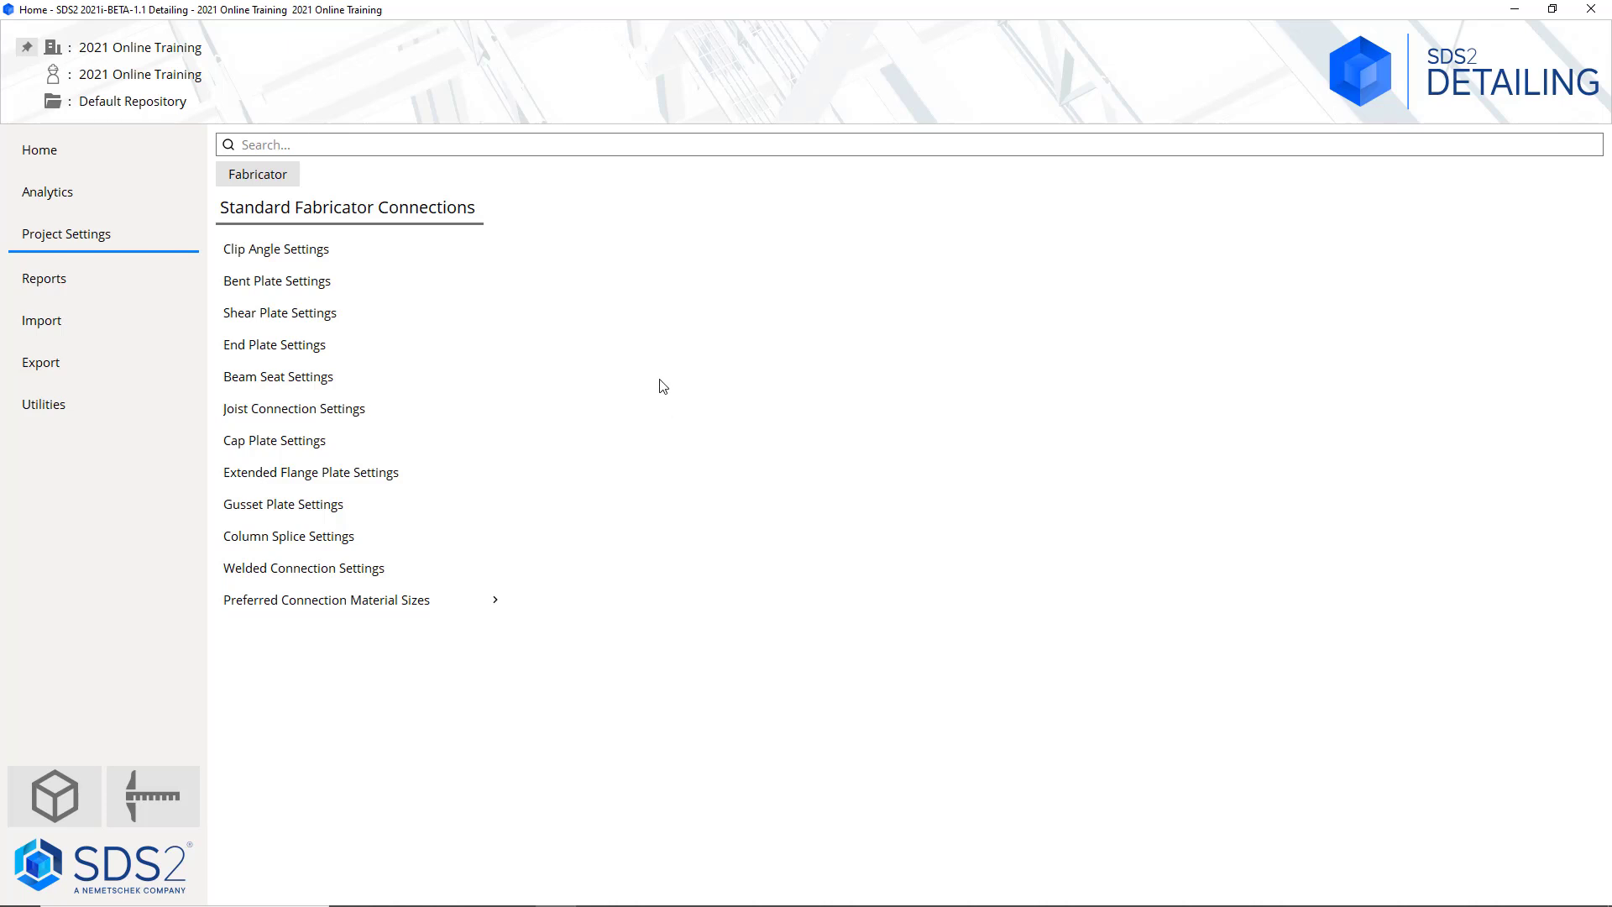
{"action": "left_click", "coordinate": [296, 181]}
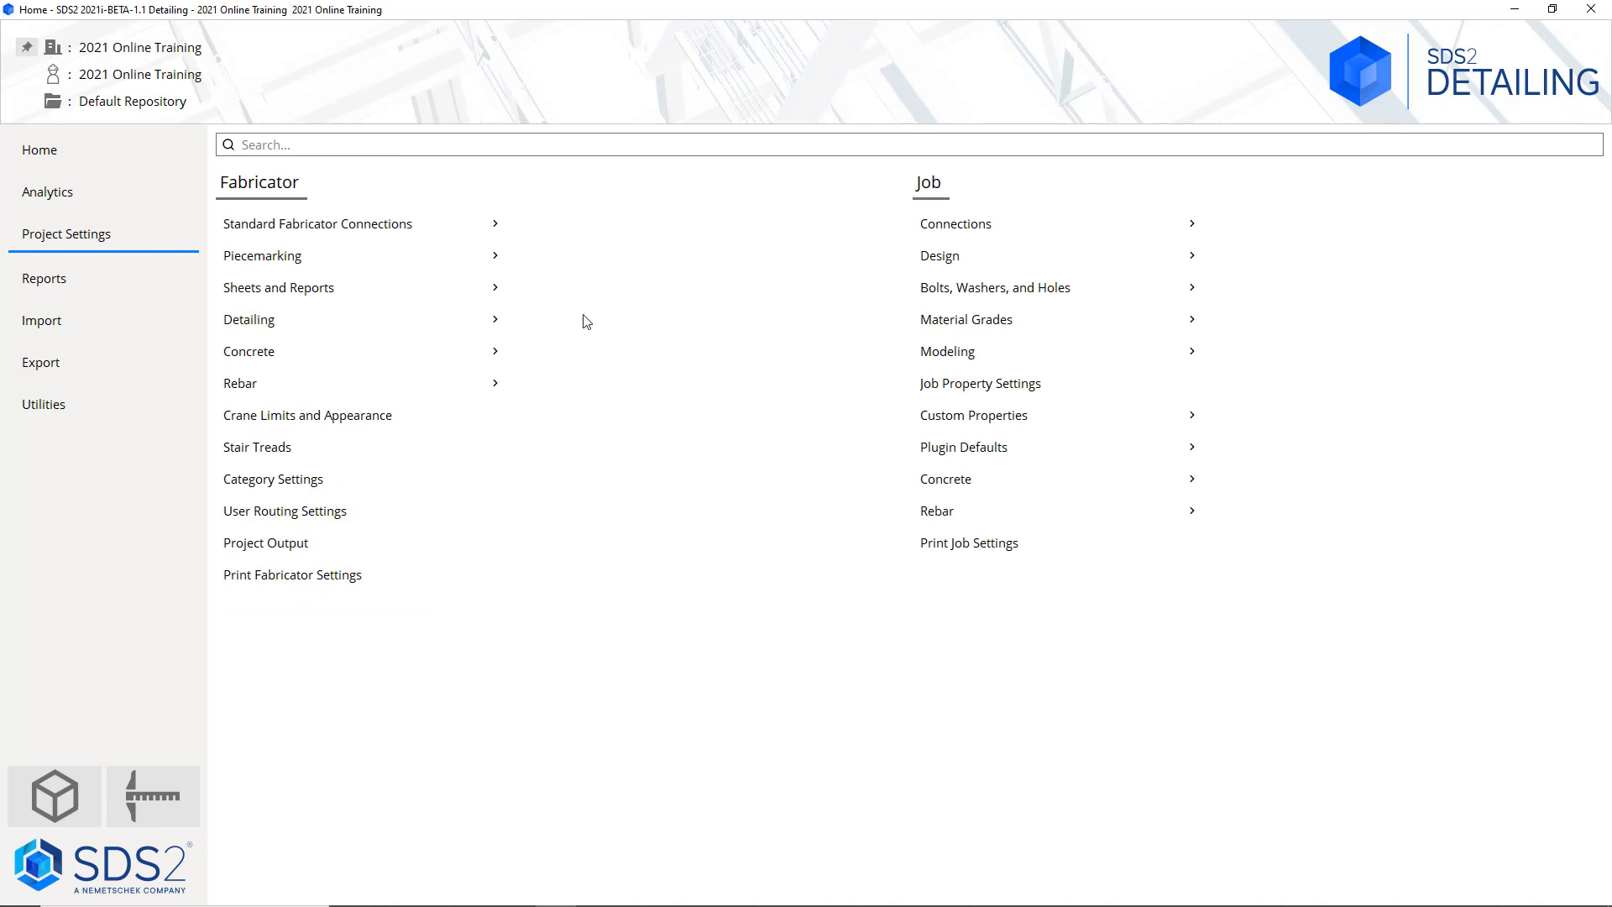
In the fabricator's Member and Material Piecemarking settings, review the main member options for breaking major marks apart, keeping Not broken
{"action": "left_click", "coordinate": [468, 265]}
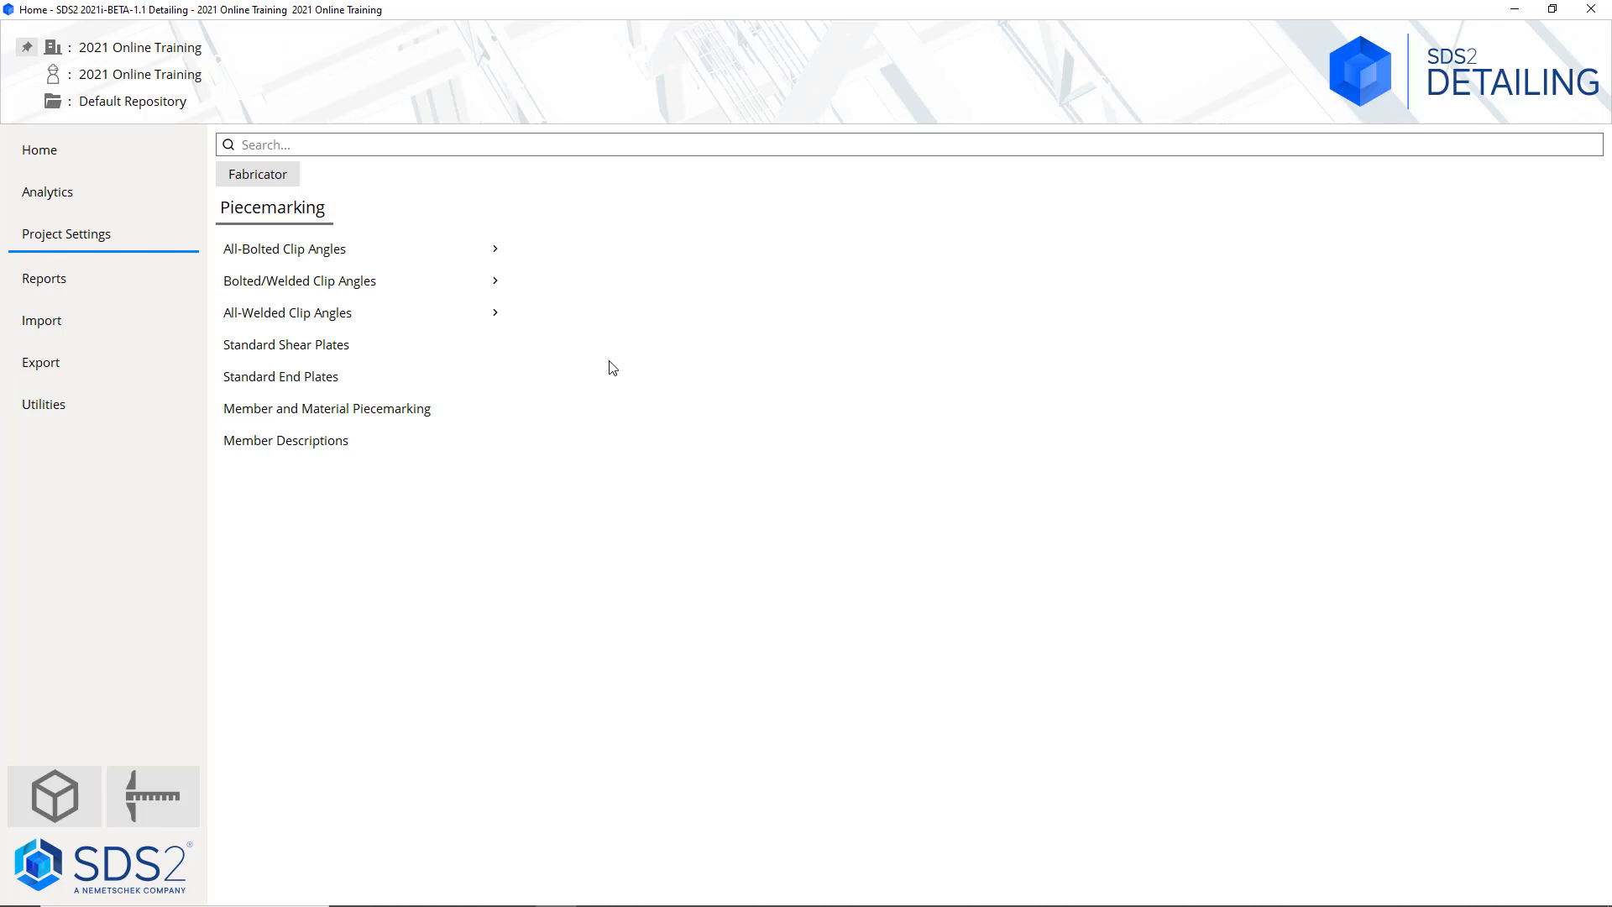
{"action": "left_click", "coordinate": [472, 408]}
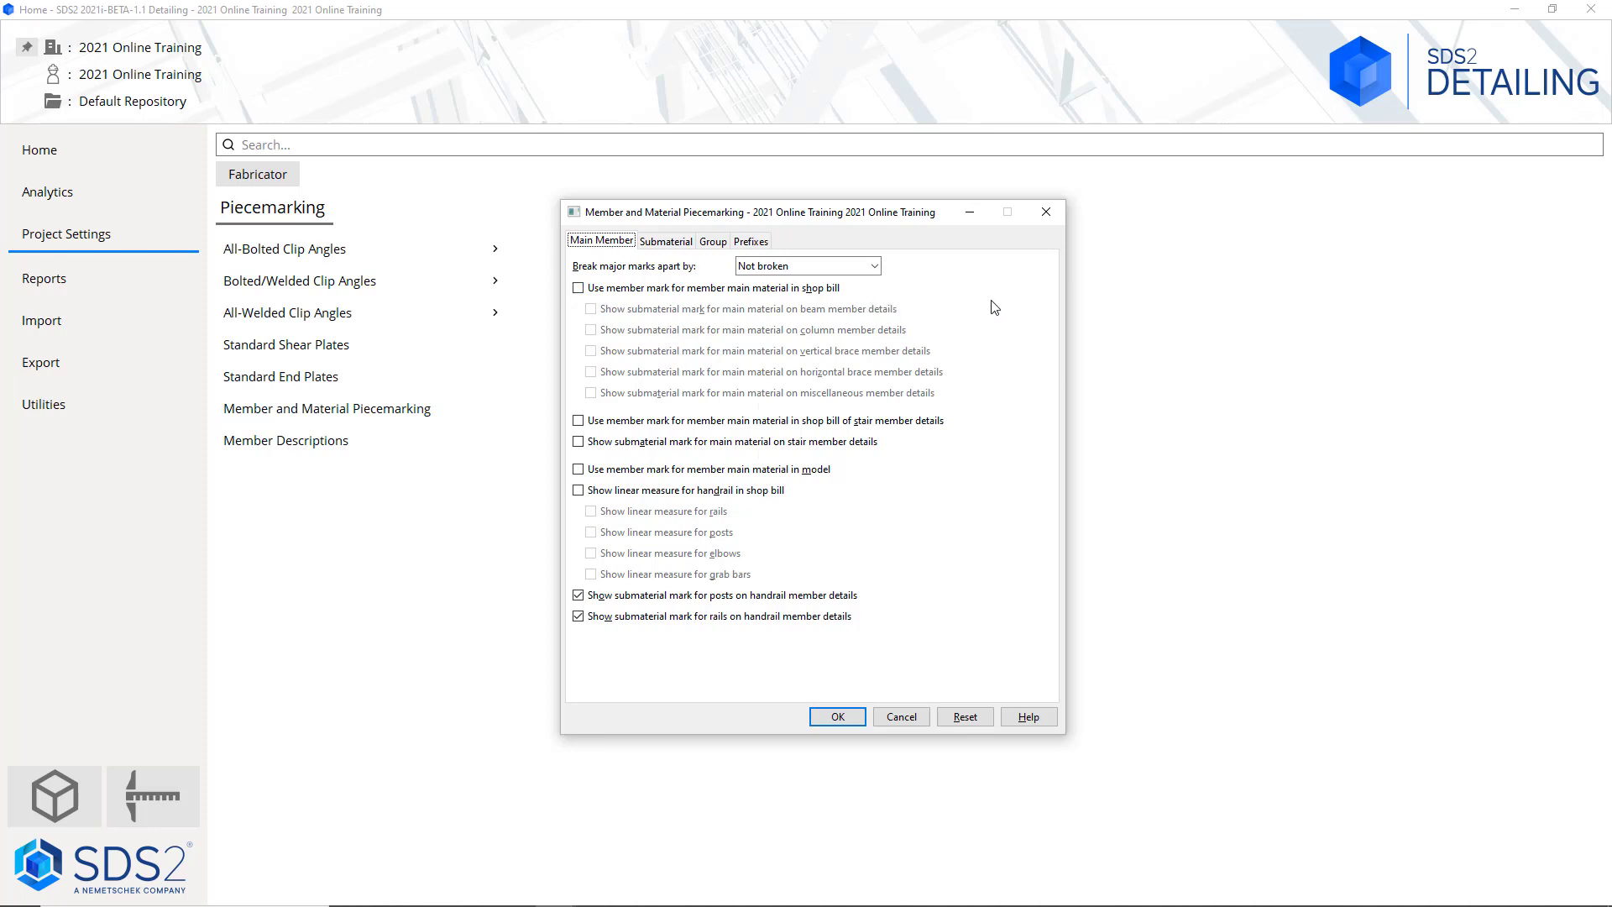
{"action": "left_click", "coordinate": [873, 266]}
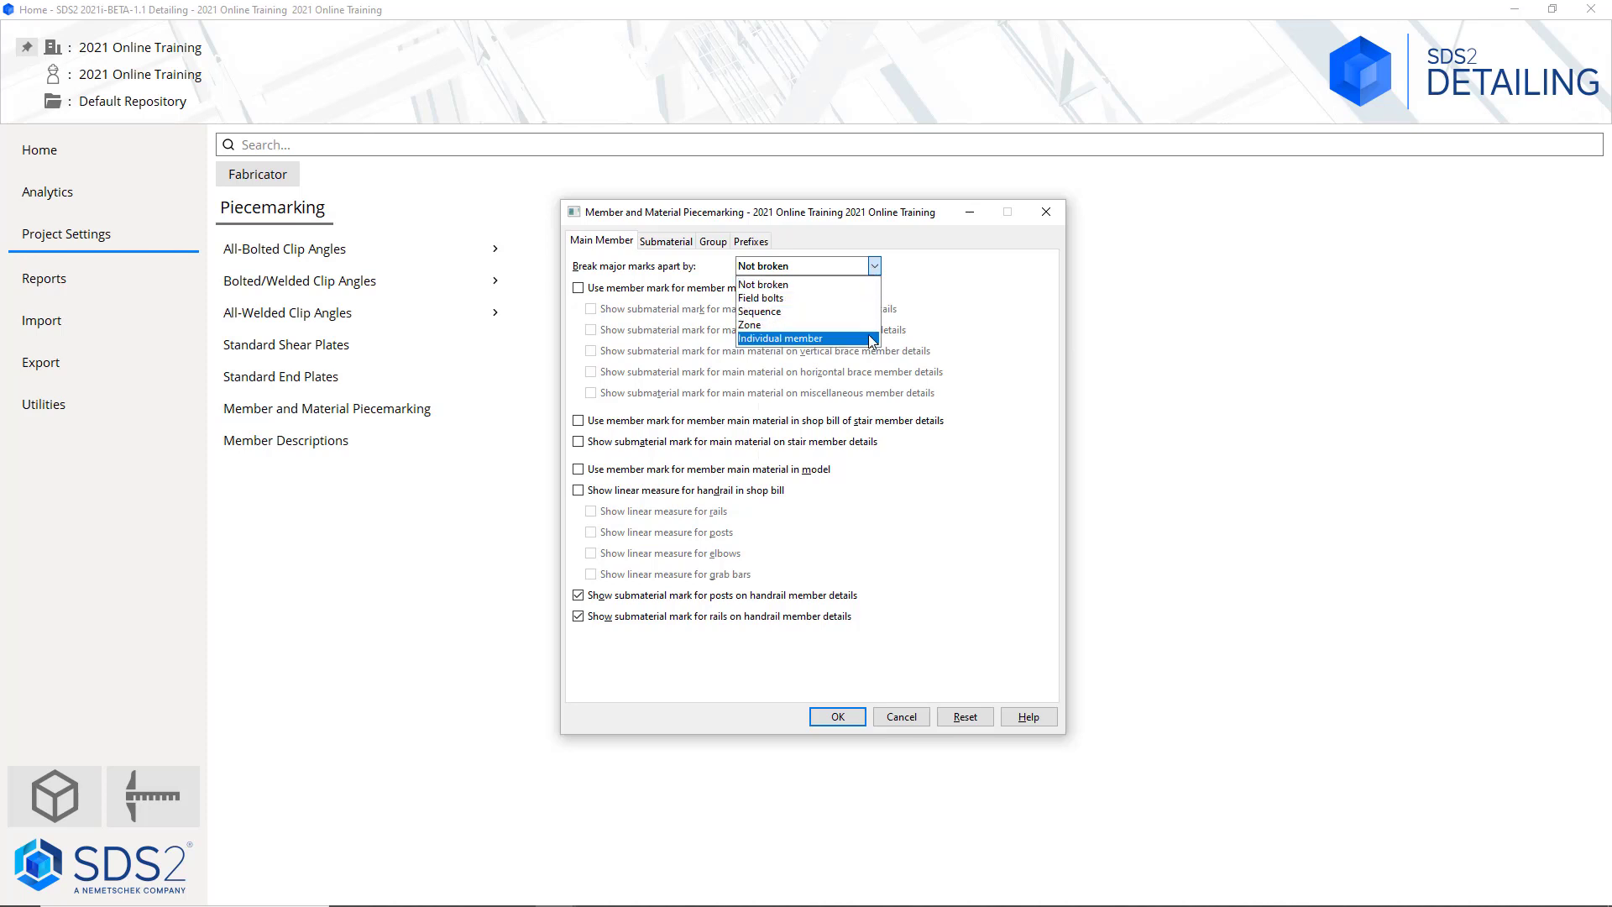
{"action": "left_click", "coordinate": [846, 286]}
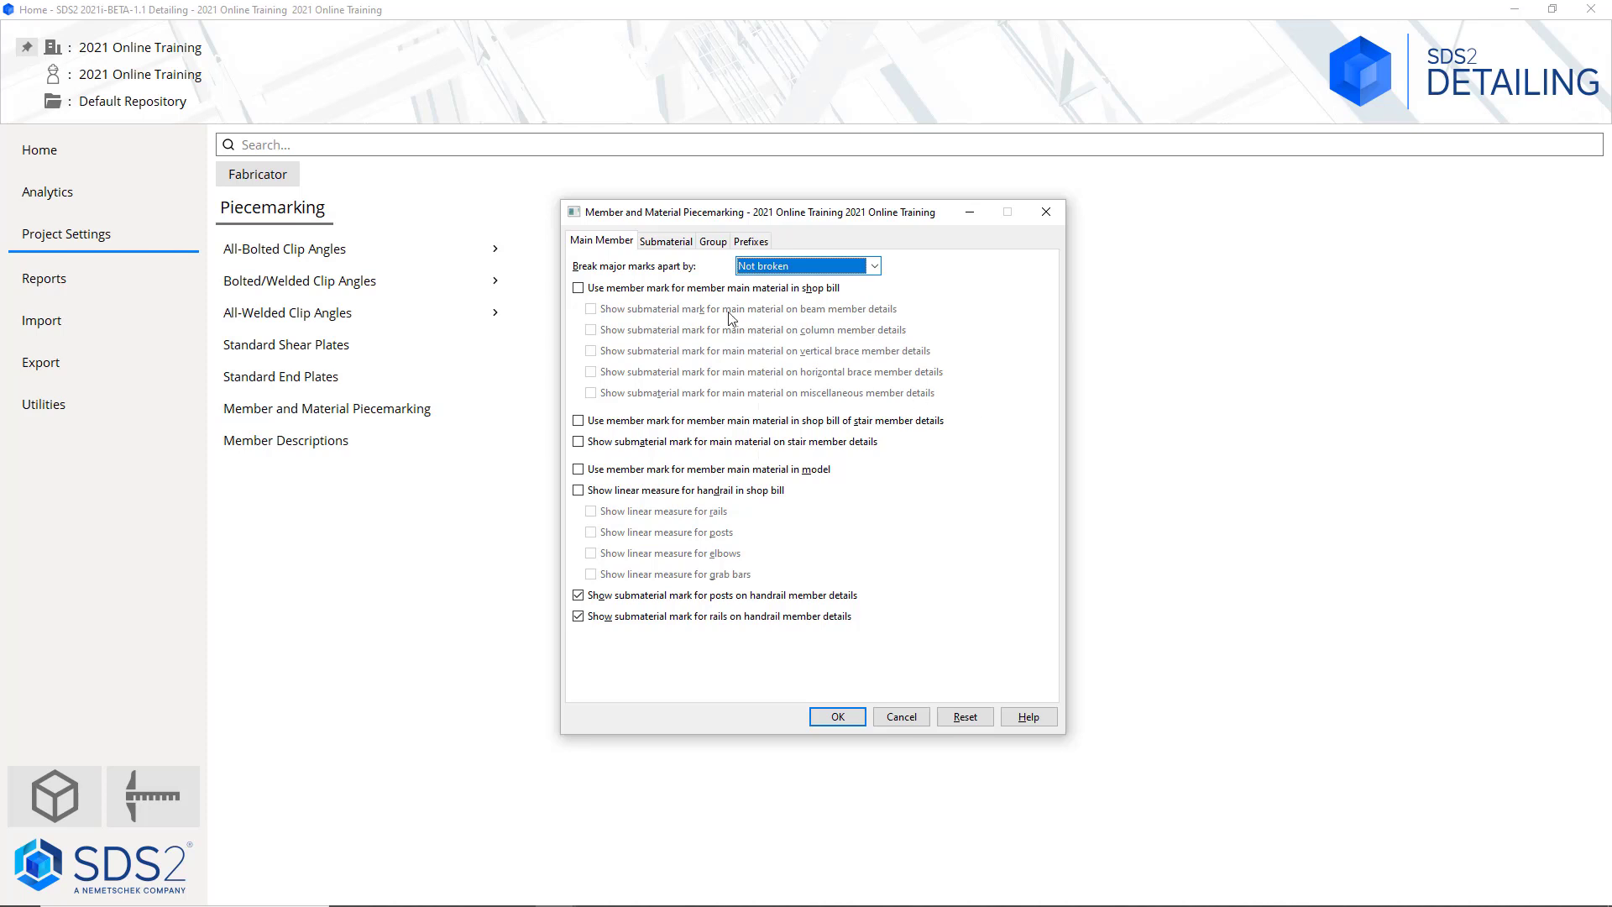
Review the submaterial piecemarking settings, including the choices for the primary submaterial mark designation and the user added bolt callout
{"action": "left_click", "coordinate": [665, 242]}
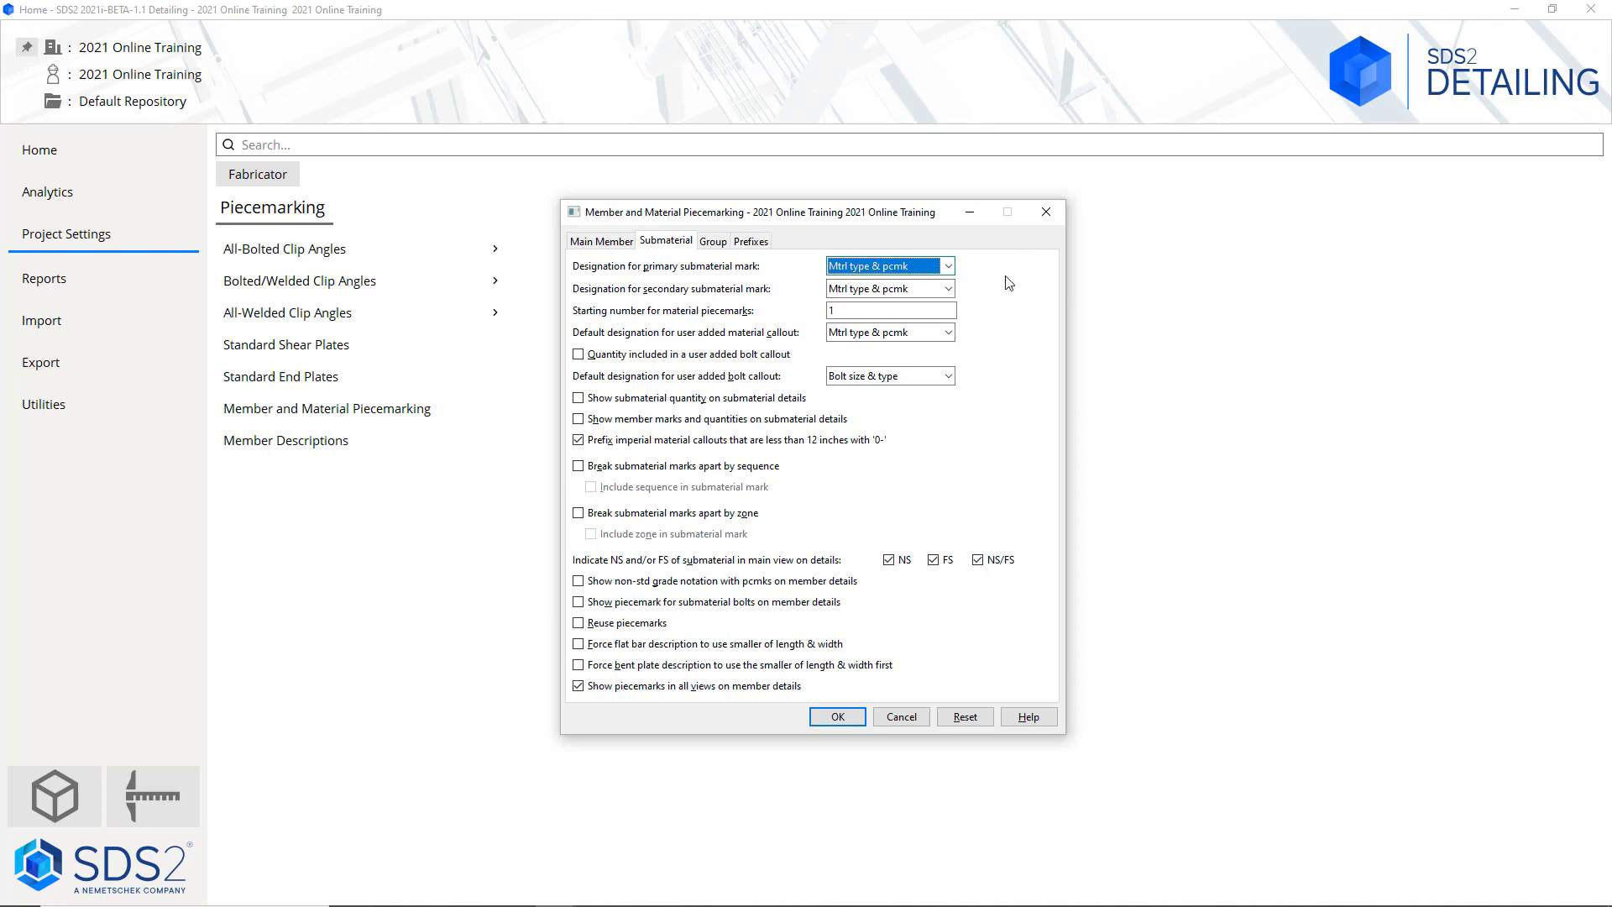
{"action": "left_click", "coordinate": [948, 265]}
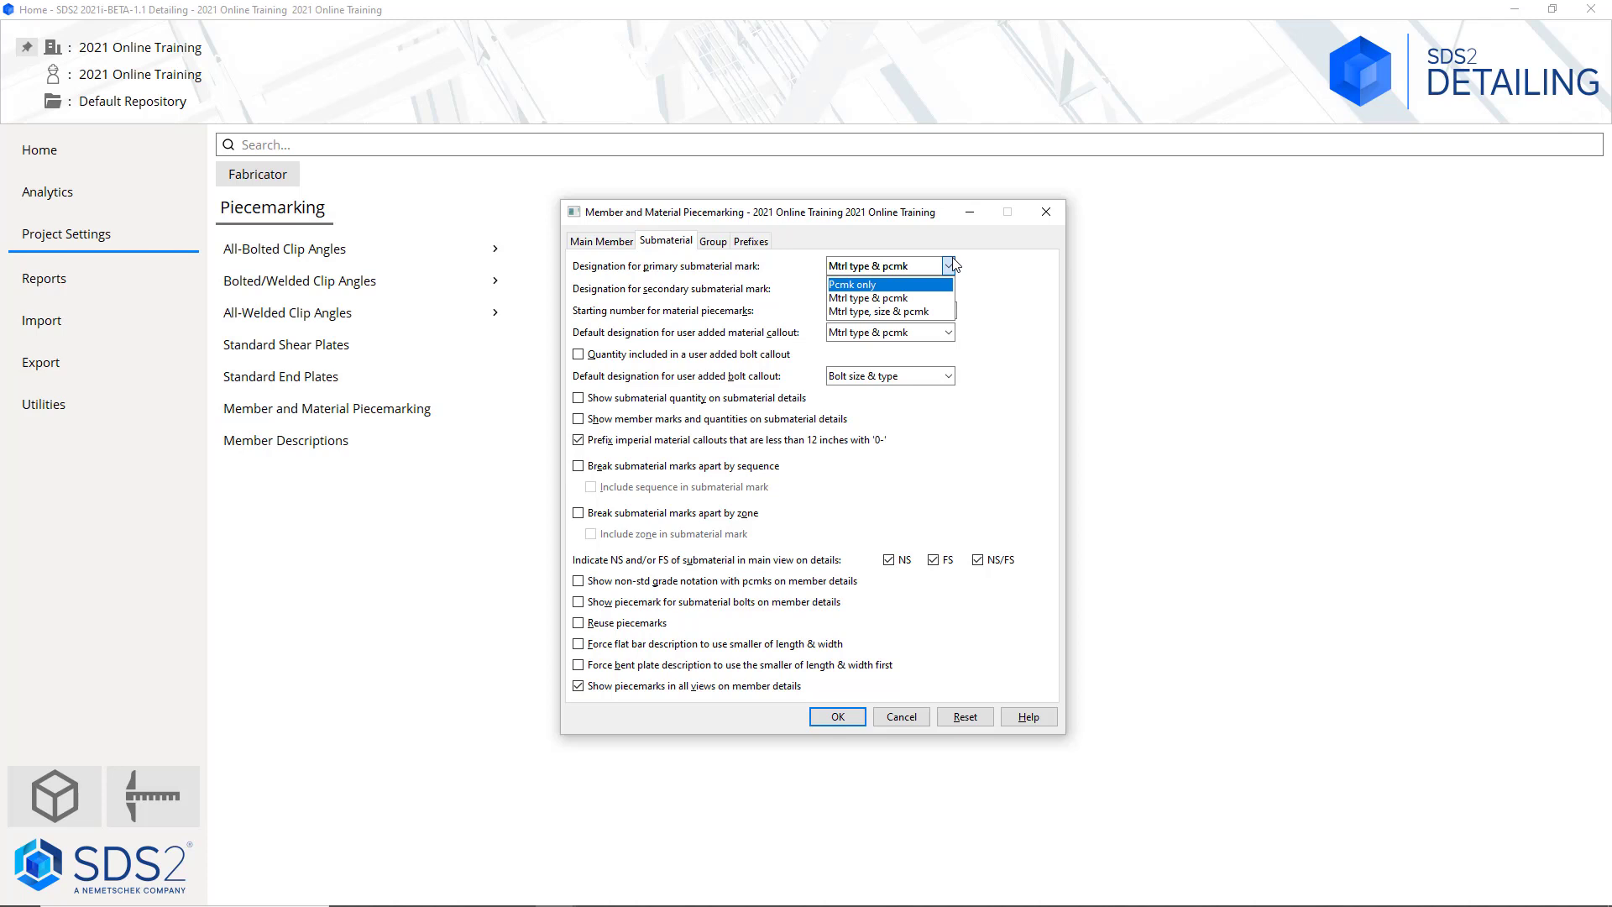
{"action": "left_click", "coordinate": [1032, 279]}
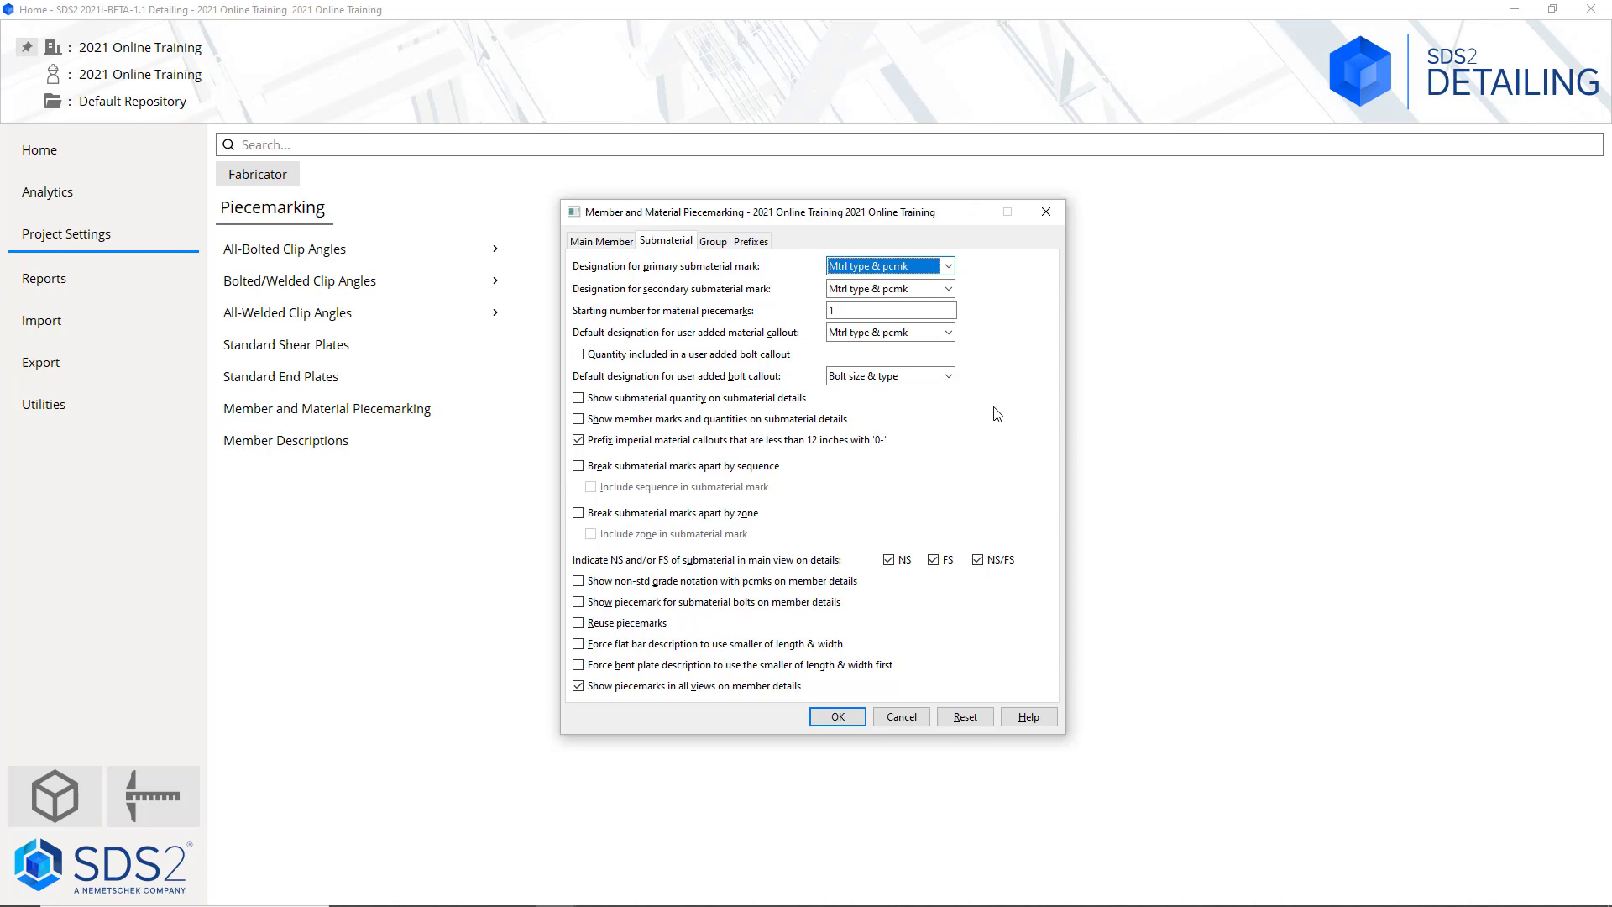
{"action": "left_click", "coordinate": [948, 376]}
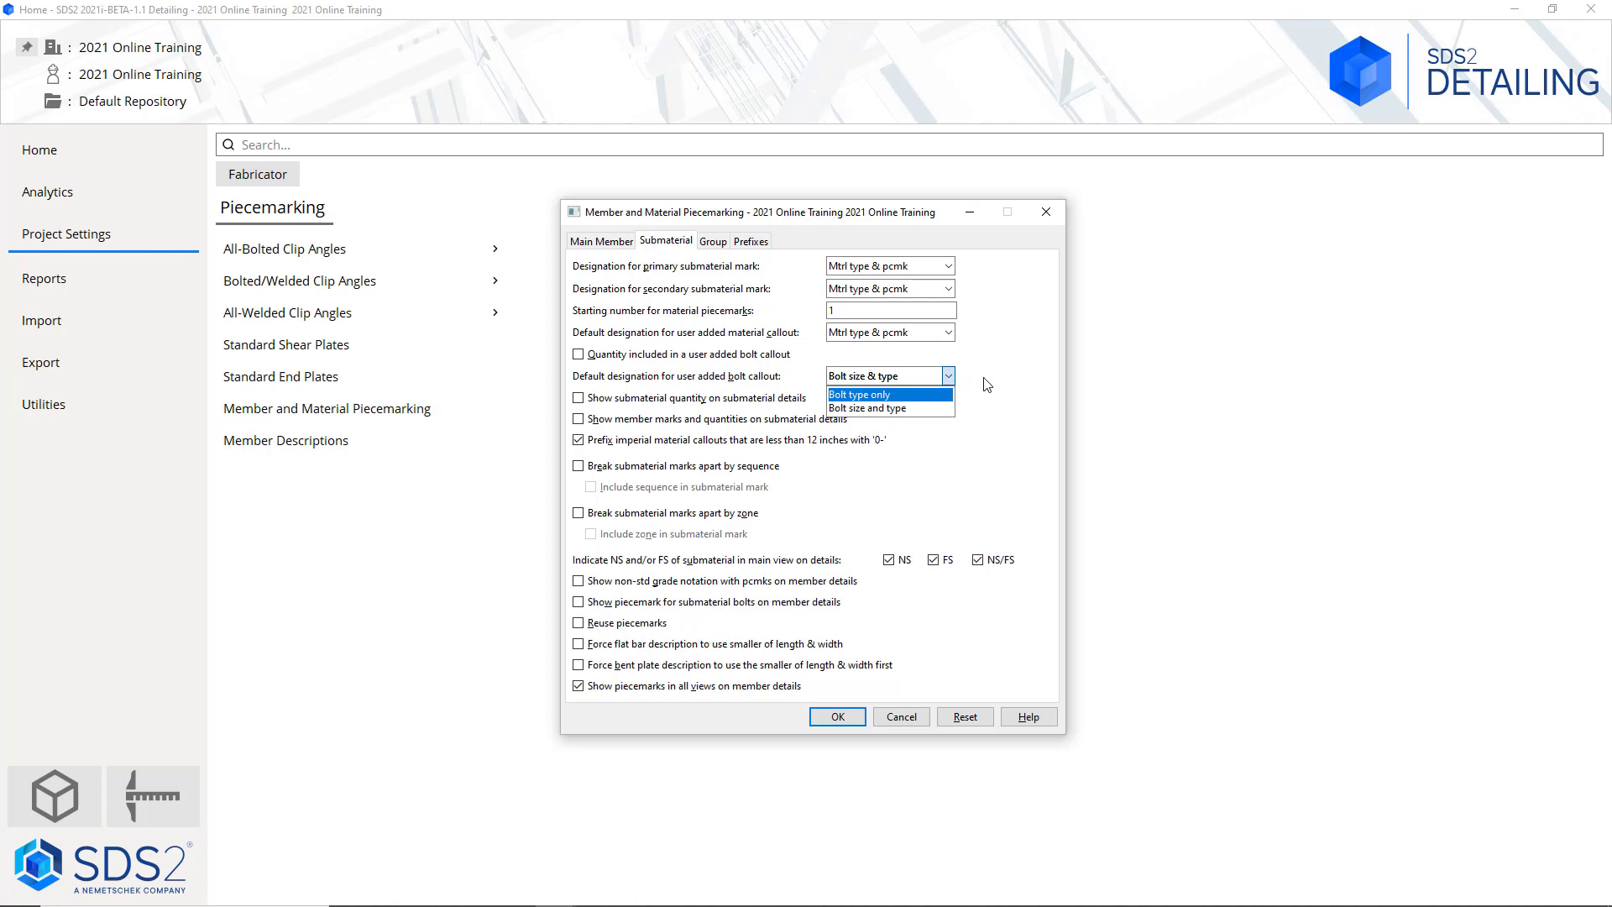
{"action": "left_click", "coordinate": [987, 385]}
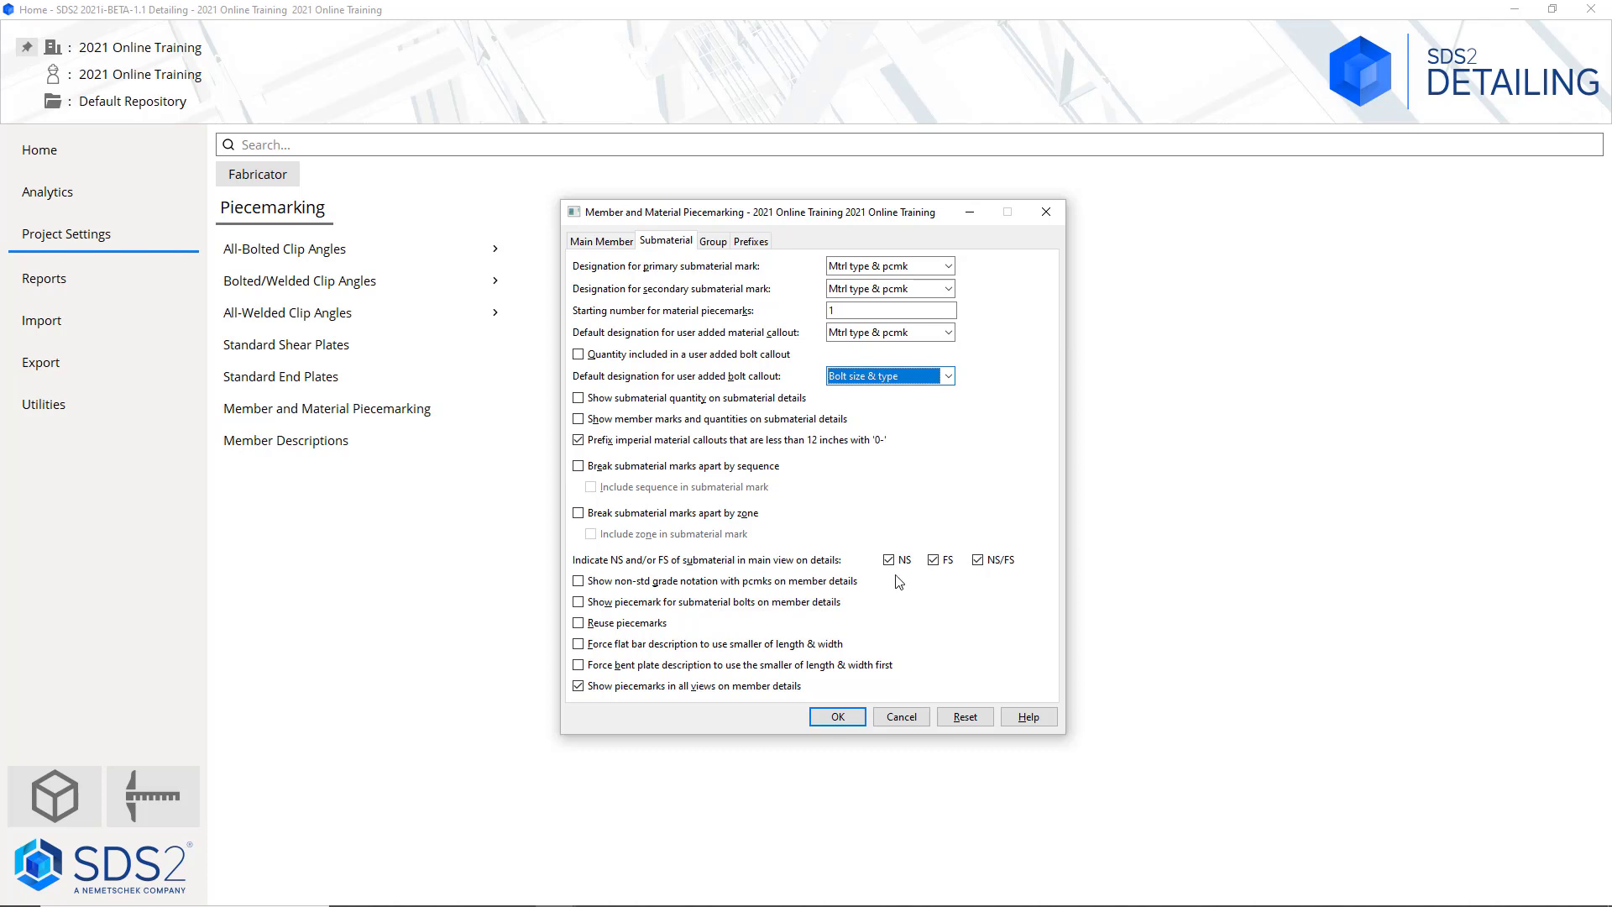
Review the group piecemarking options and the piecemark prefixes, and cancel the Member and Material Piecemarking settings
{"action": "left_click", "coordinate": [714, 243]}
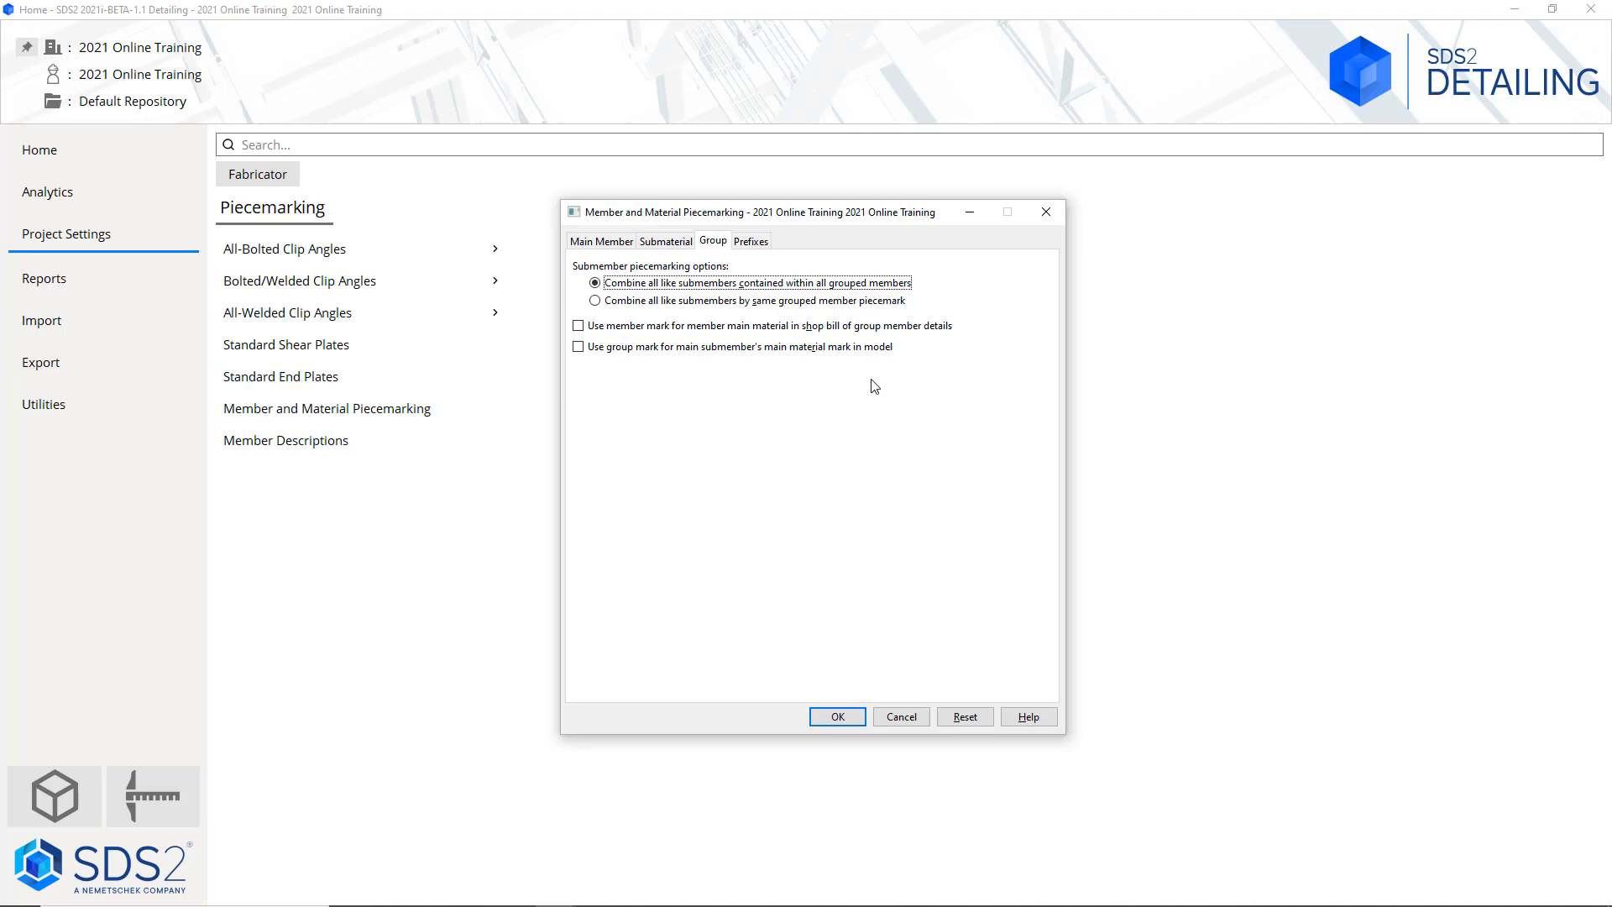
{"action": "left_click", "coordinate": [763, 246]}
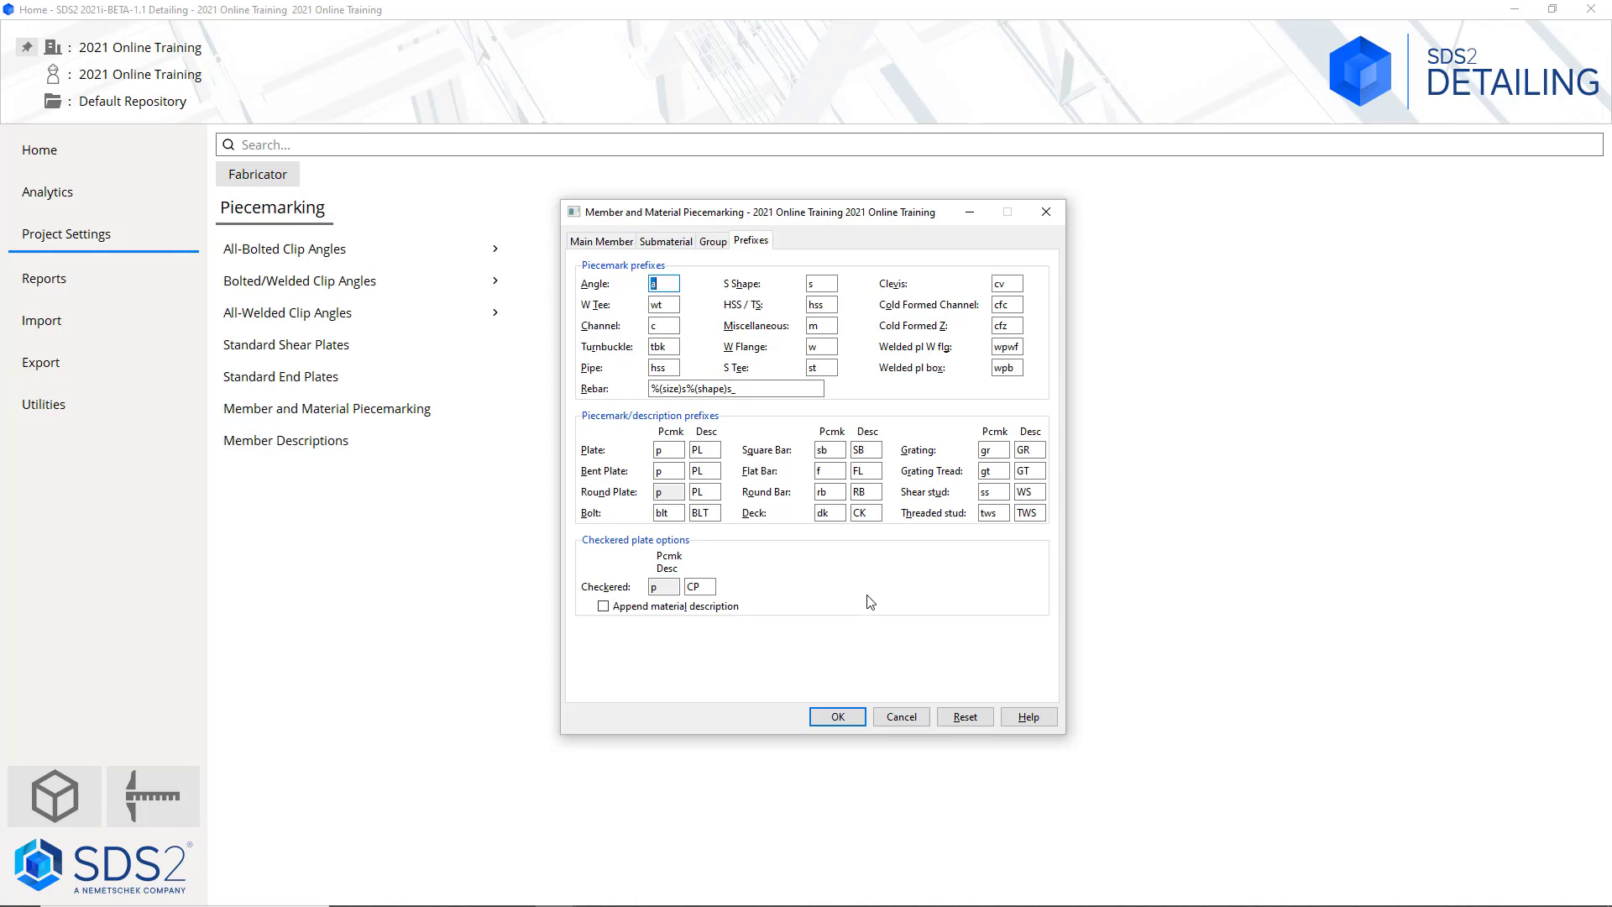
{"action": "left_click", "coordinate": [900, 718]}
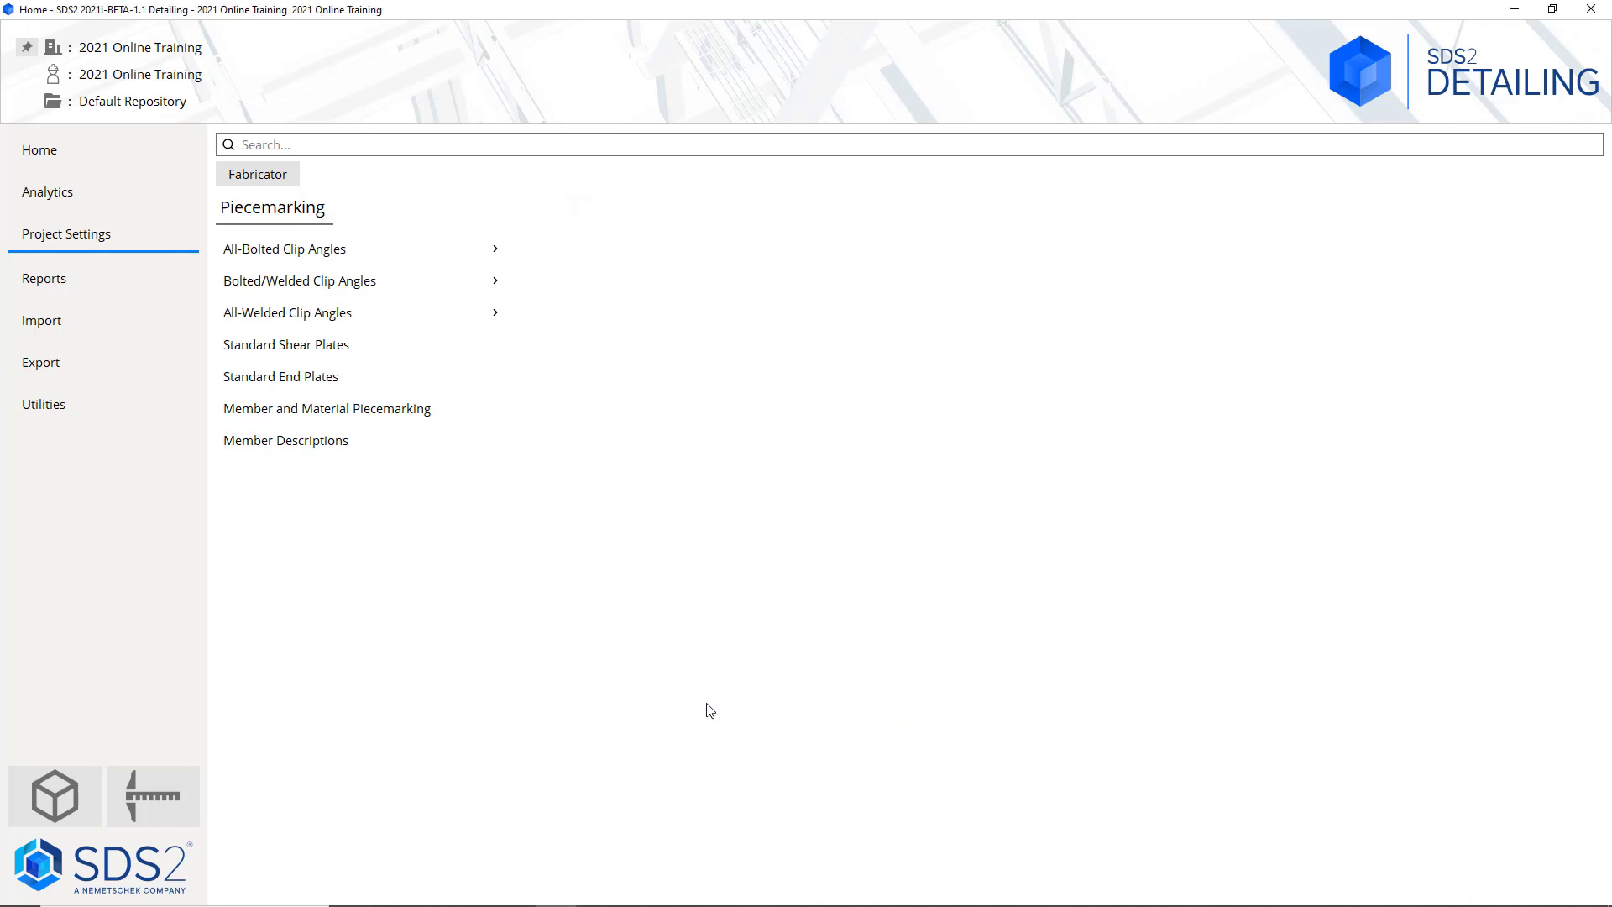
Review the default descriptions and piecemark prefixes in the fabricator's Member Descriptions, and cancel
{"action": "left_click", "coordinate": [403, 440]}
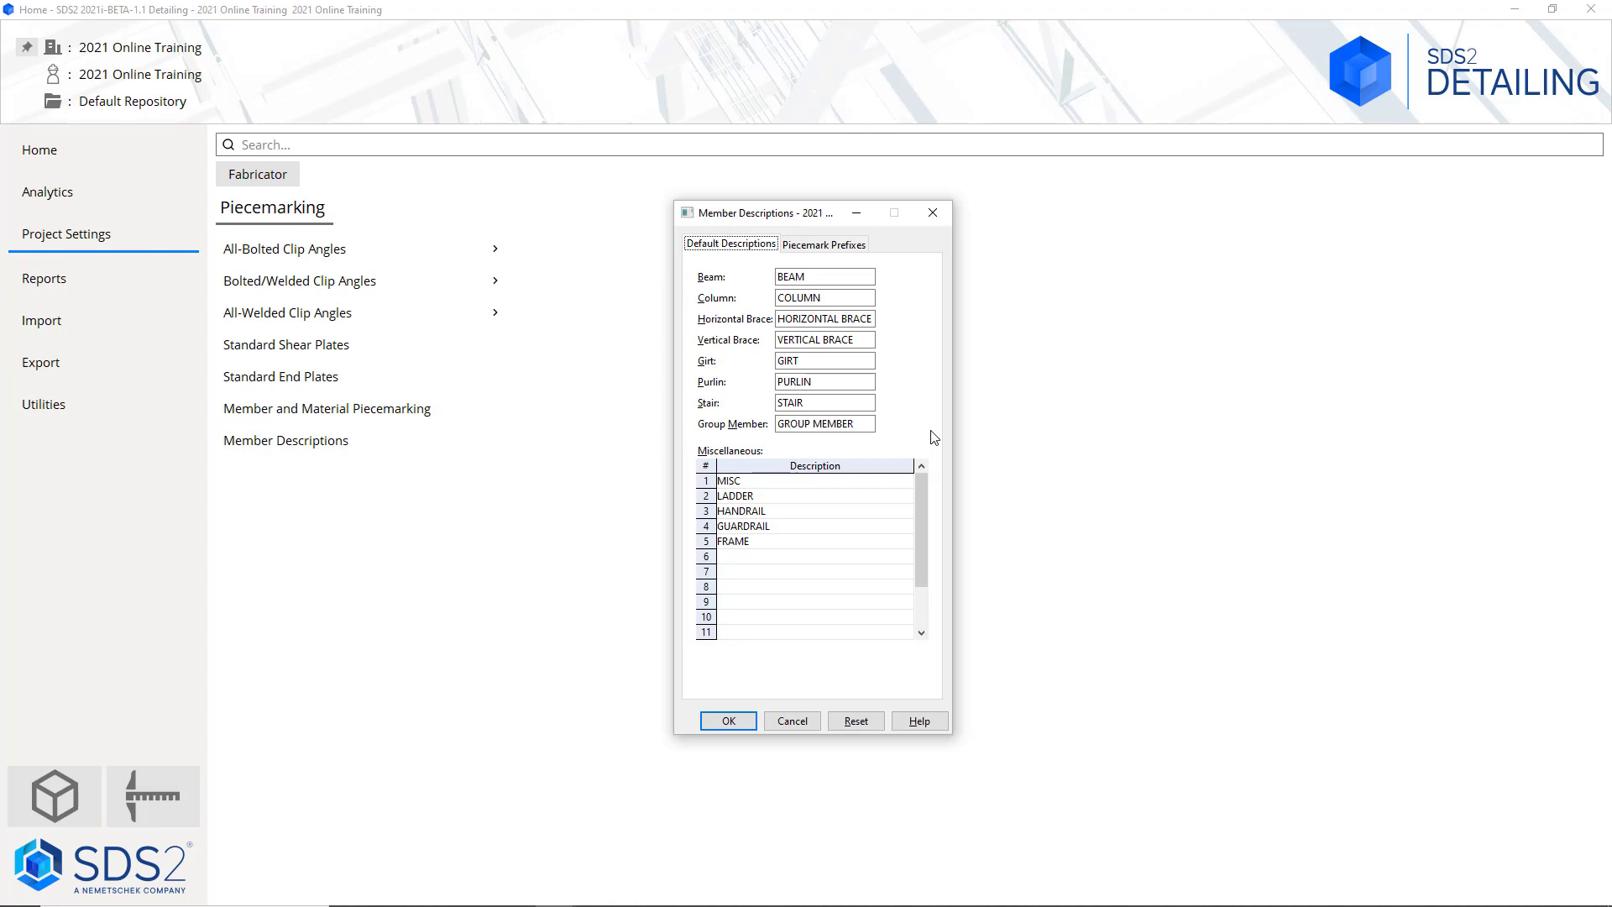
{"action": "left_click", "coordinate": [816, 245]}
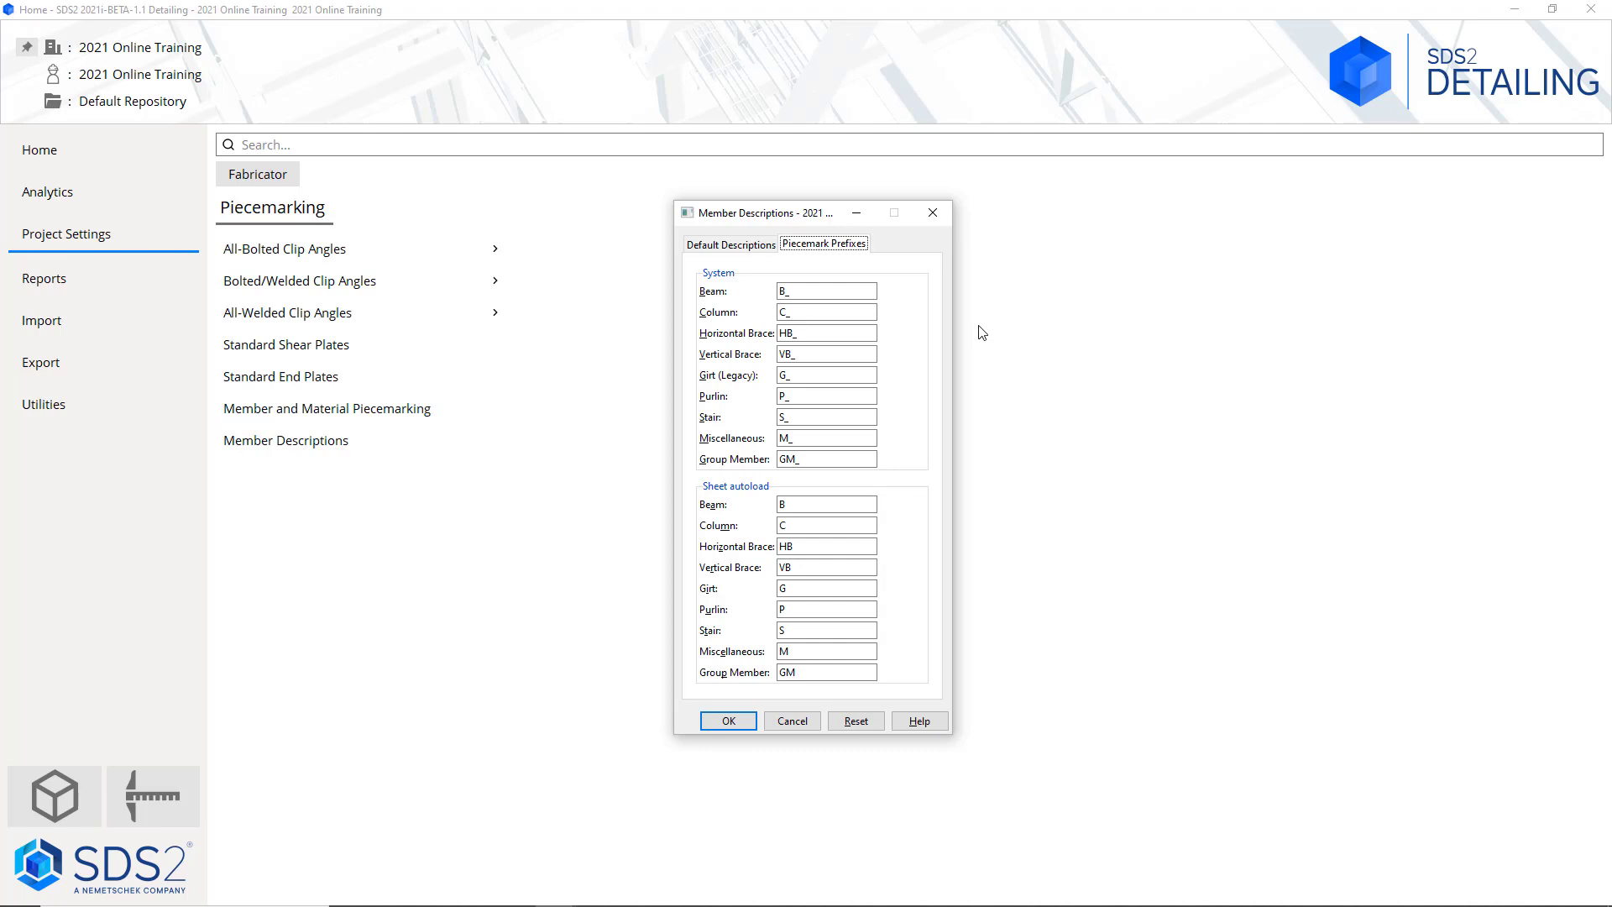
{"action": "left_click", "coordinate": [791, 720]}
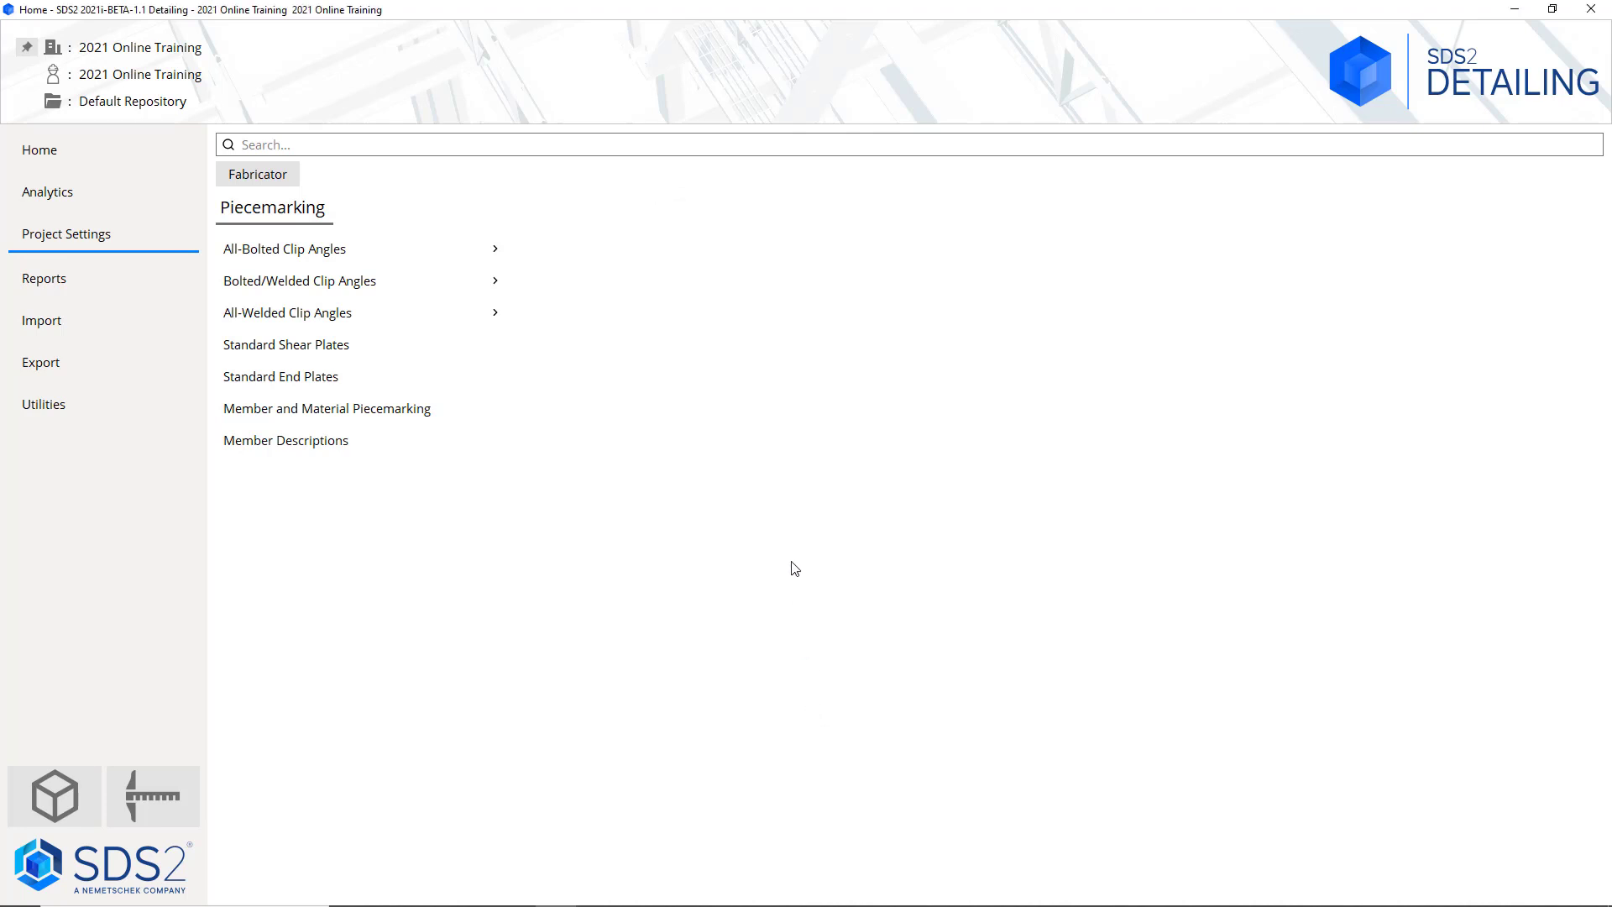
Look over the categories in the fabricator's Sheets and Reports settings
{"action": "left_click", "coordinate": [293, 183]}
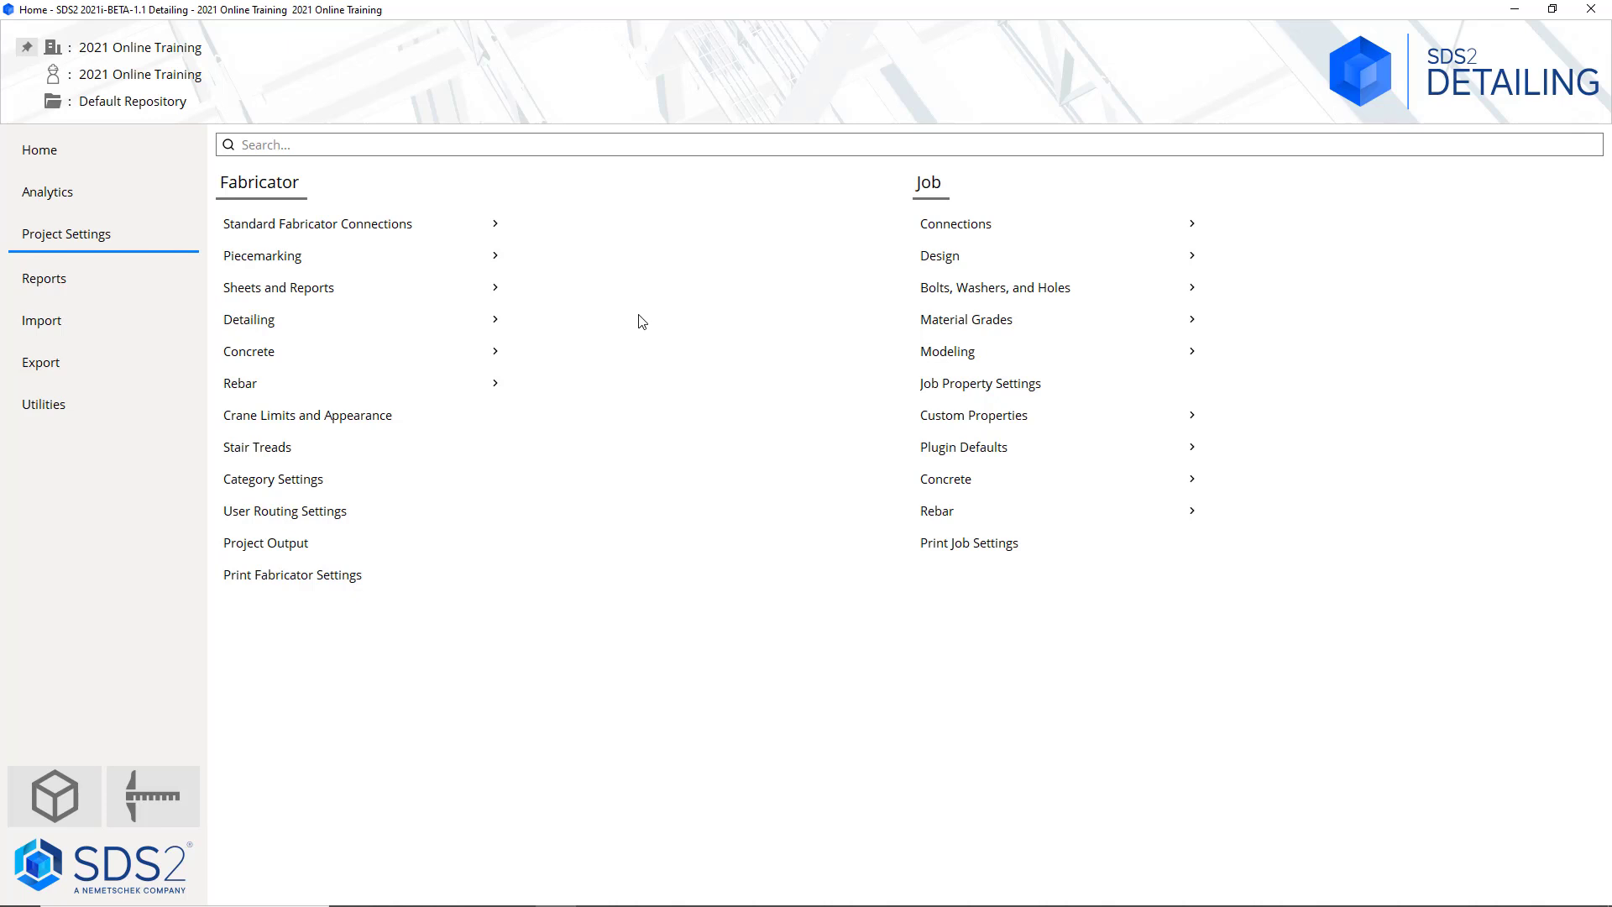
{"action": "left_click", "coordinate": [481, 300]}
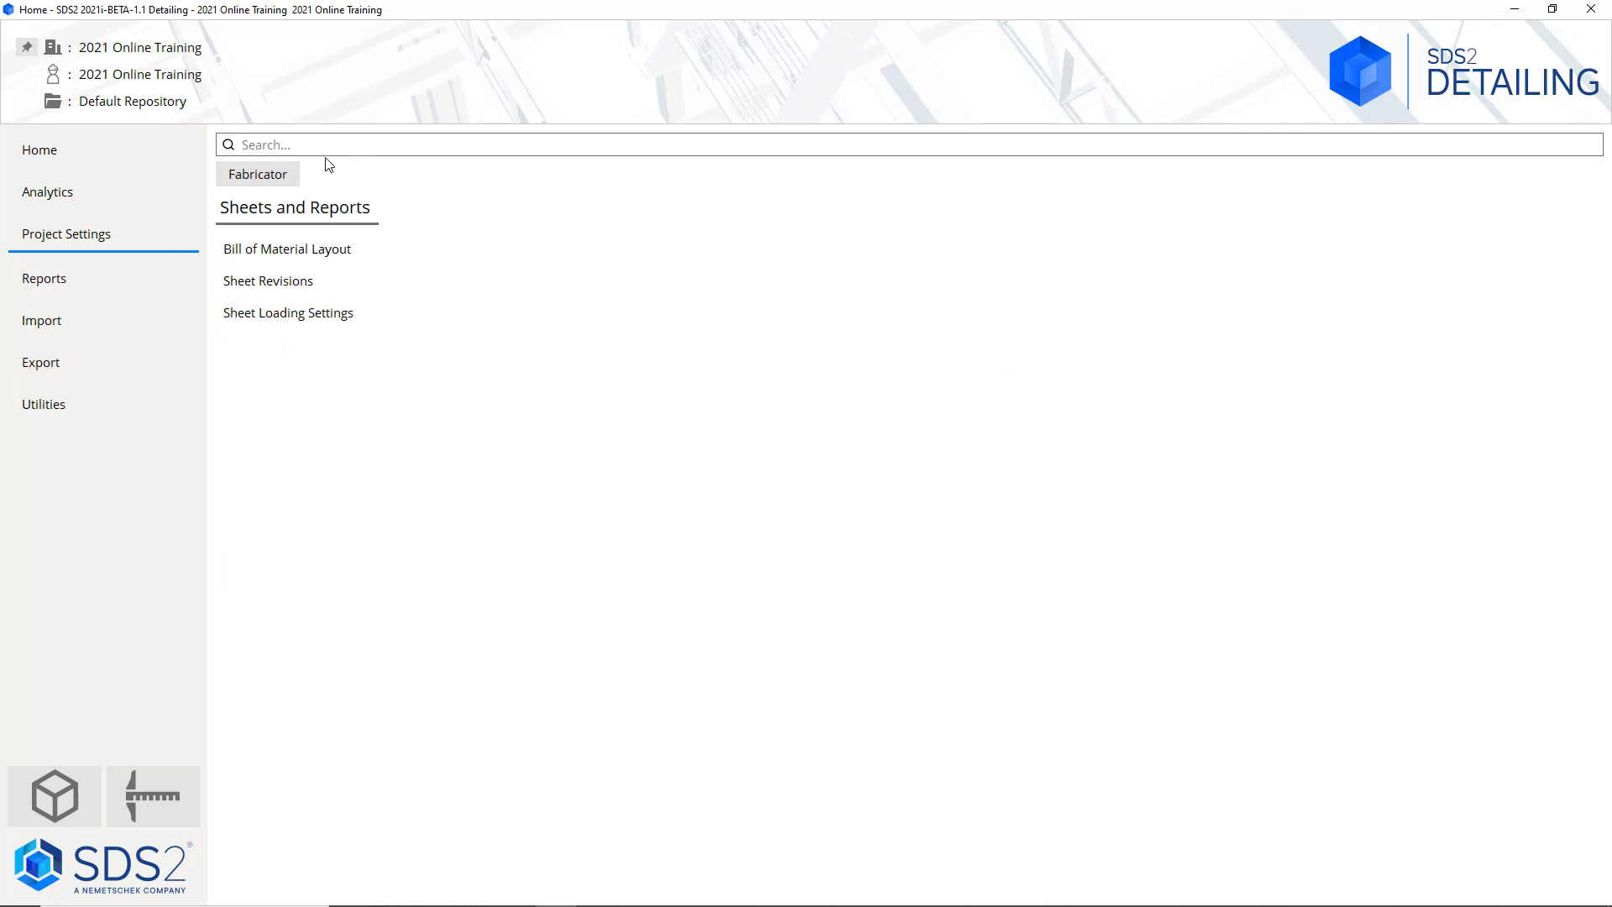
{"action": "left_click", "coordinate": [294, 174]}
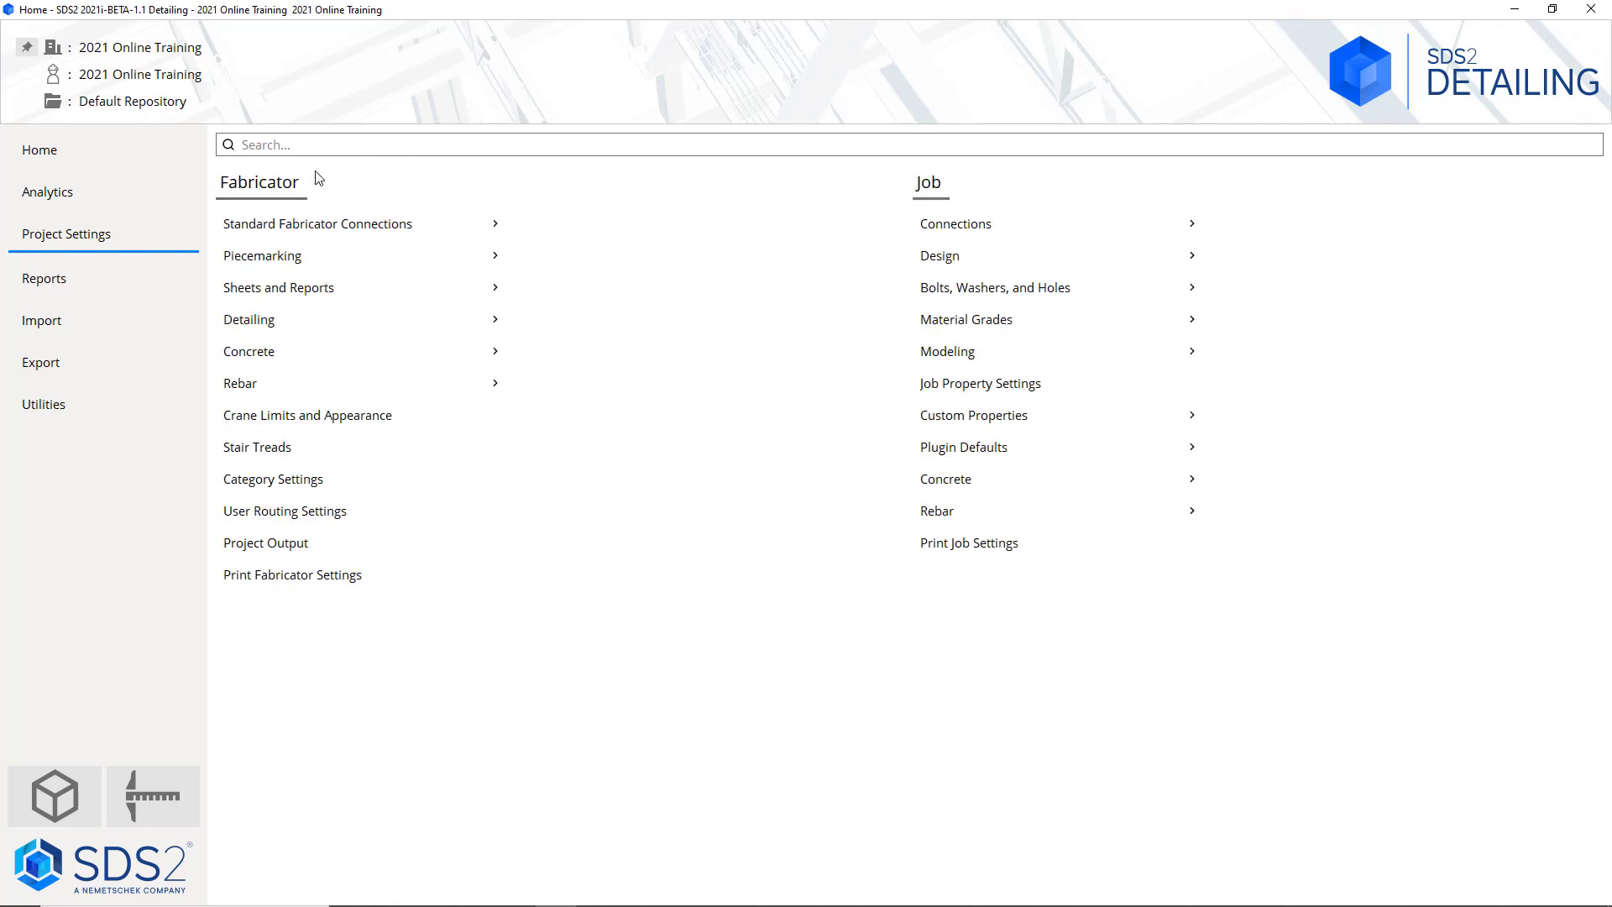
In the fabricator's detailing Dimension Settings, review the general options, including the choices for submaterial sloping hole layout dimensions
{"action": "left_click", "coordinate": [456, 330]}
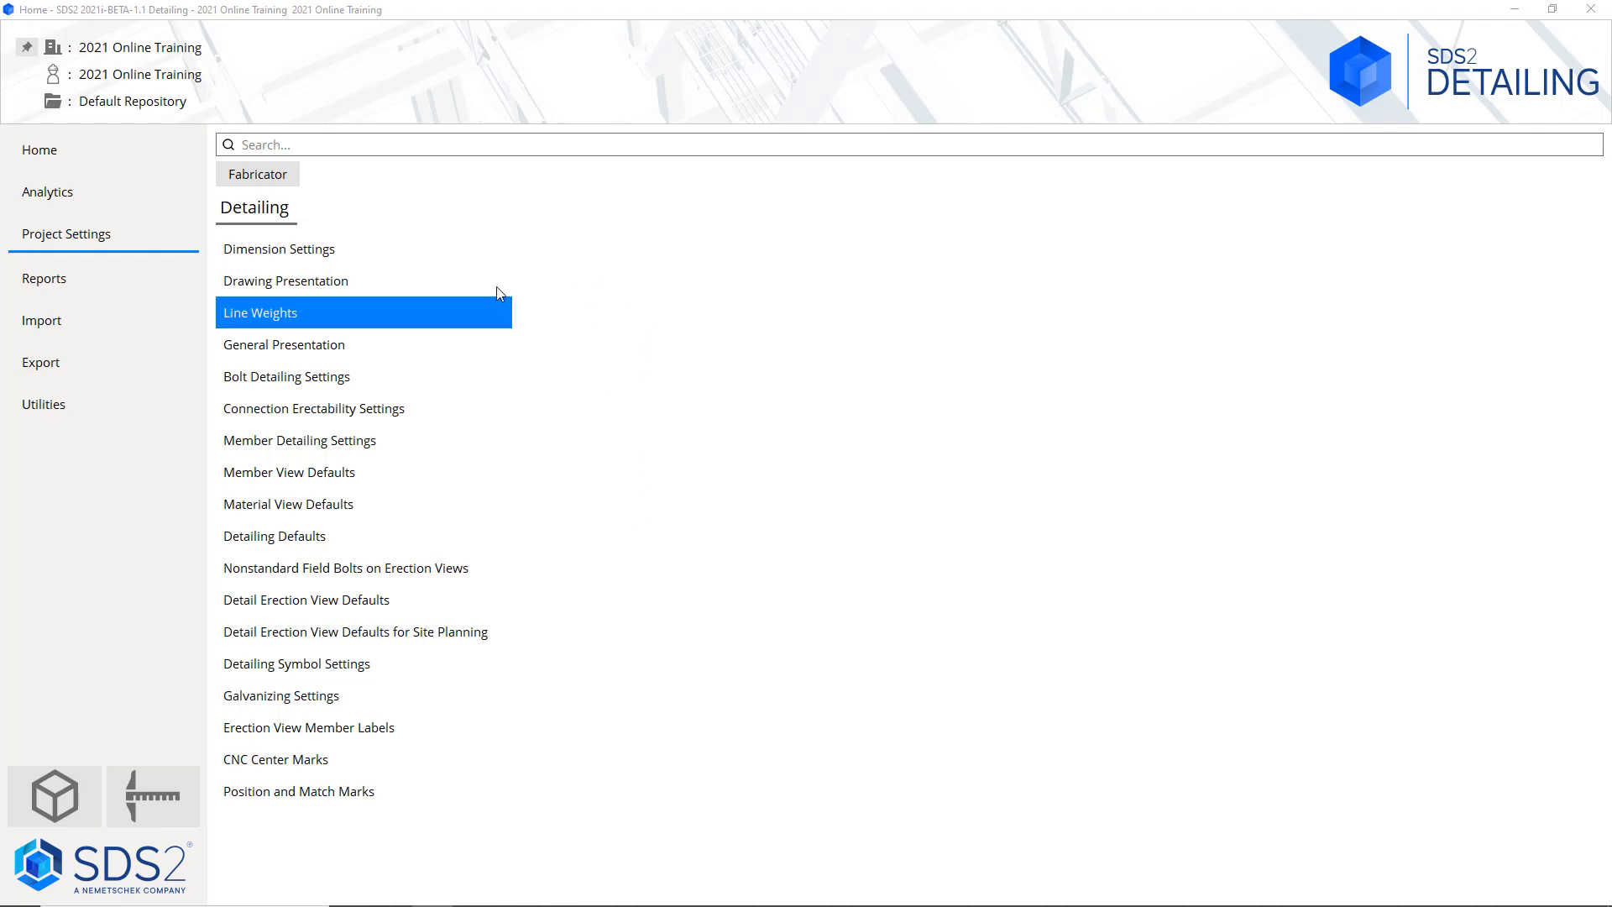
{"action": "left_click", "coordinate": [426, 262]}
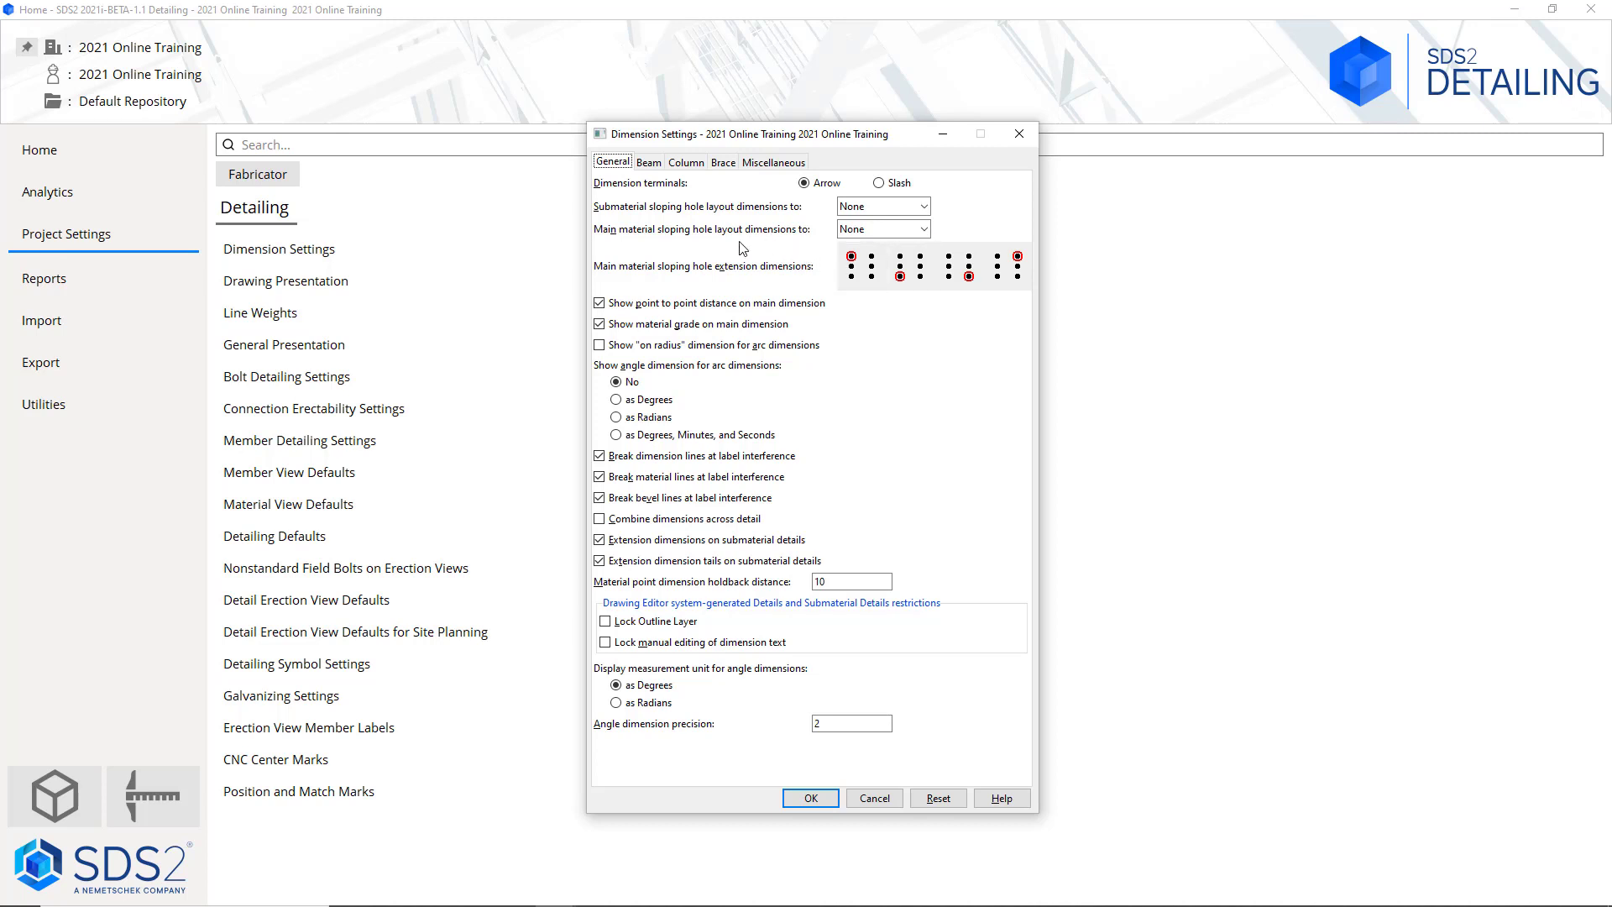
{"action": "left_click", "coordinate": [923, 207]}
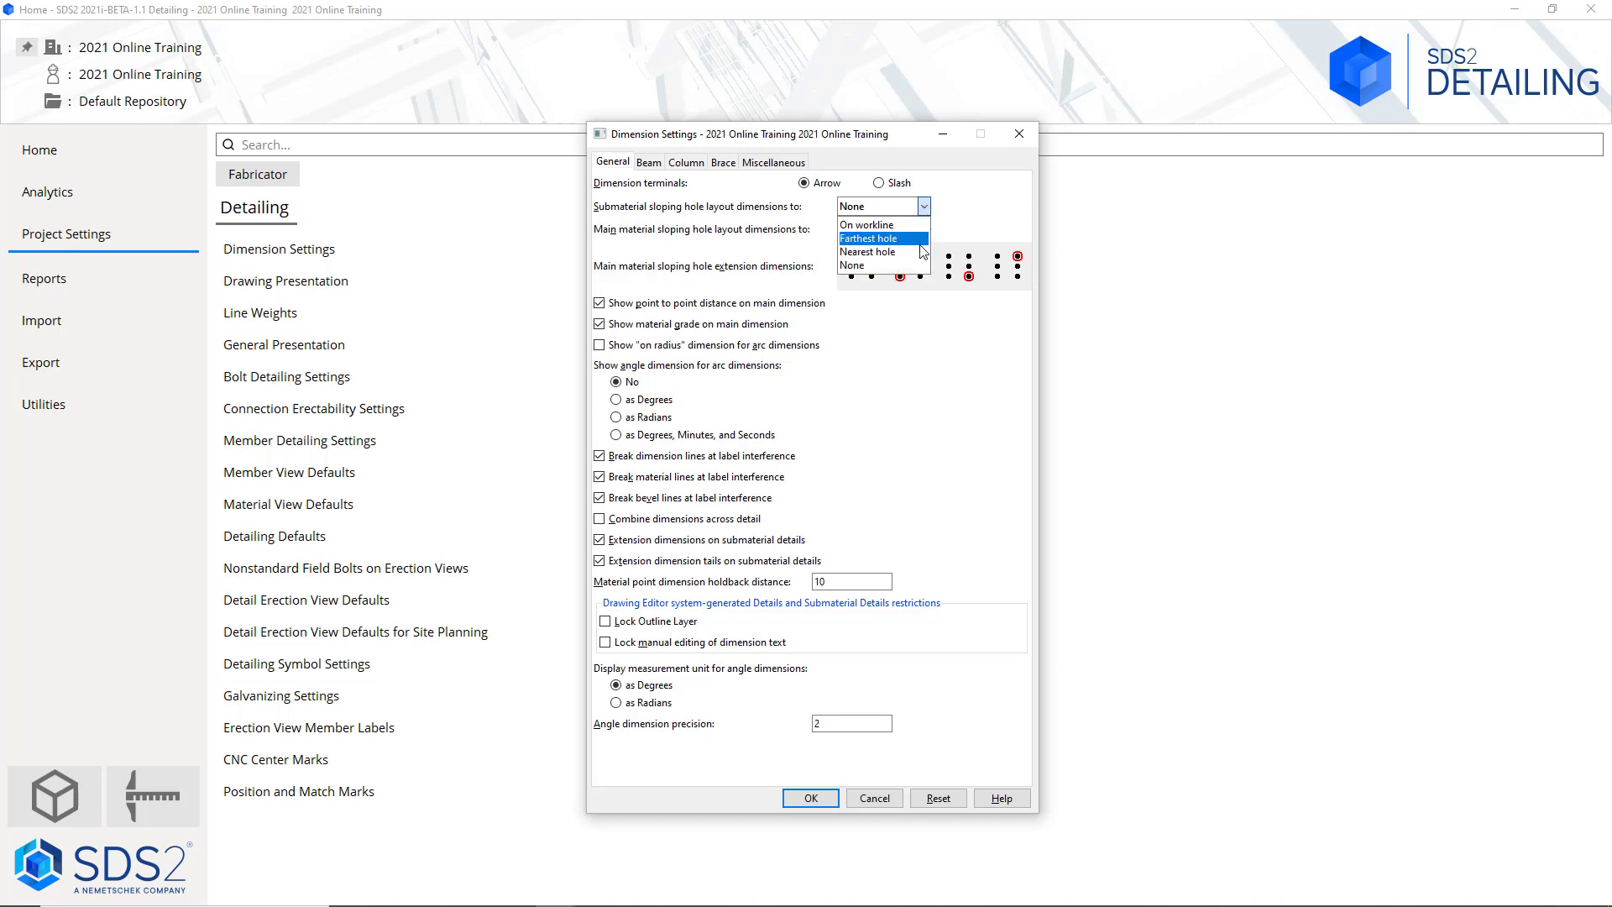
{"action": "left_click", "coordinate": [965, 213]}
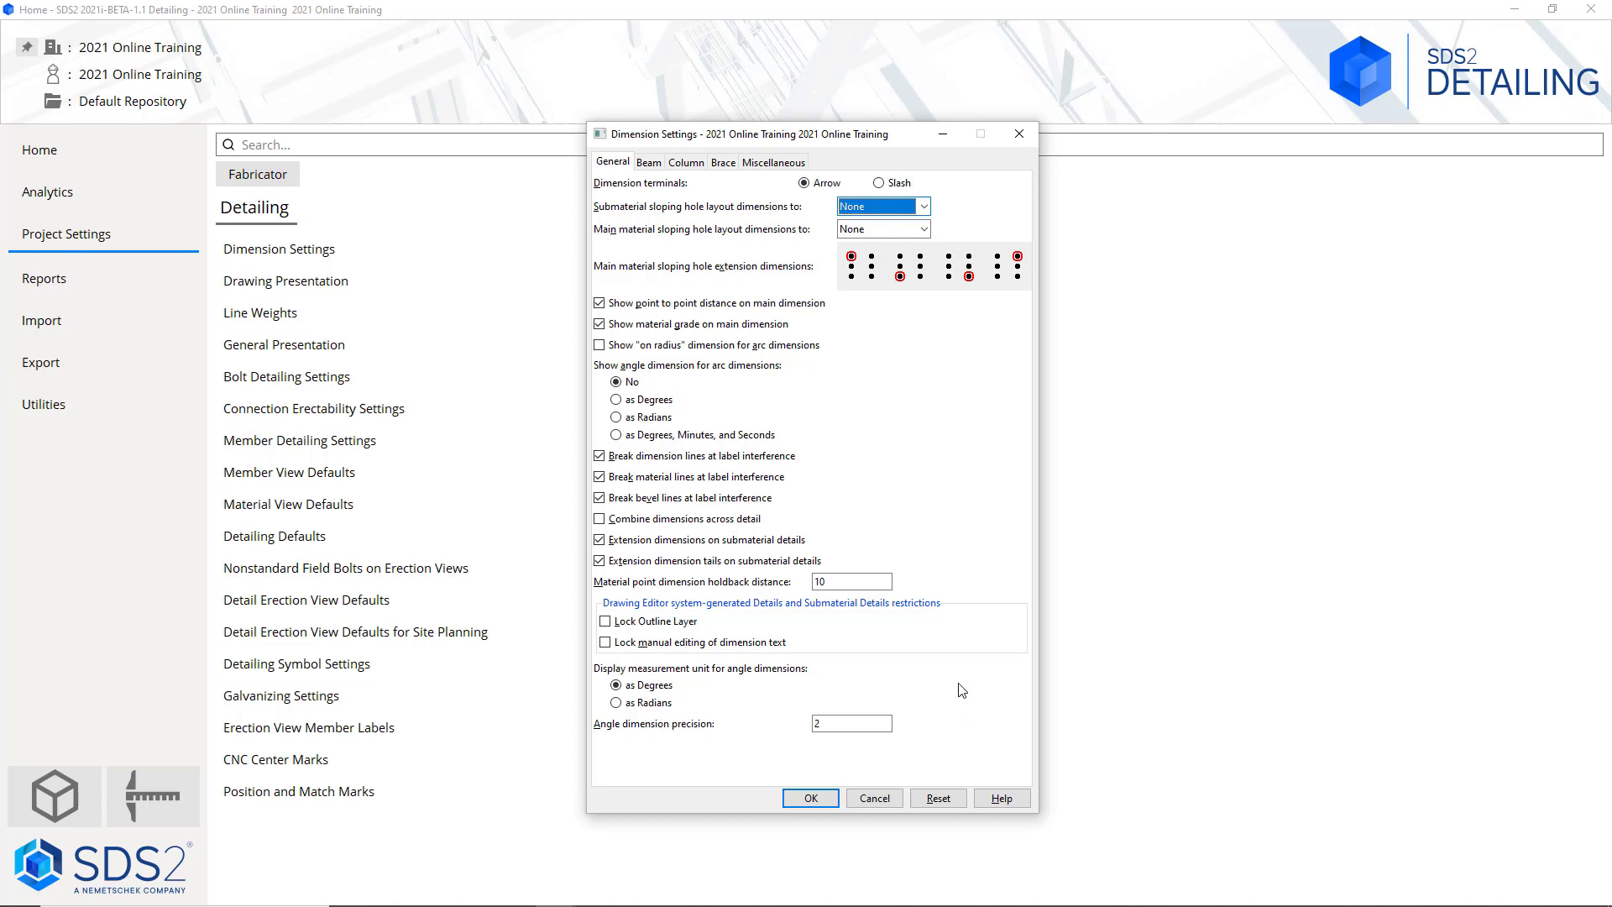
Review the beam, column, brace and miscellaneous dimension settings, including the rolled plate width dimension choices, and cancel the Dimension Settings
{"action": "left_click", "coordinate": [663, 168]}
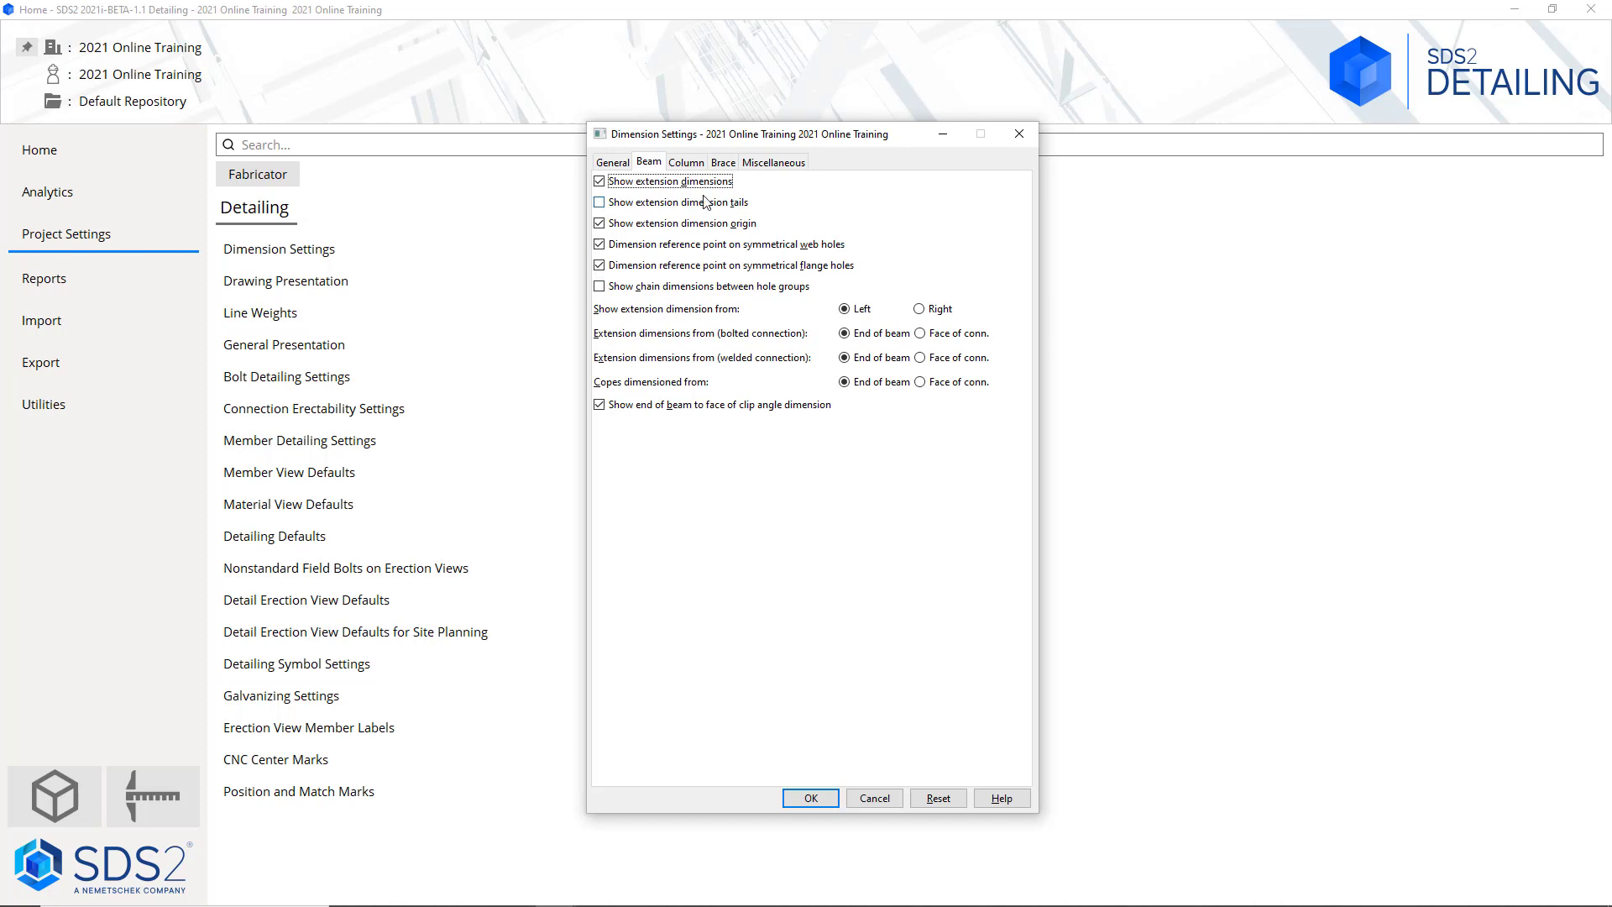
{"action": "left_click", "coordinate": [693, 165]}
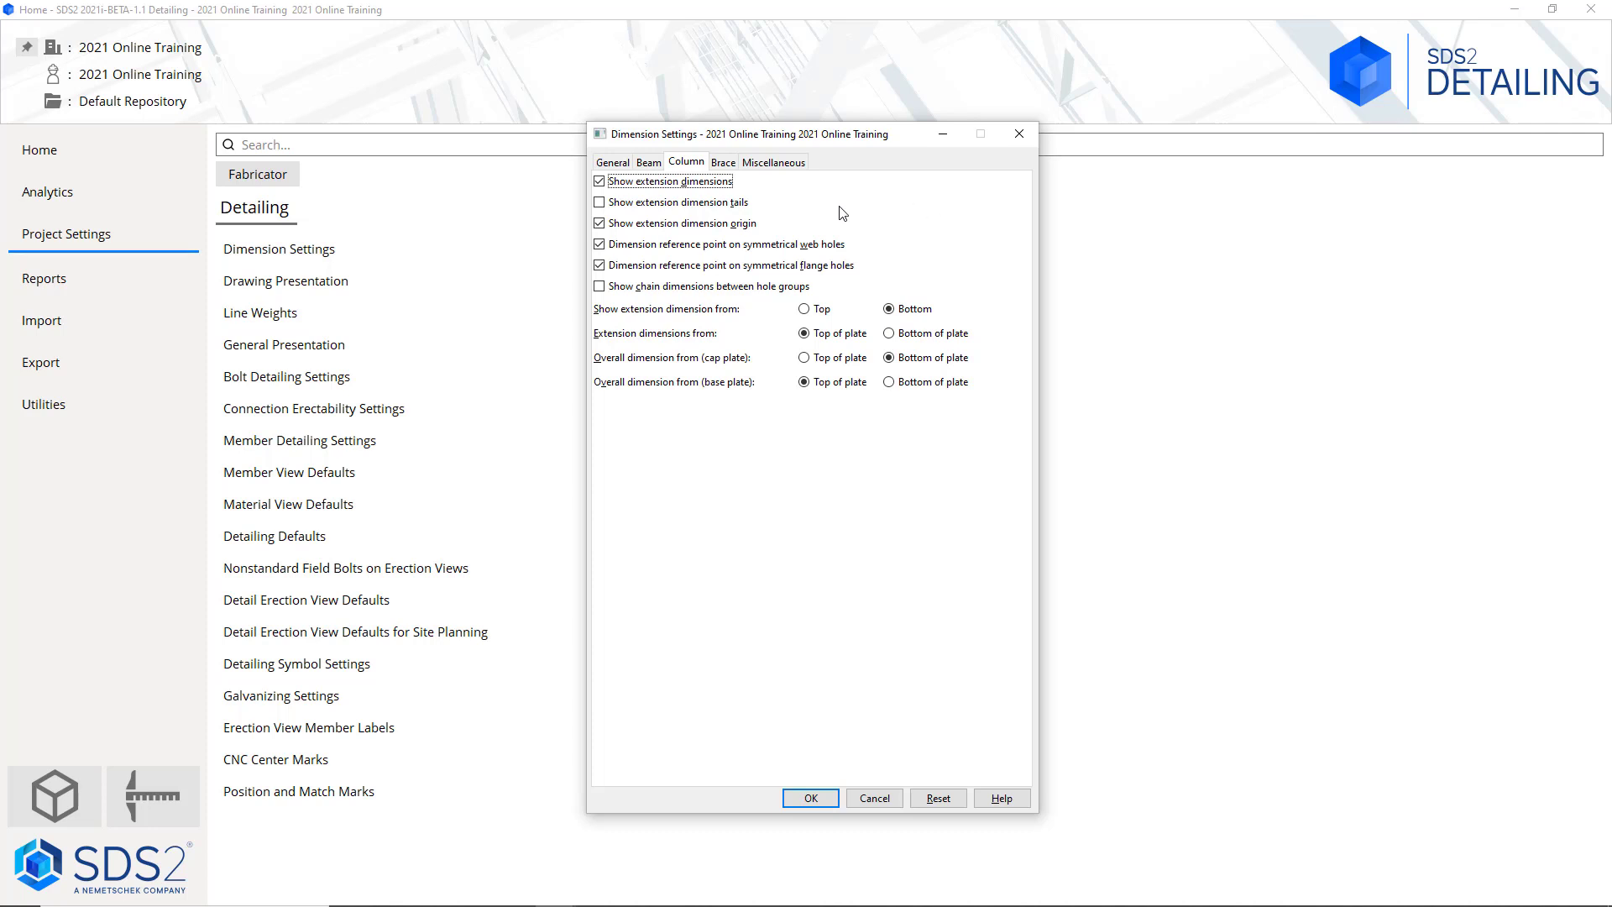
{"action": "left_click", "coordinate": [723, 162]}
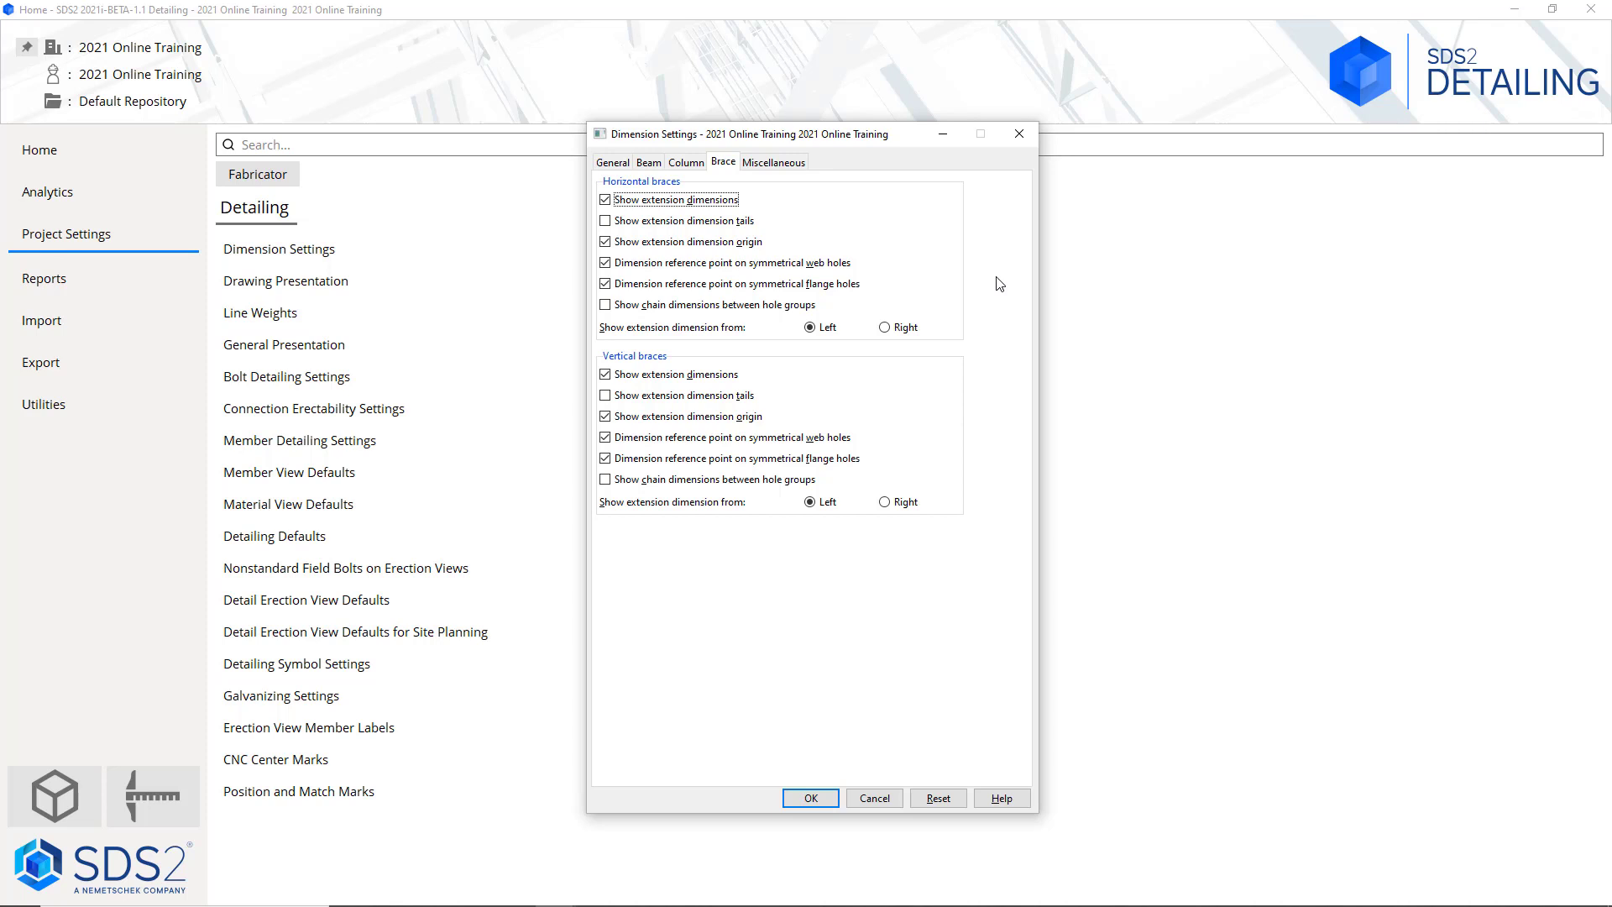
{"action": "left_click", "coordinate": [797, 171]}
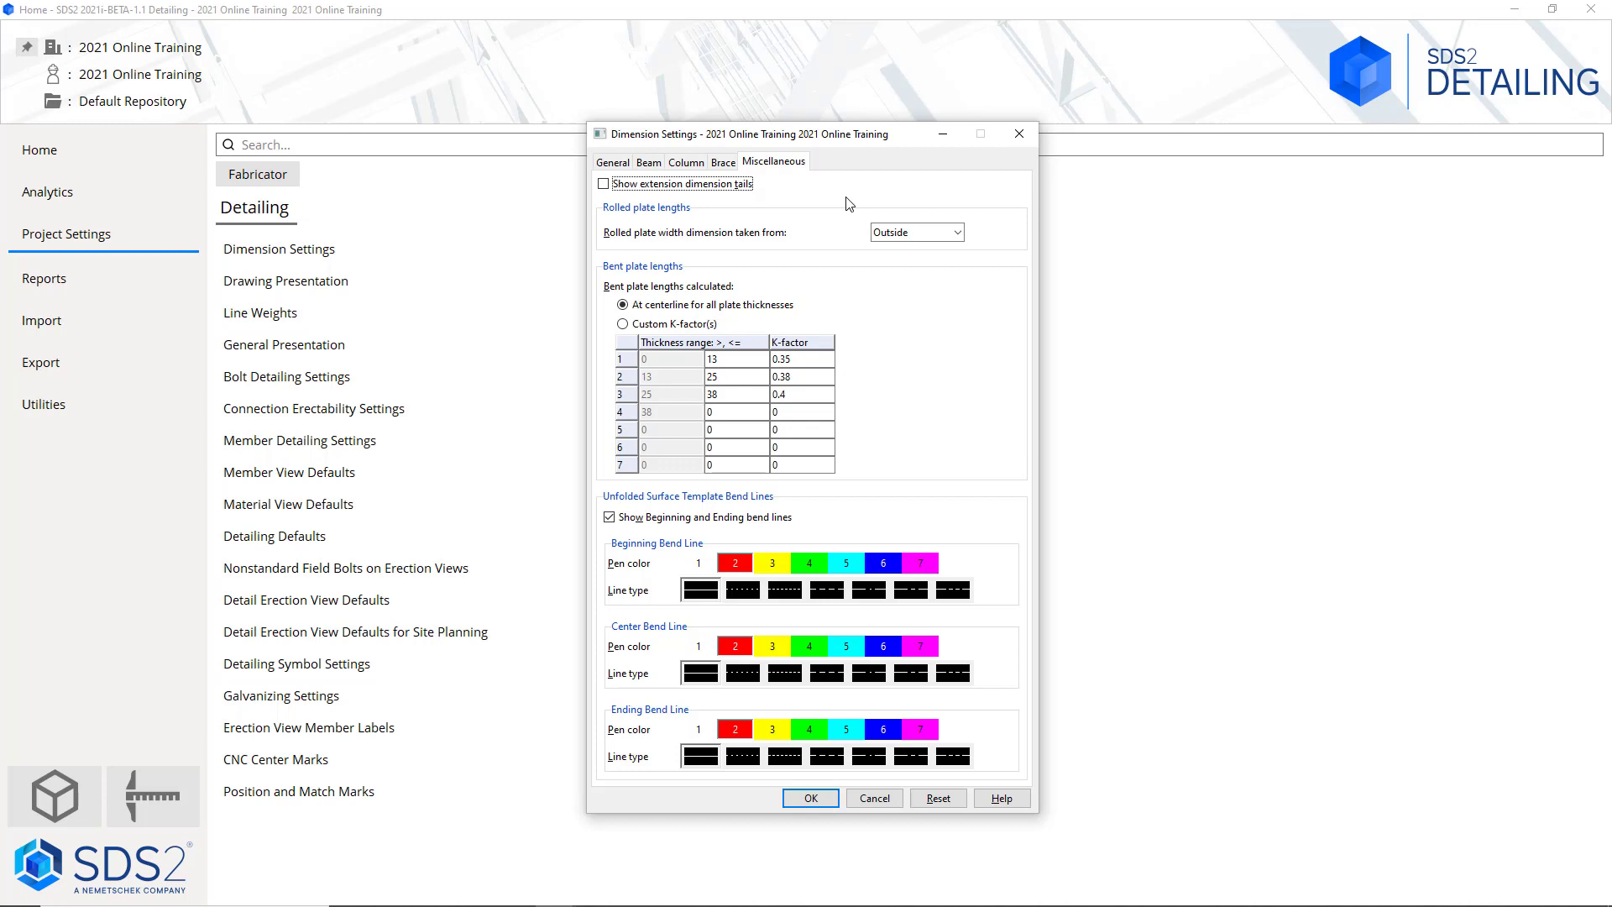
{"action": "left_click", "coordinate": [941, 233]}
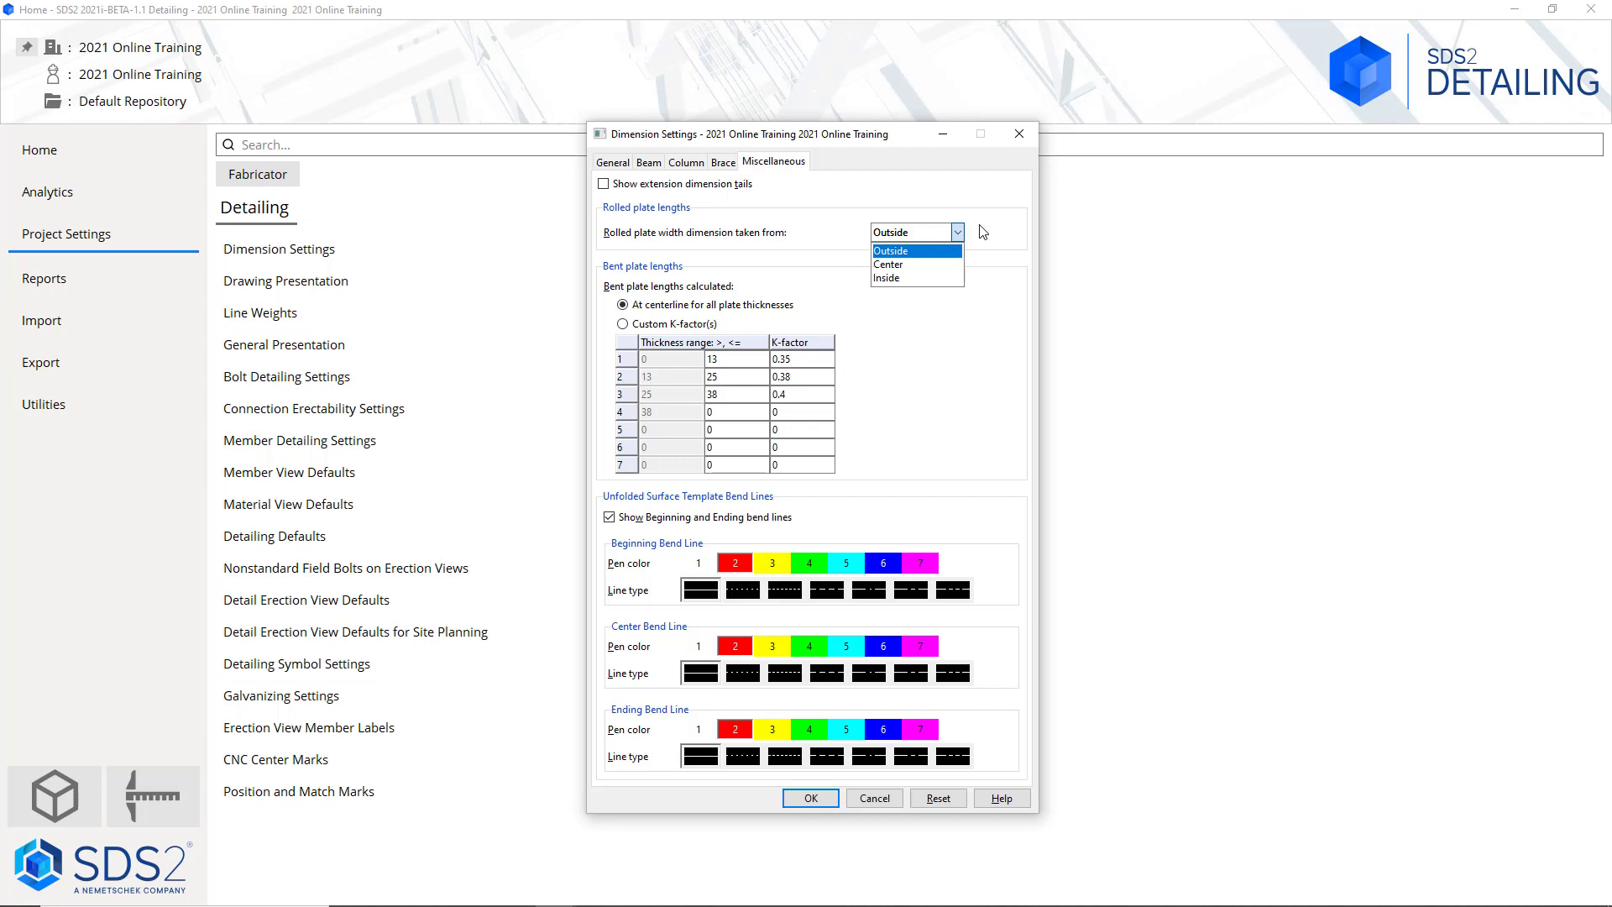
{"action": "left_click", "coordinate": [982, 232]}
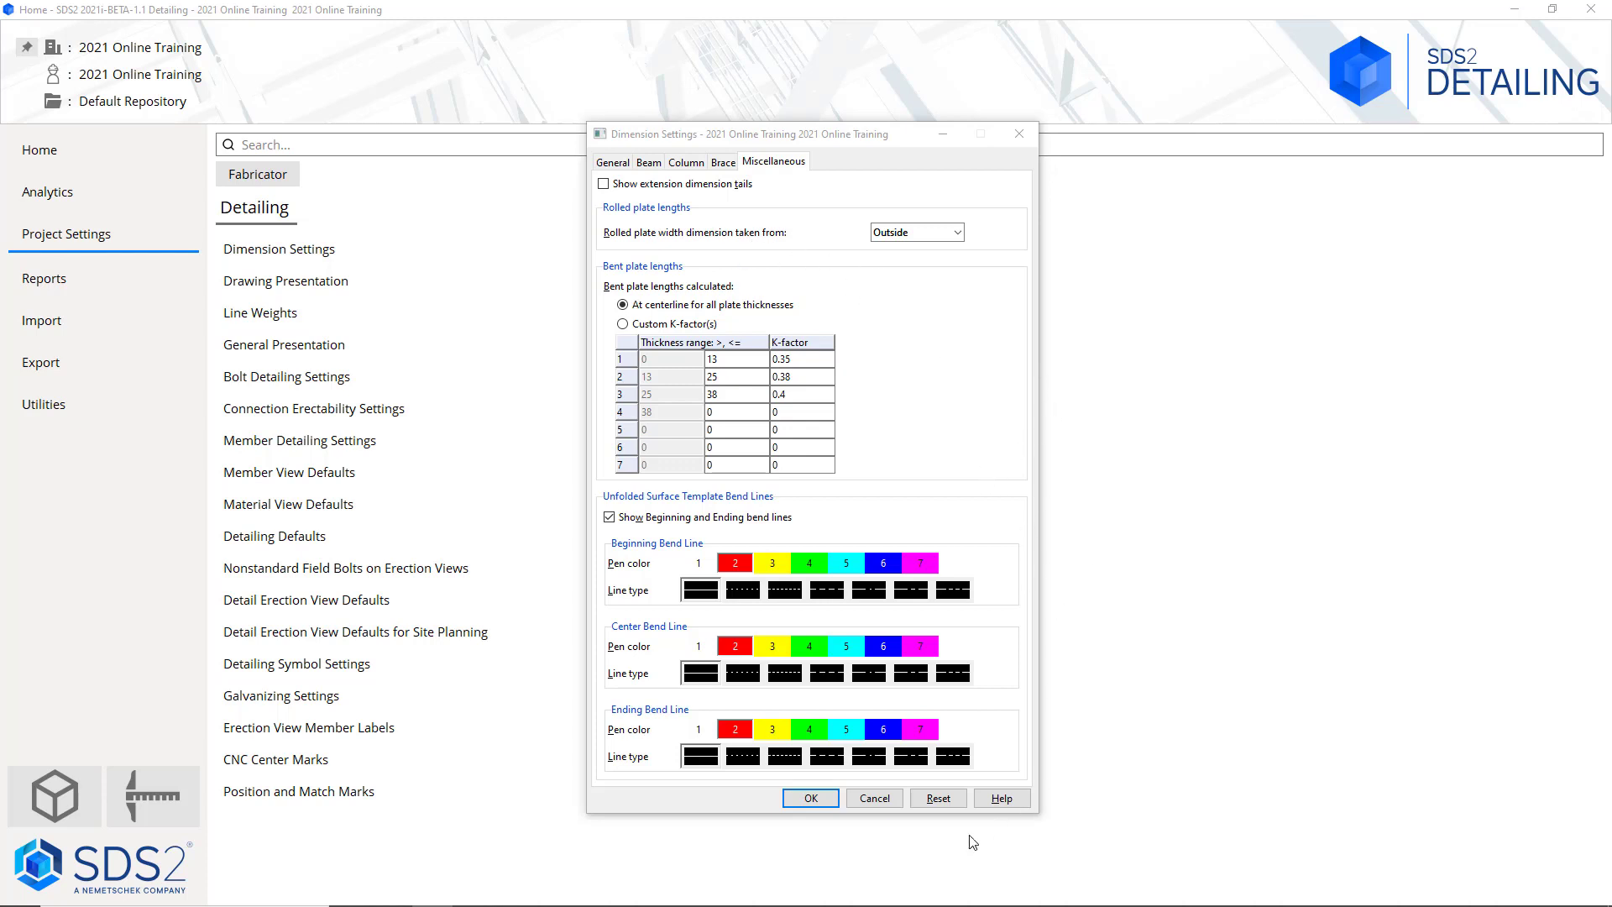
{"action": "left_click", "coordinate": [874, 798]}
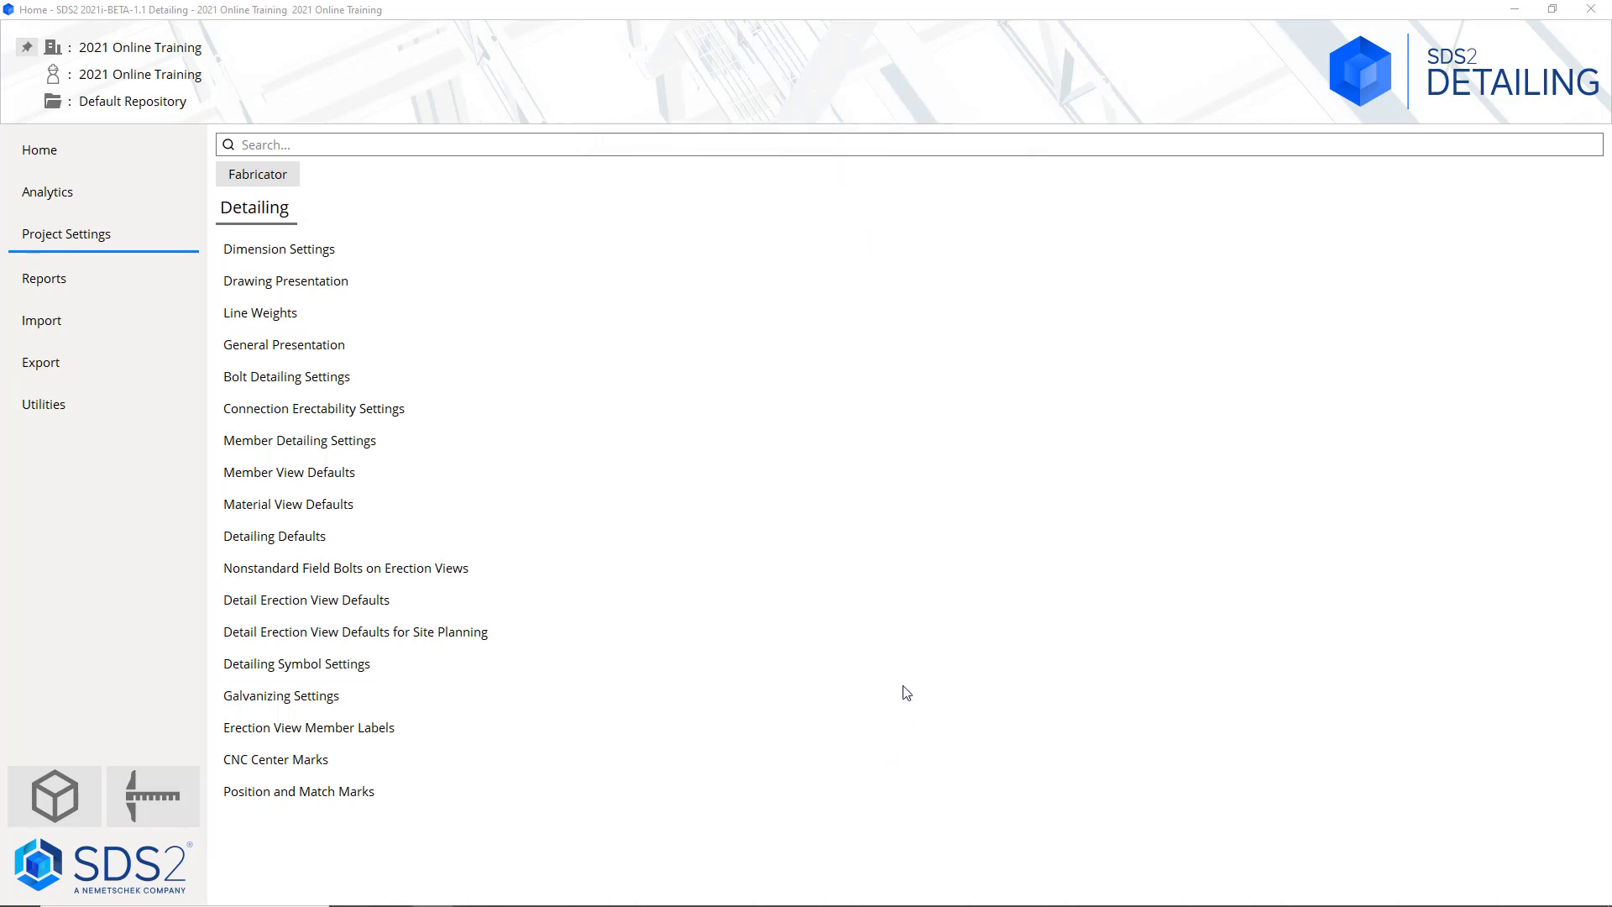
In the fabricator's Drawing Presentation, review the sizes, fonts, pens, bill of material and revision chart settings, including the revision chart's anchor location choices
{"action": "left_click", "coordinate": [417, 278]}
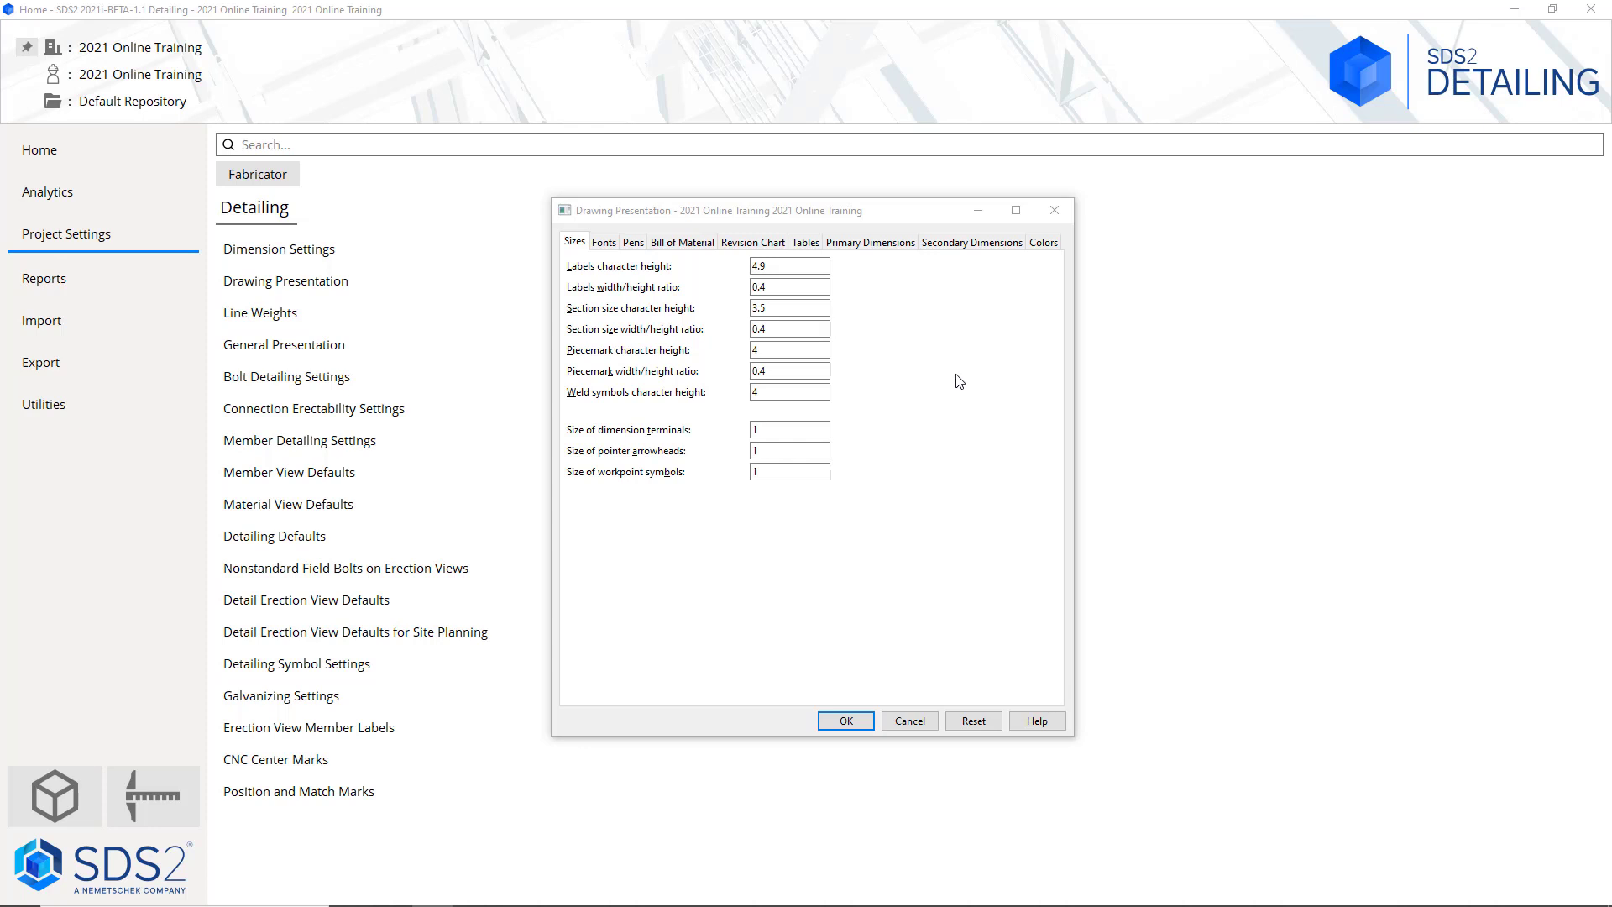
{"action": "left_click", "coordinate": [604, 242]}
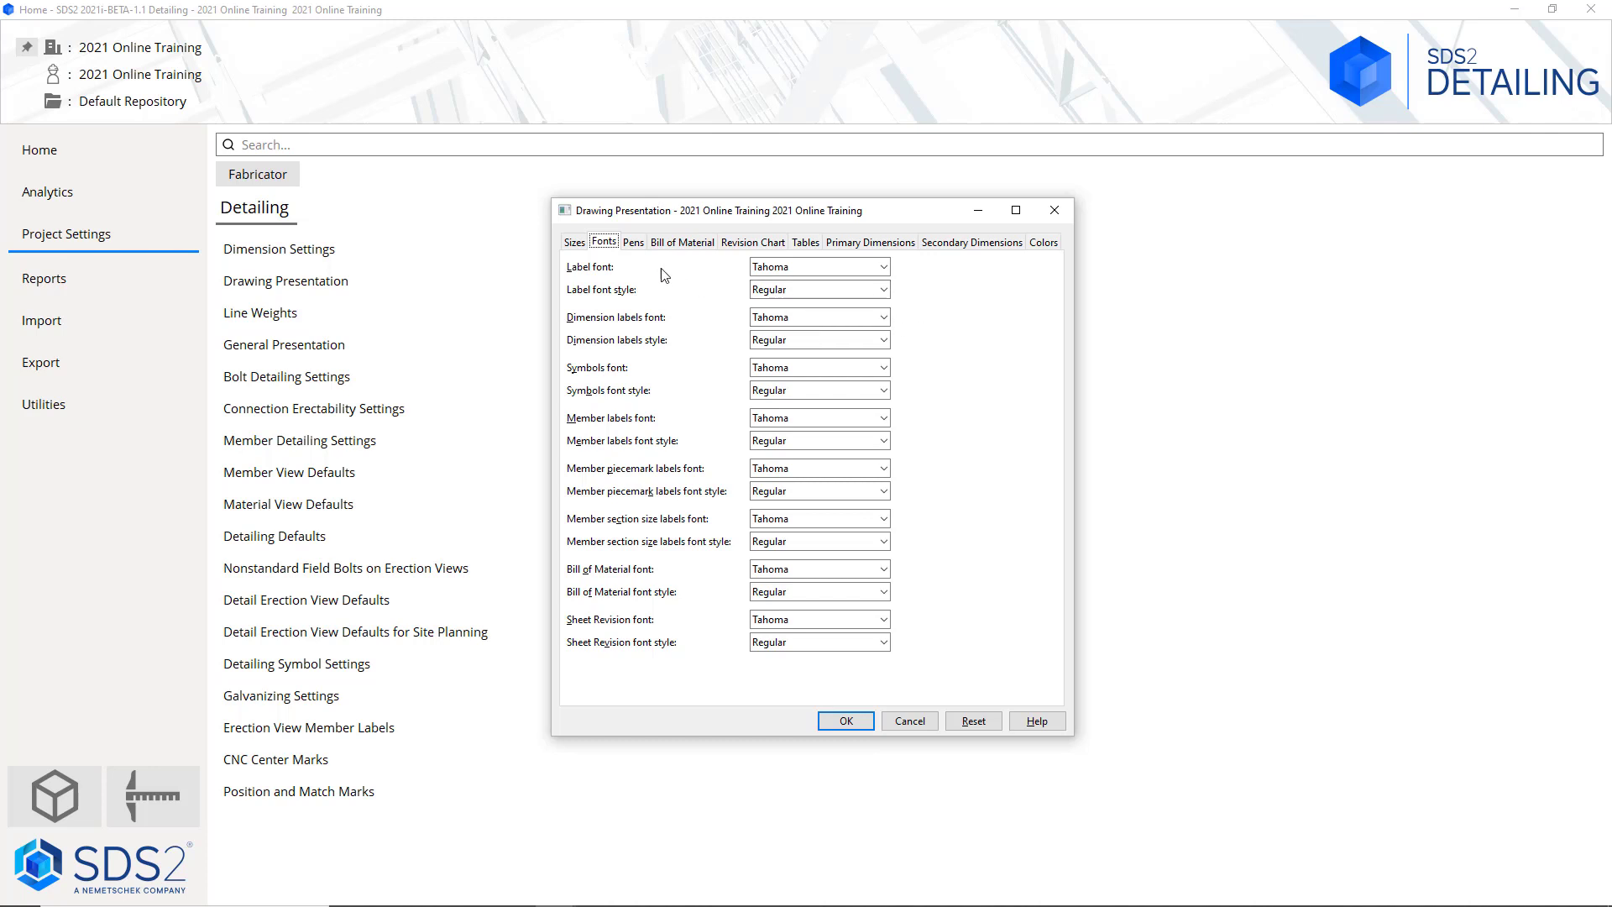
{"action": "left_click", "coordinate": [635, 244]}
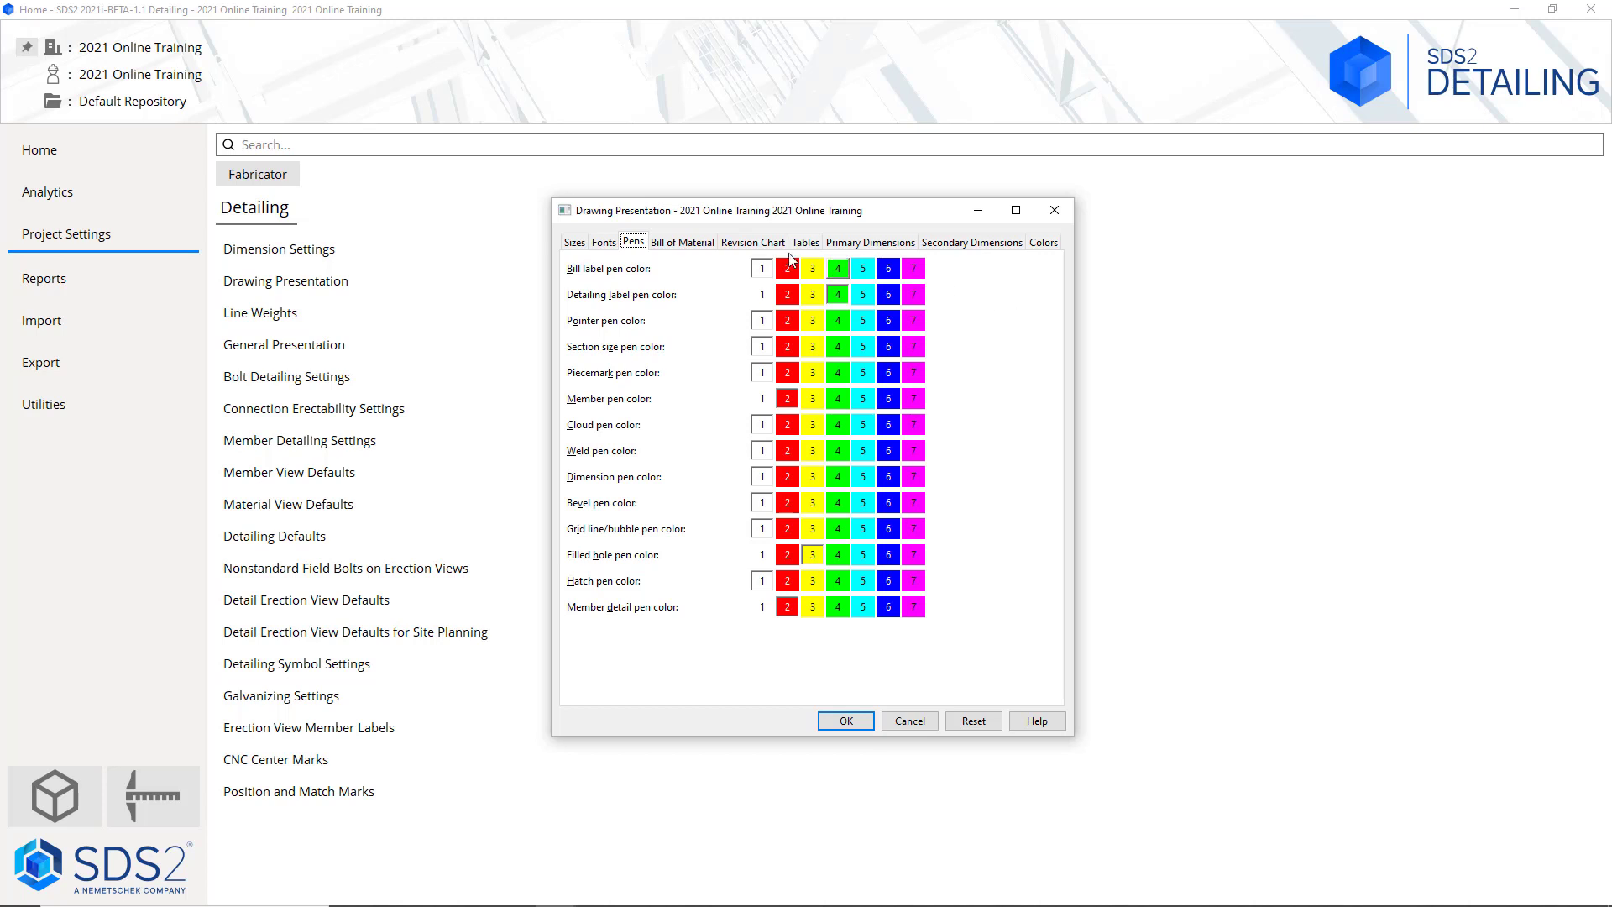
{"action": "left_click", "coordinate": [673, 243]}
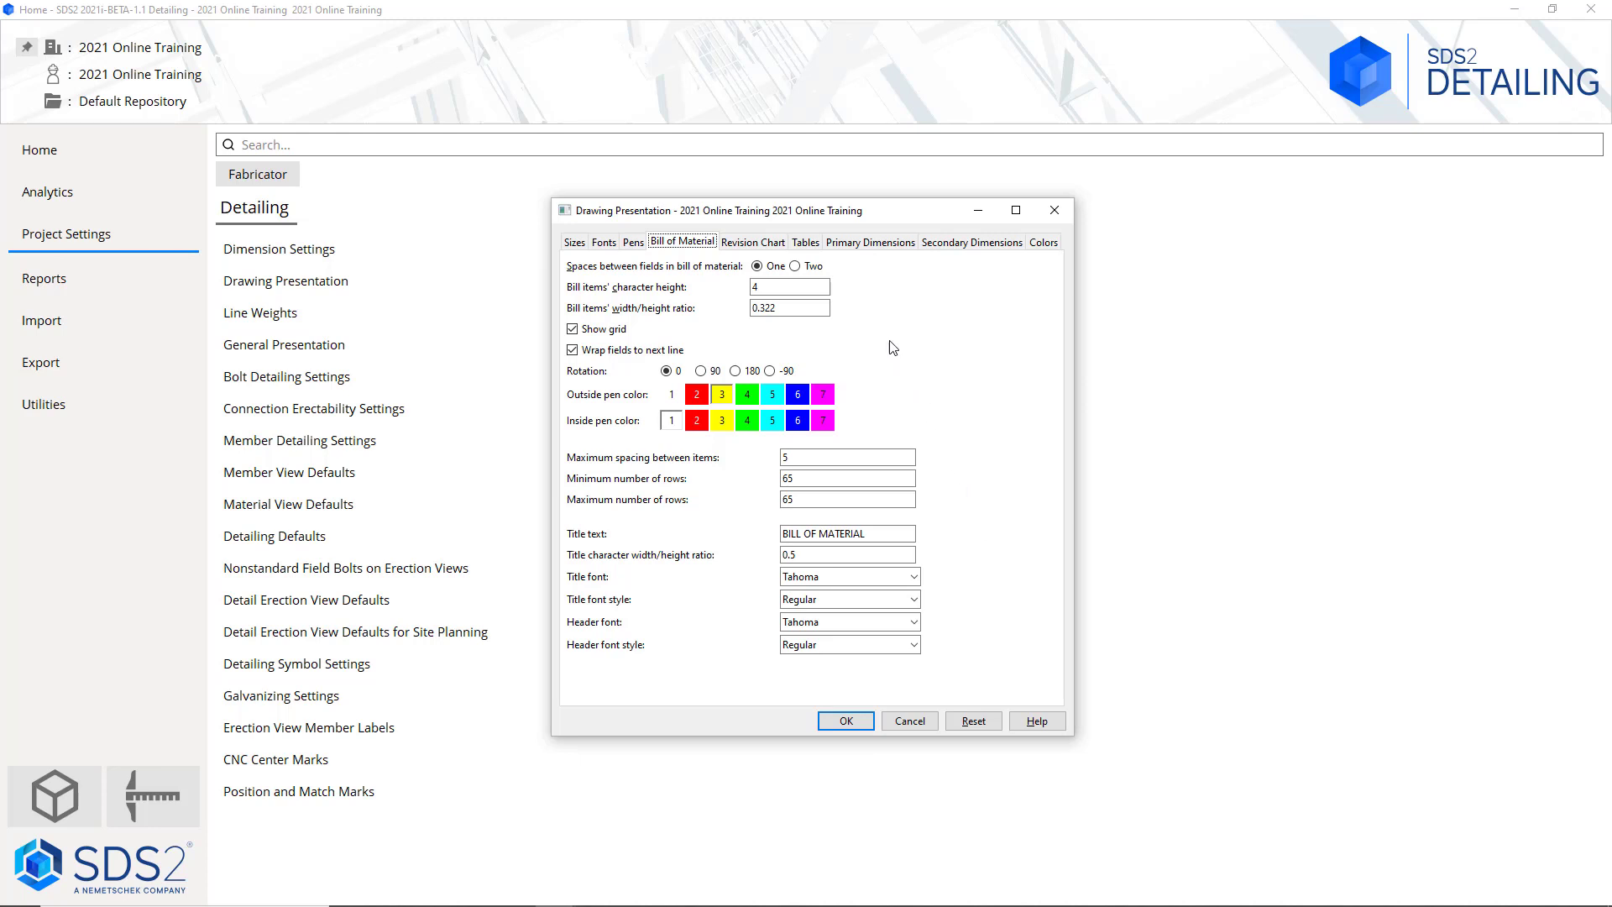
{"action": "left_click", "coordinate": [768, 245]}
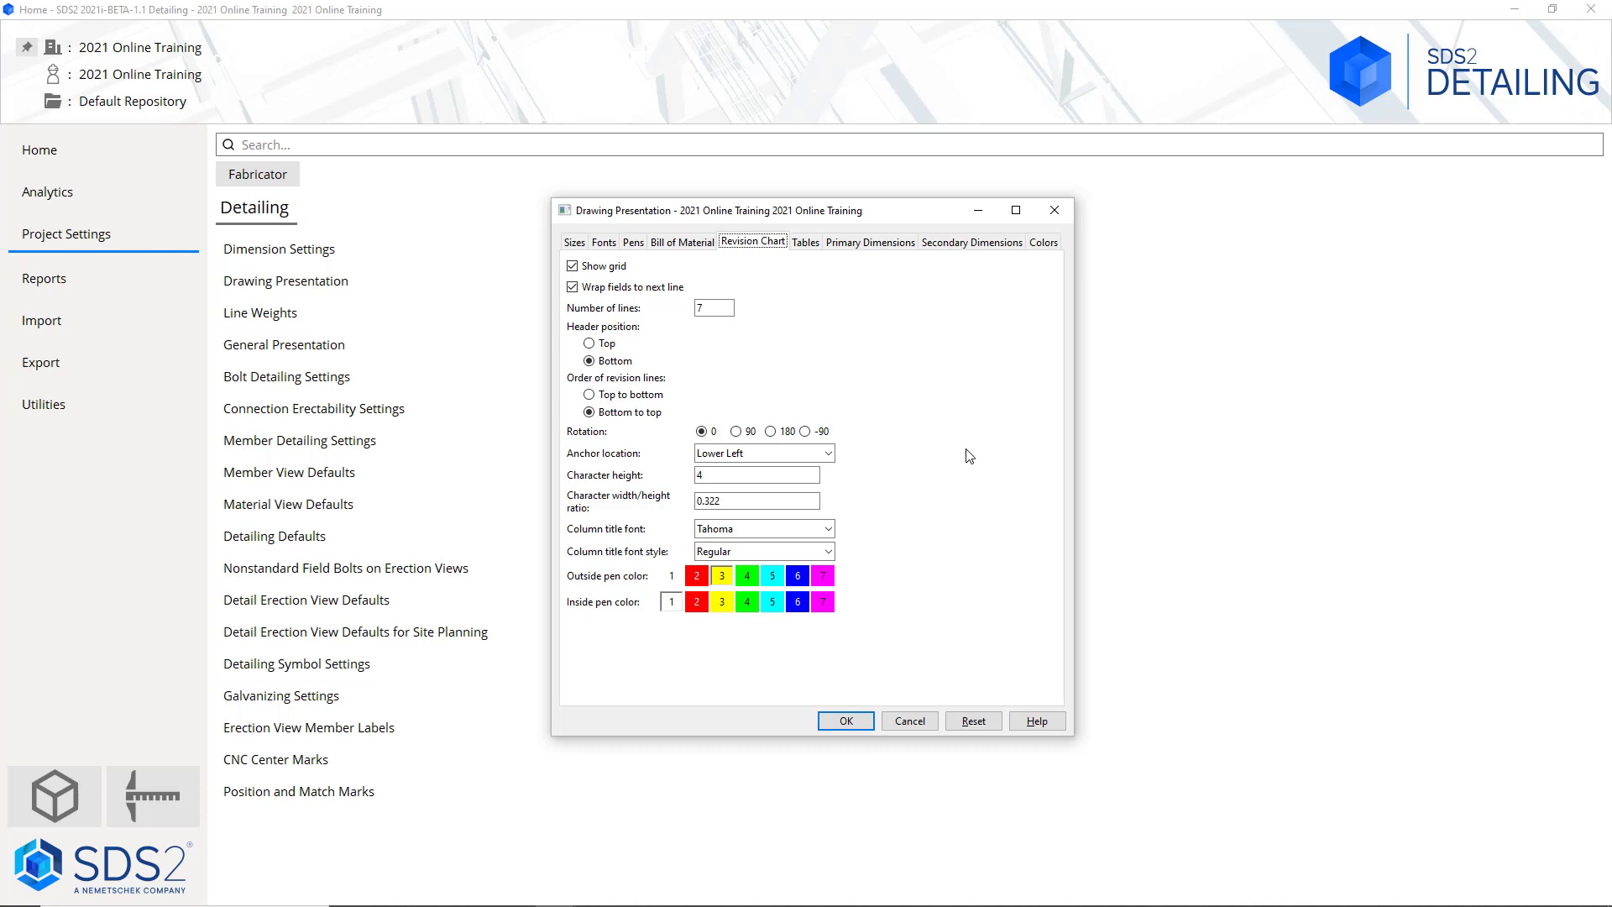
{"action": "left_click", "coordinate": [827, 453]}
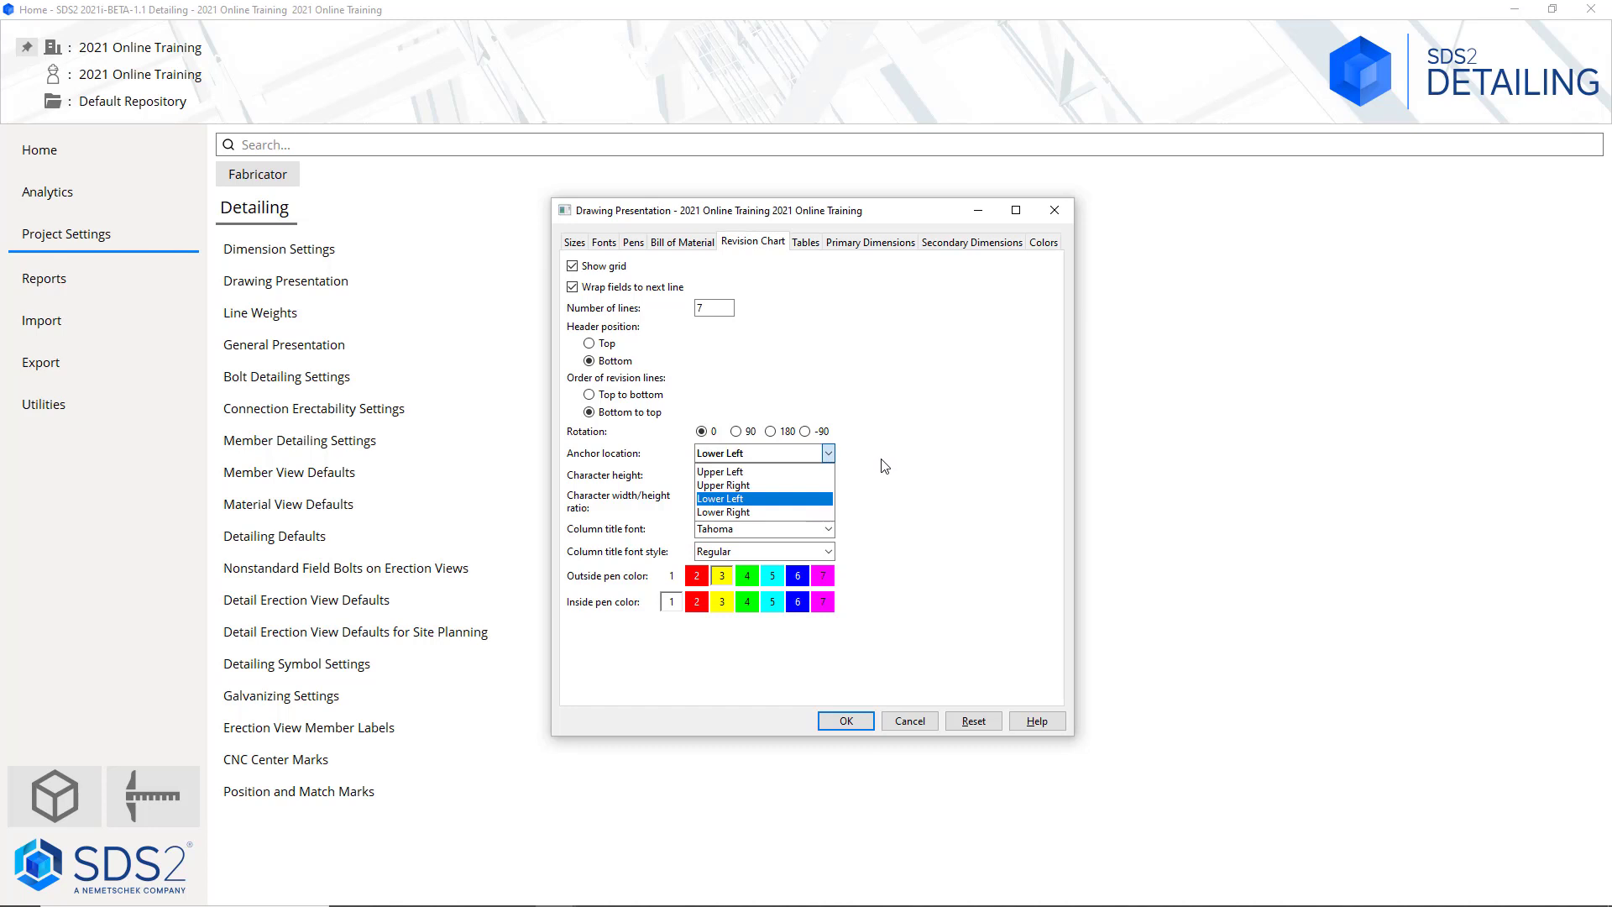
{"action": "left_click", "coordinate": [885, 466]}
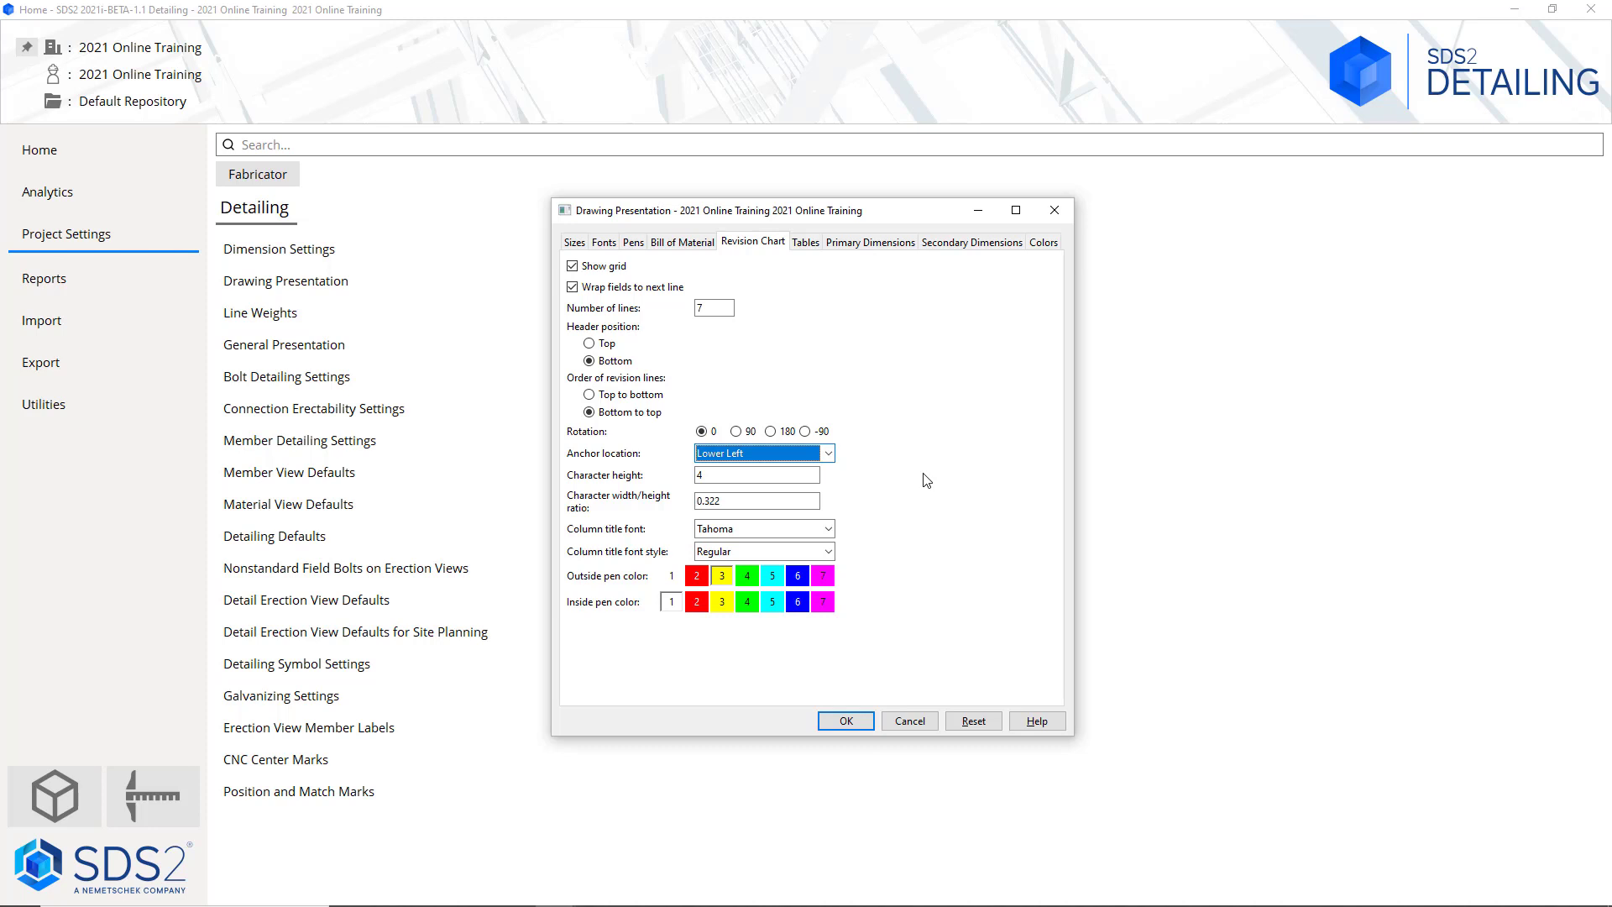
Review the tables, primary and secondary dimensions and layer color settings of the Drawing Presentation, and cancel
{"action": "left_click", "coordinate": [811, 250]}
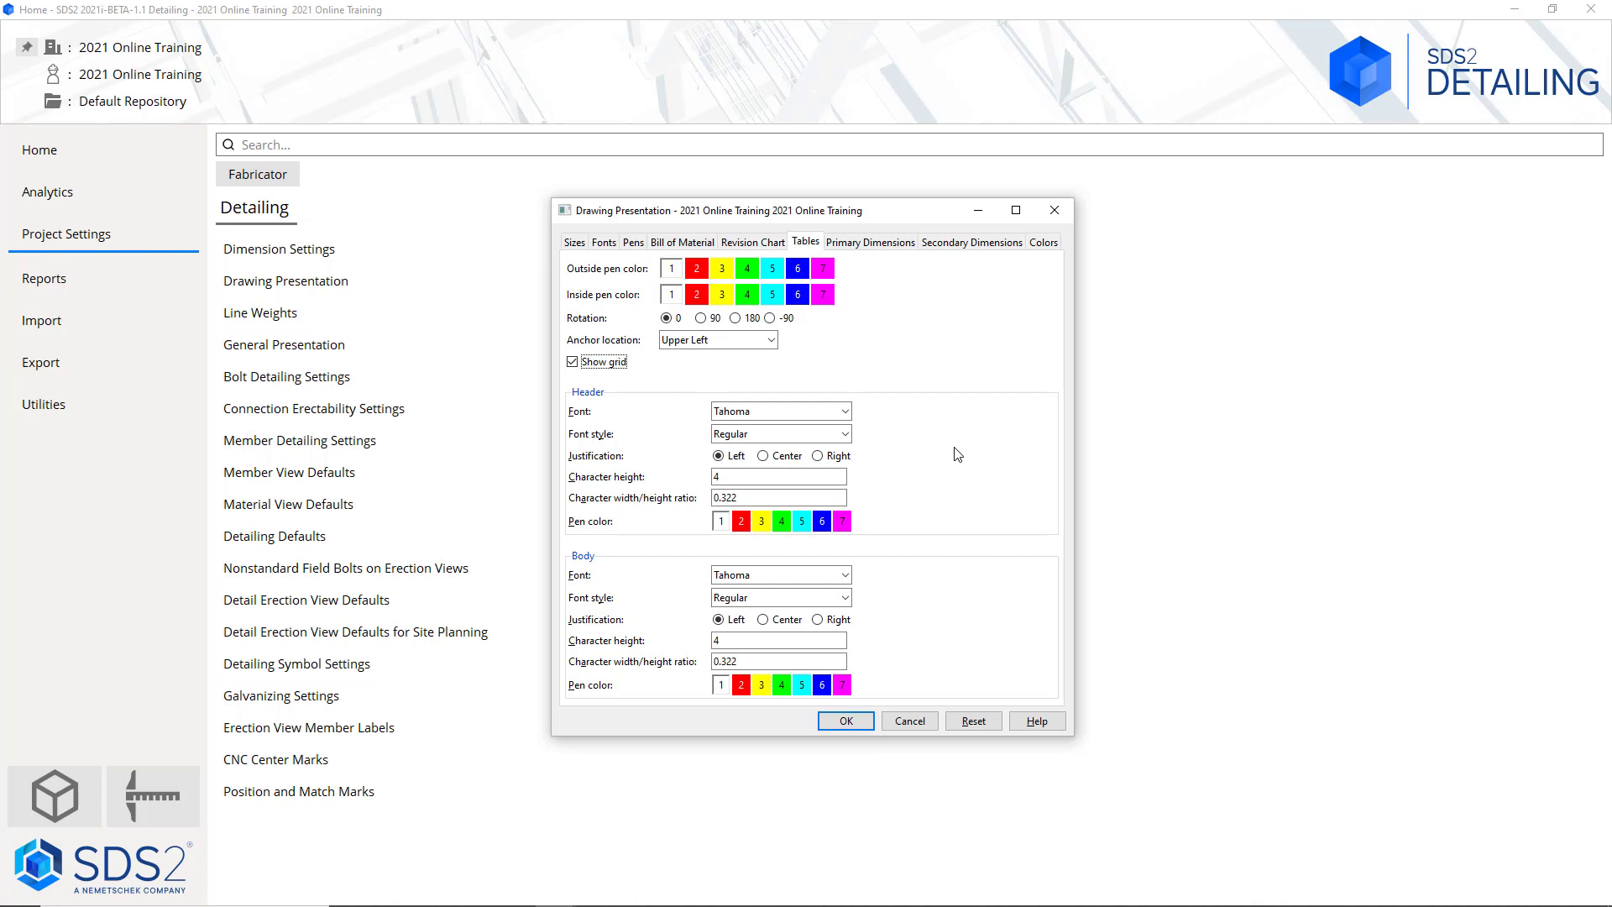
{"action": "left_click", "coordinate": [872, 243]}
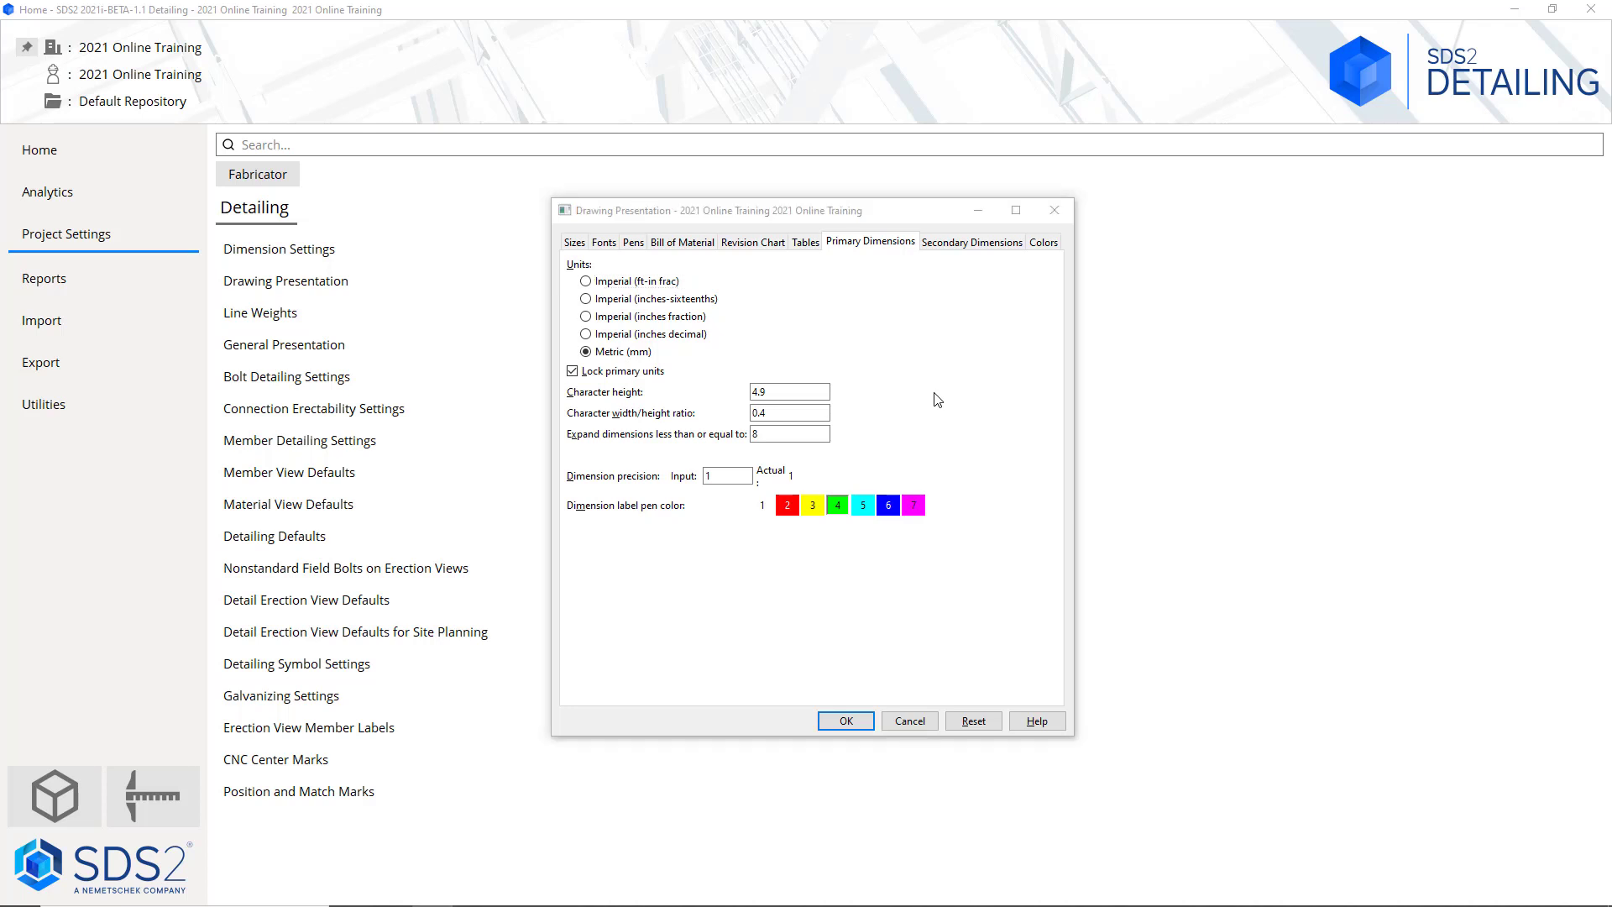
{"action": "left_click", "coordinate": [965, 250]}
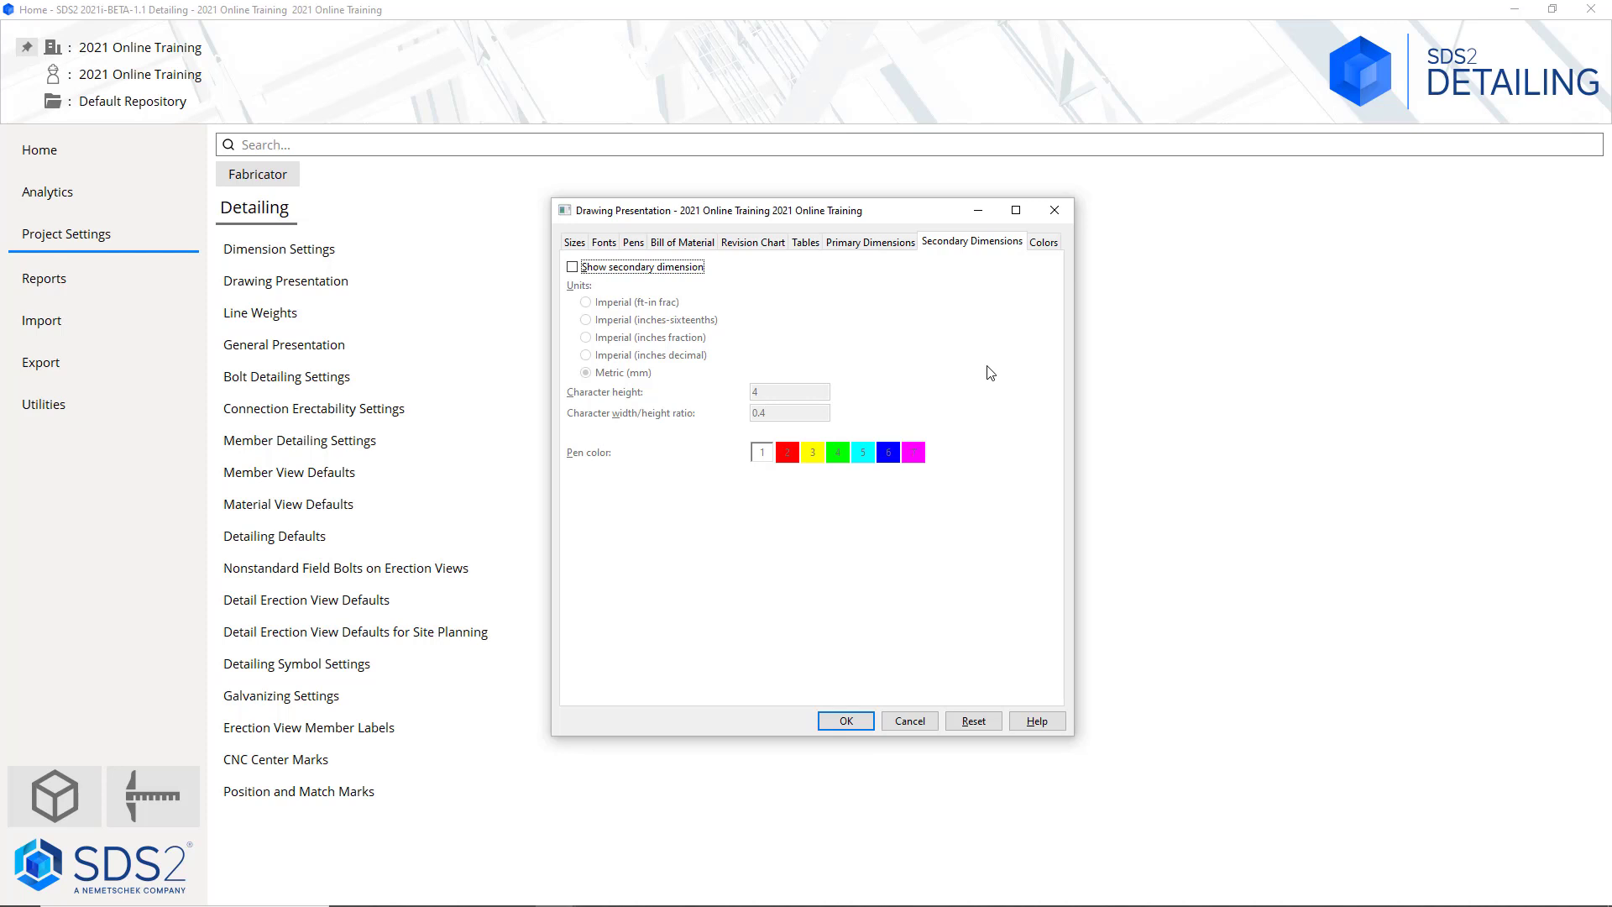
{"action": "left_click", "coordinate": [1043, 245]}
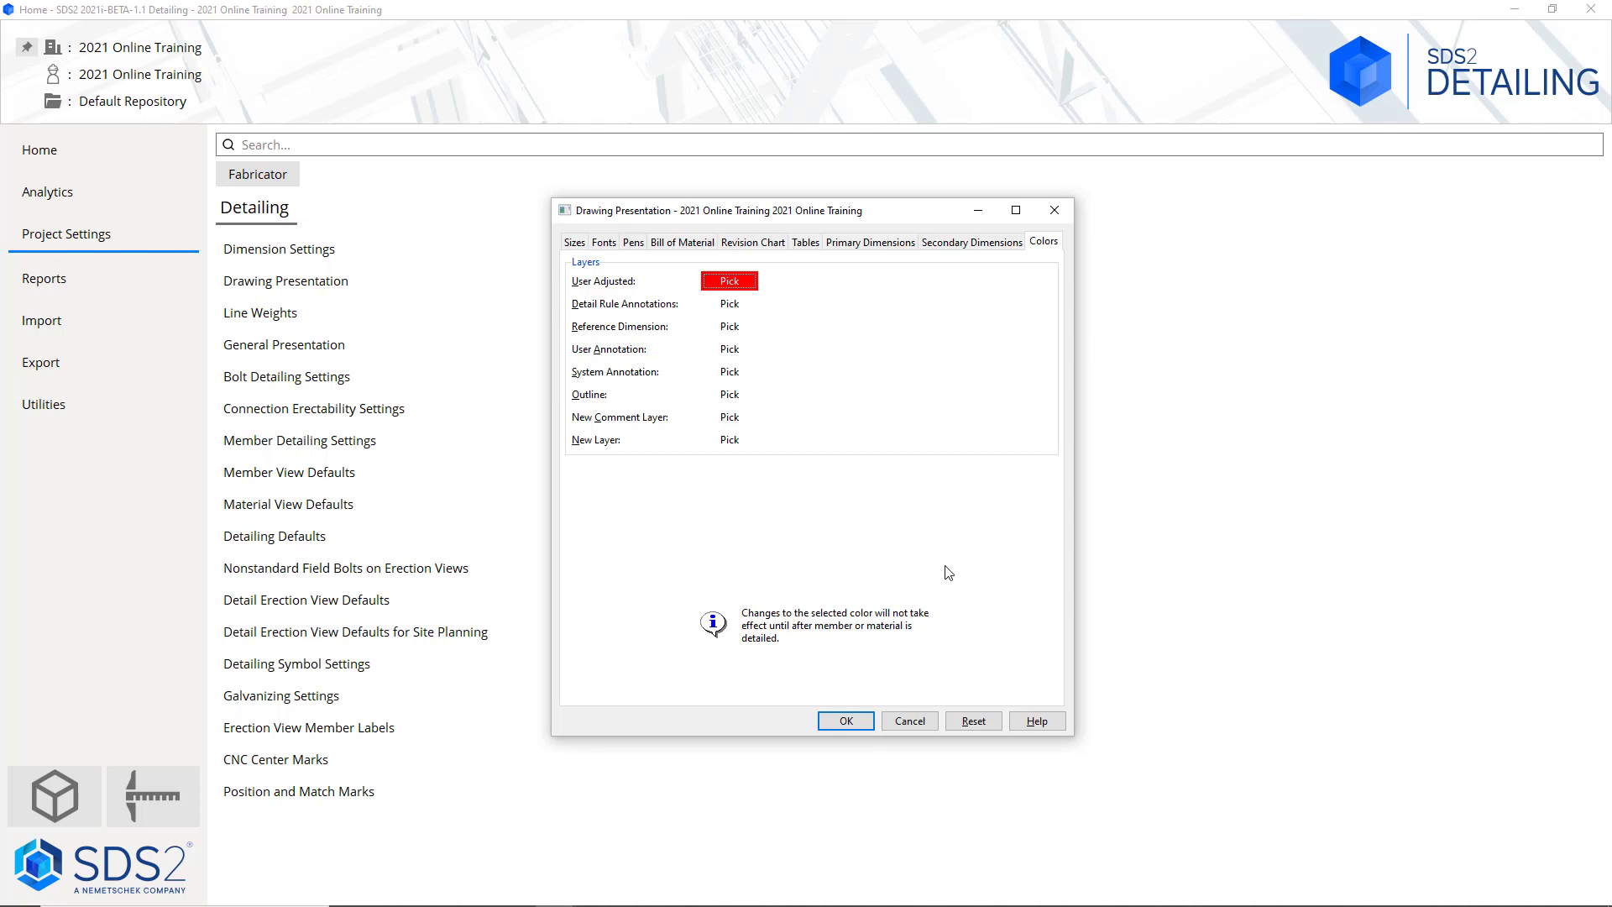
{"action": "left_click", "coordinate": [911, 722]}
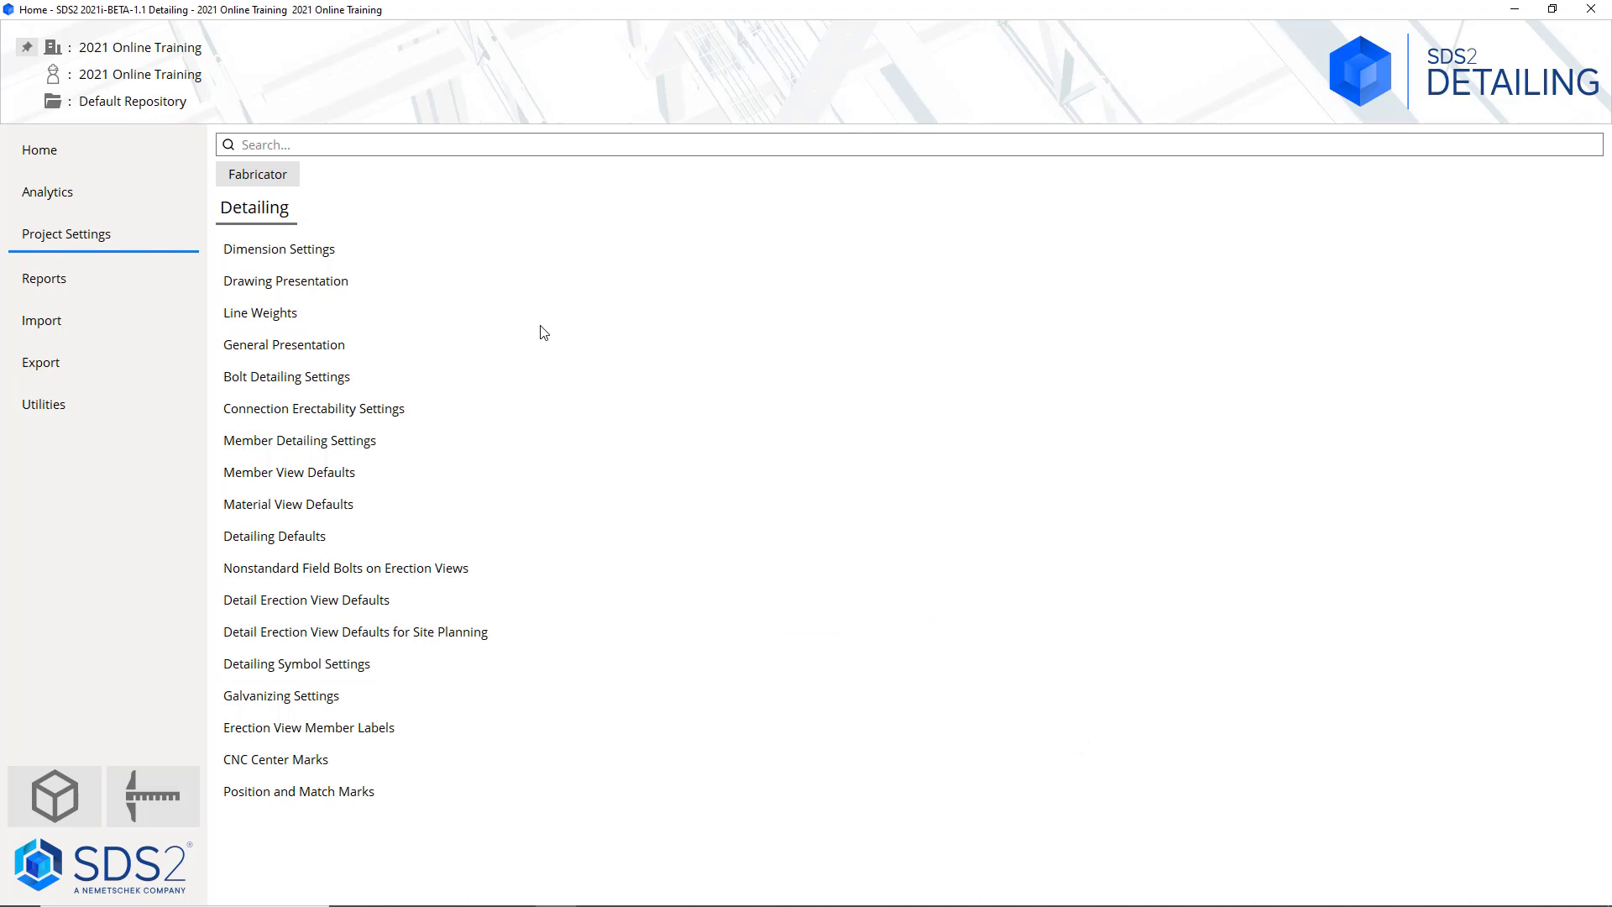
Review the pen Line Weights and the General Presentation settings, including the choices for clearing the detail flag, cancelling both without changes
{"action": "left_click", "coordinate": [412, 321]}
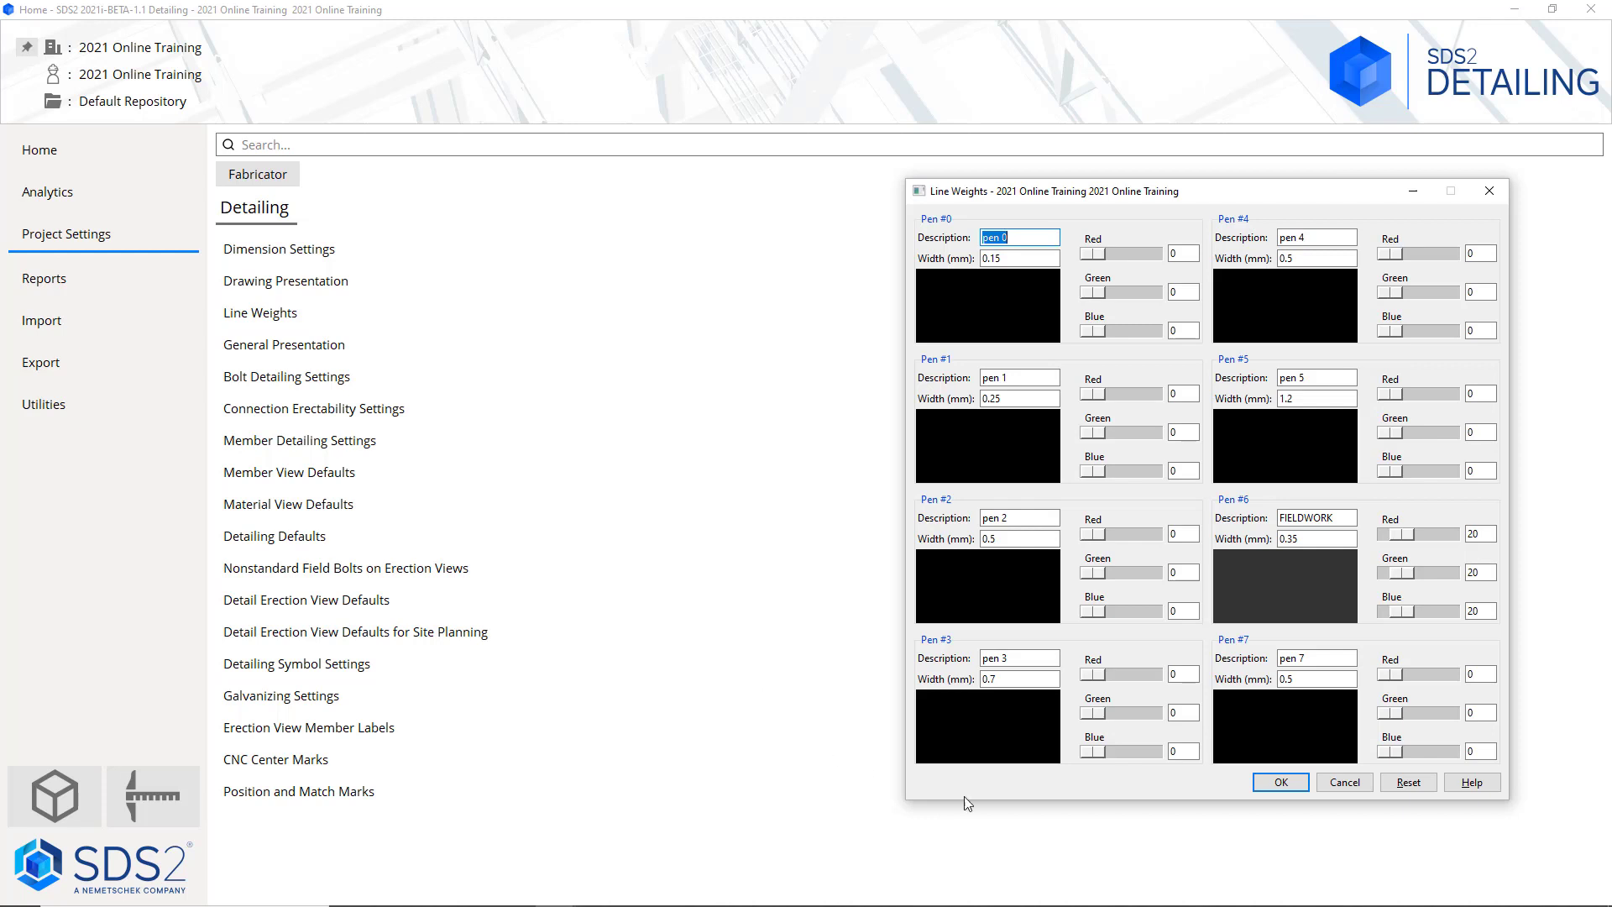
{"action": "left_click", "coordinate": [1344, 782]}
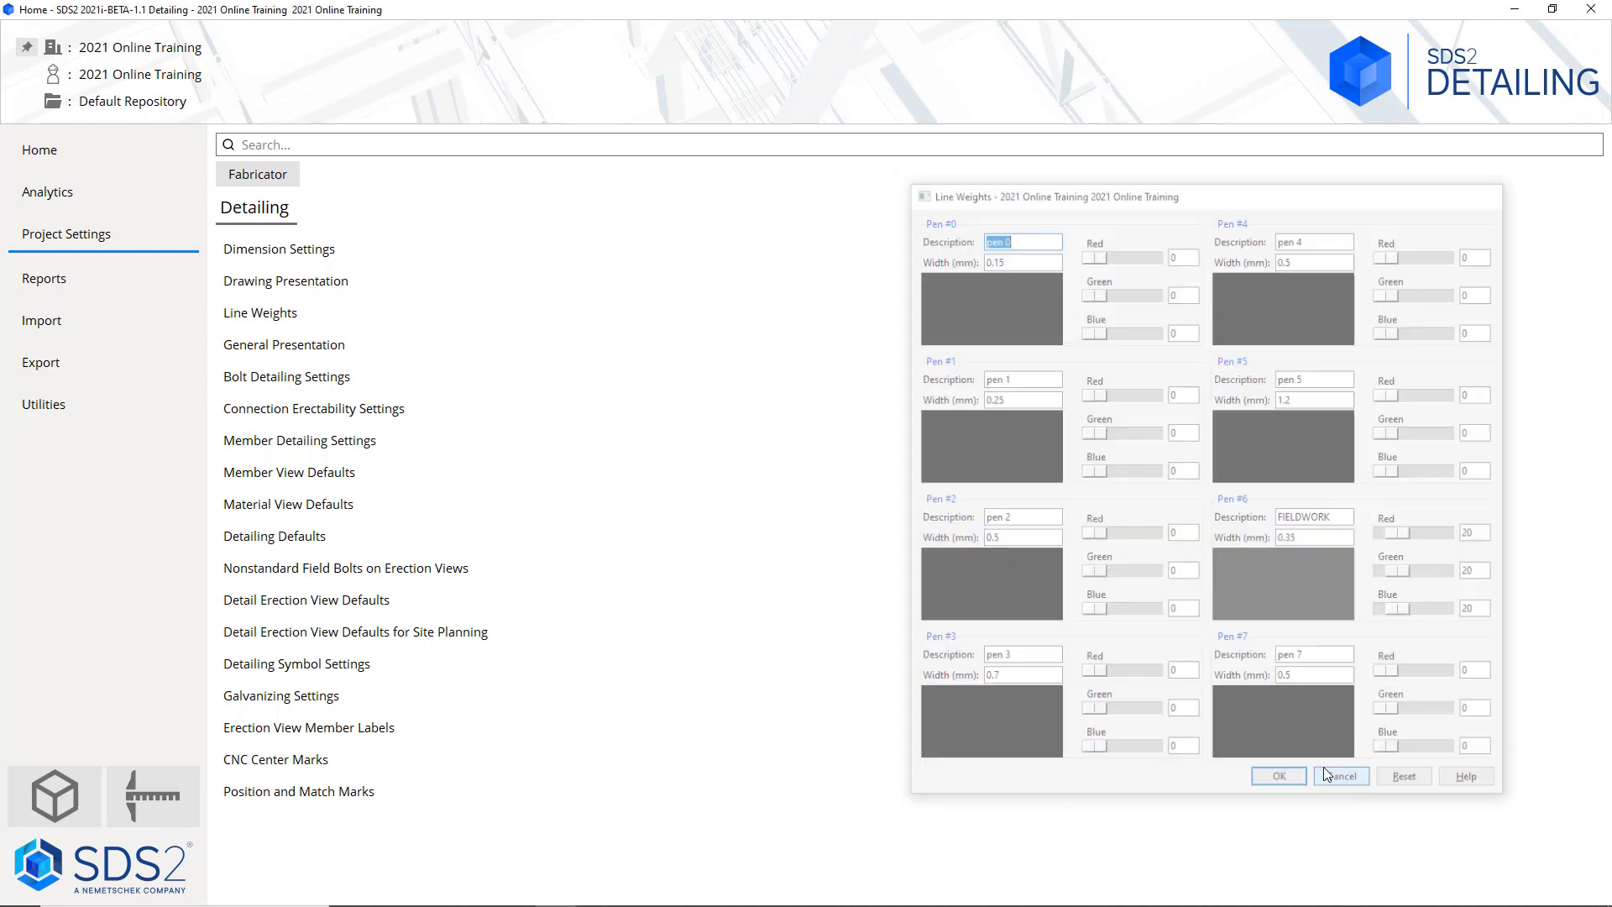
{"action": "left_click", "coordinate": [385, 359]}
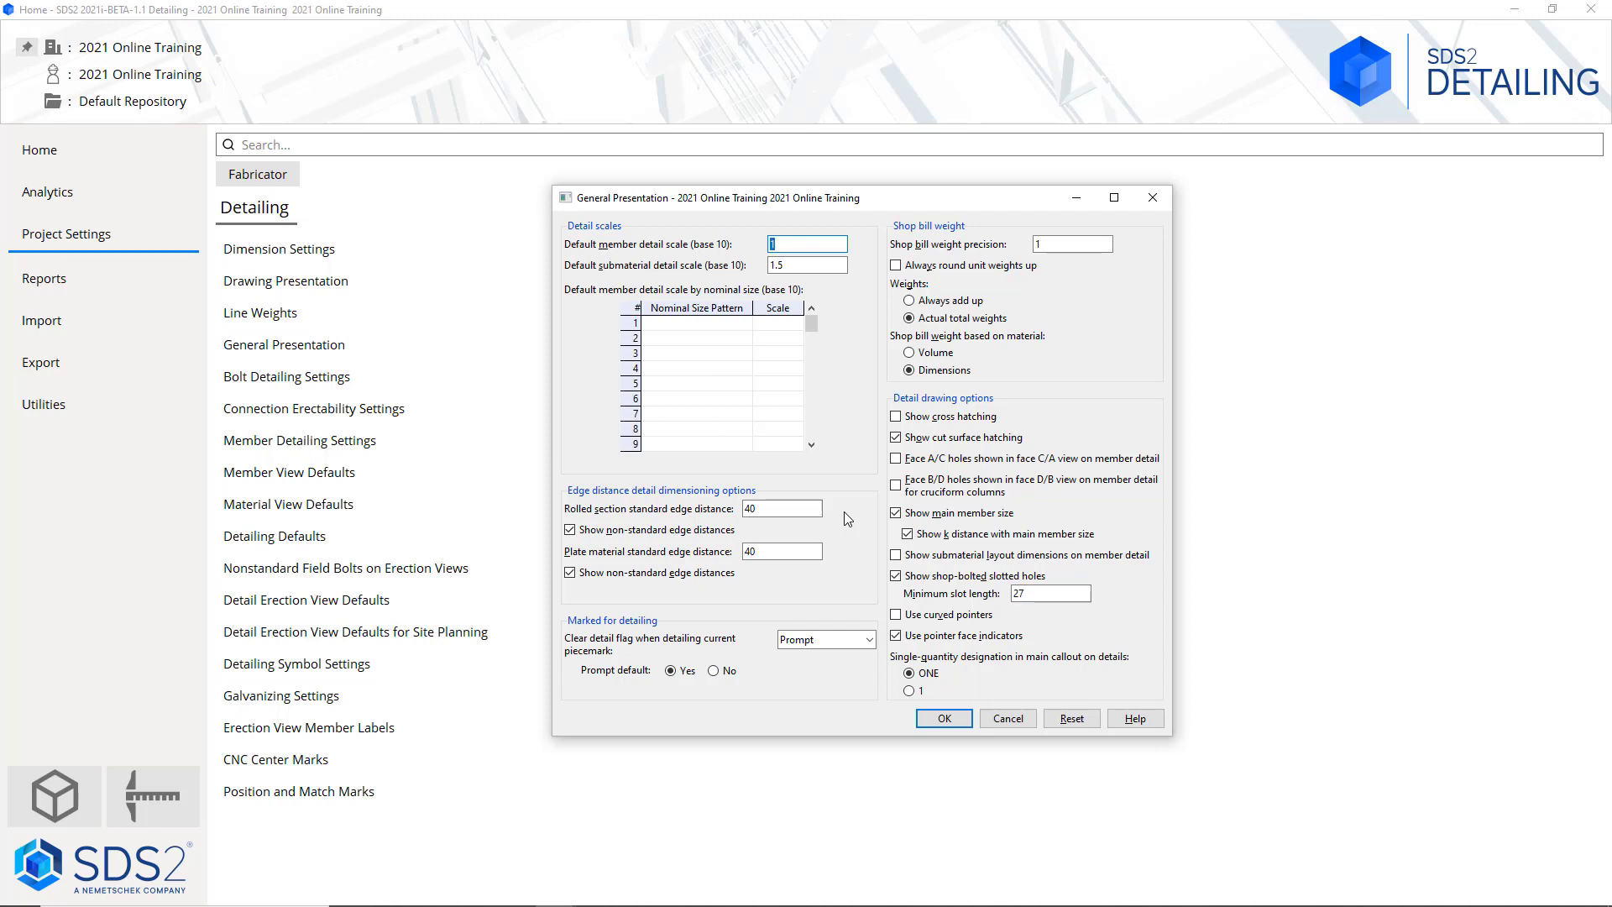
{"action": "left_click", "coordinate": [868, 640]}
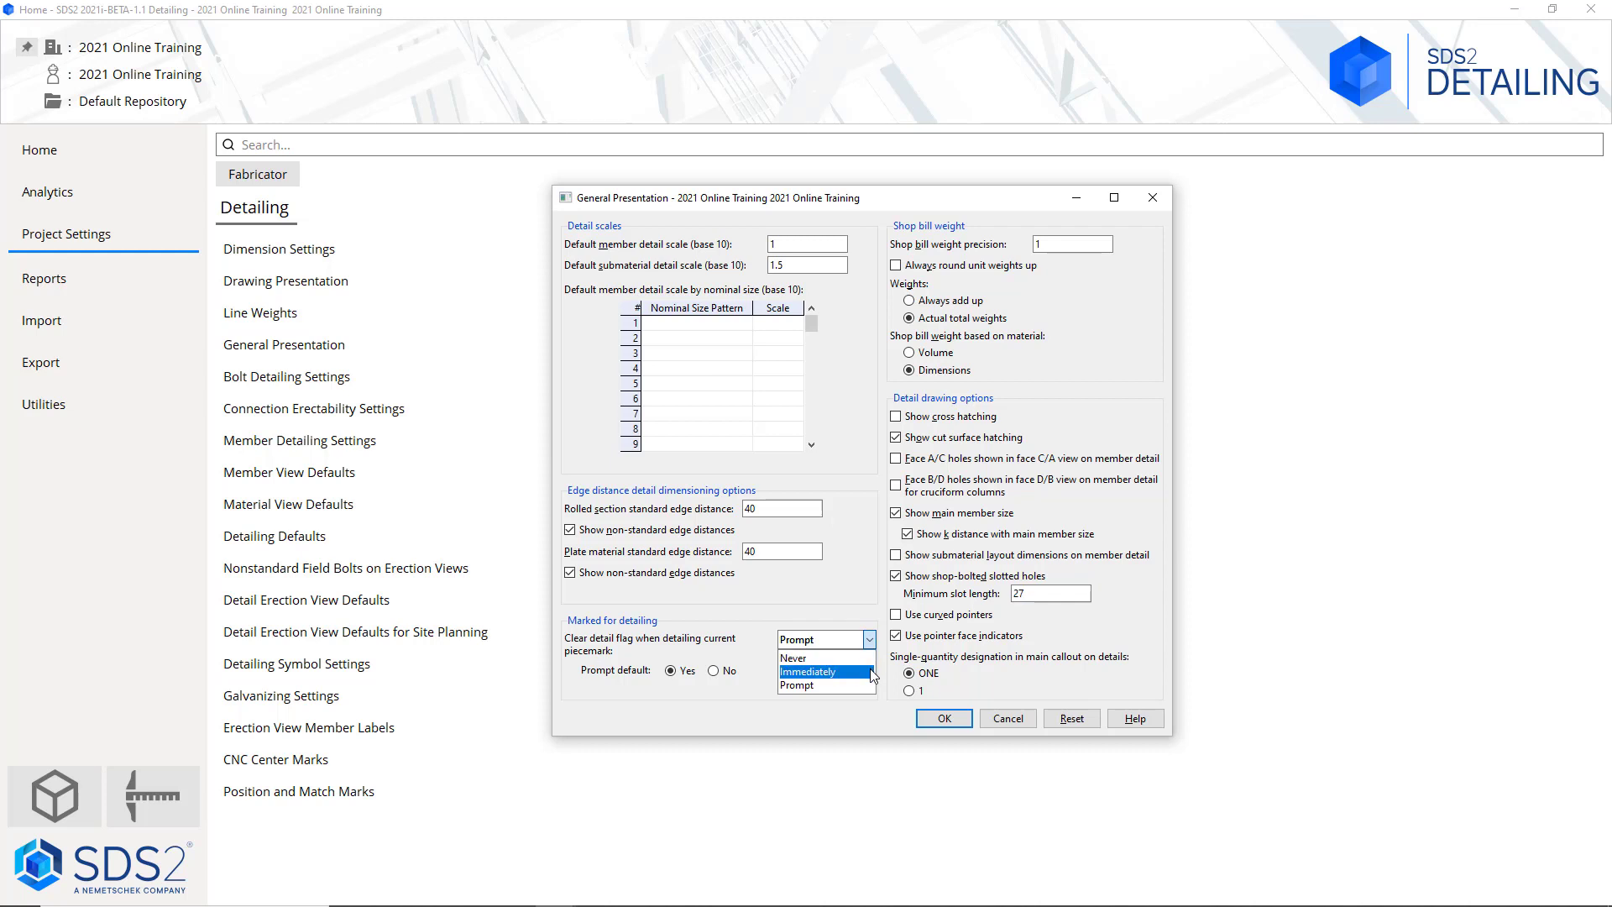
{"action": "left_click", "coordinate": [865, 607]}
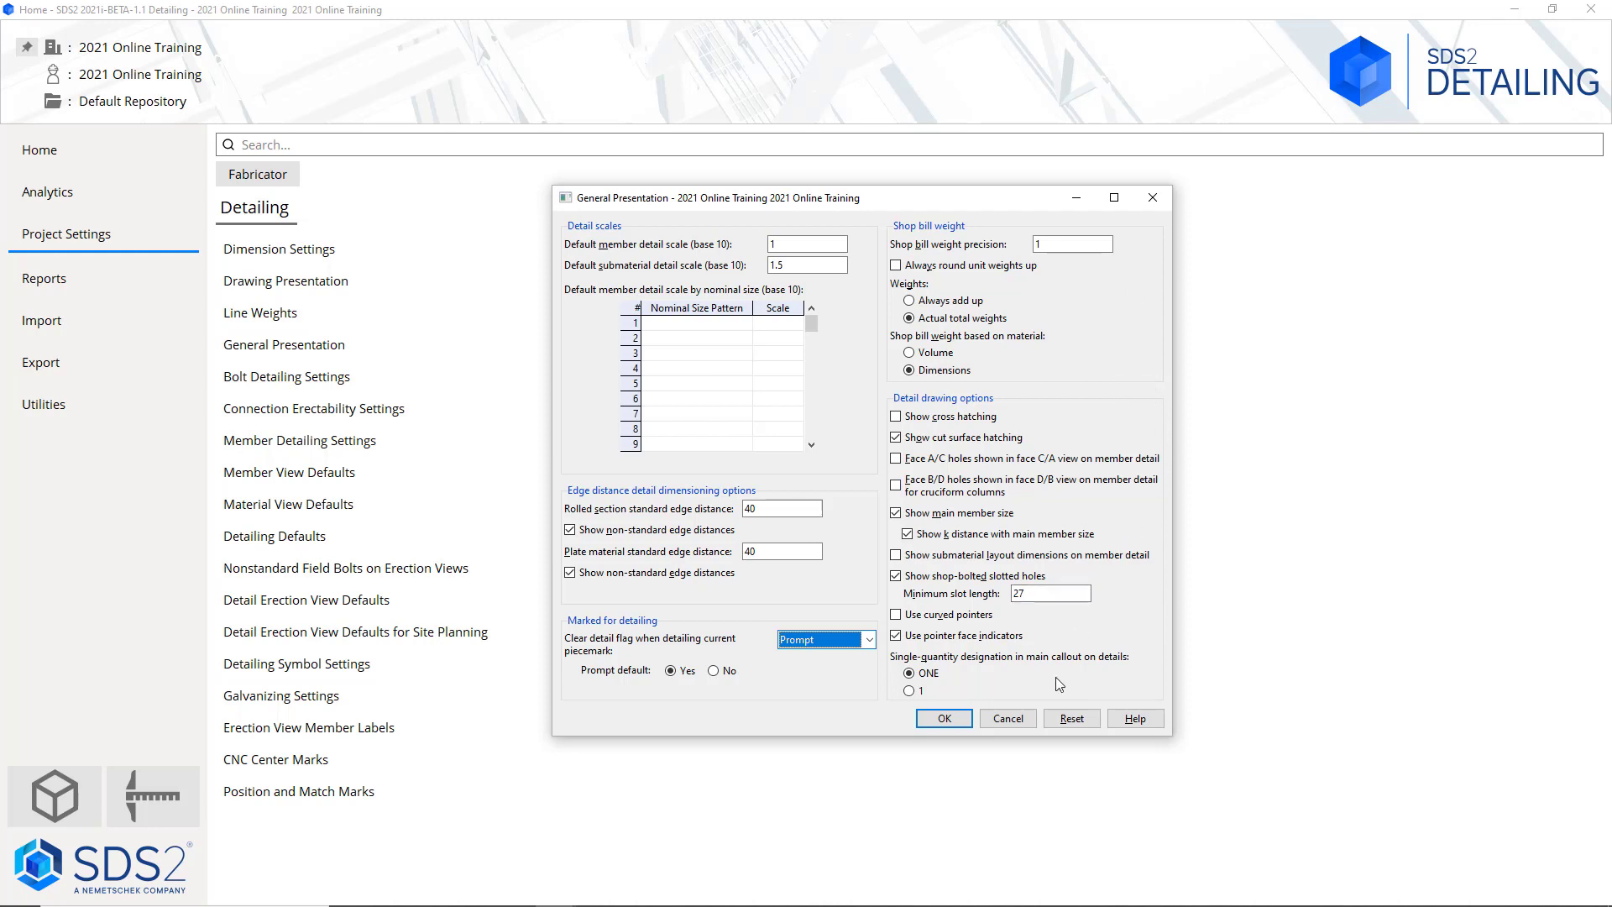
{"action": "left_click", "coordinate": [1021, 721]}
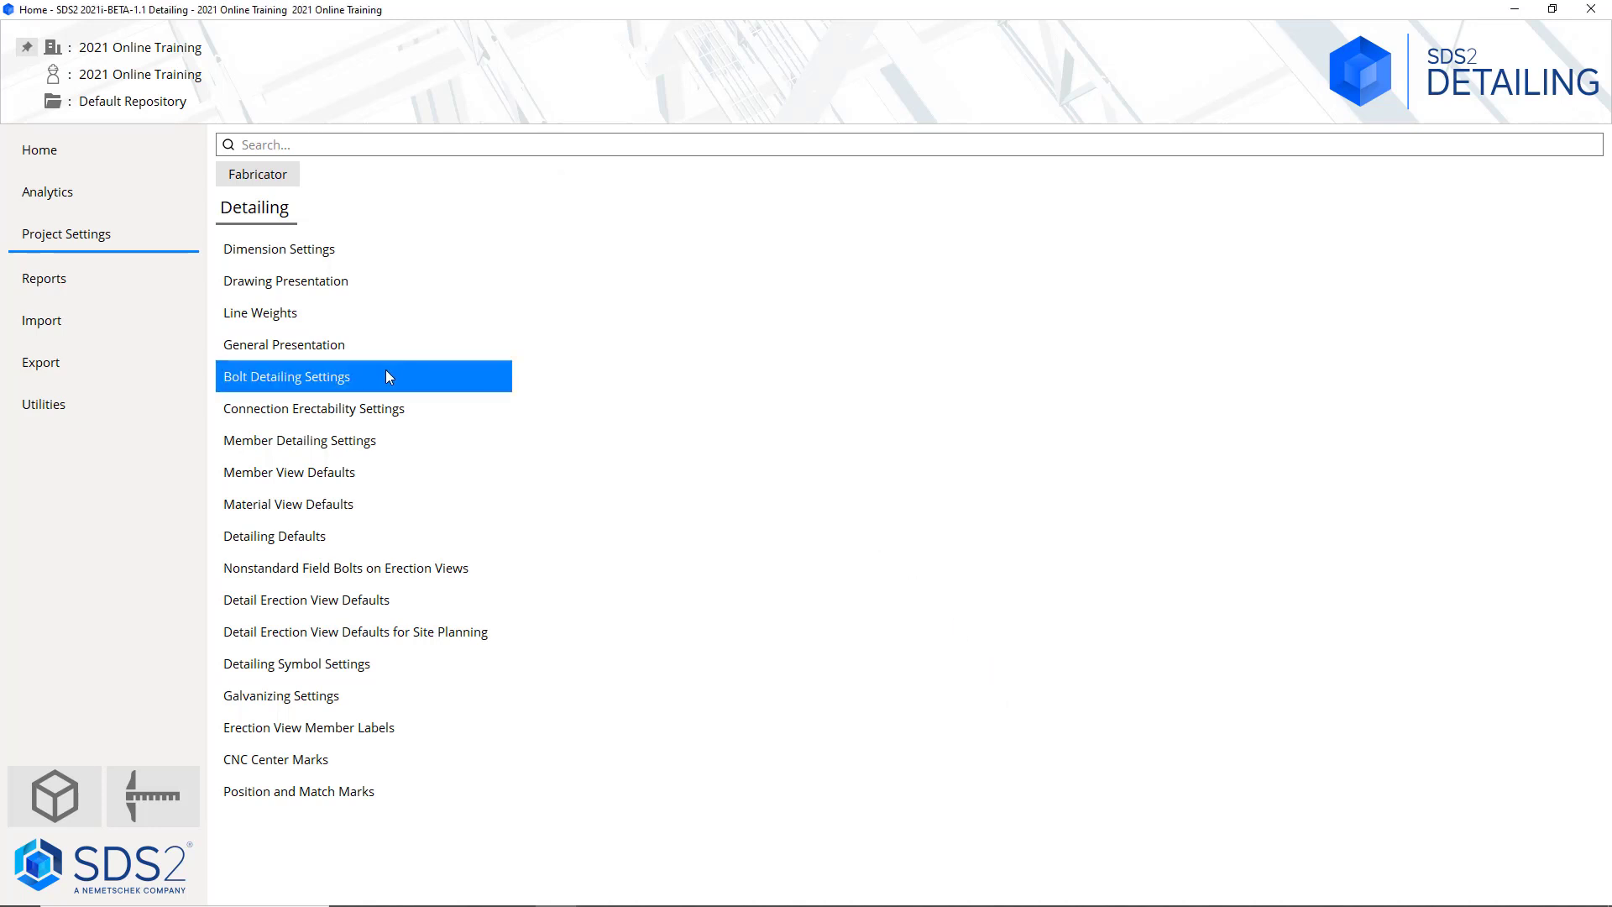
Review the Bolt Detailing Settings, including the choices for bolt designation on details and bolt summary format, and cancel
{"action": "left_click", "coordinate": [389, 376]}
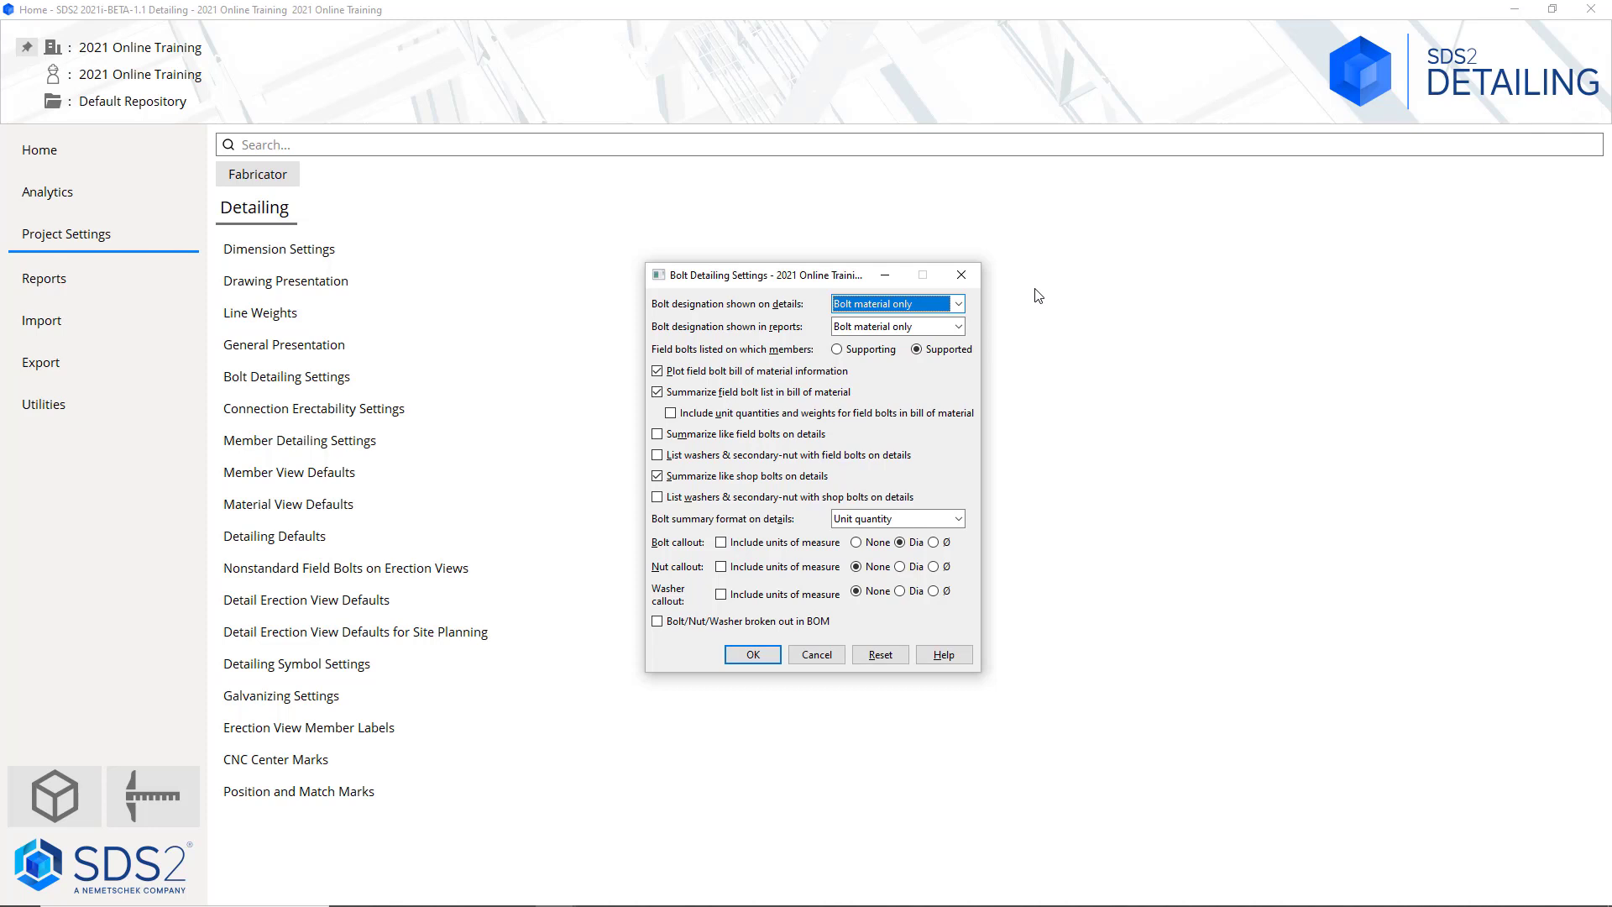
{"action": "left_click", "coordinate": [958, 304]}
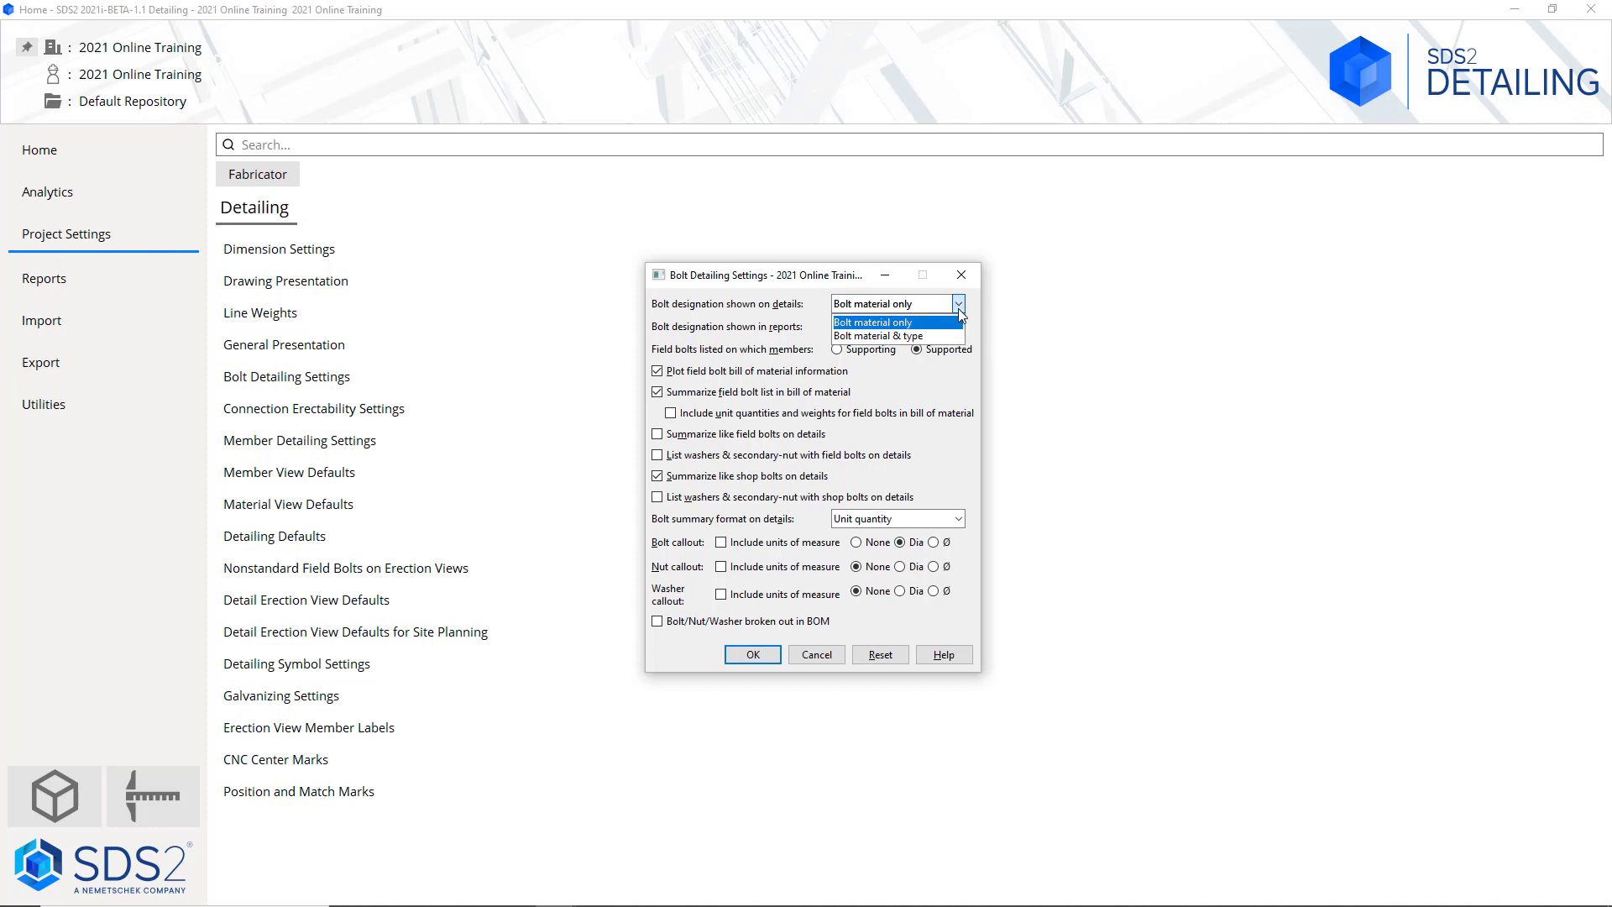
{"action": "left_click", "coordinate": [1041, 316]}
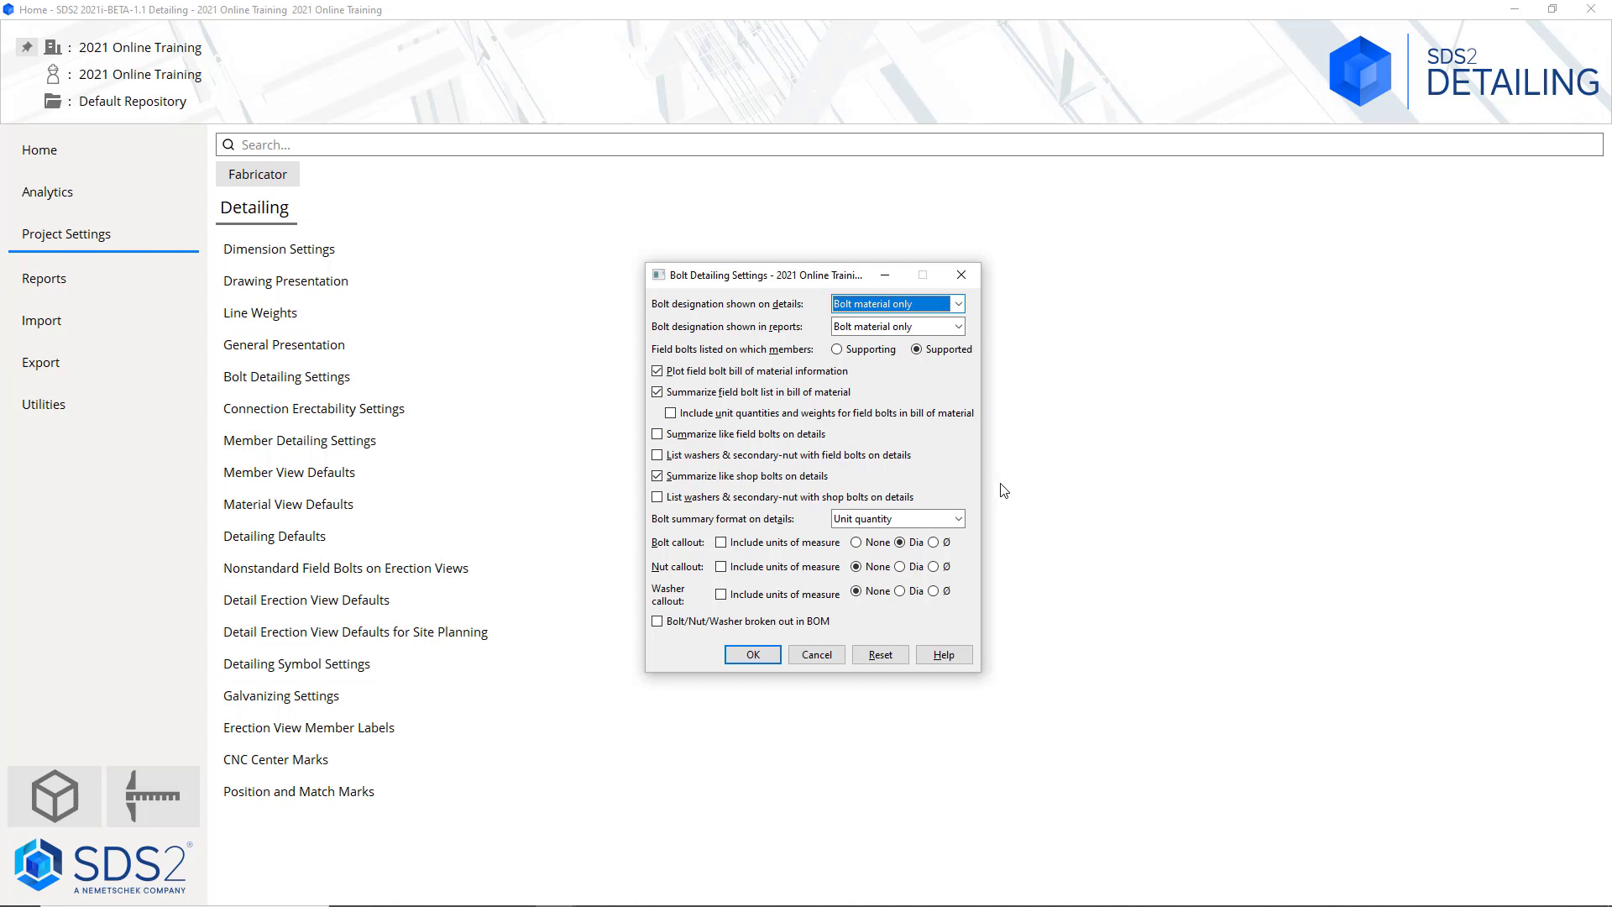
{"action": "left_click", "coordinate": [958, 520]}
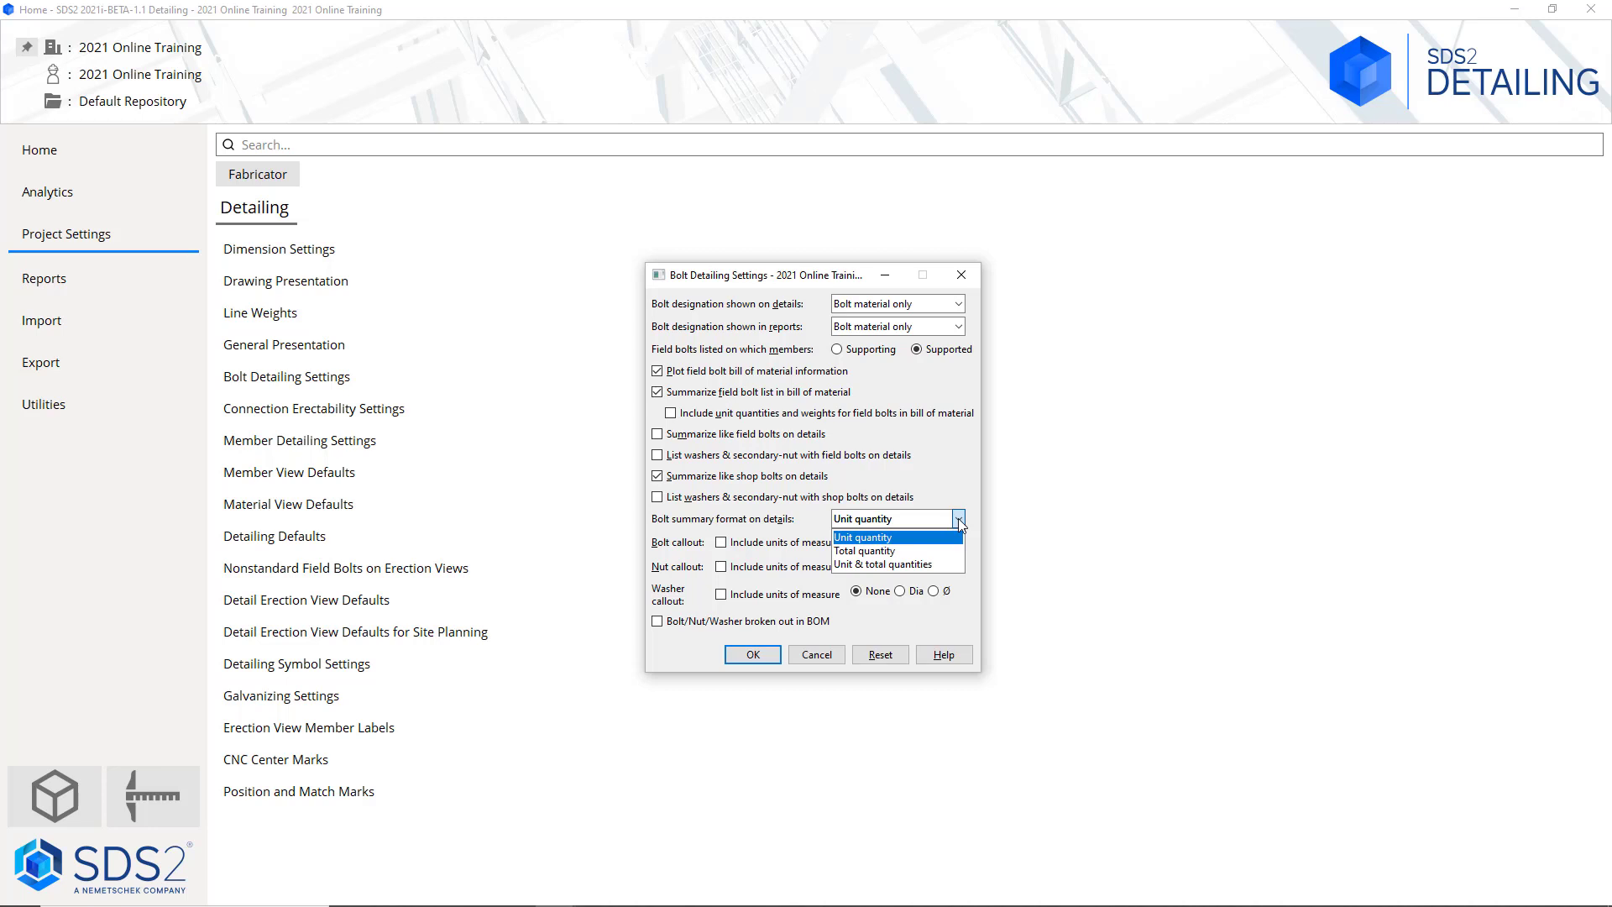
{"action": "left_click", "coordinate": [958, 518]}
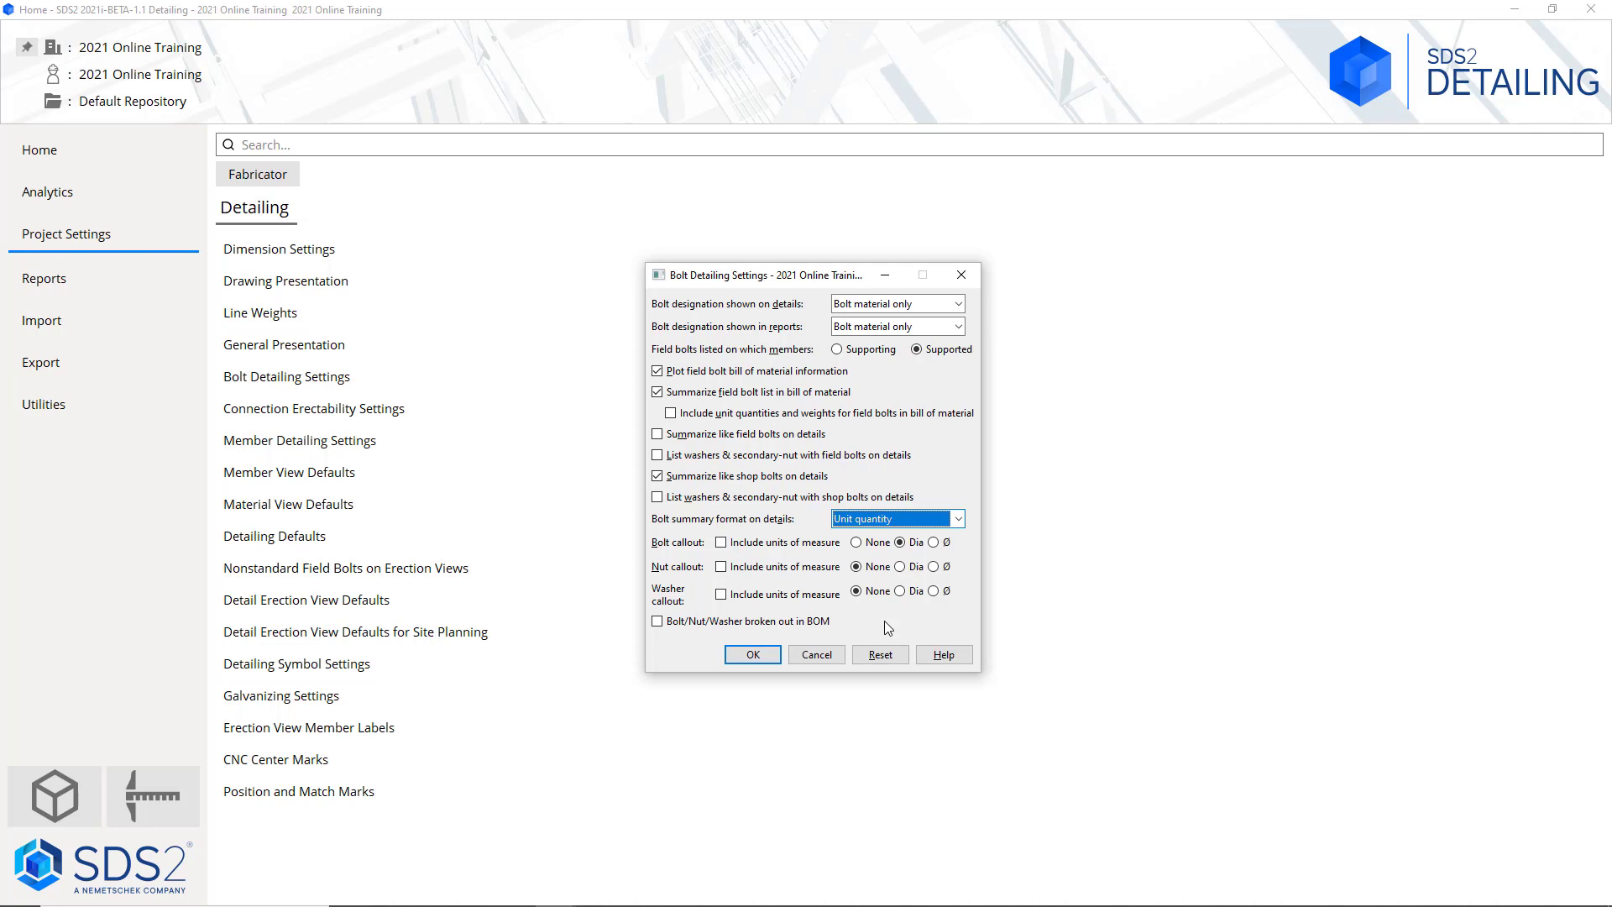
{"action": "left_click", "coordinate": [829, 658]}
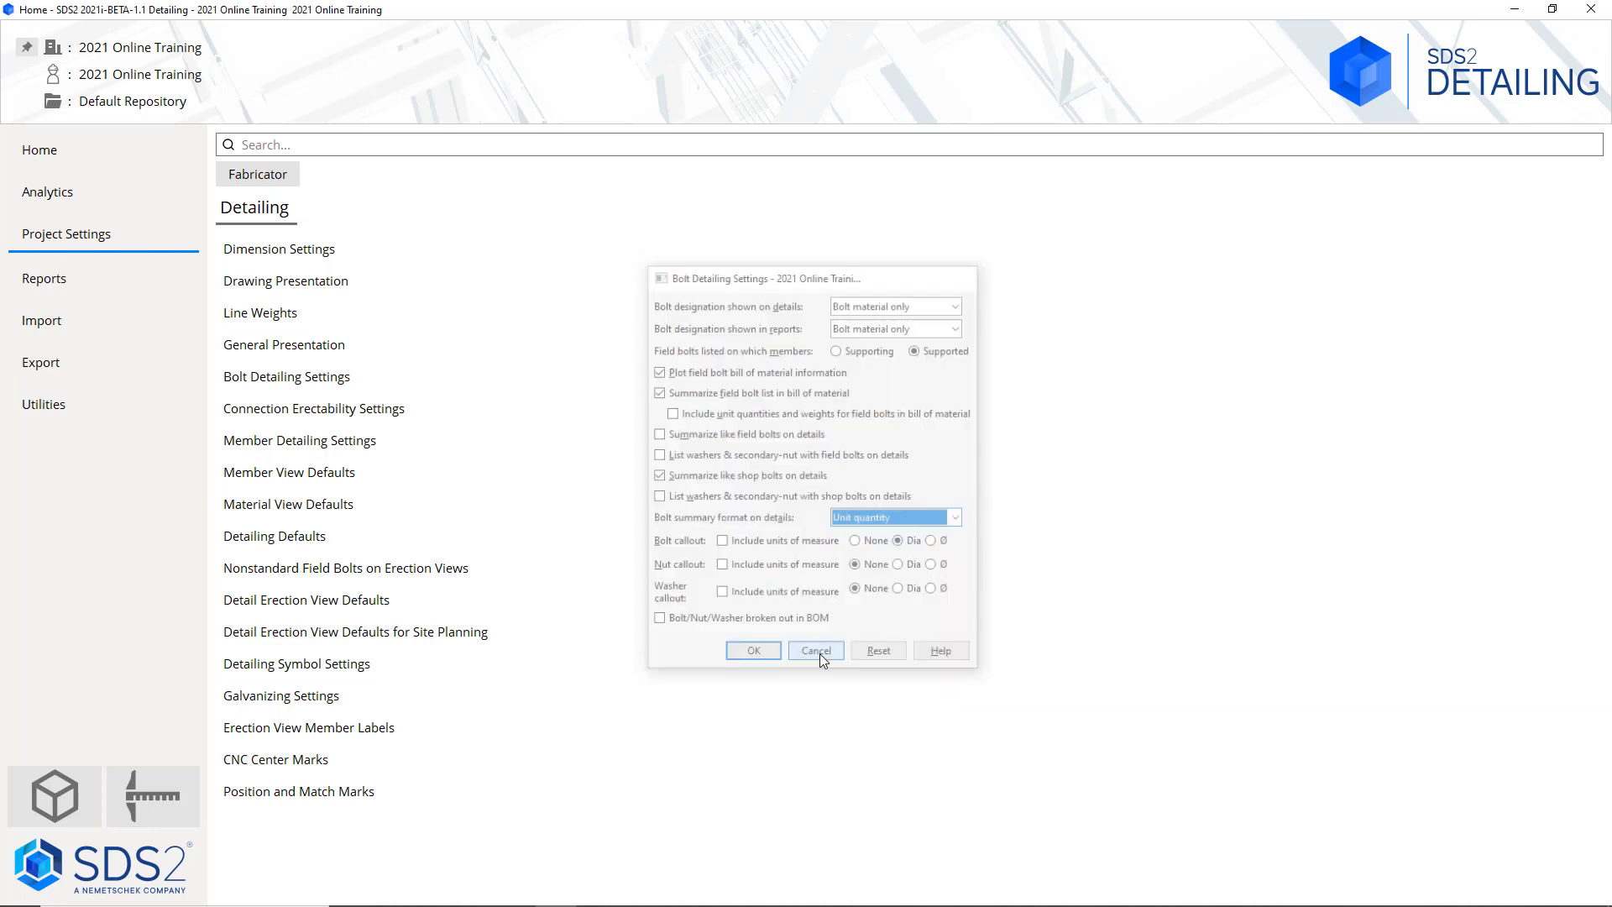
Review the Connection Erectability Settings, including the choices for field bolted stability angles and tension controlled tool type, and cancel
{"action": "left_click", "coordinate": [436, 408]}
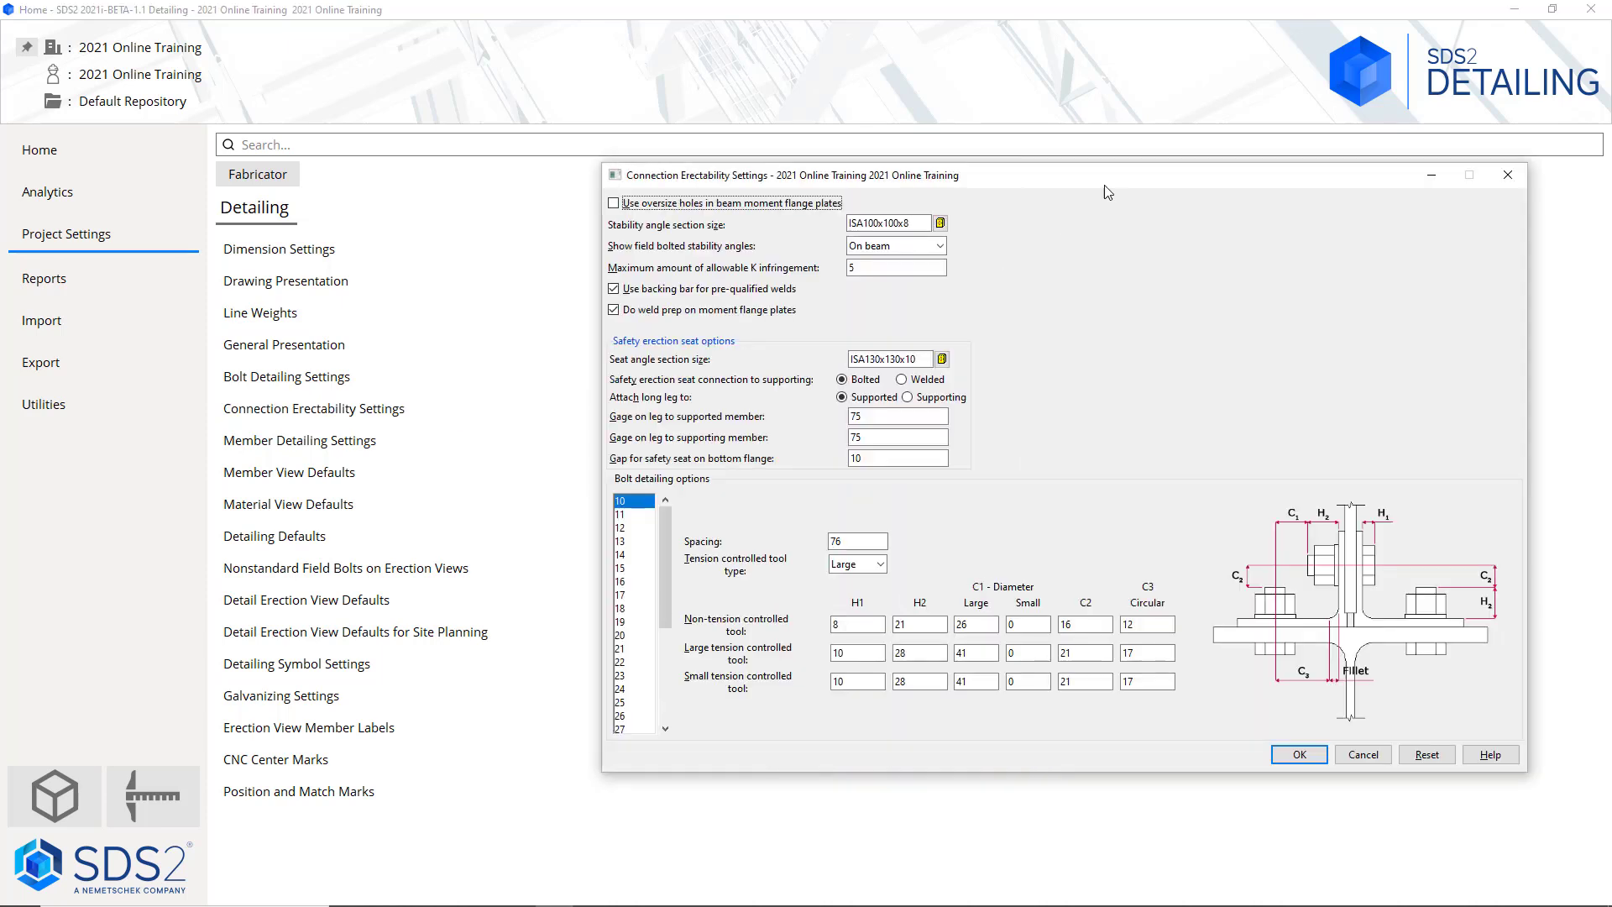
{"action": "left_click_drag", "start_coordinate": [1106, 175], "coordinate": [1084, 176]}
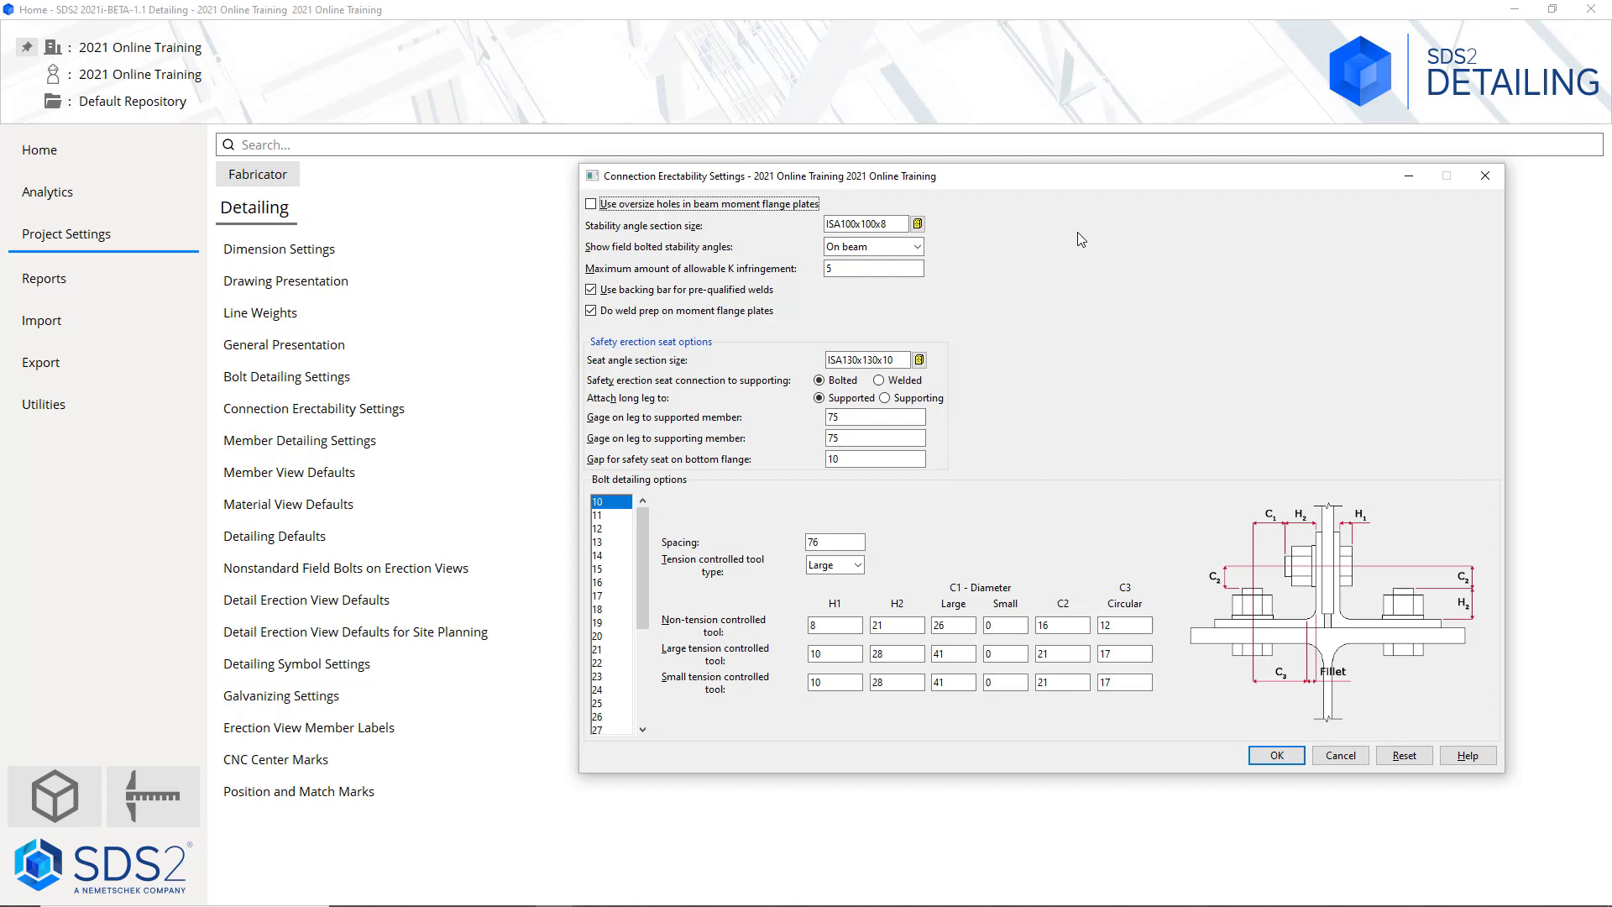
{"action": "left_click", "coordinate": [918, 247]}
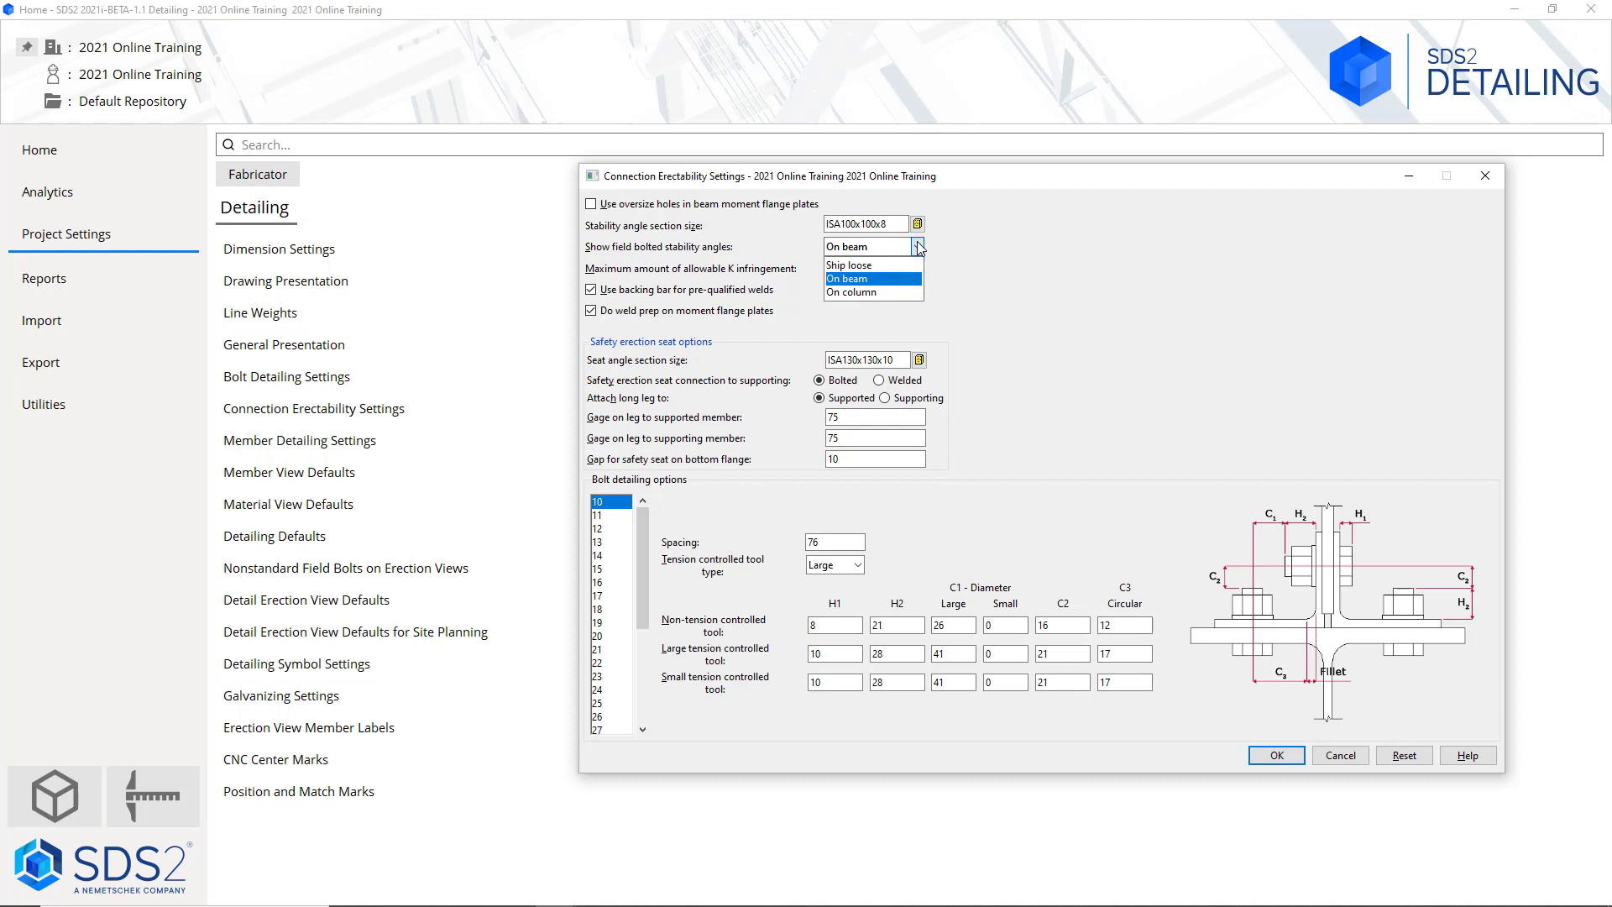
{"action": "left_click", "coordinate": [969, 241]}
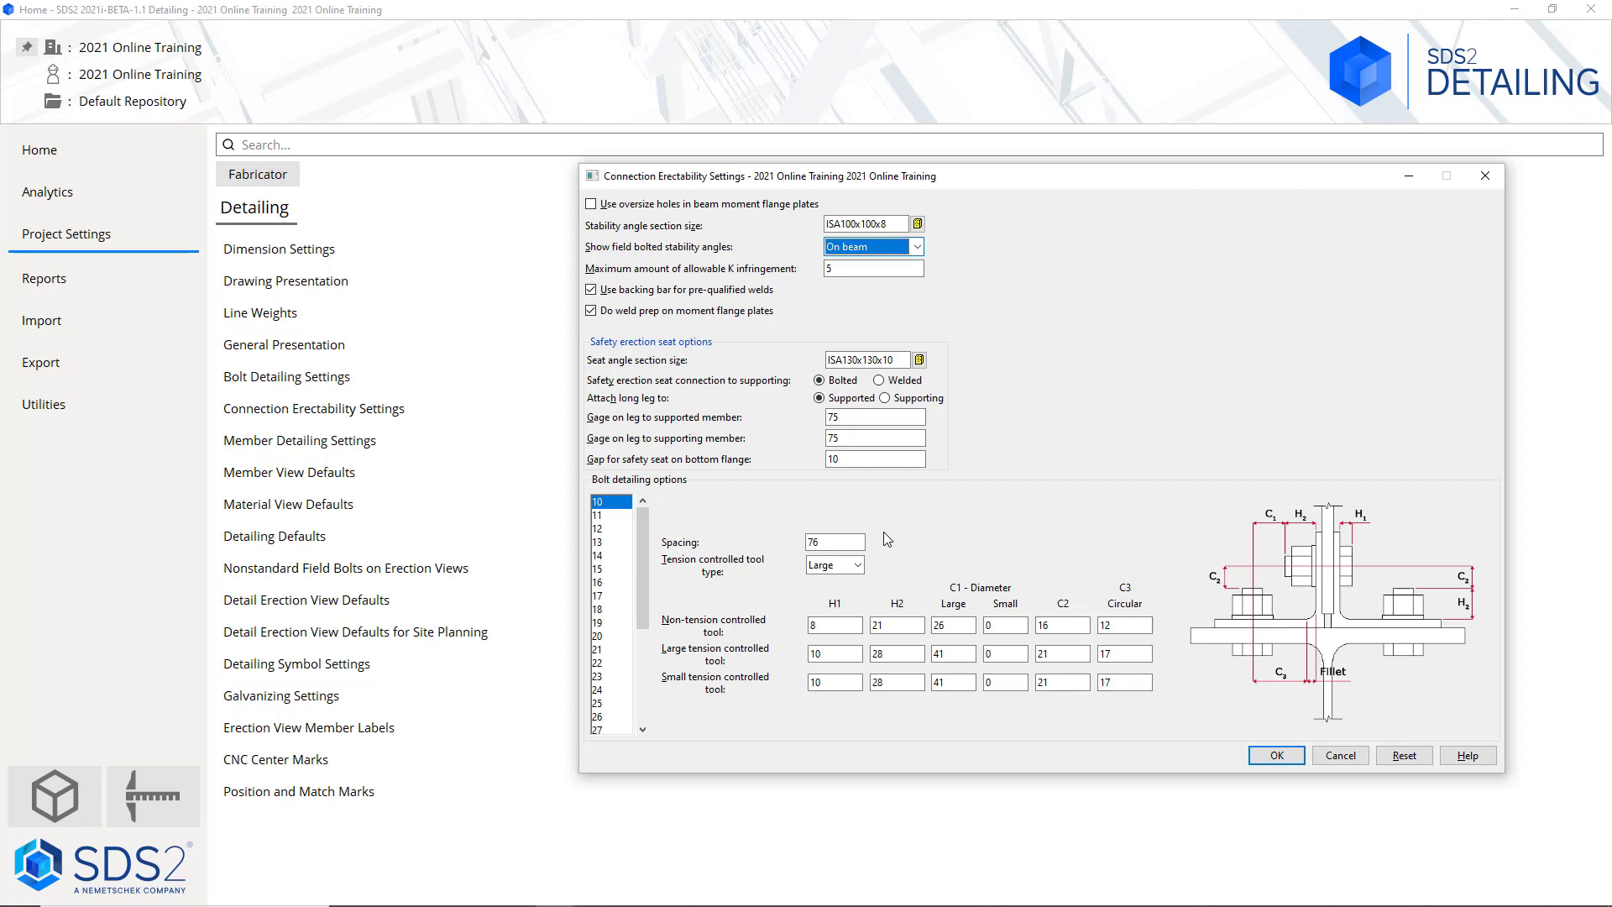
{"action": "left_click", "coordinate": [858, 565]}
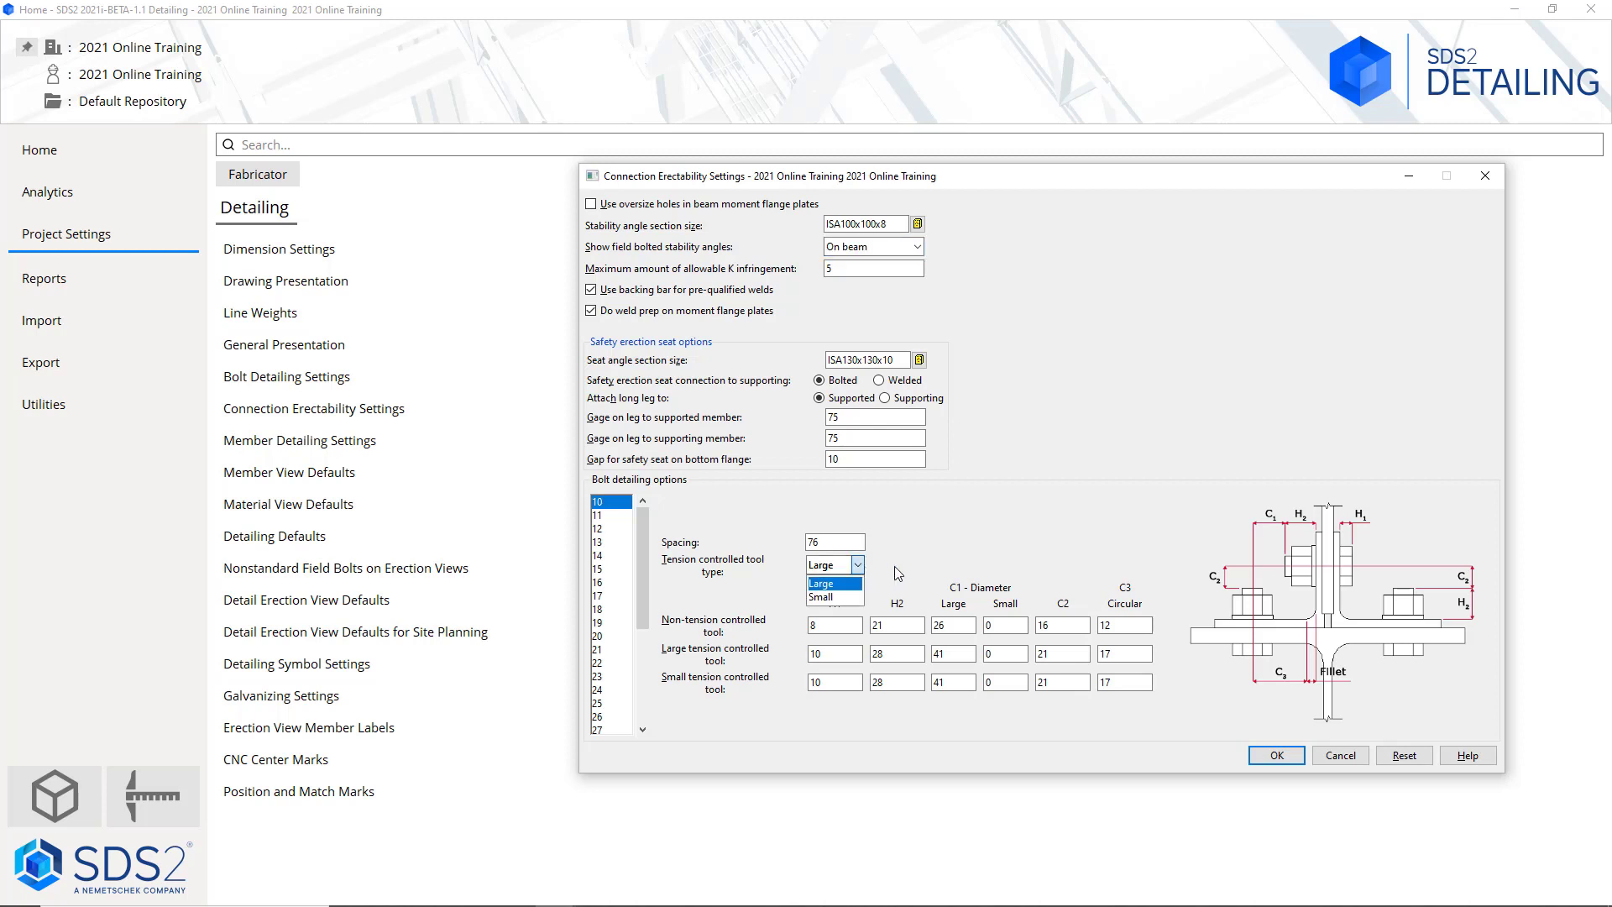
{"action": "left_click", "coordinate": [896, 574]}
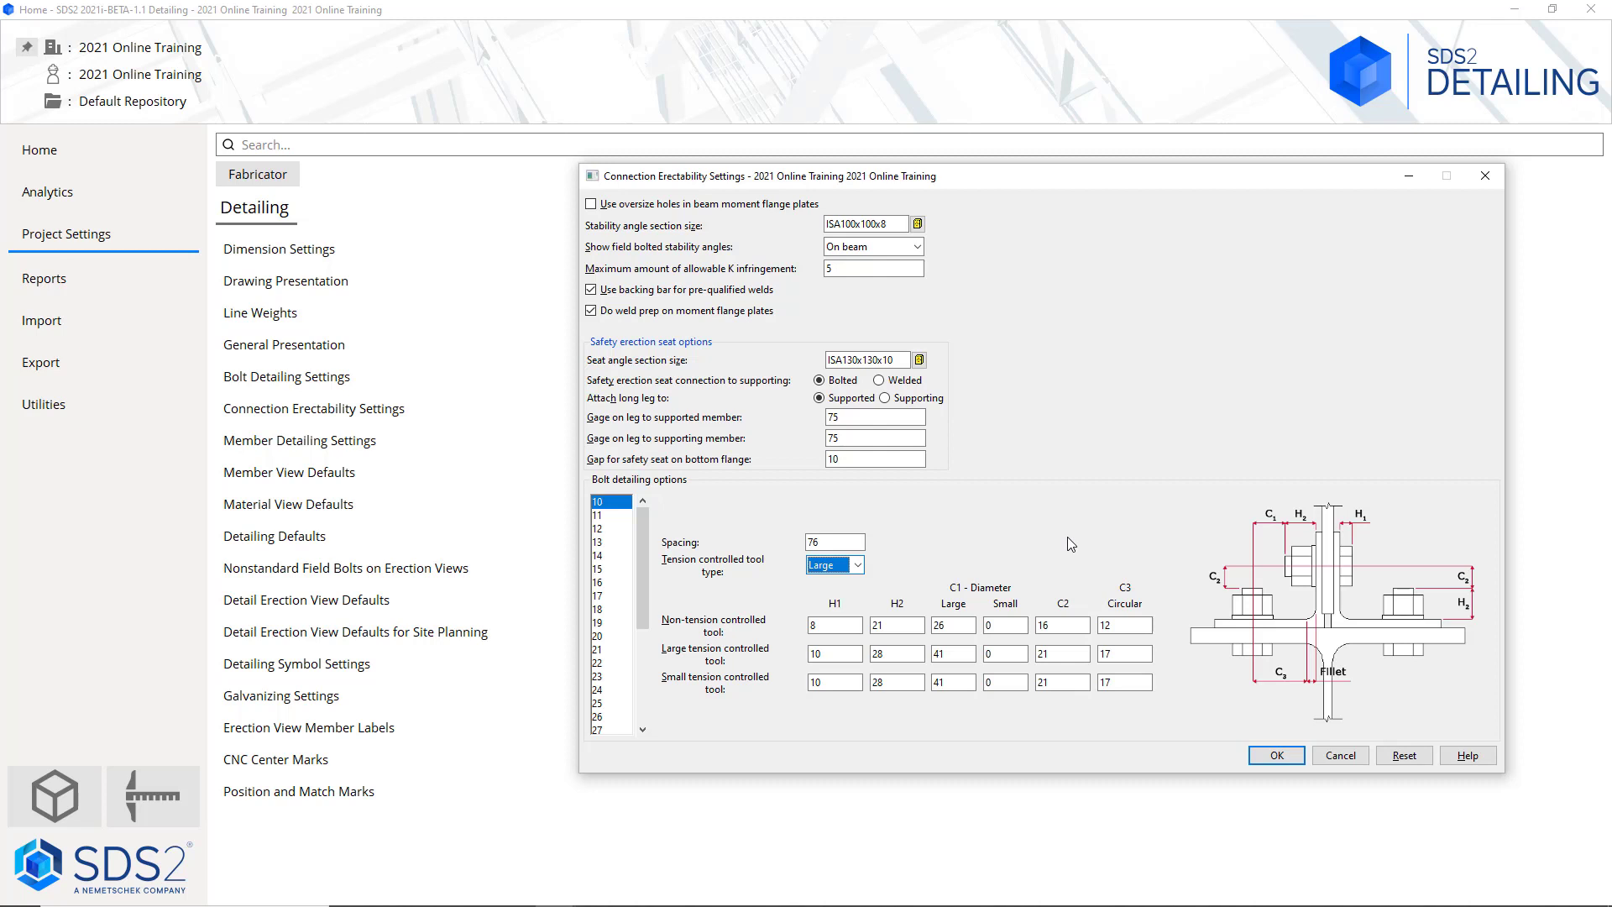
{"action": "left_click", "coordinate": [1340, 757]}
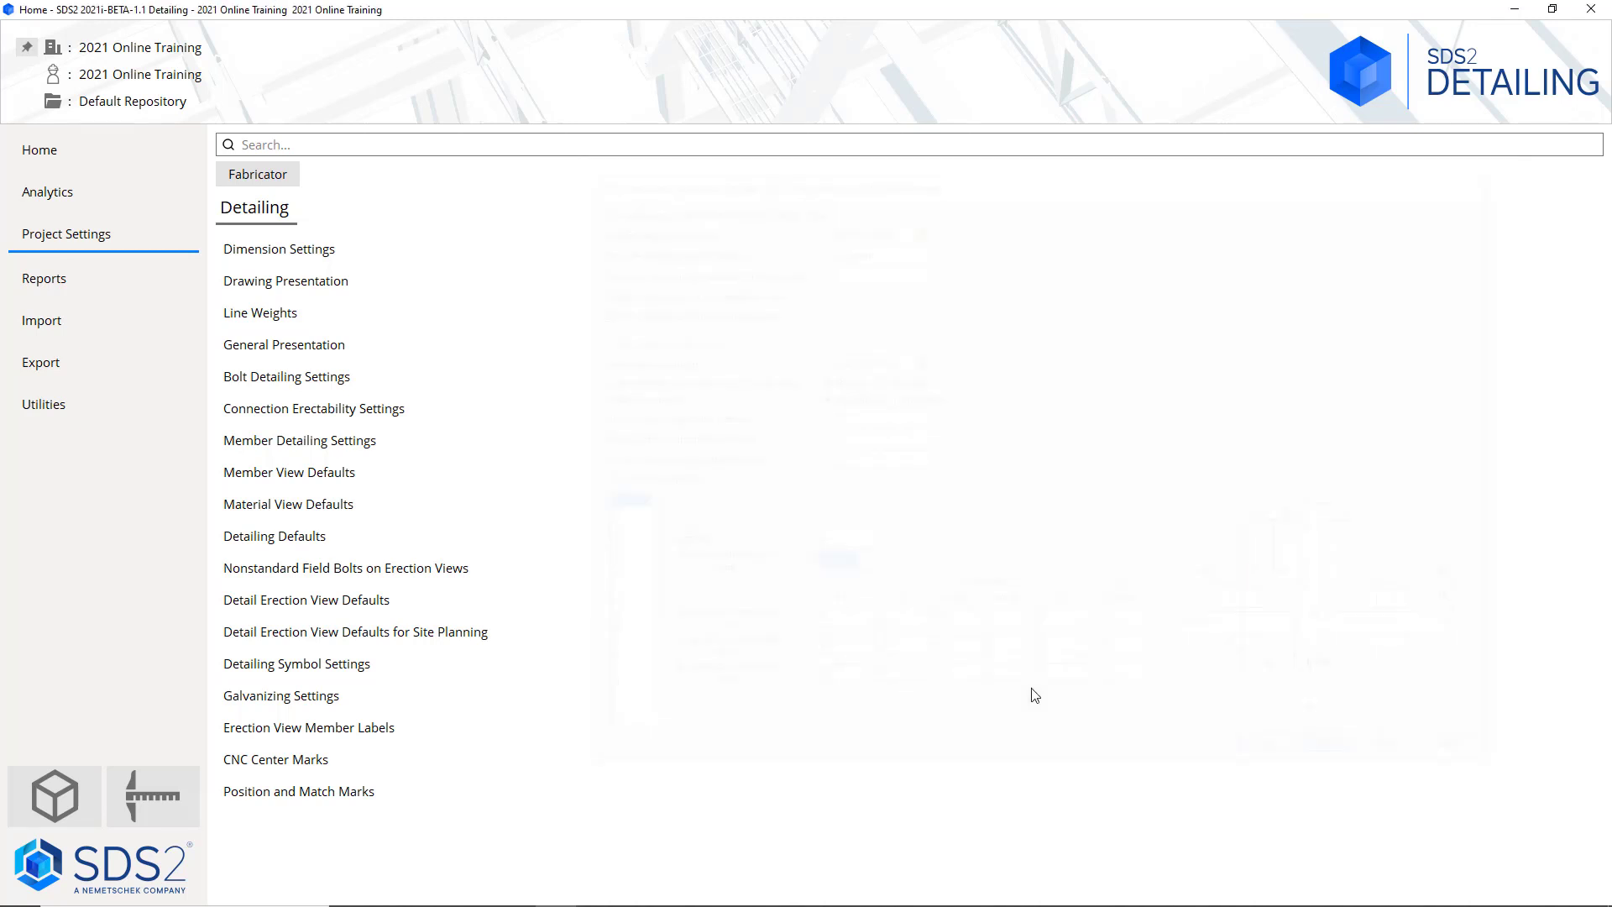
Review the Member Detailing Settings for beams, including the cope cut type choices, and for columns and their shear through plates
{"action": "left_click", "coordinate": [436, 453]}
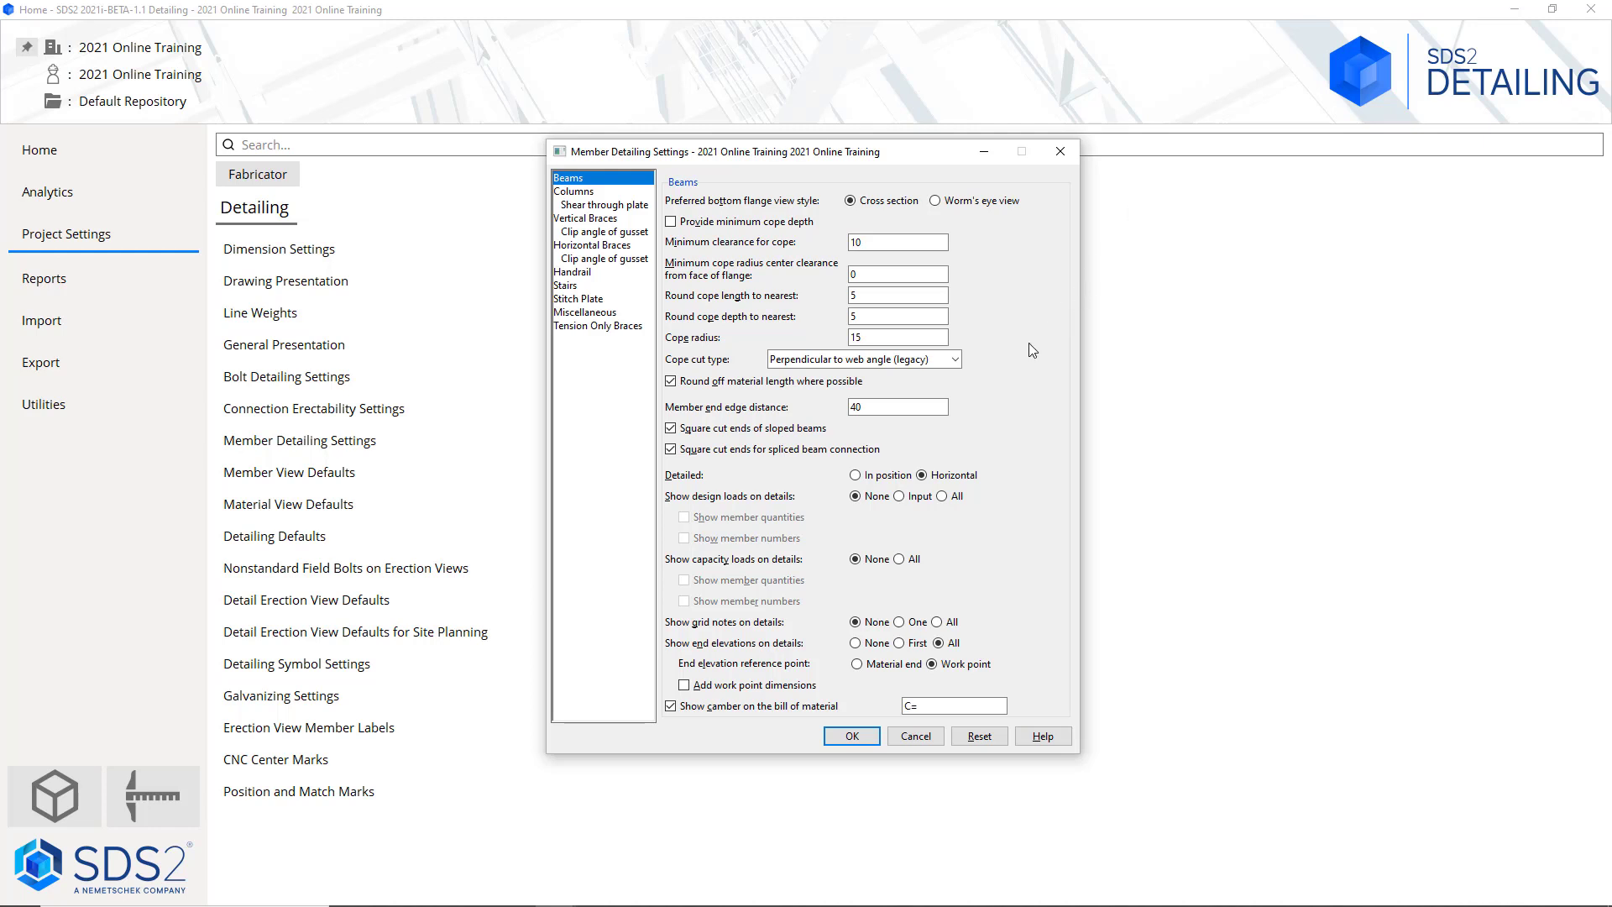
{"action": "left_click", "coordinate": [956, 359]}
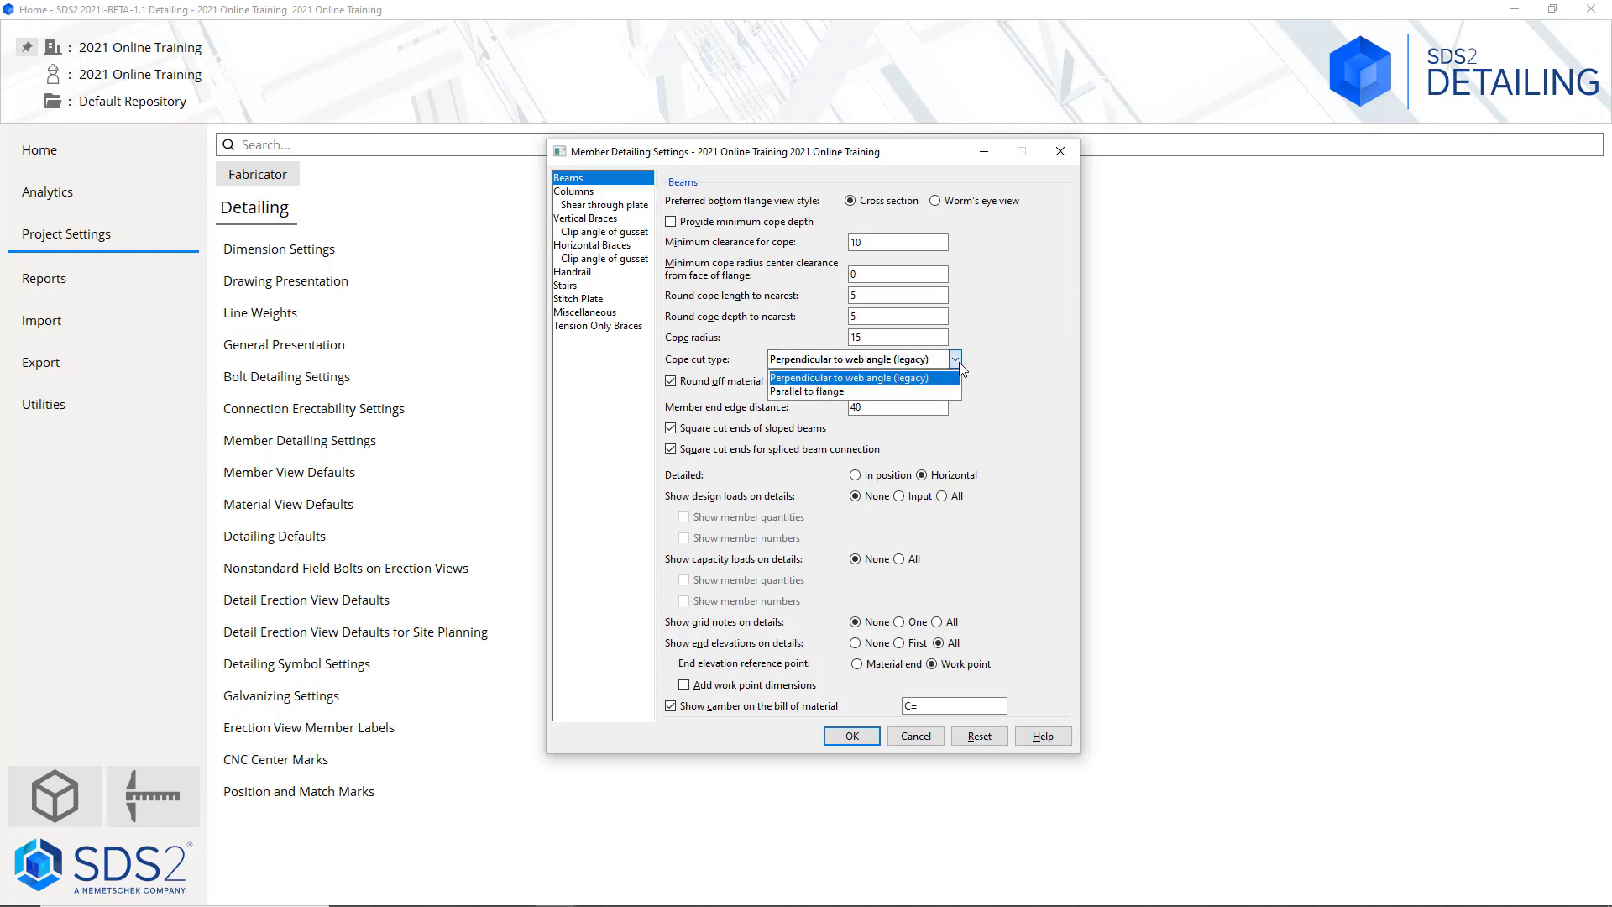
{"action": "left_click", "coordinate": [980, 367]}
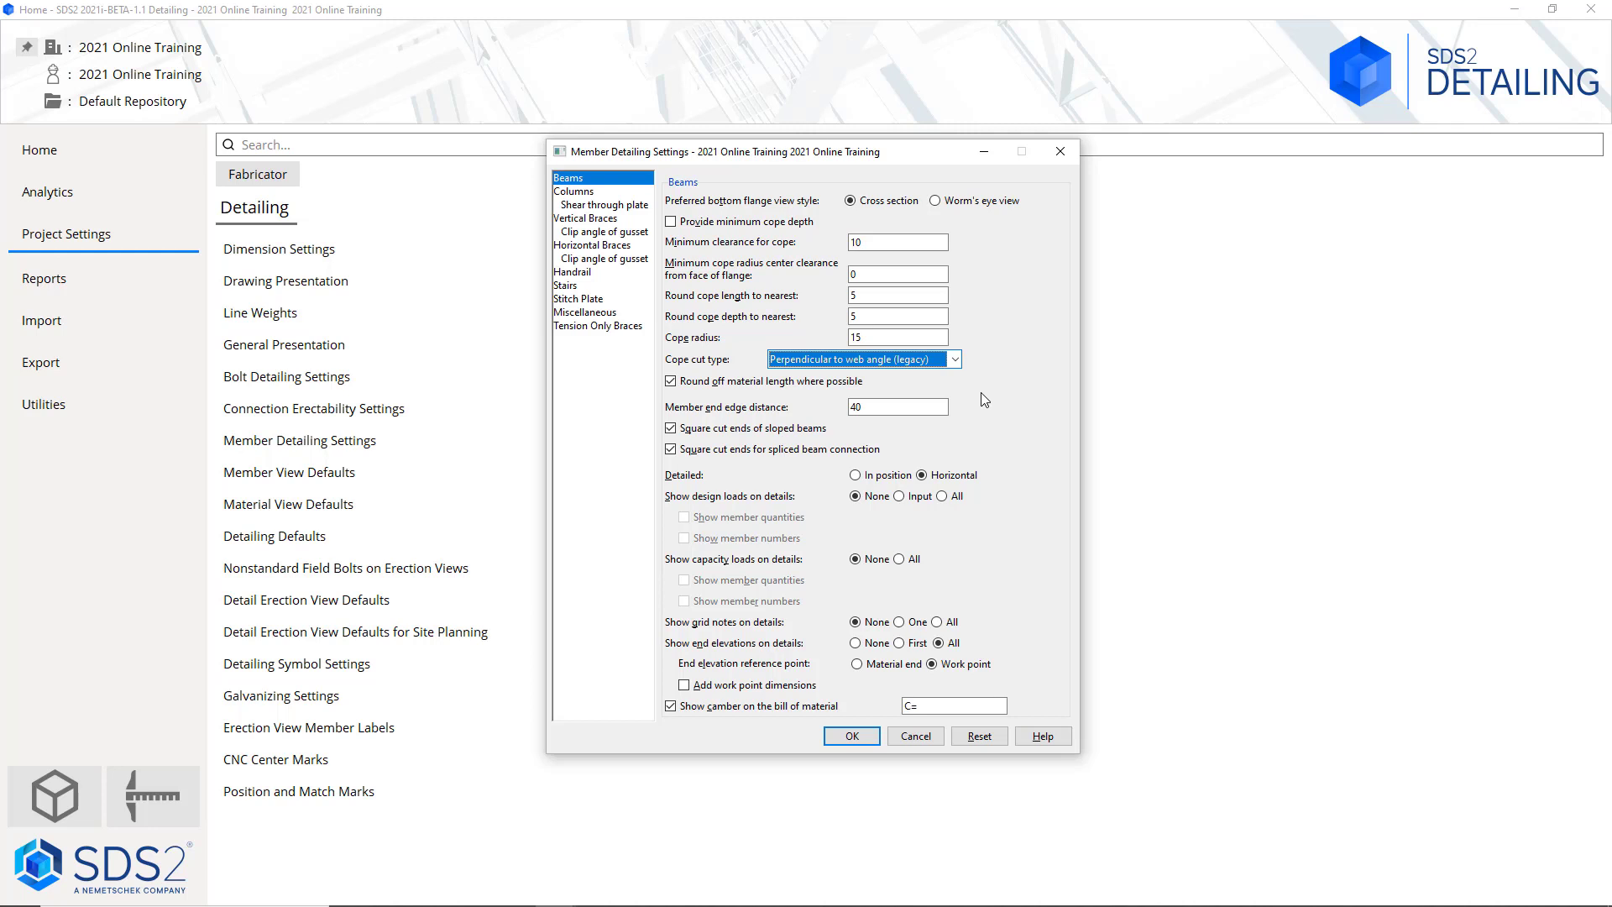
{"action": "left_click", "coordinate": [607, 193]}
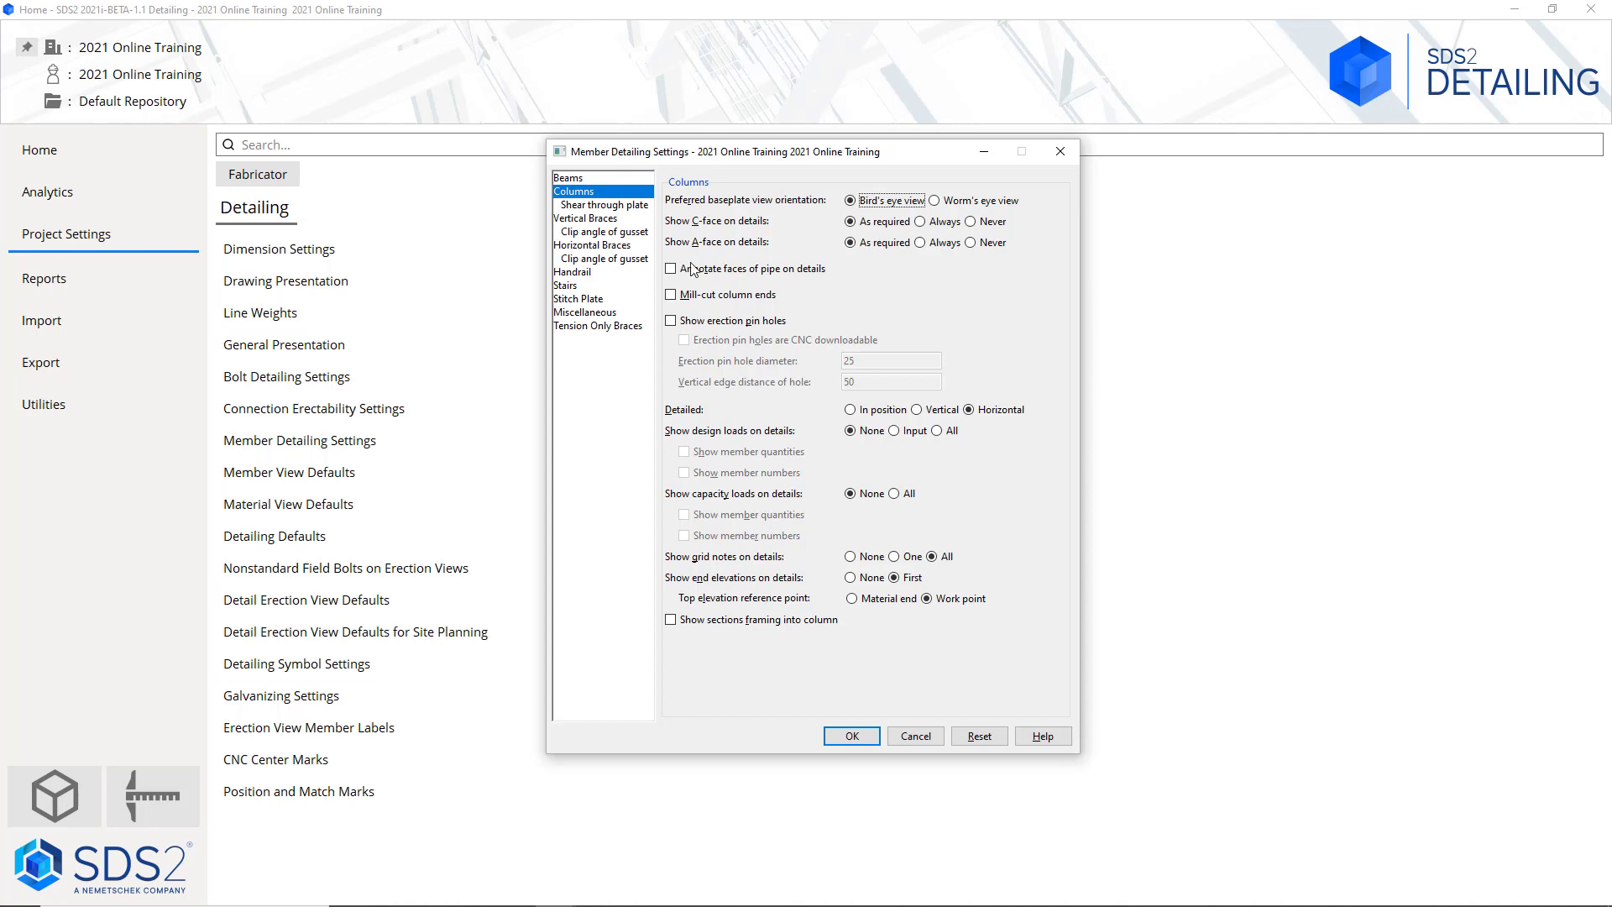
{"action": "left_click", "coordinate": [610, 207]}
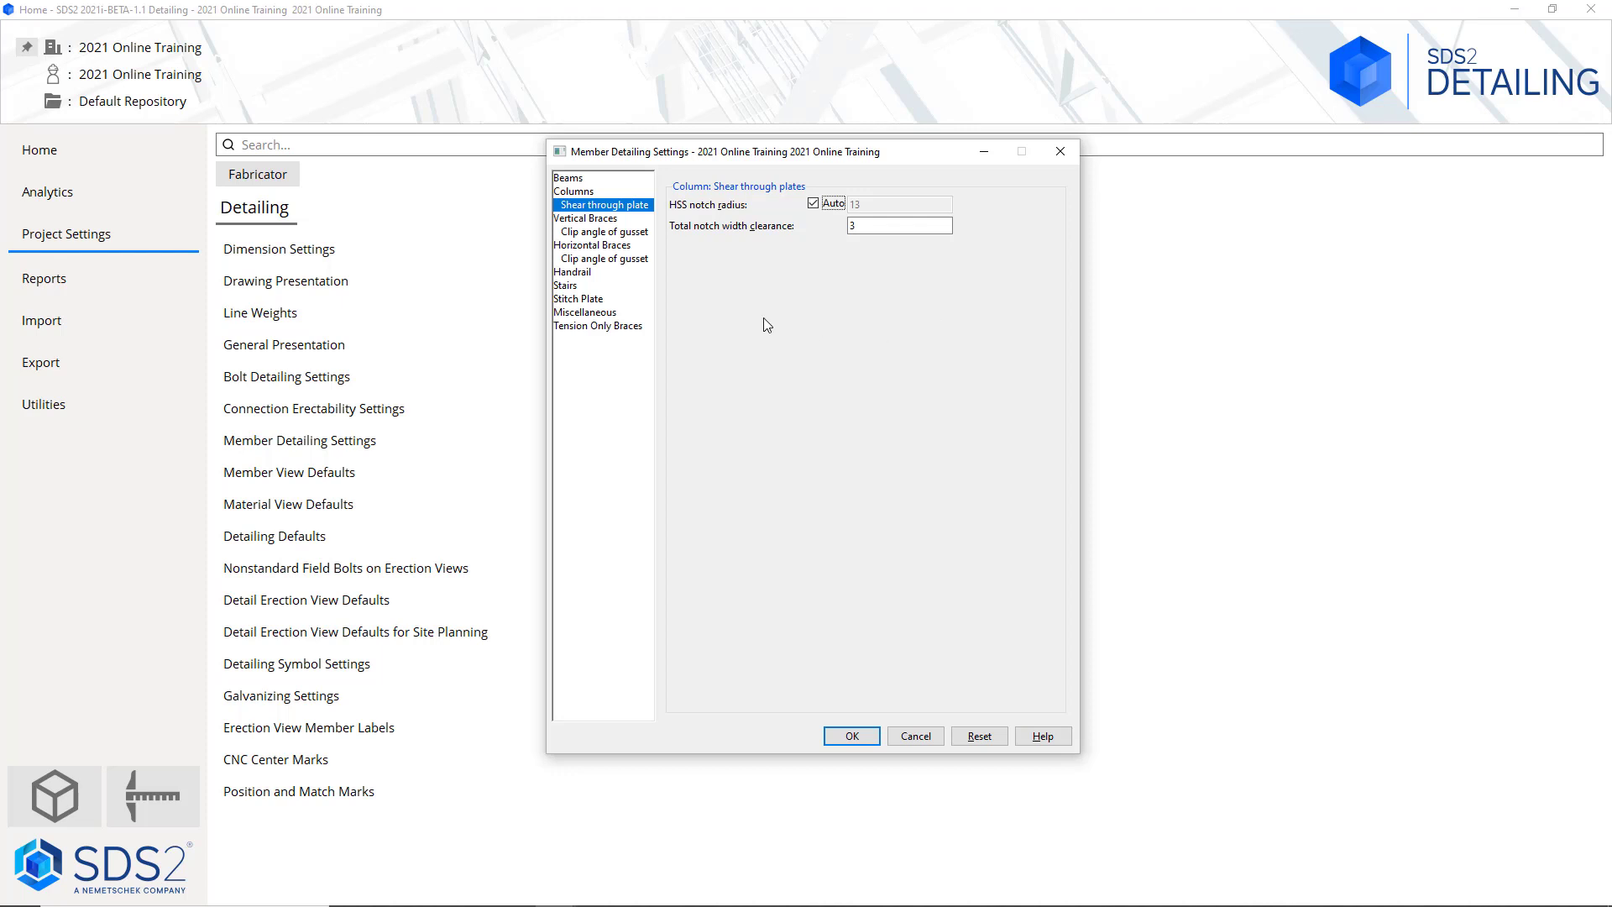
Review the vertical brace settings, including the choices for HSS erection bolts and intersection gusset notch preparation, and their clip angle of gusset settings
{"action": "left_click", "coordinate": [592, 218]}
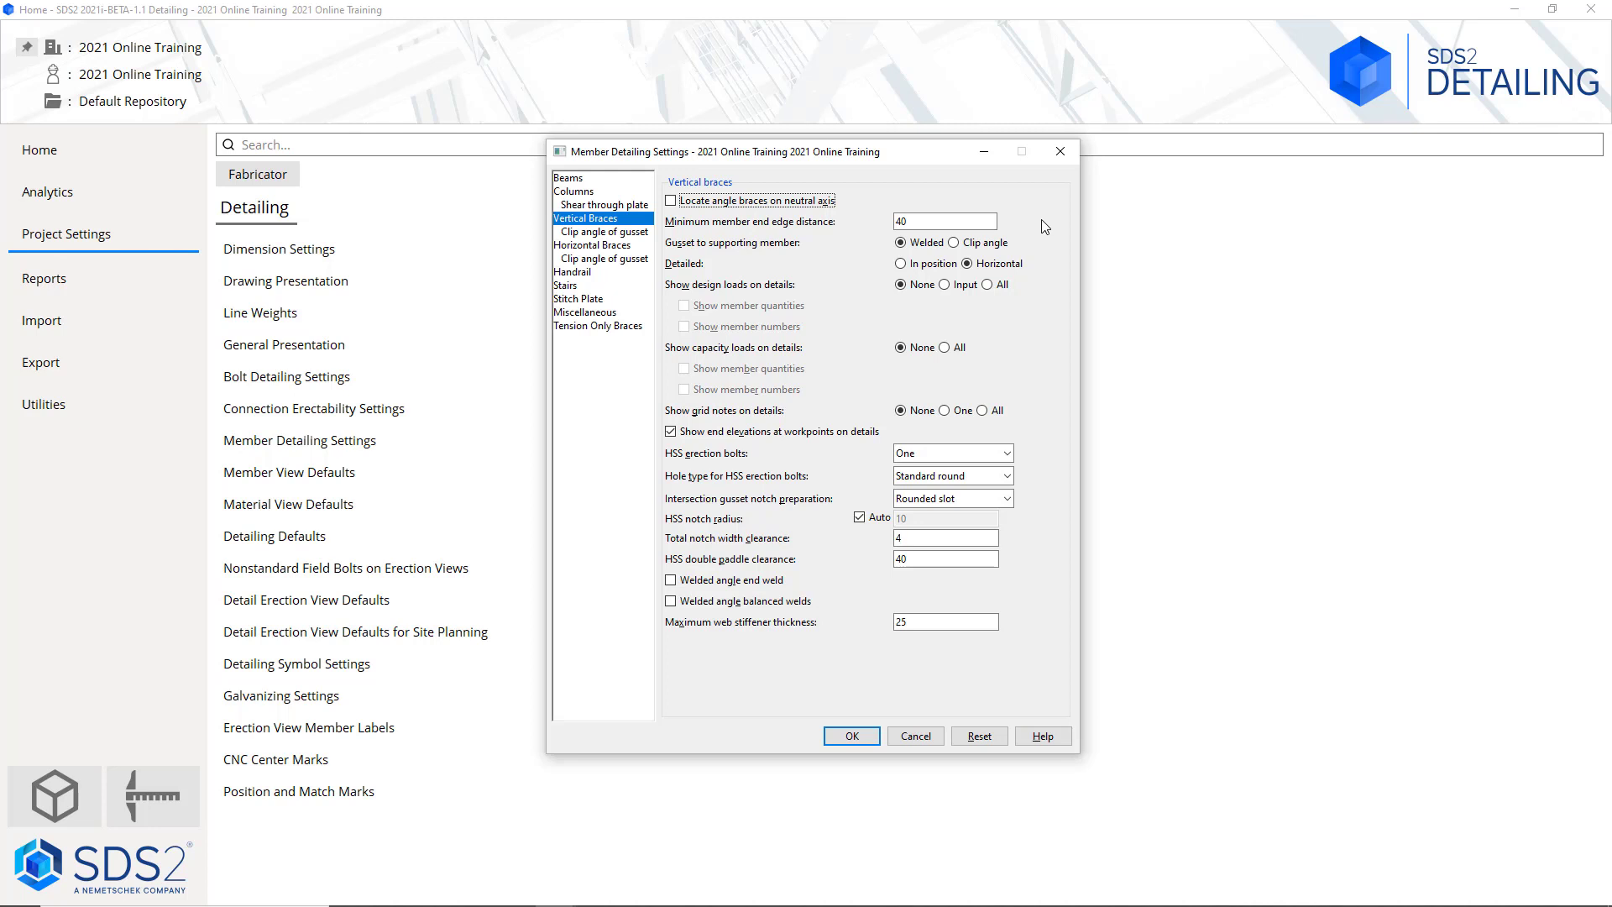
{"action": "left_click", "coordinate": [1008, 452]}
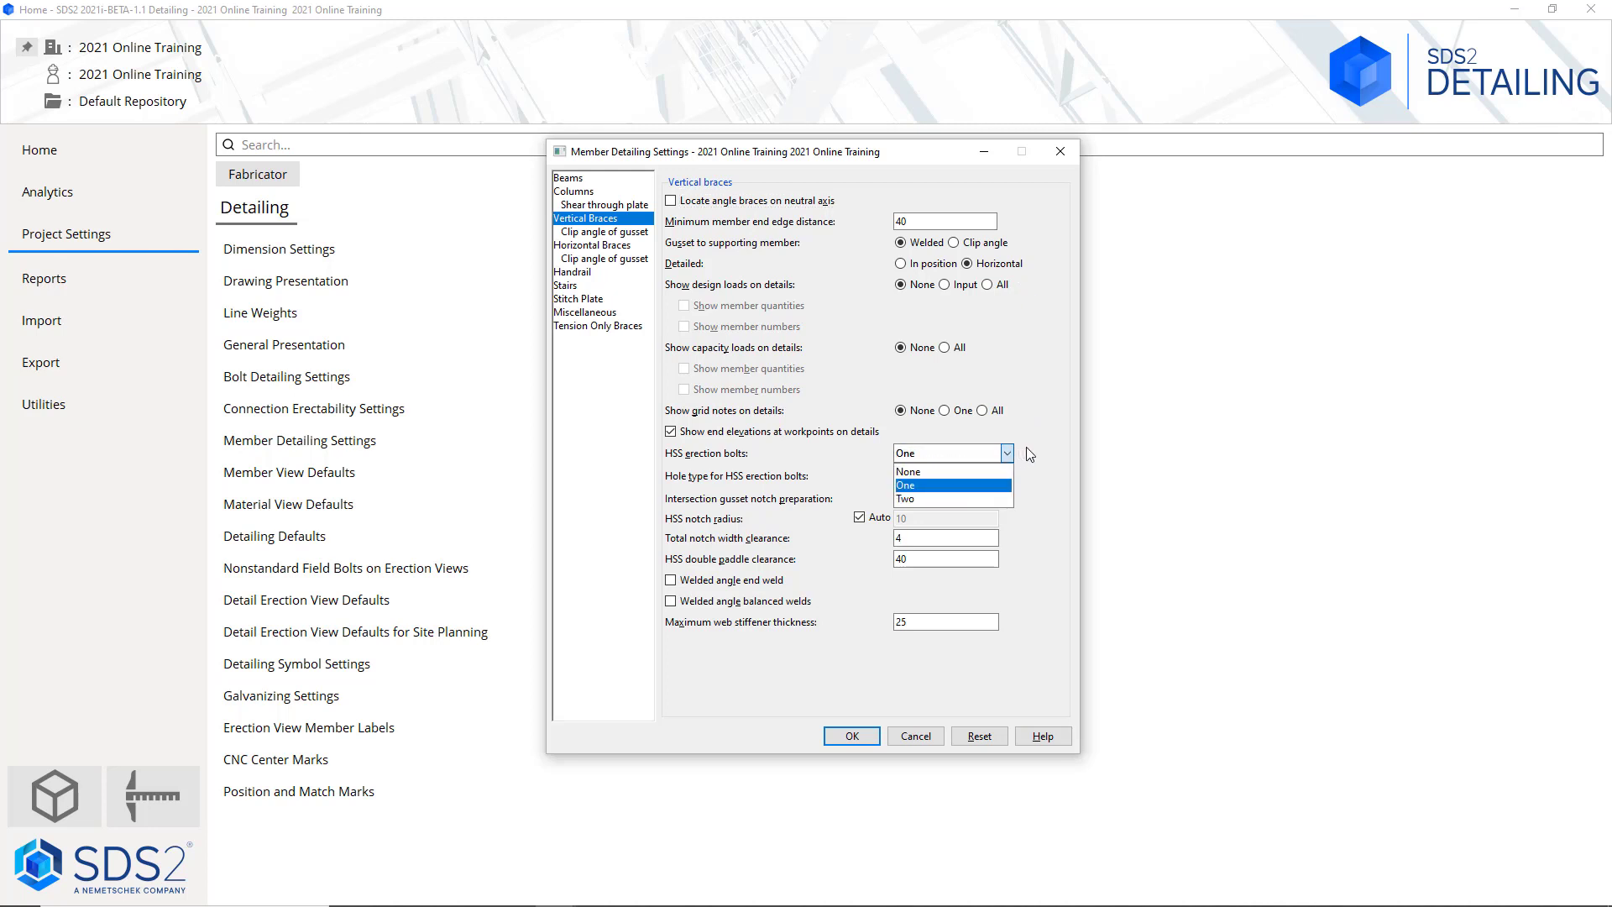
{"action": "left_click", "coordinate": [1030, 453]}
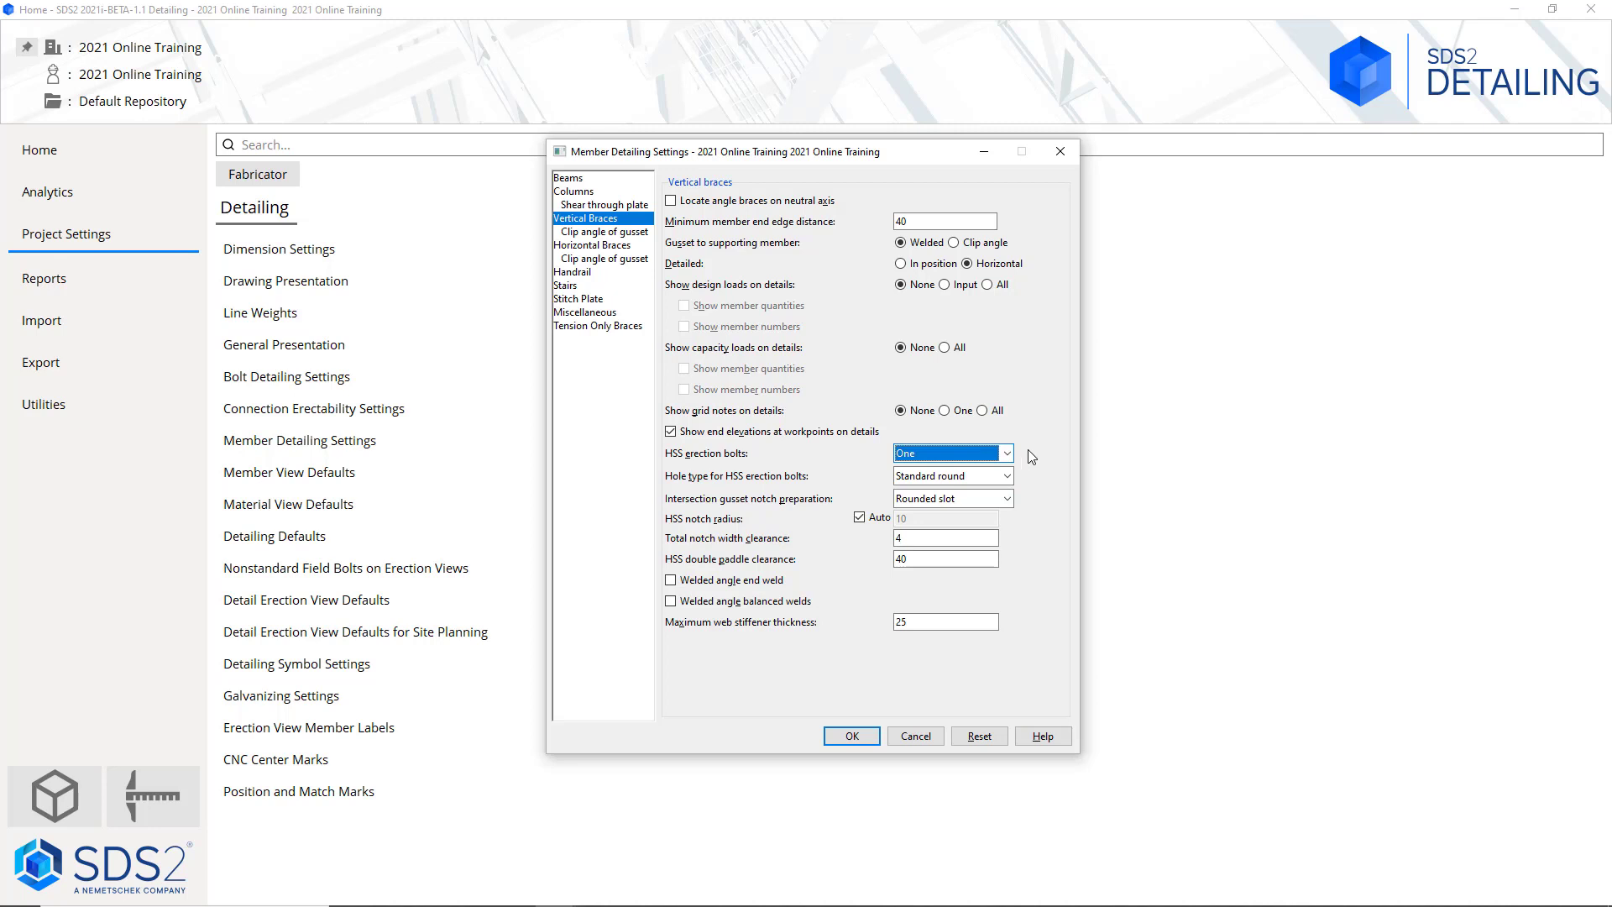
{"action": "left_click", "coordinate": [1007, 499]}
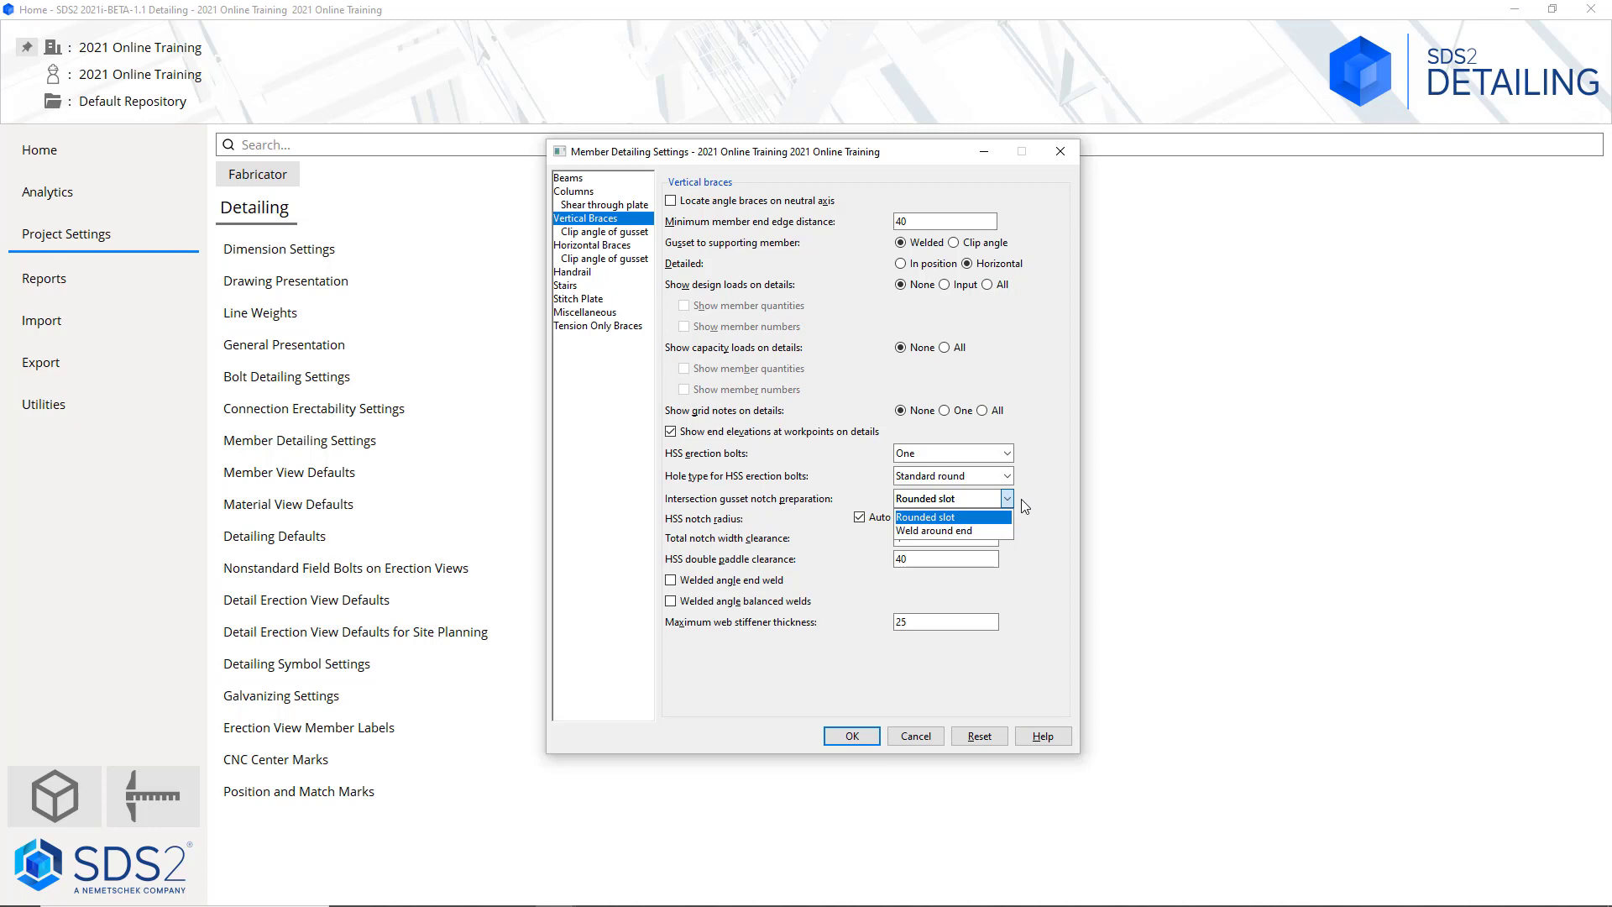
{"action": "left_click", "coordinate": [1020, 499]}
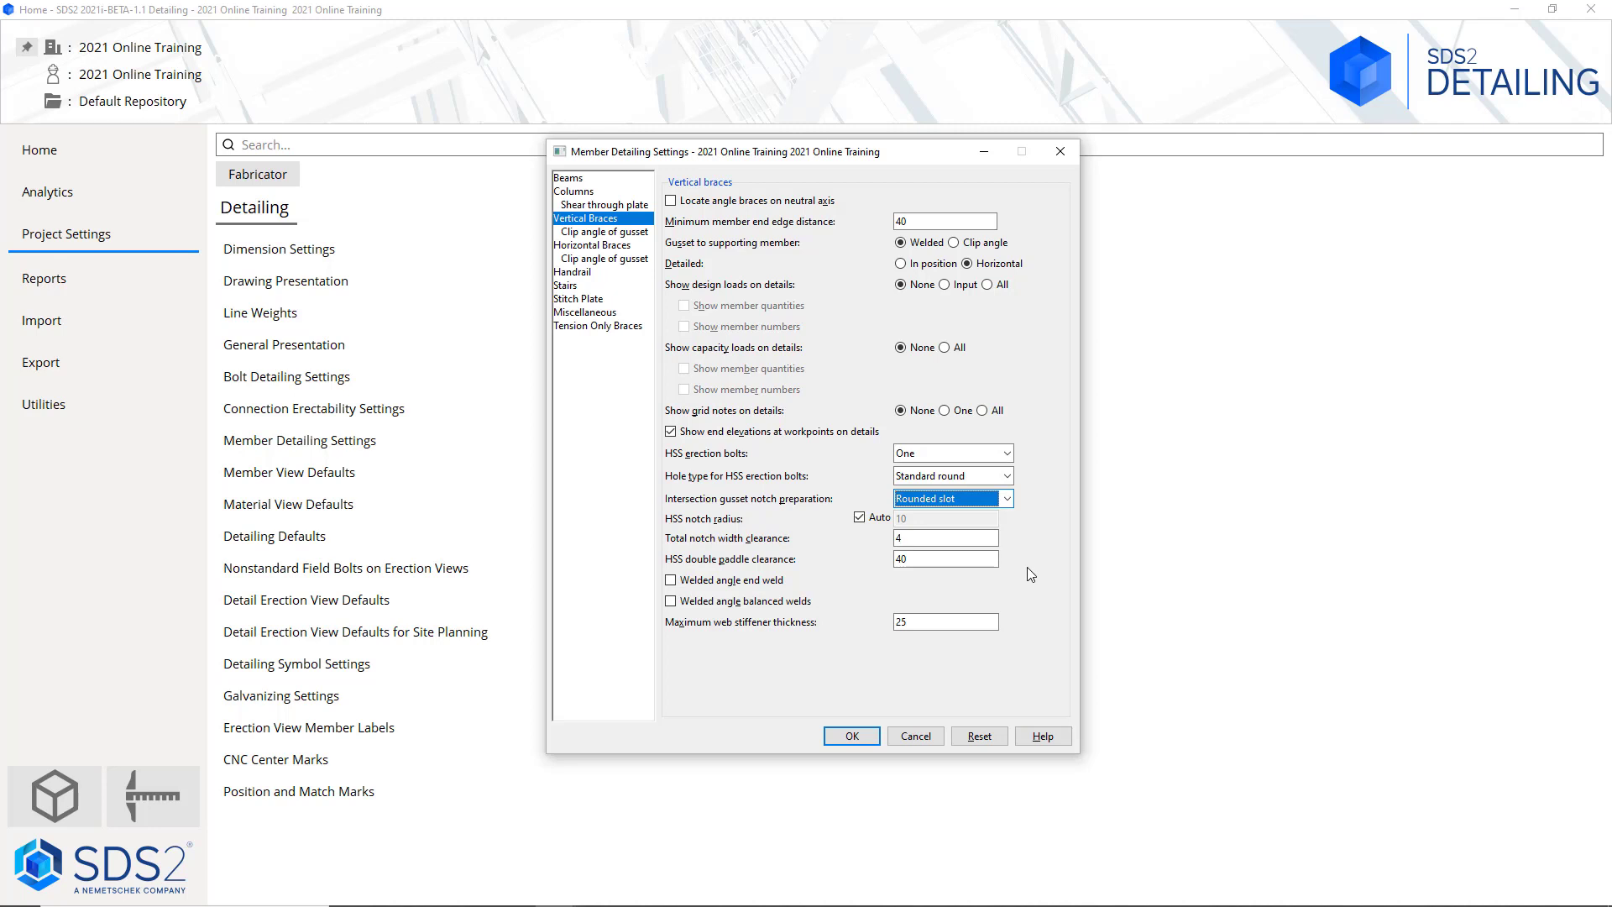
{"action": "left_click", "coordinate": [601, 233]}
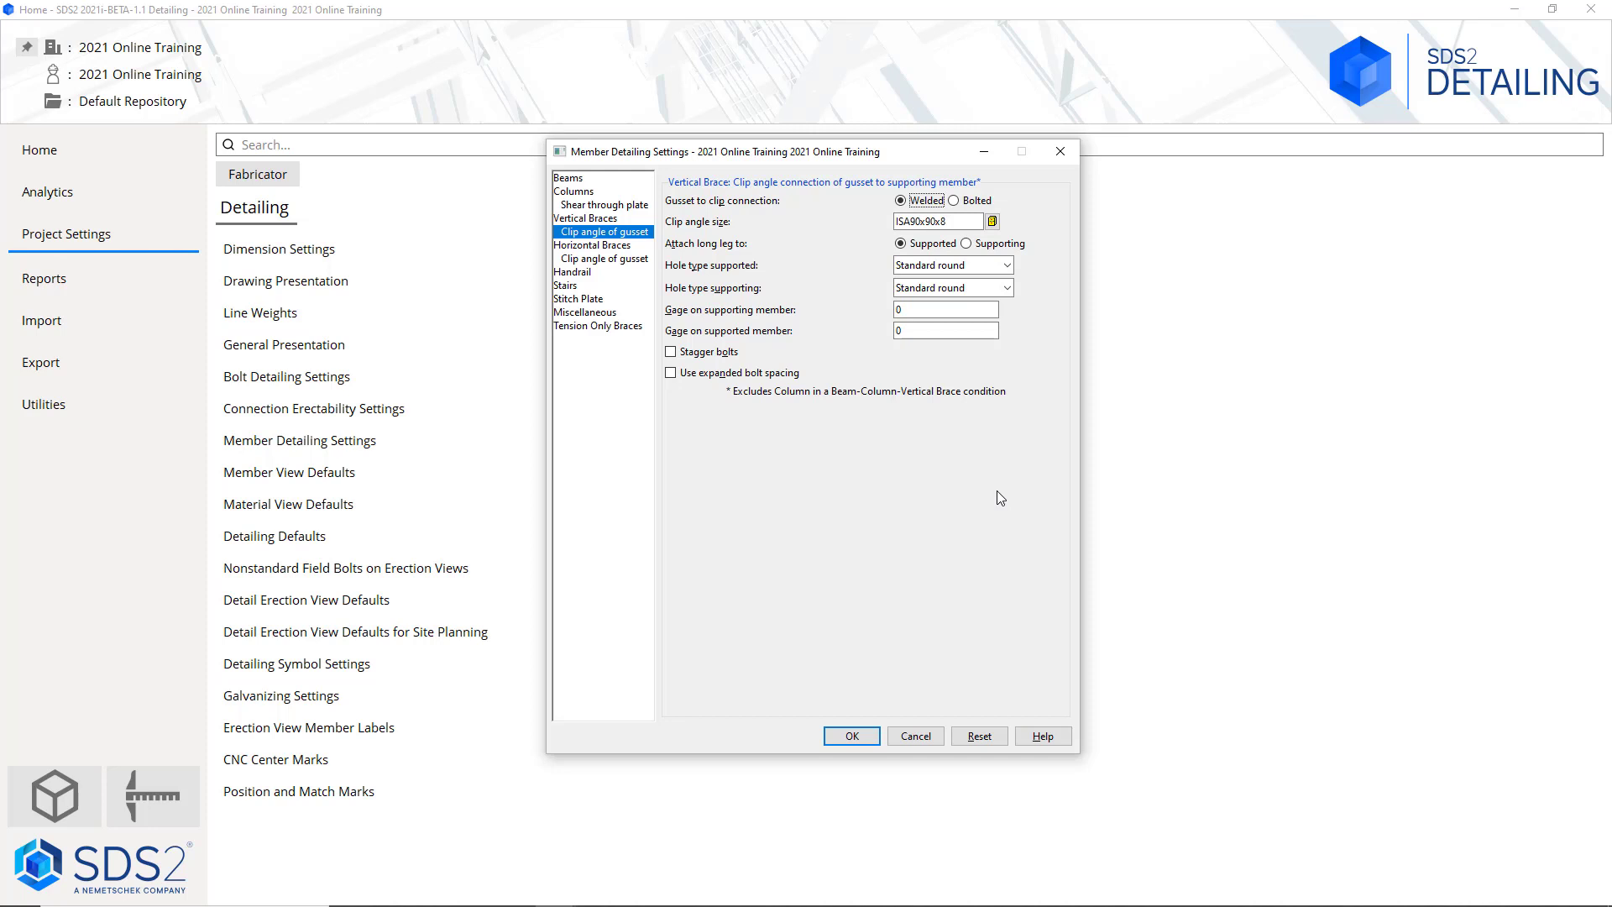
Review the horizontal brace settings, including the HSS erection bolt choices, and their clip angle of gusset settings with the gusset clip side choices
{"action": "left_click", "coordinate": [613, 245]}
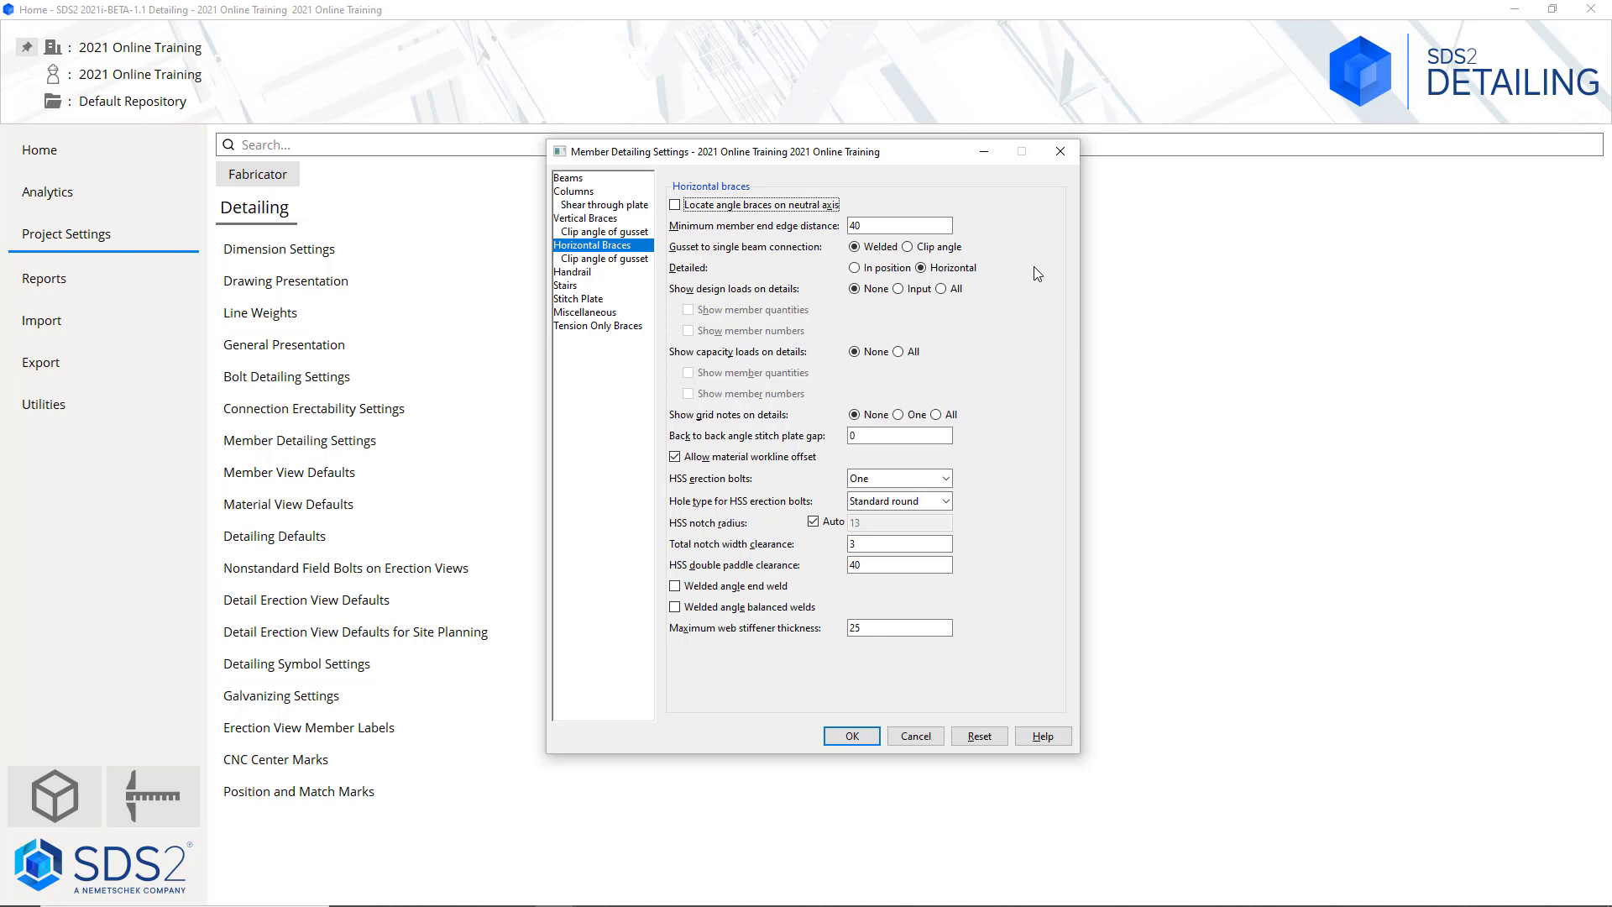
{"action": "left_click", "coordinate": [945, 478]}
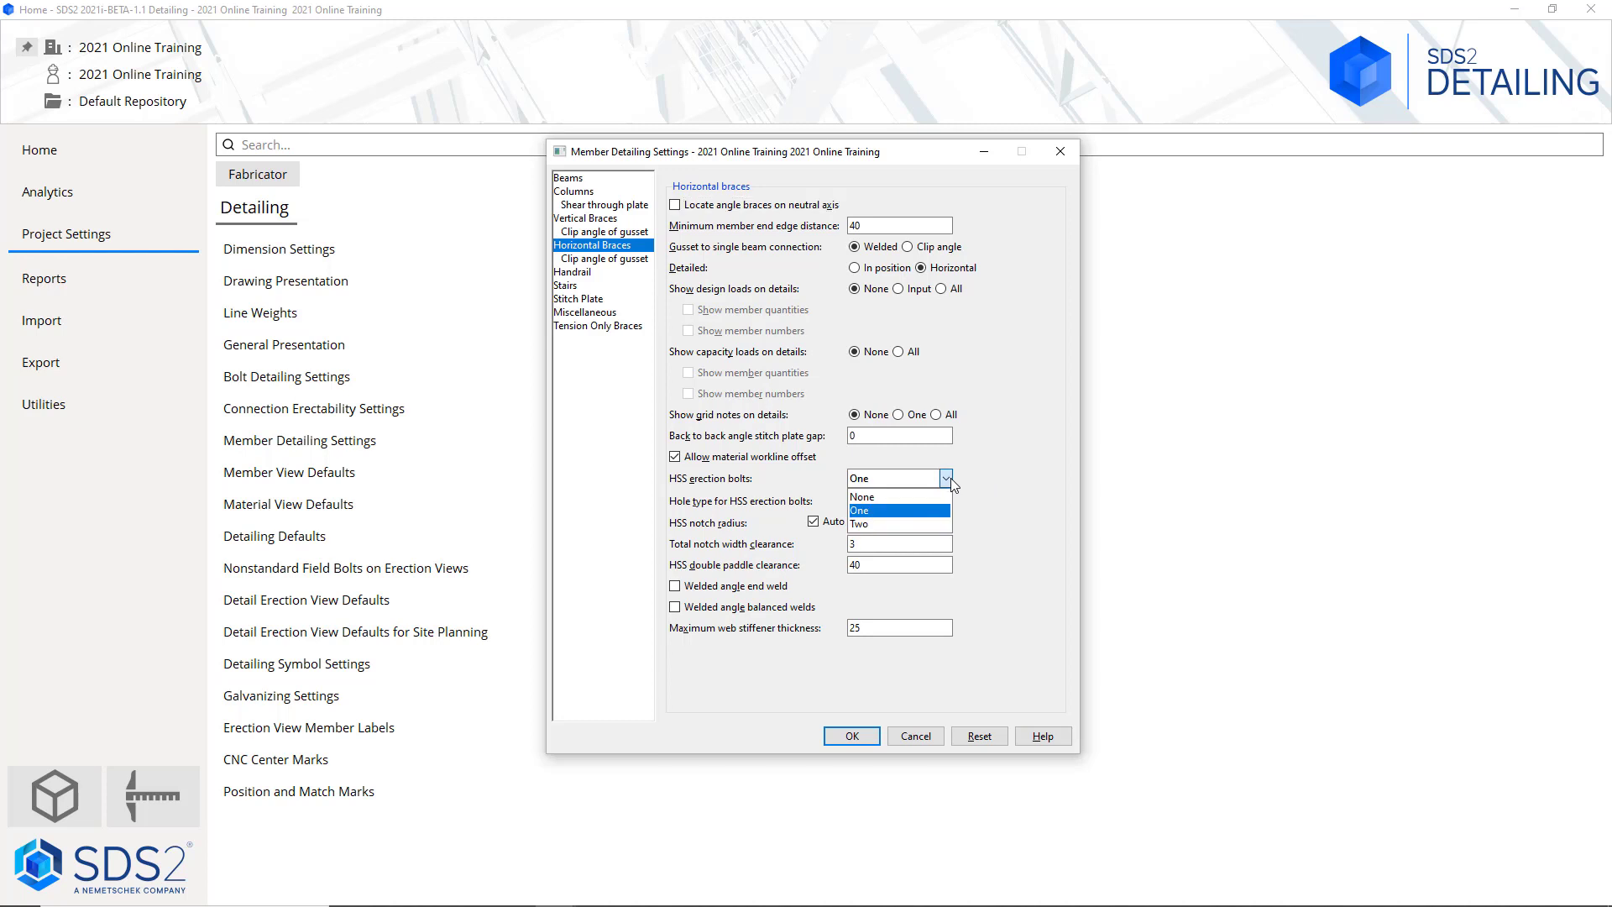
{"action": "left_click", "coordinate": [996, 480]}
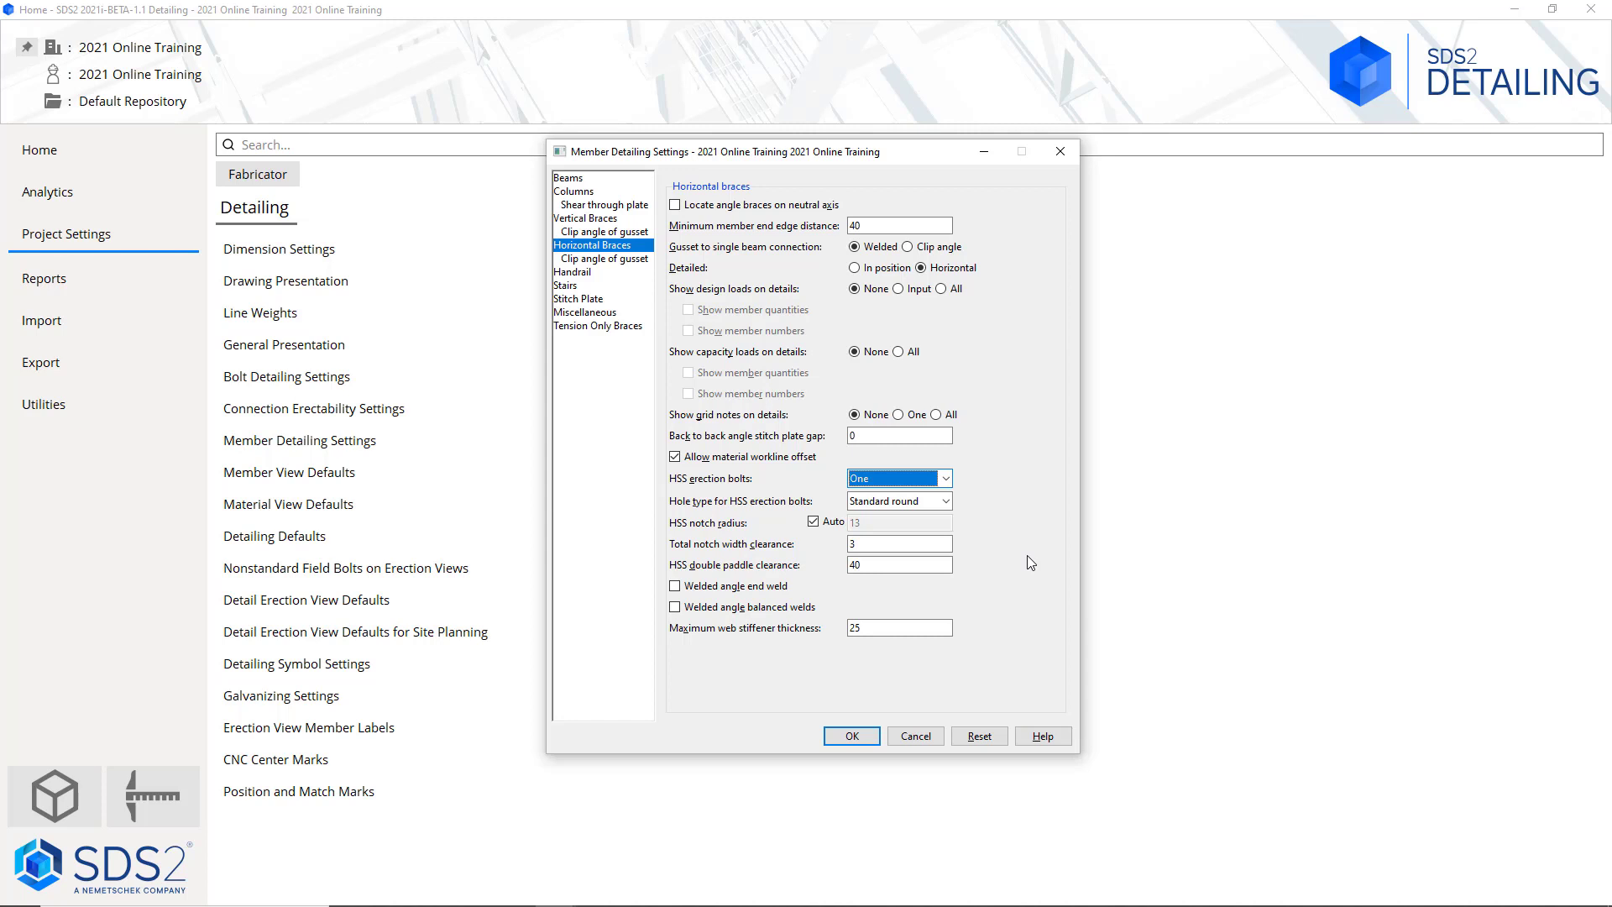
{"action": "left_click", "coordinate": [632, 260]}
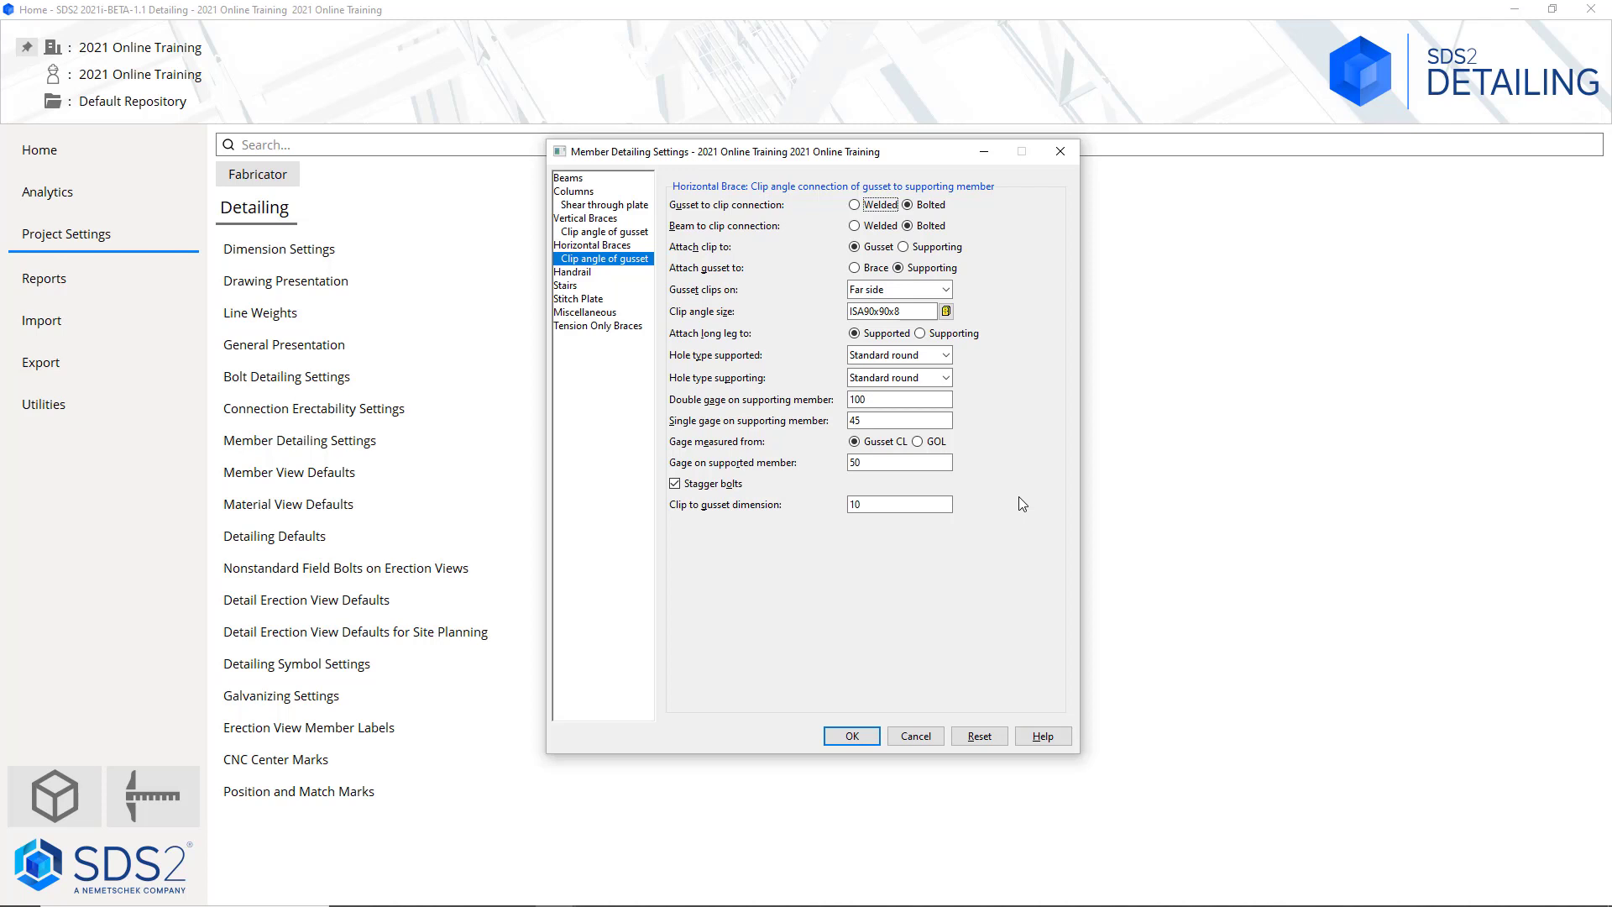
{"action": "left_click", "coordinate": [948, 289]}
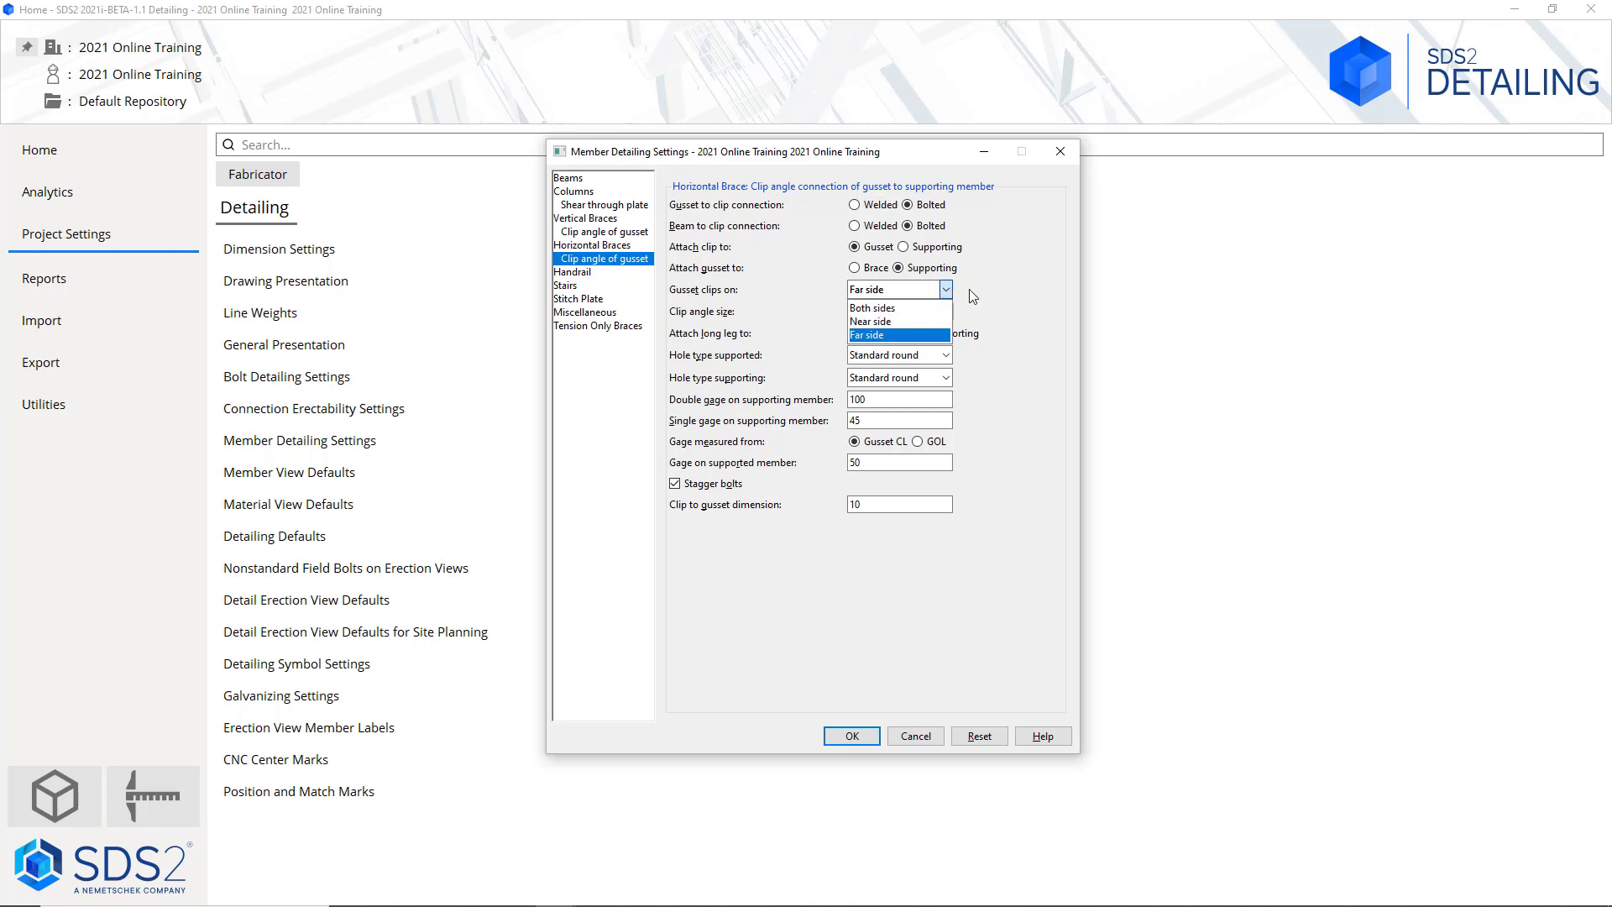
{"action": "left_click", "coordinate": [968, 289]}
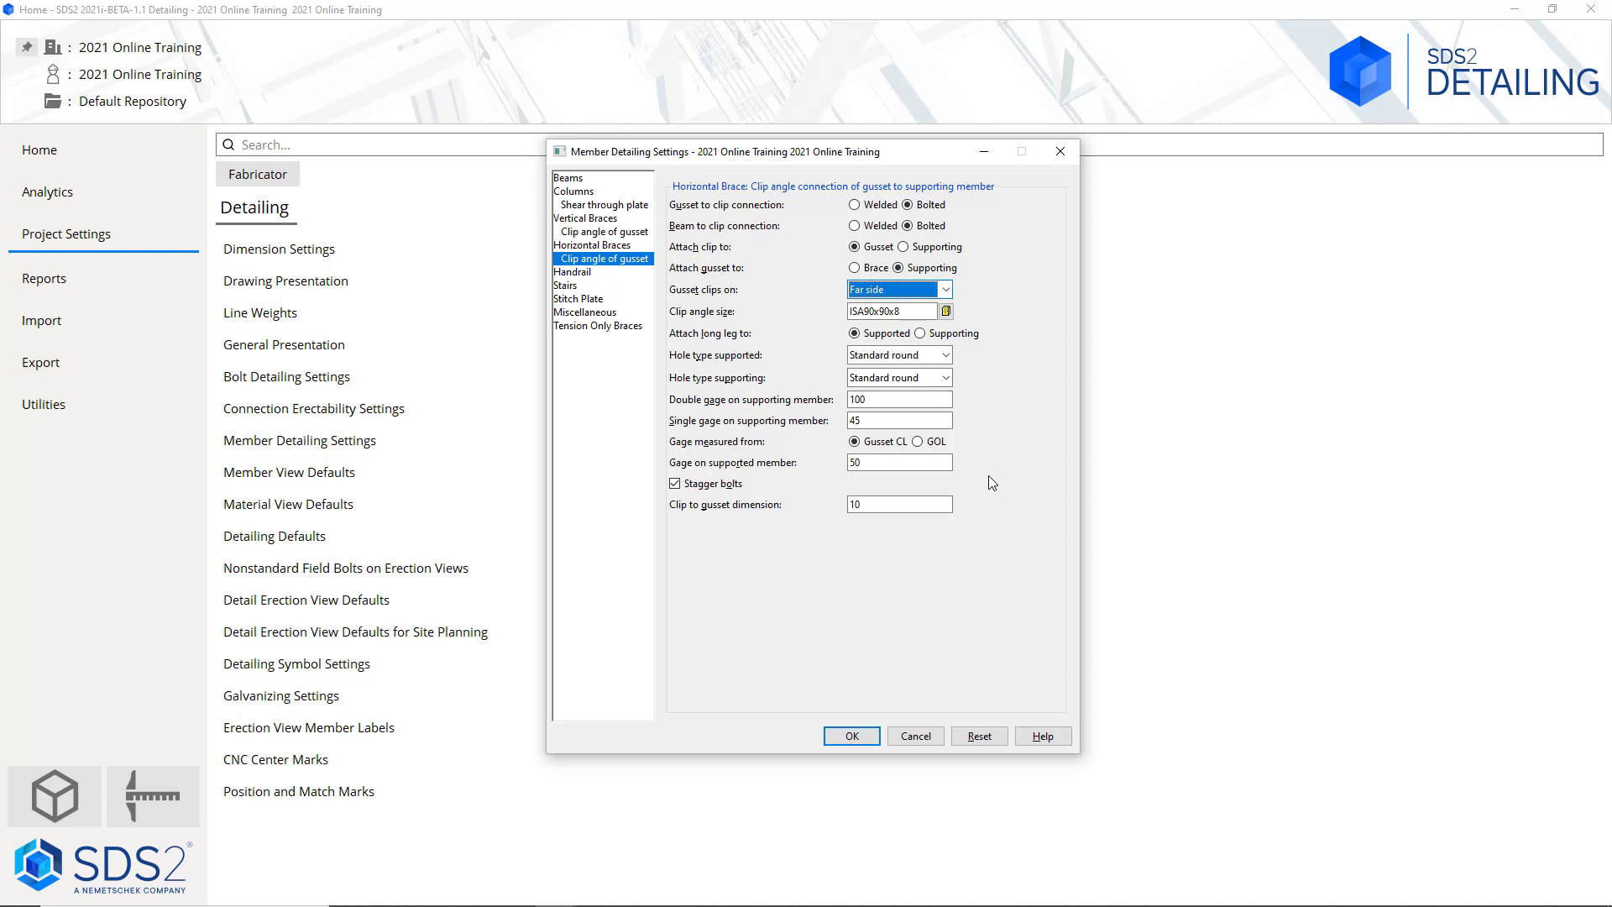
Review the handrail and stairs detailing settings, including the choices for new stair stringer length on BOM and detail
{"action": "left_click", "coordinate": [625, 278]}
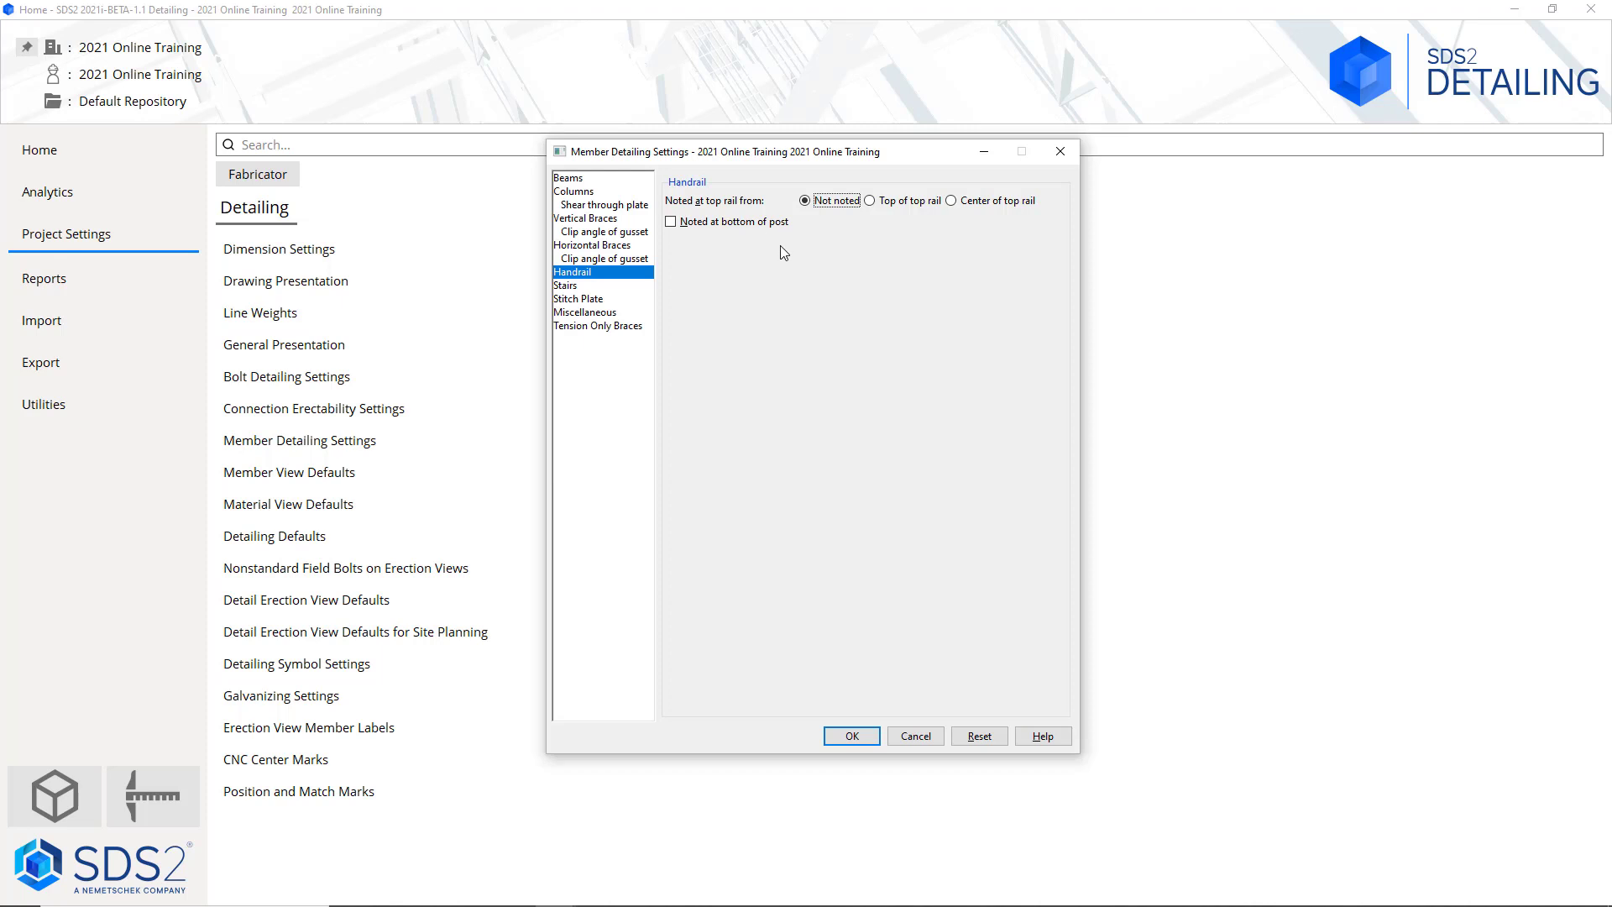
{"action": "left_click", "coordinate": [623, 287]}
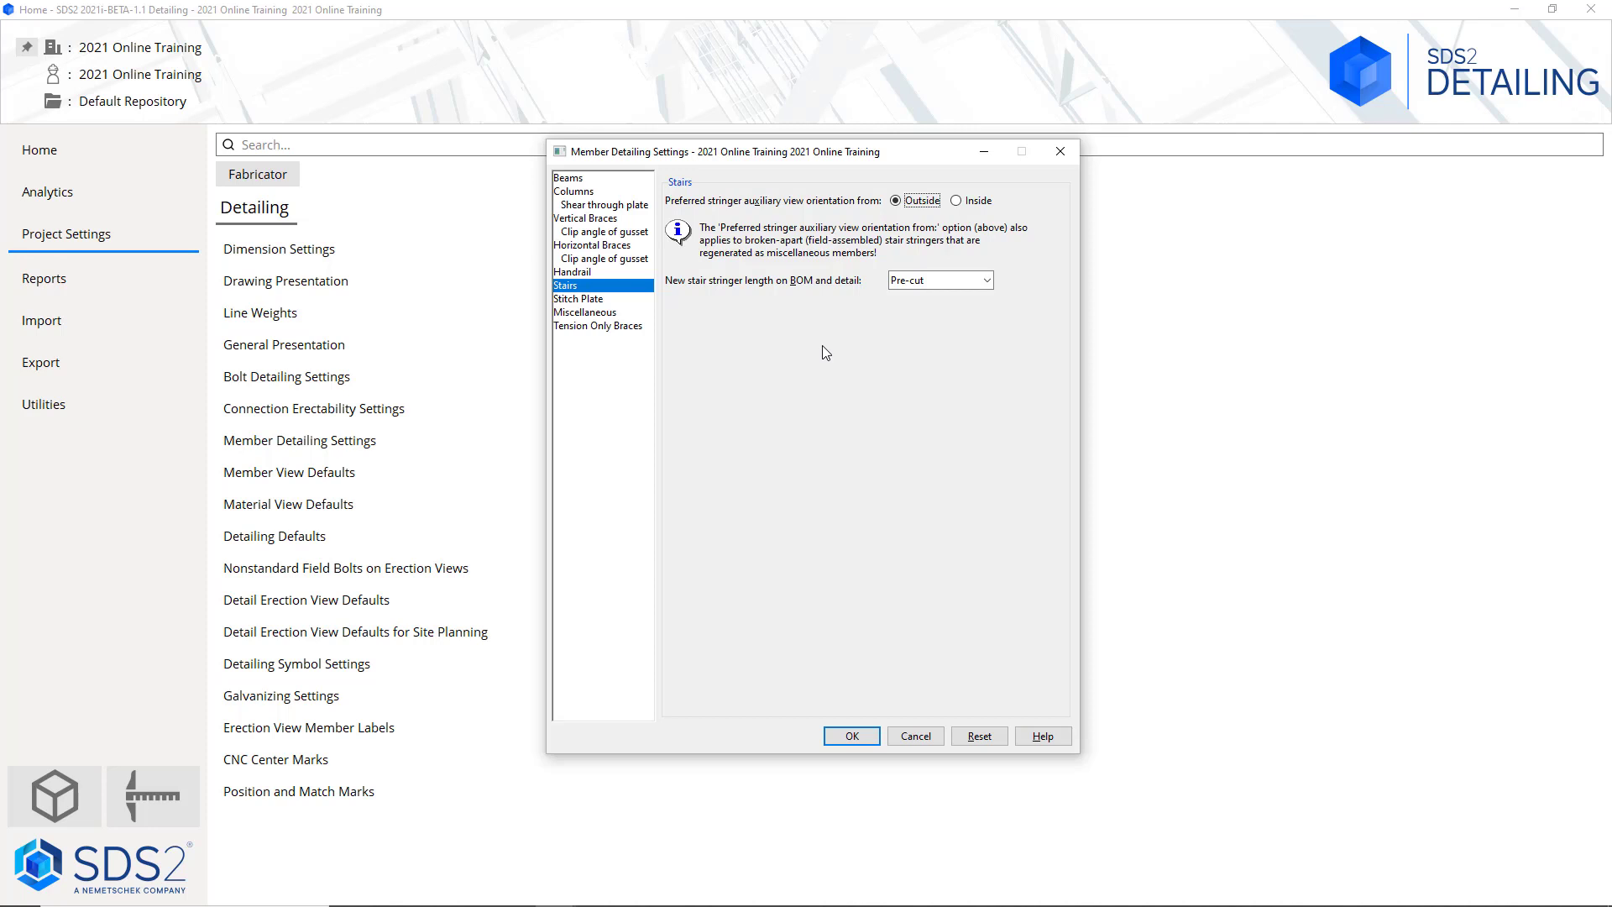
{"action": "left_click", "coordinate": [988, 281]}
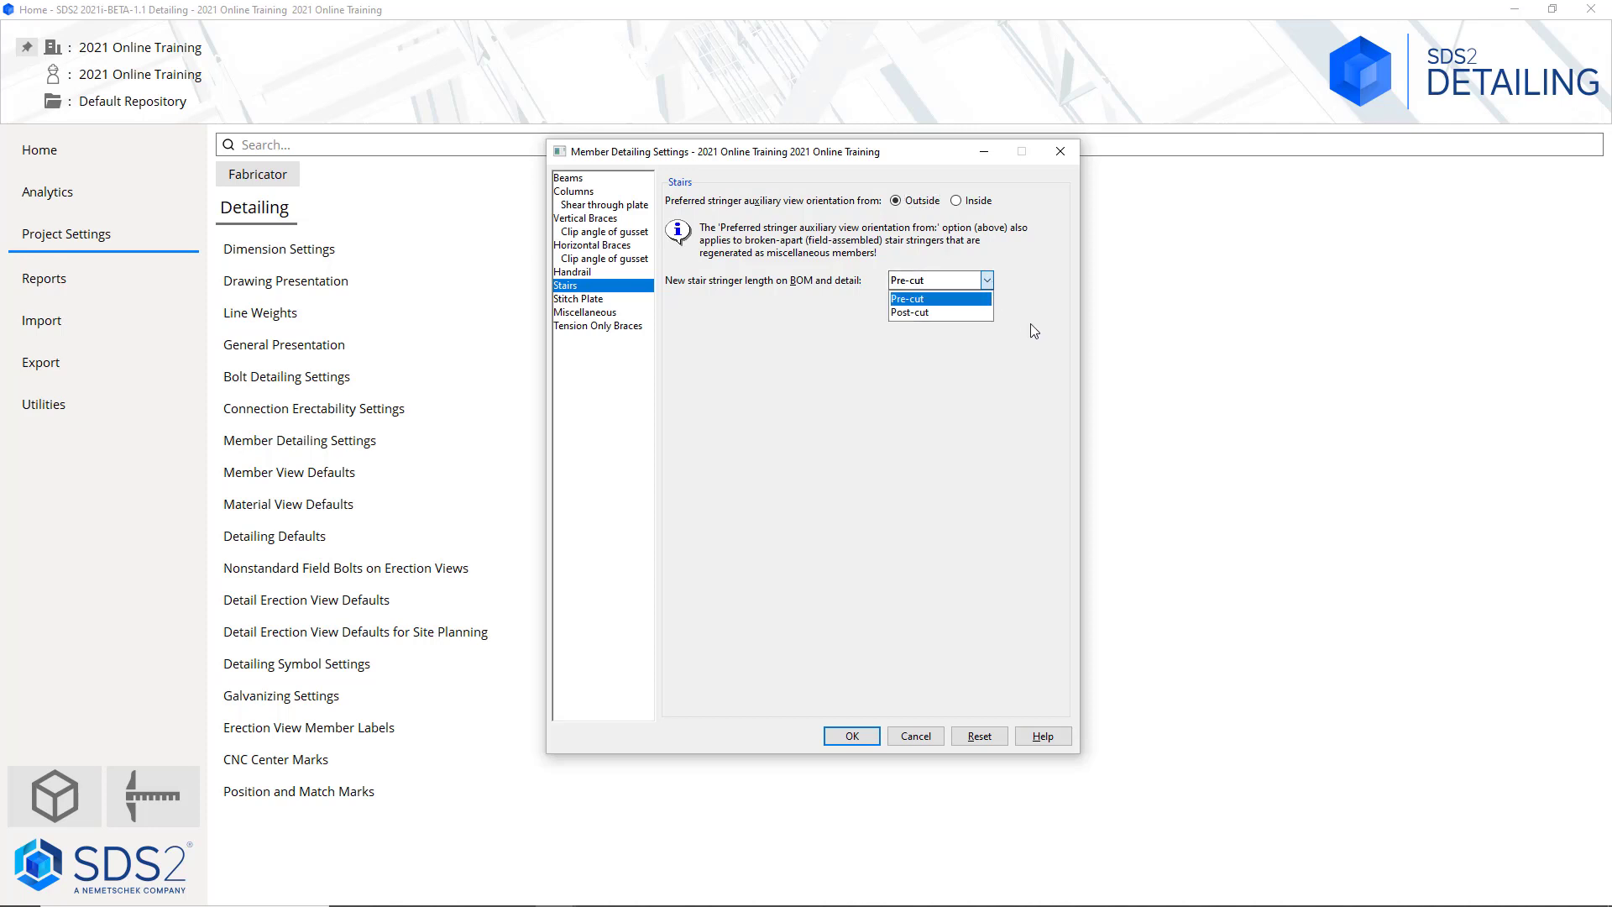
{"action": "left_click", "coordinate": [1029, 378]}
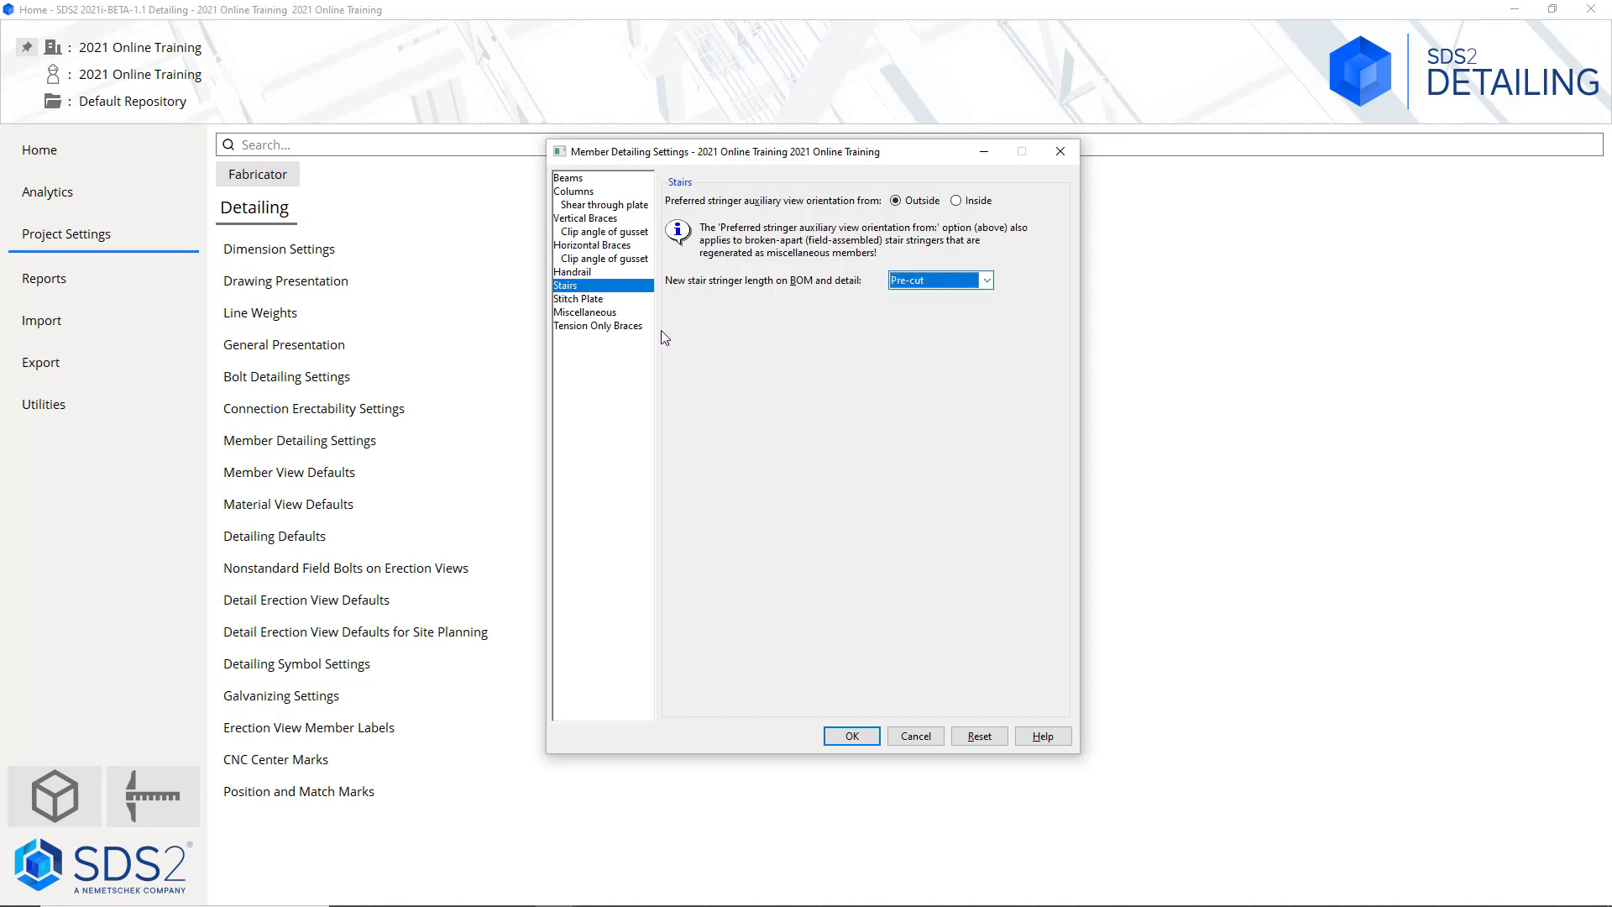
Review the stitch plate settings with their double bracing spacer choices, plus the miscellaneous and tension only brace settings, and cancel the Member Detailing Settings
{"action": "left_click", "coordinate": [608, 300]}
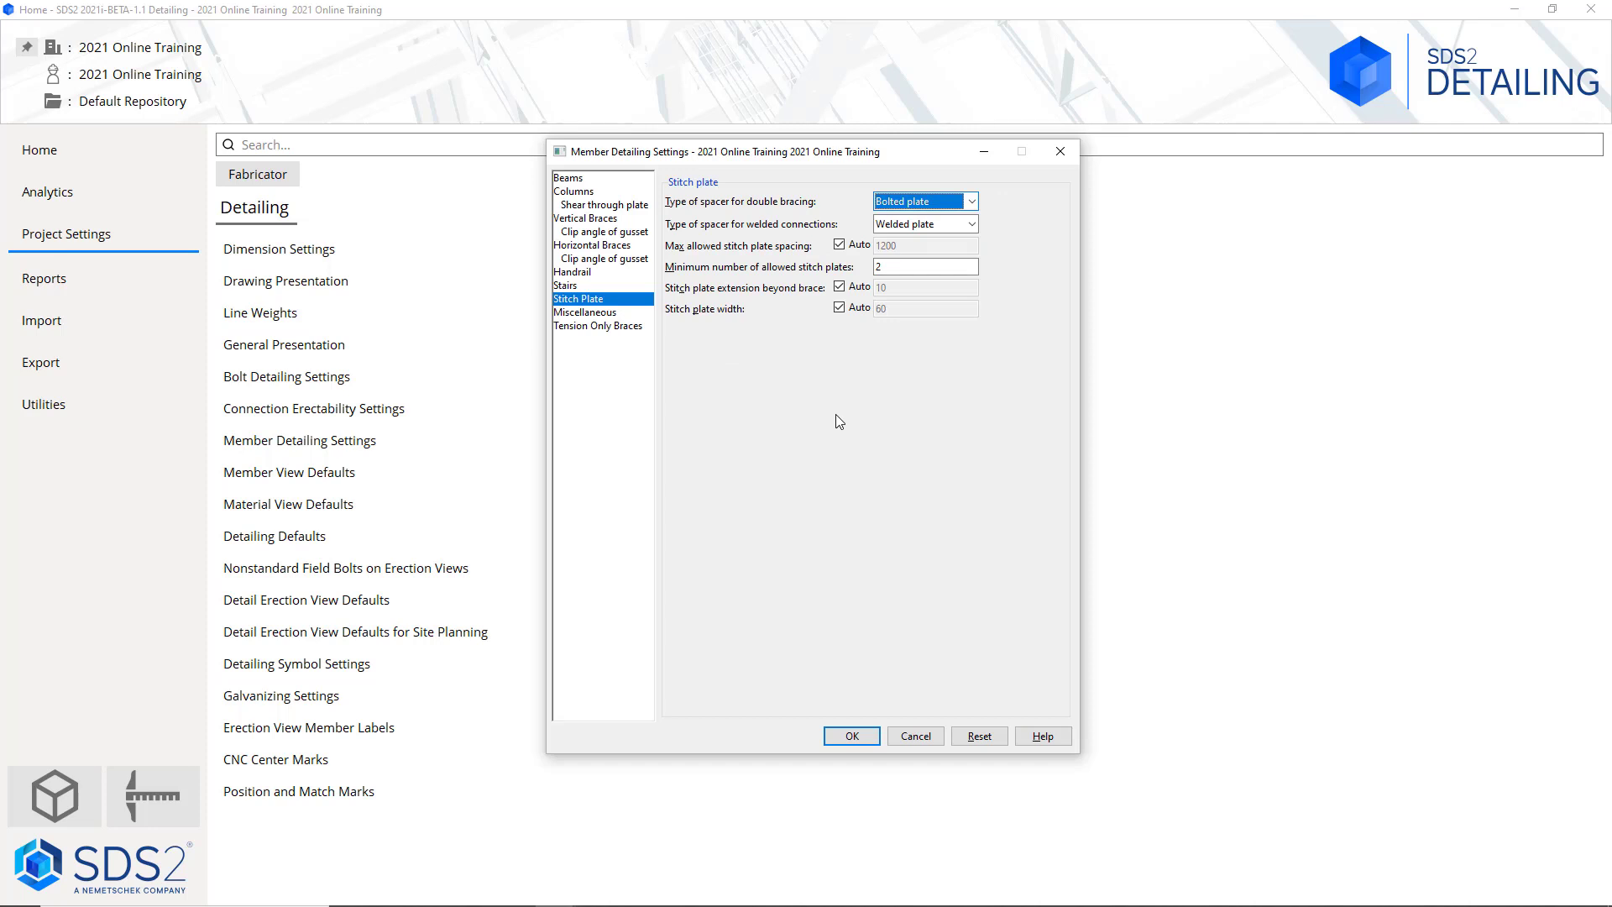
{"action": "left_click", "coordinate": [972, 202]}
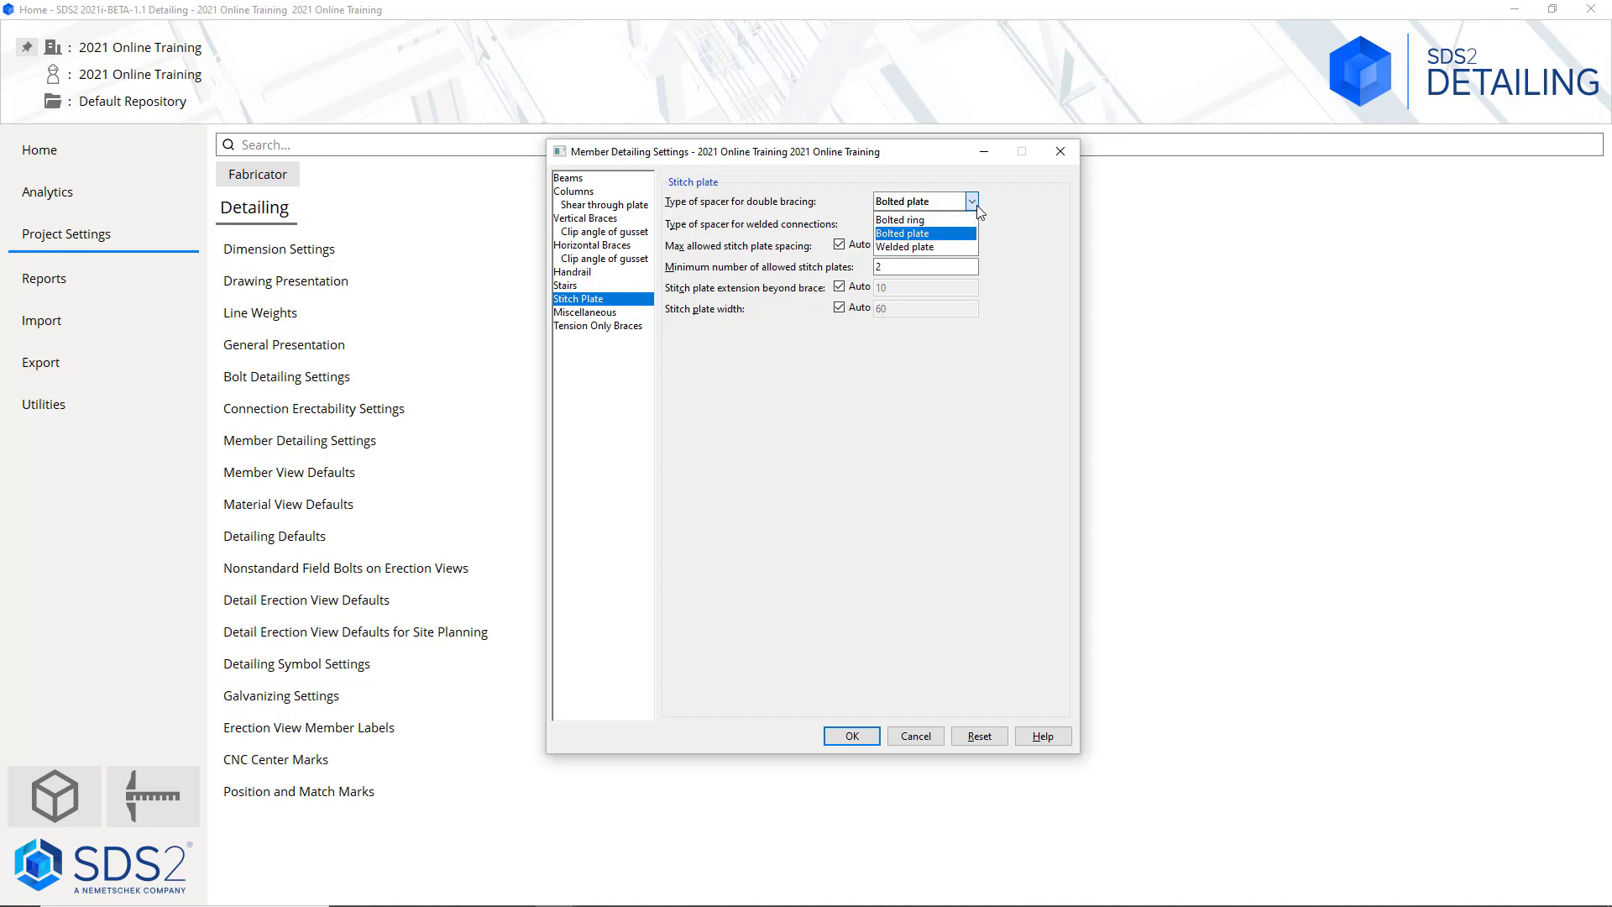
{"action": "left_click", "coordinate": [992, 234]}
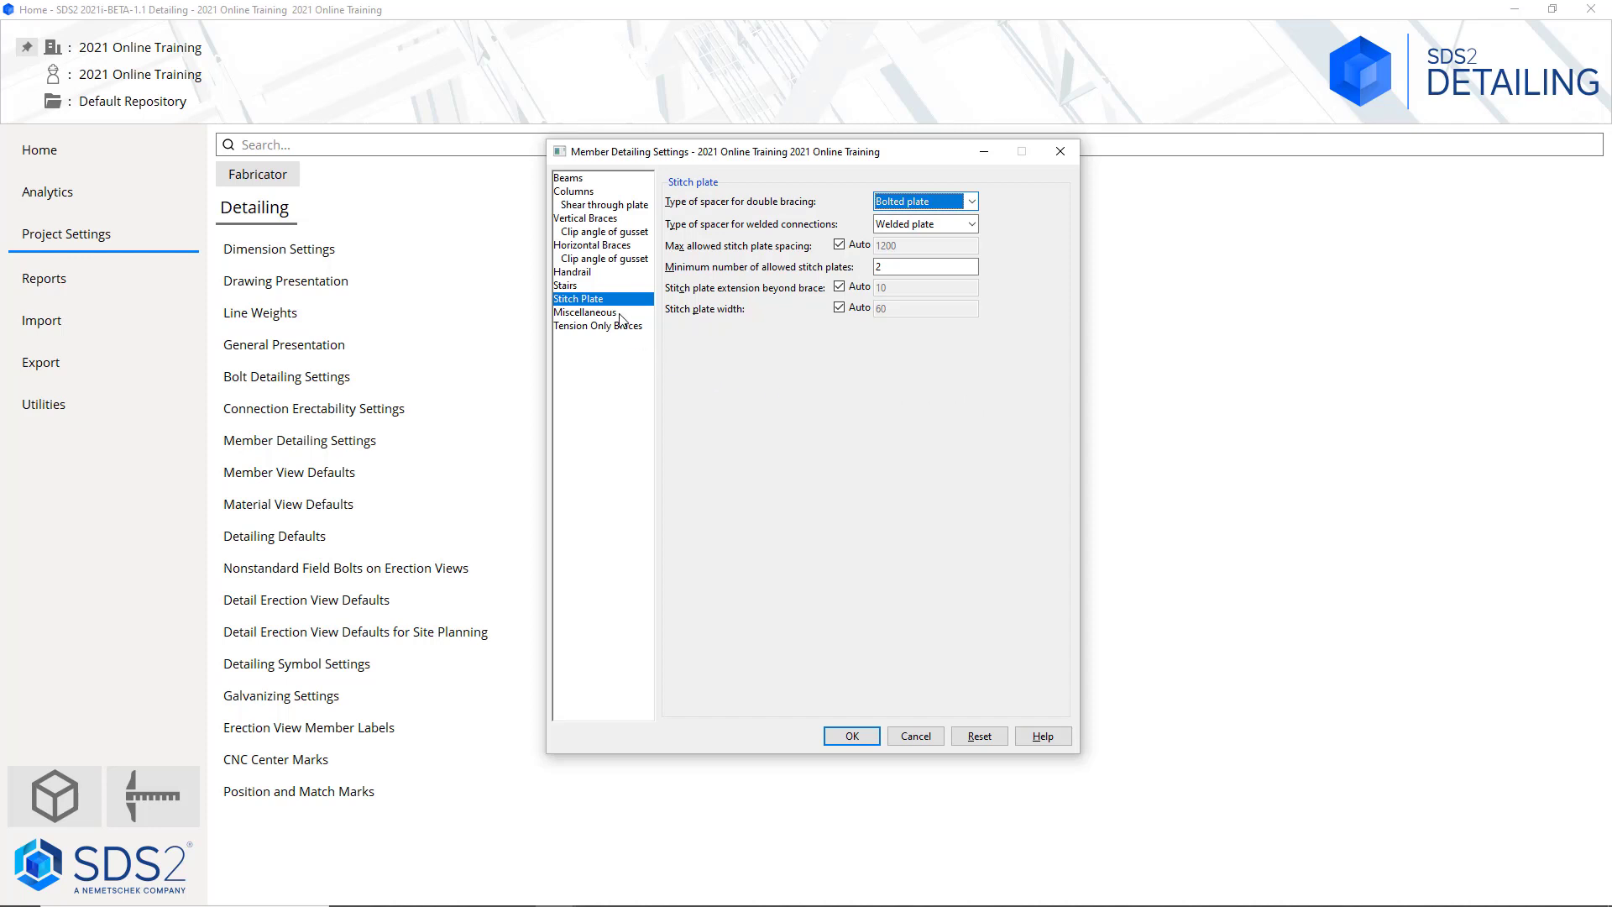
{"action": "left_click", "coordinate": [586, 312]}
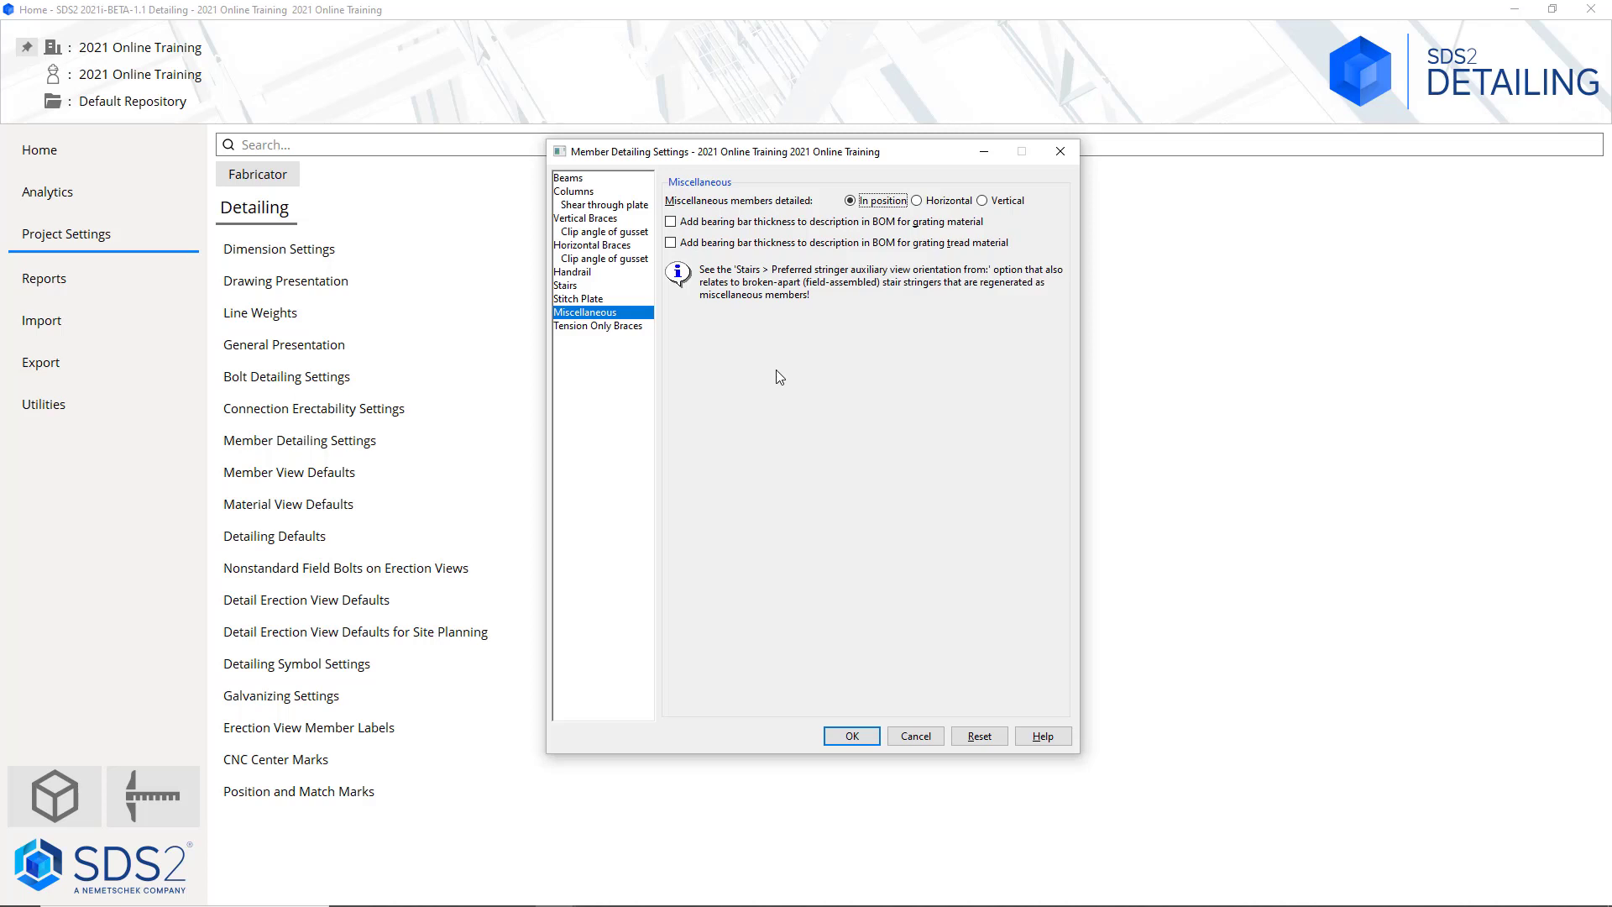
{"action": "left_click", "coordinate": [605, 328]}
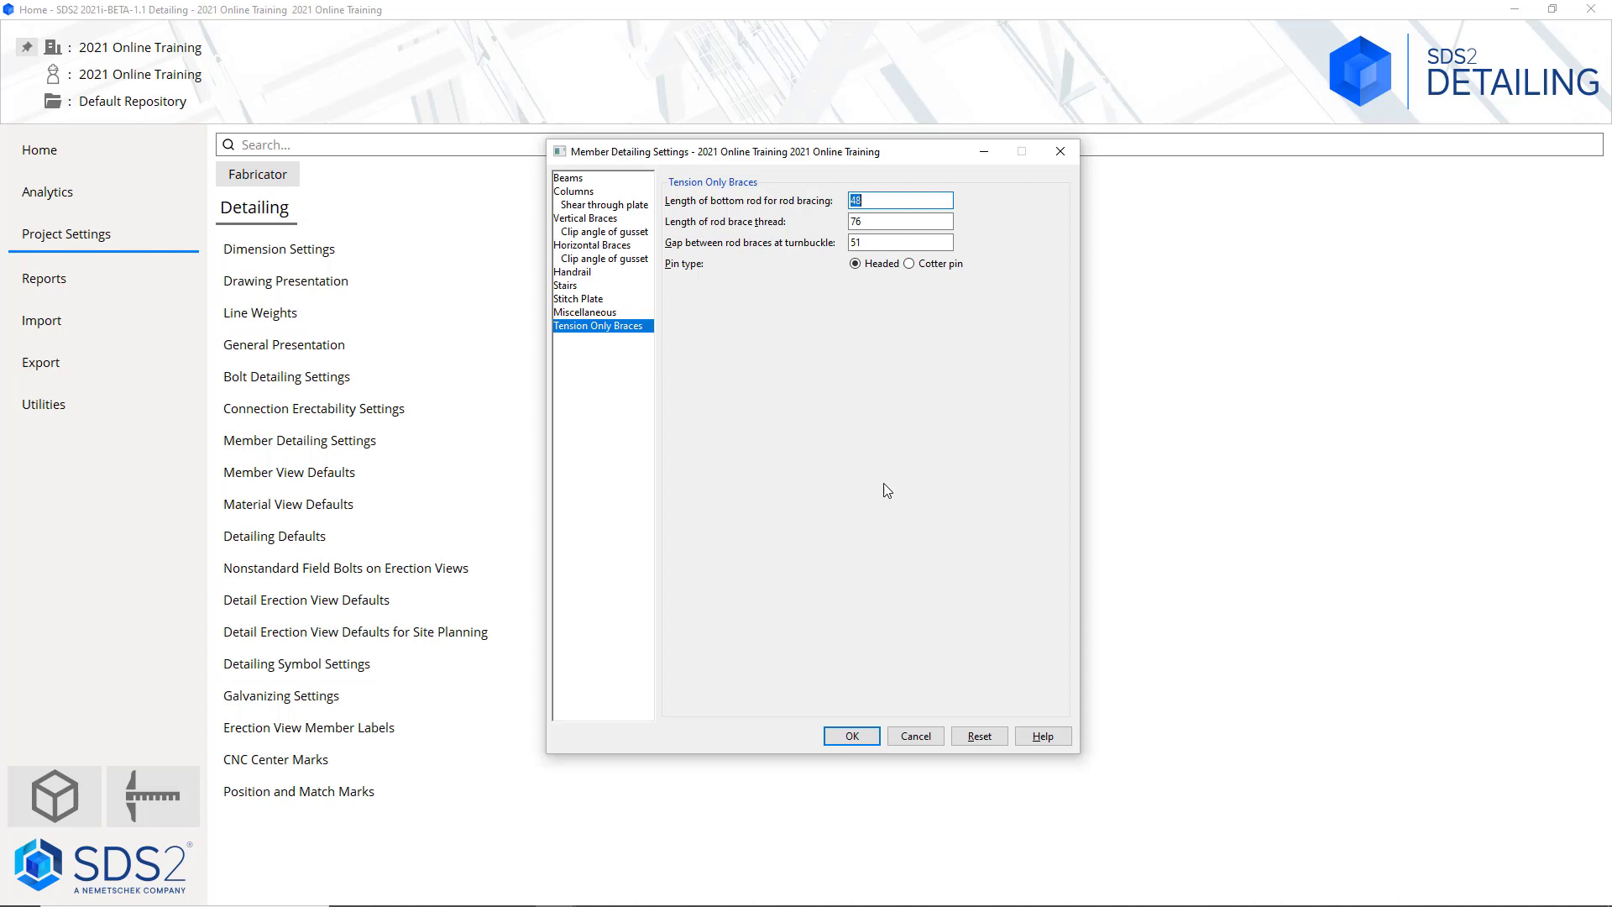
{"action": "left_click", "coordinate": [916, 736]}
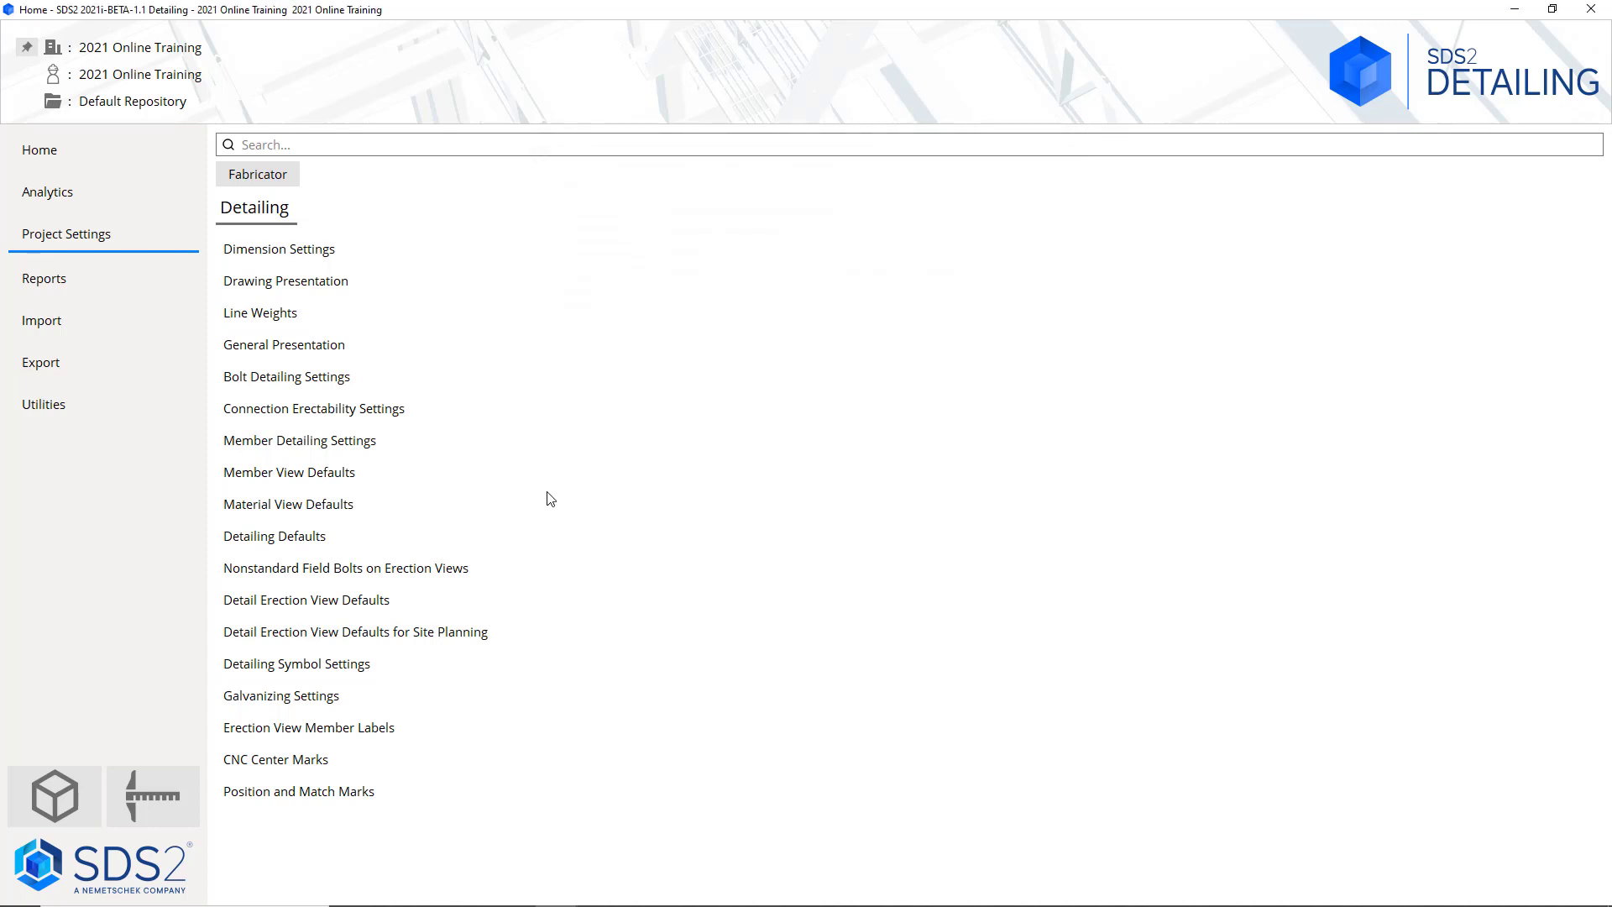
Review the beam depths in Member View Defaults and the plate depths in Material View Defaults, cancelling both without changes
{"action": "left_click", "coordinate": [430, 473]}
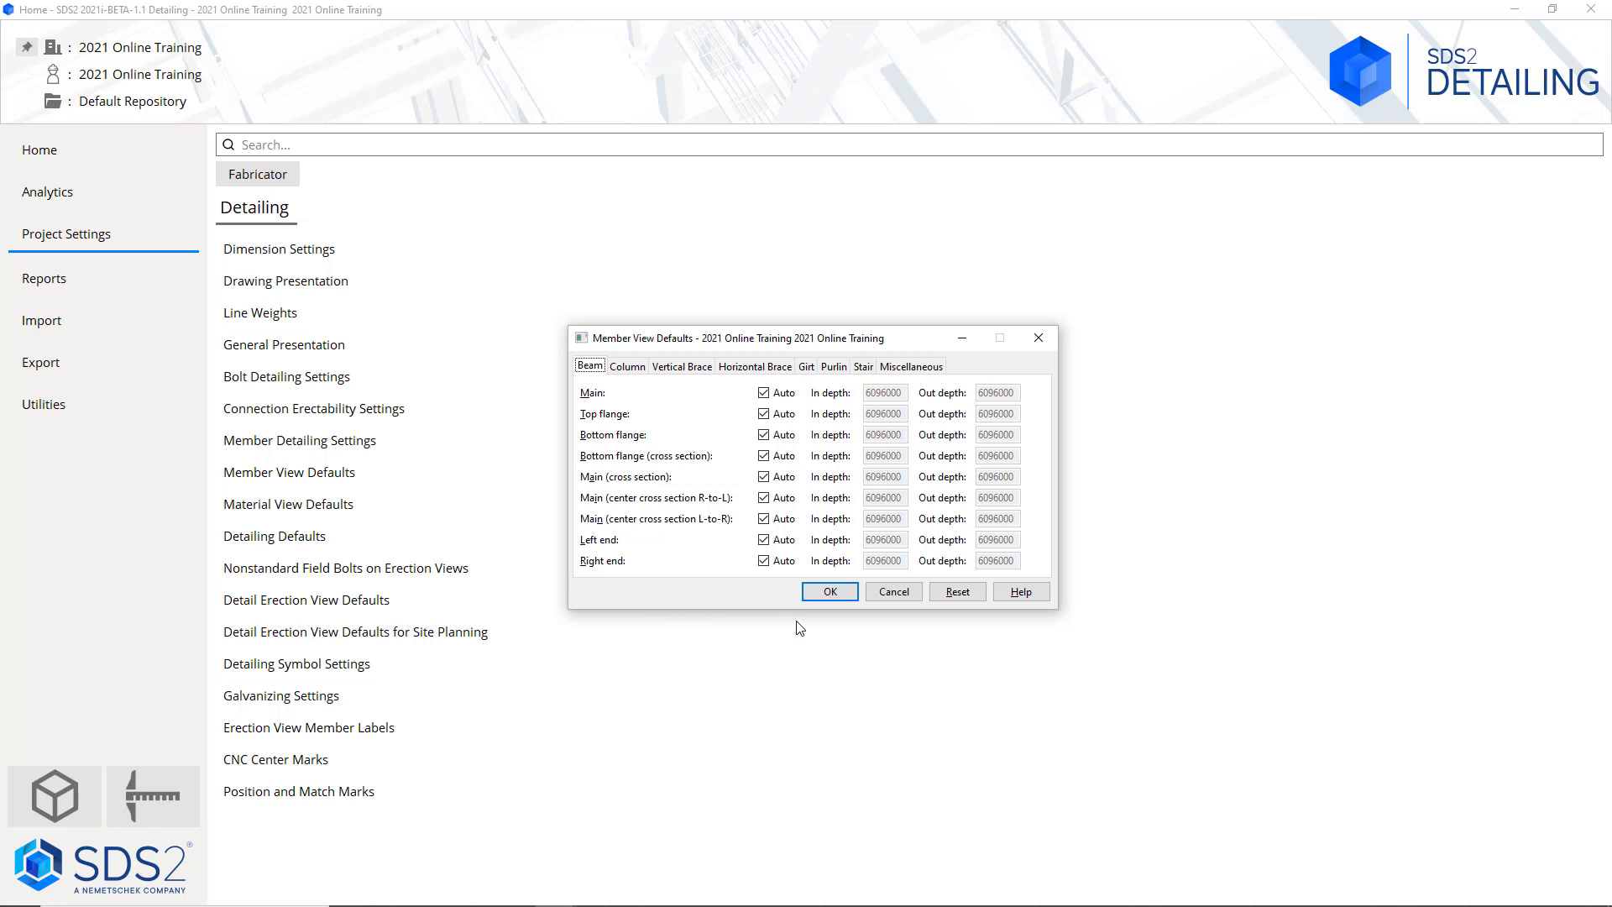
{"action": "left_click", "coordinate": [893, 592]}
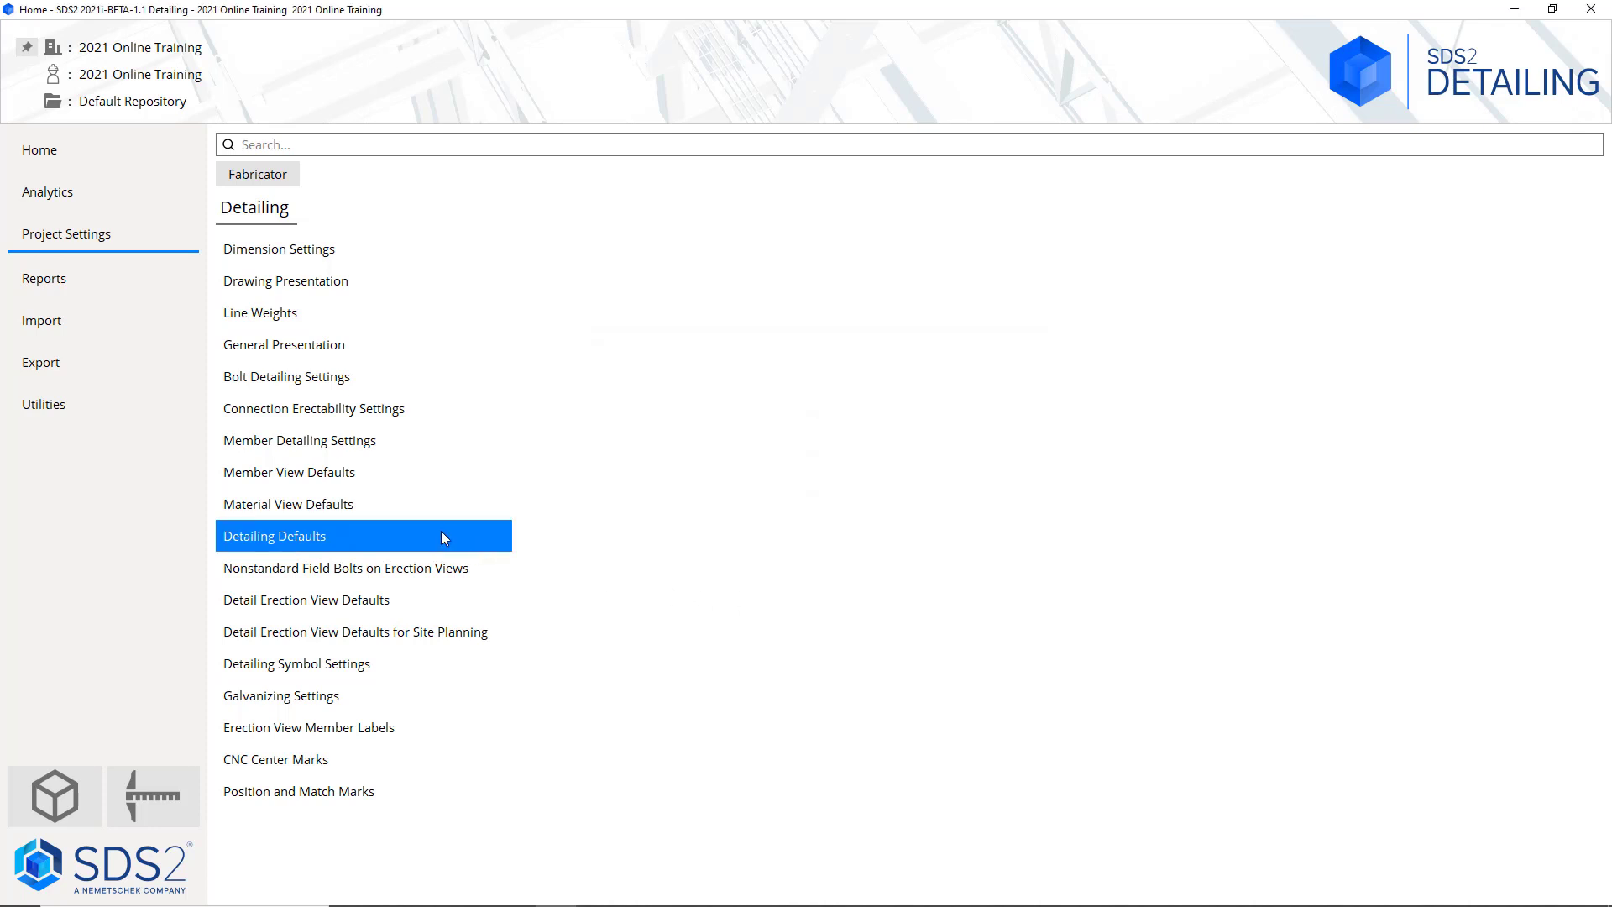
{"action": "left_click", "coordinate": [415, 505]}
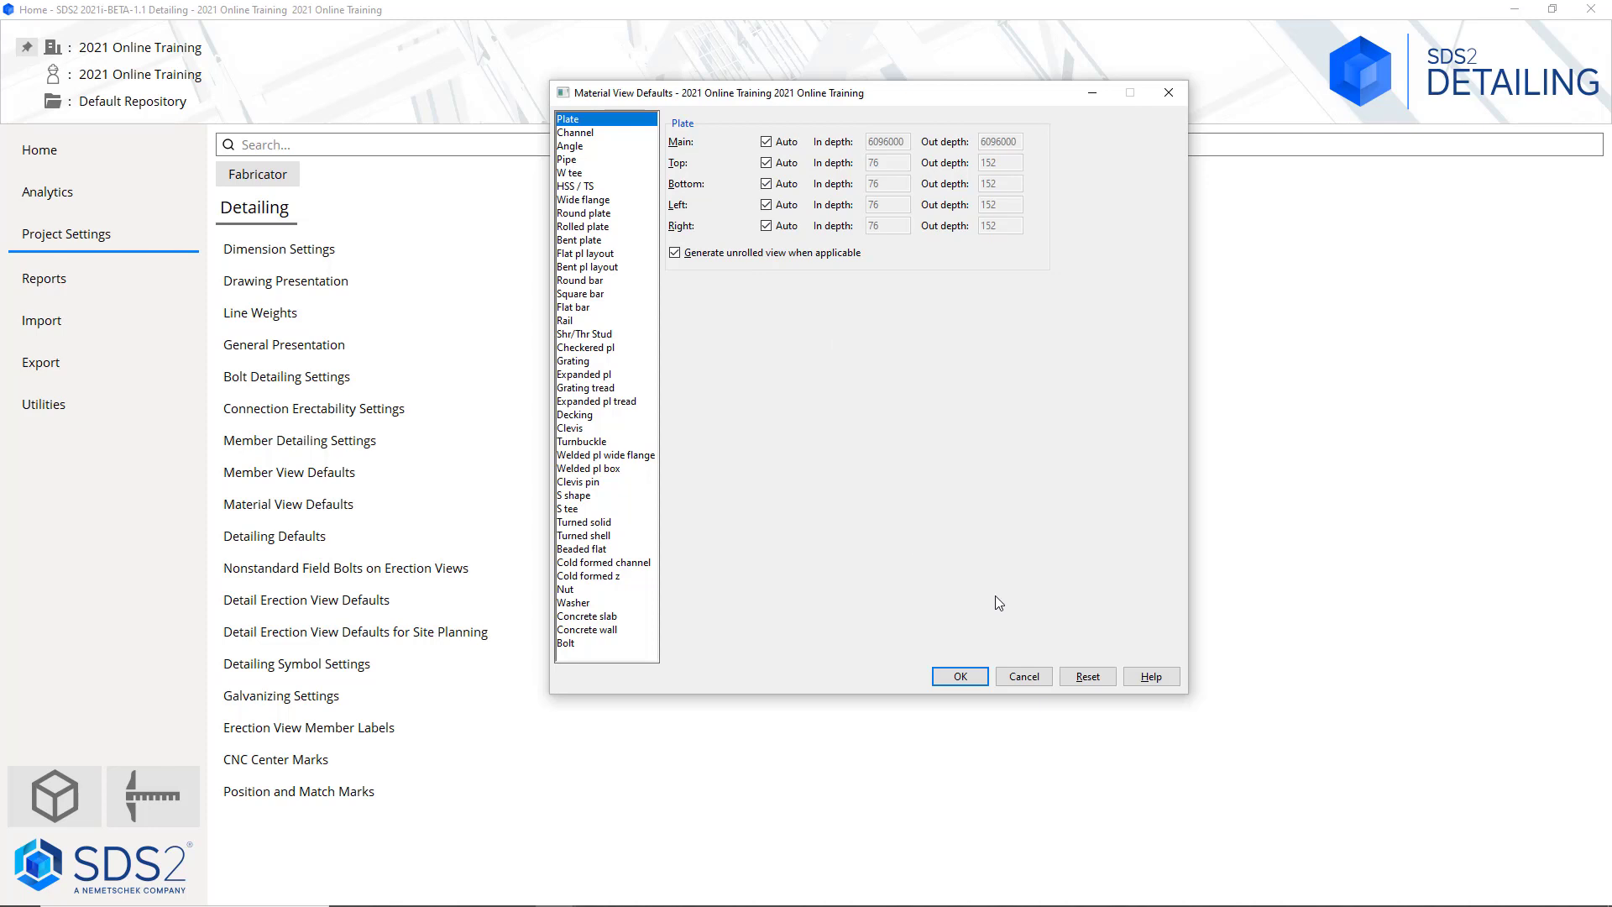
{"action": "left_click", "coordinate": [1023, 675]}
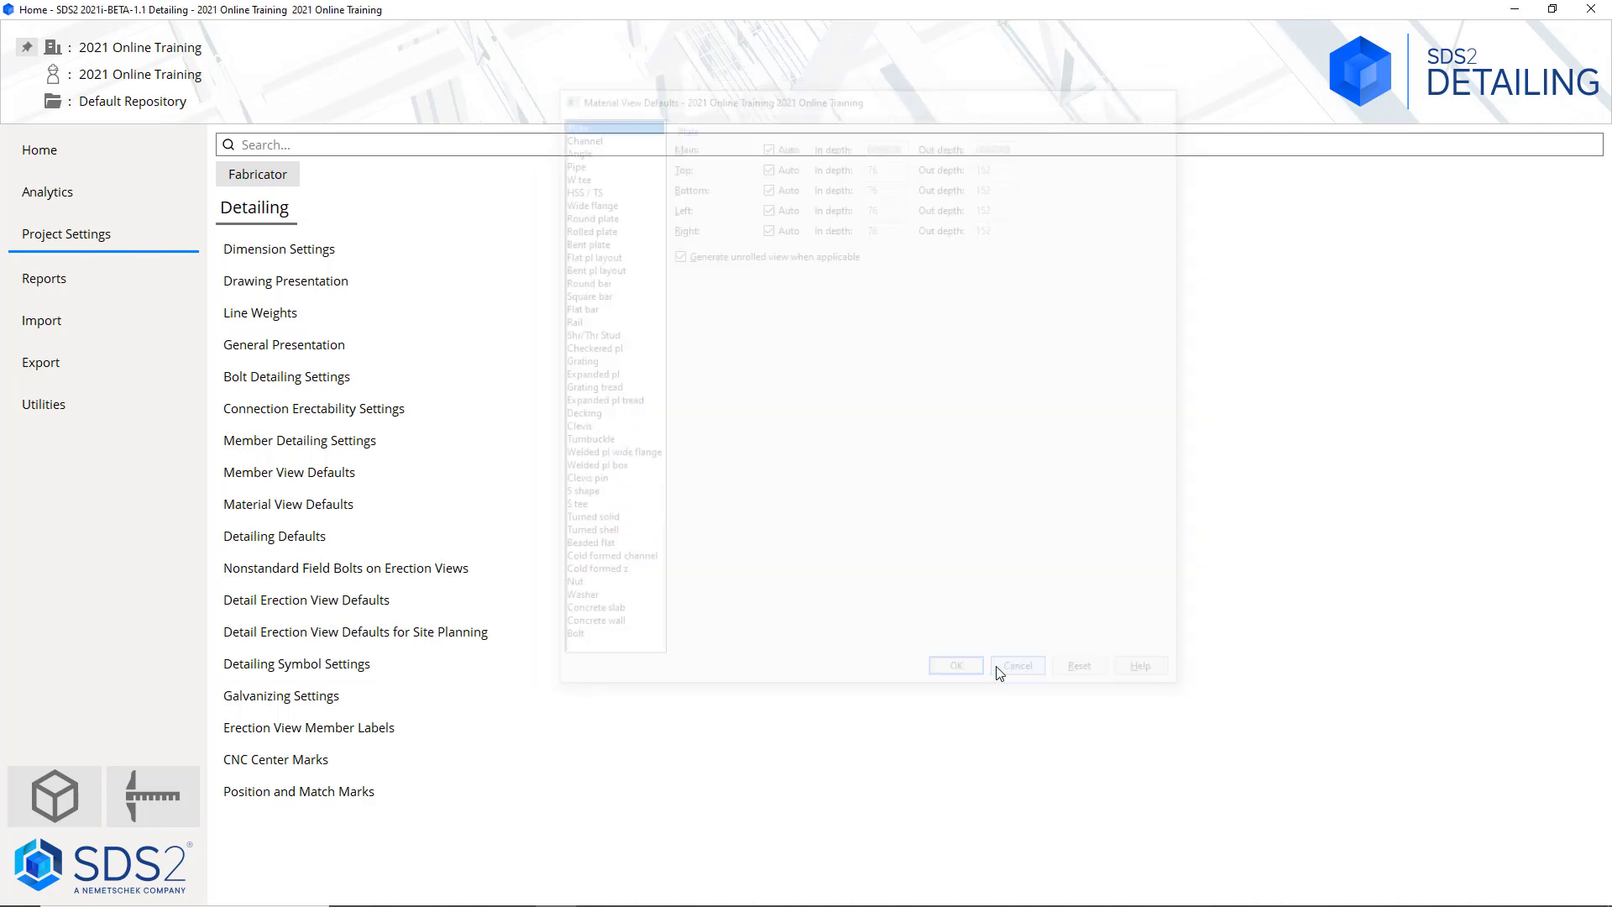
Review the member options in Detailing Defaults and the weld, hole and bevel options in Detailing Symbol Settings, cancelling both
{"action": "left_click", "coordinate": [430, 539]}
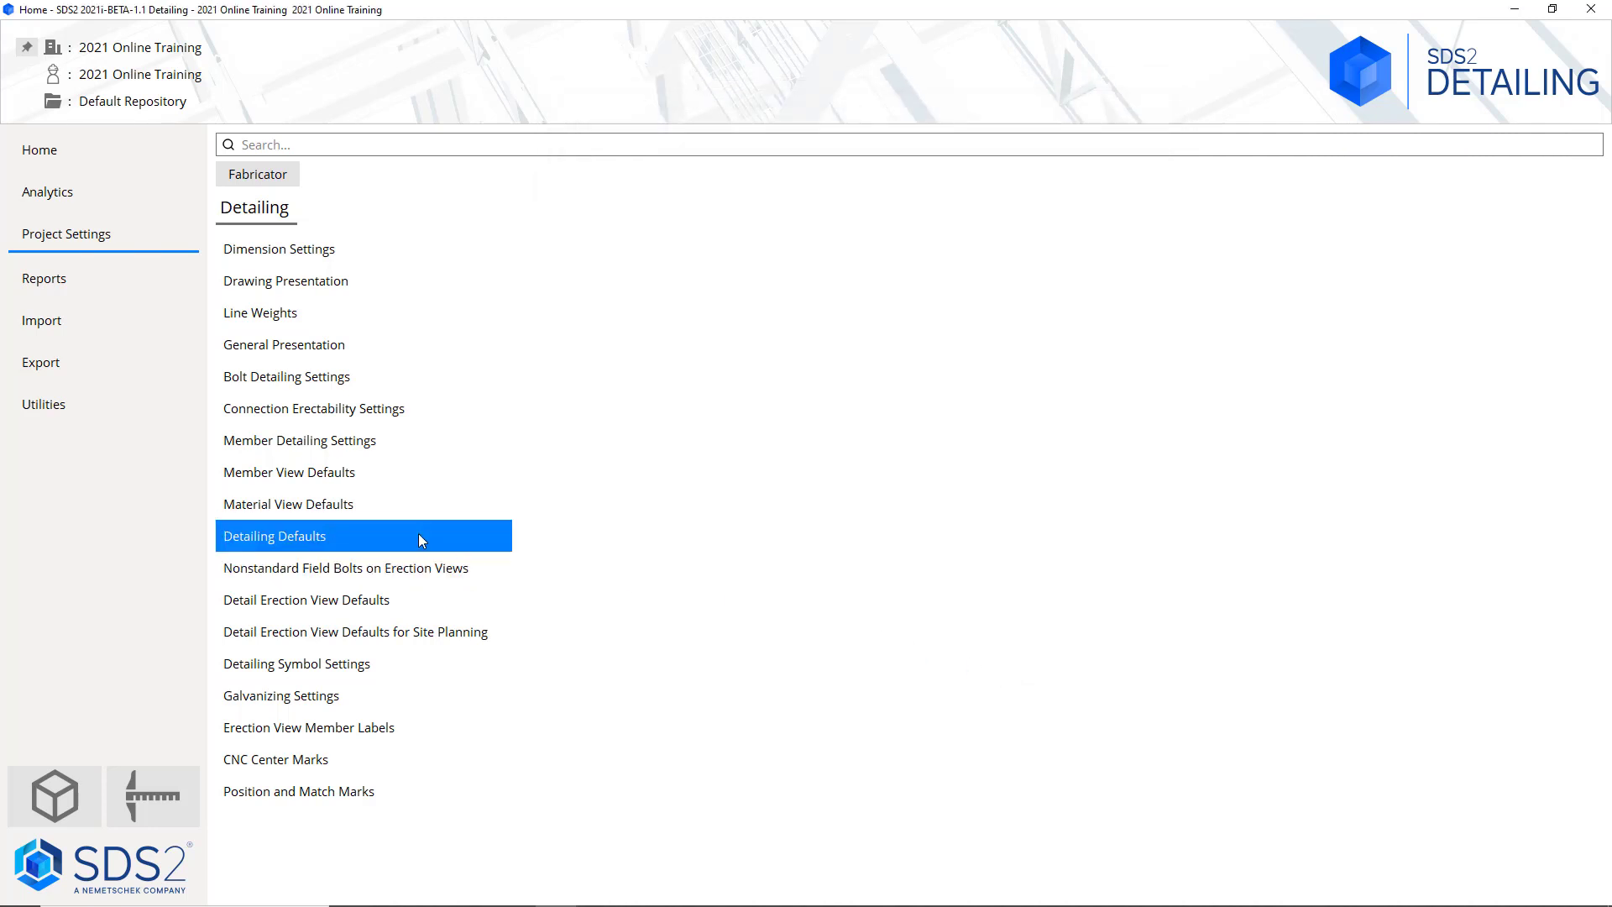
{"action": "left_click", "coordinate": [418, 535]}
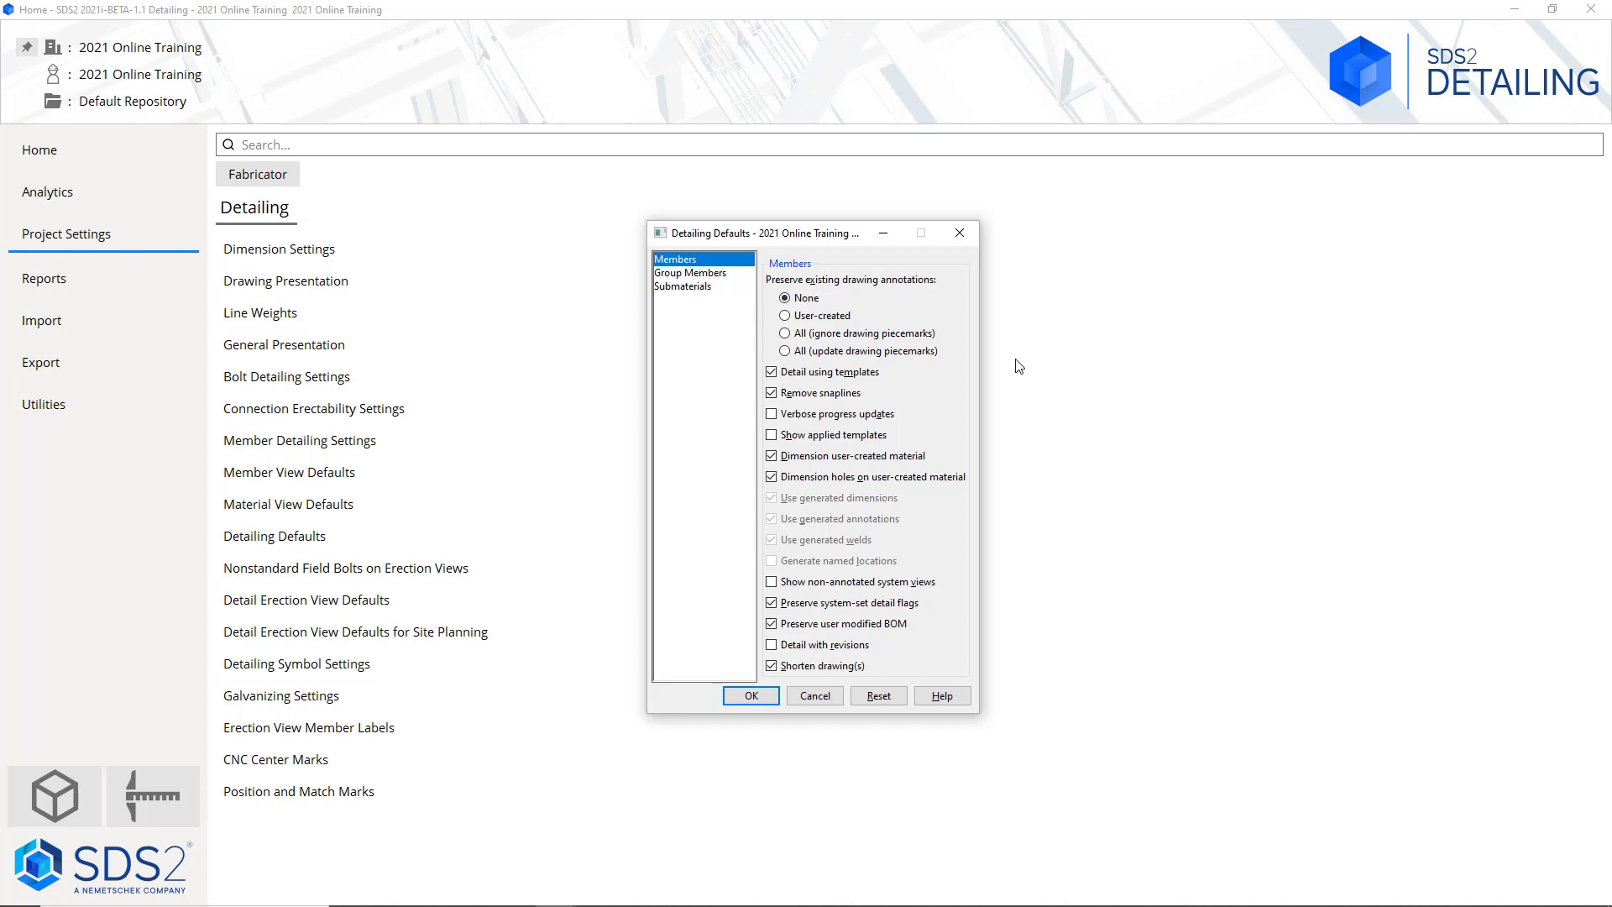
{"action": "left_click", "coordinate": [825, 702]}
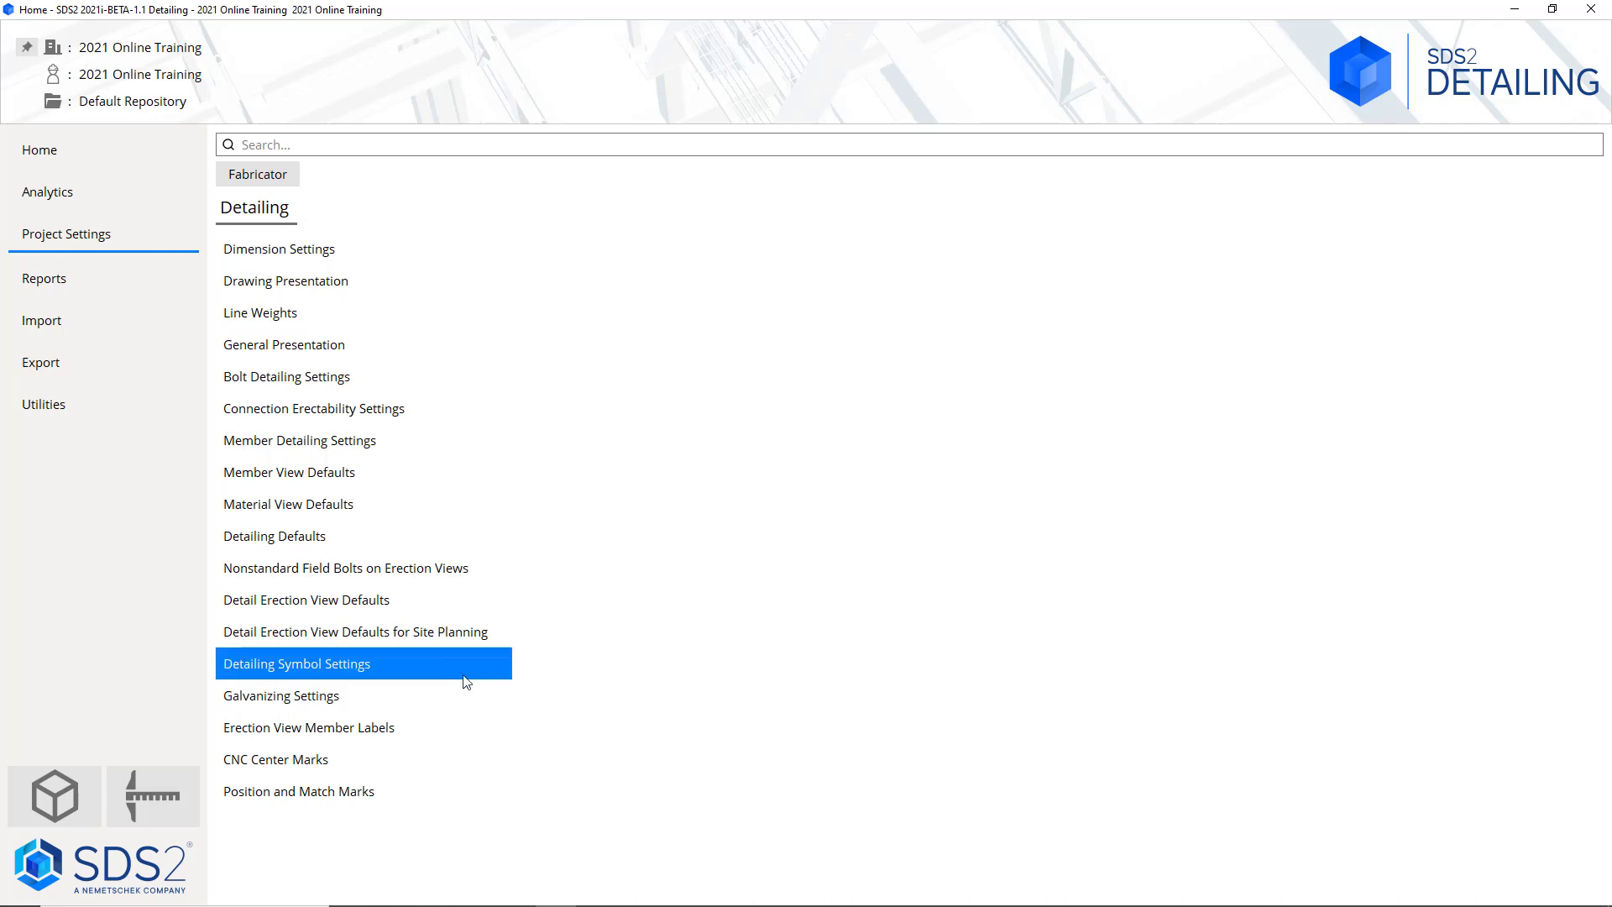
{"action": "left_click", "coordinate": [441, 663]}
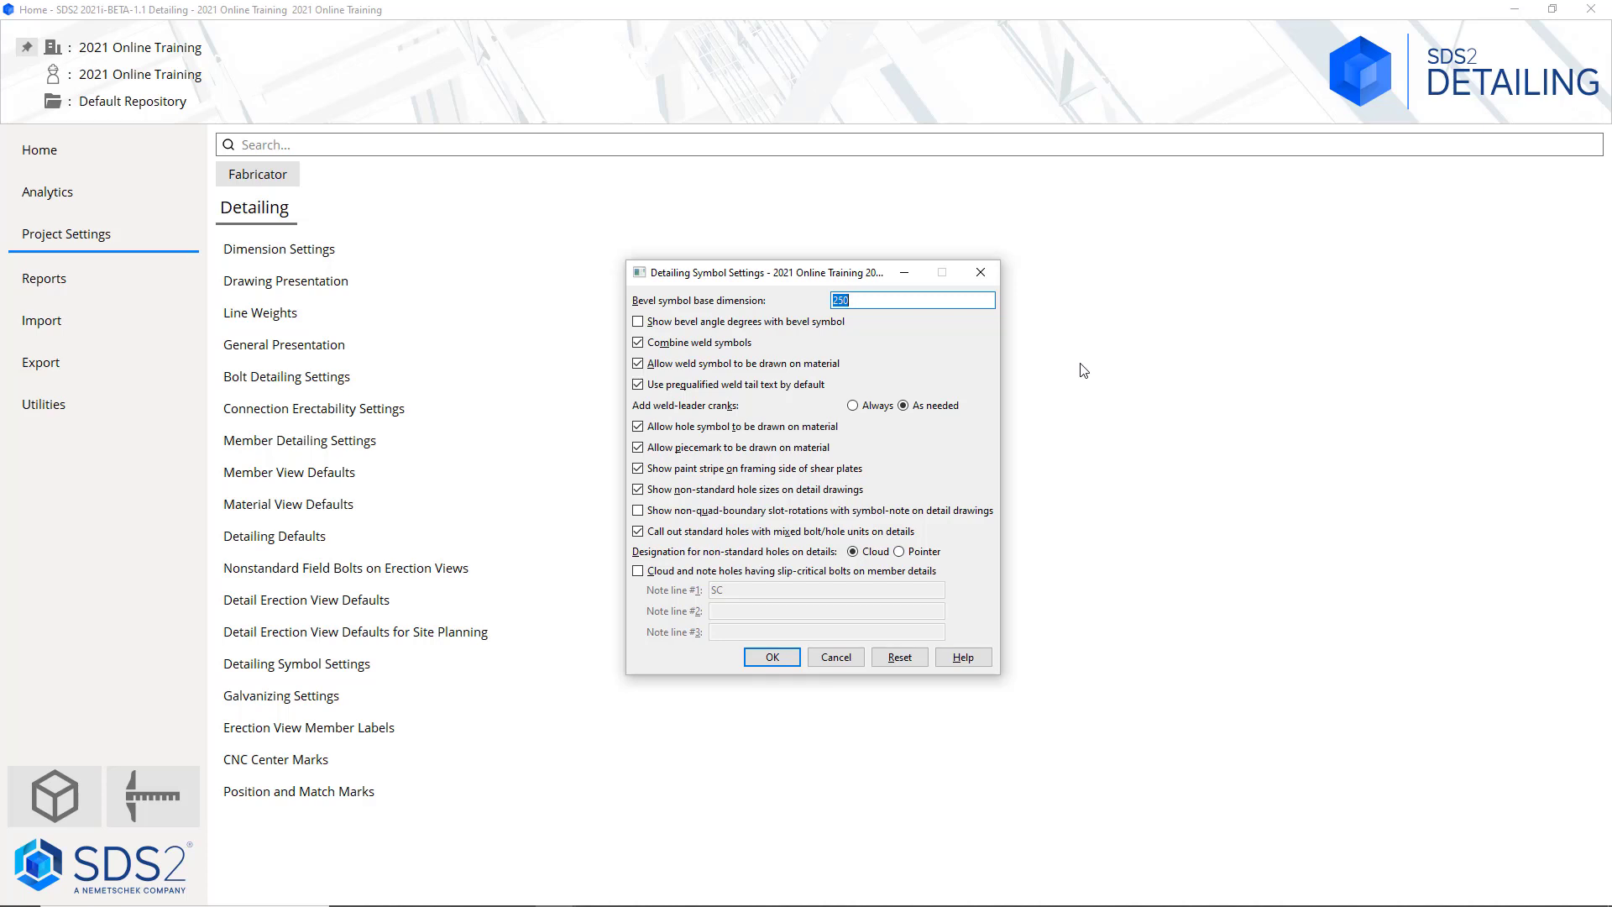
{"action": "left_click", "coordinate": [837, 656]}
Review the general Galvanizing Settings, including the surface finish choices, cancel, and return to the overview of fabricator and job settings
{"action": "left_click", "coordinate": [418, 706]}
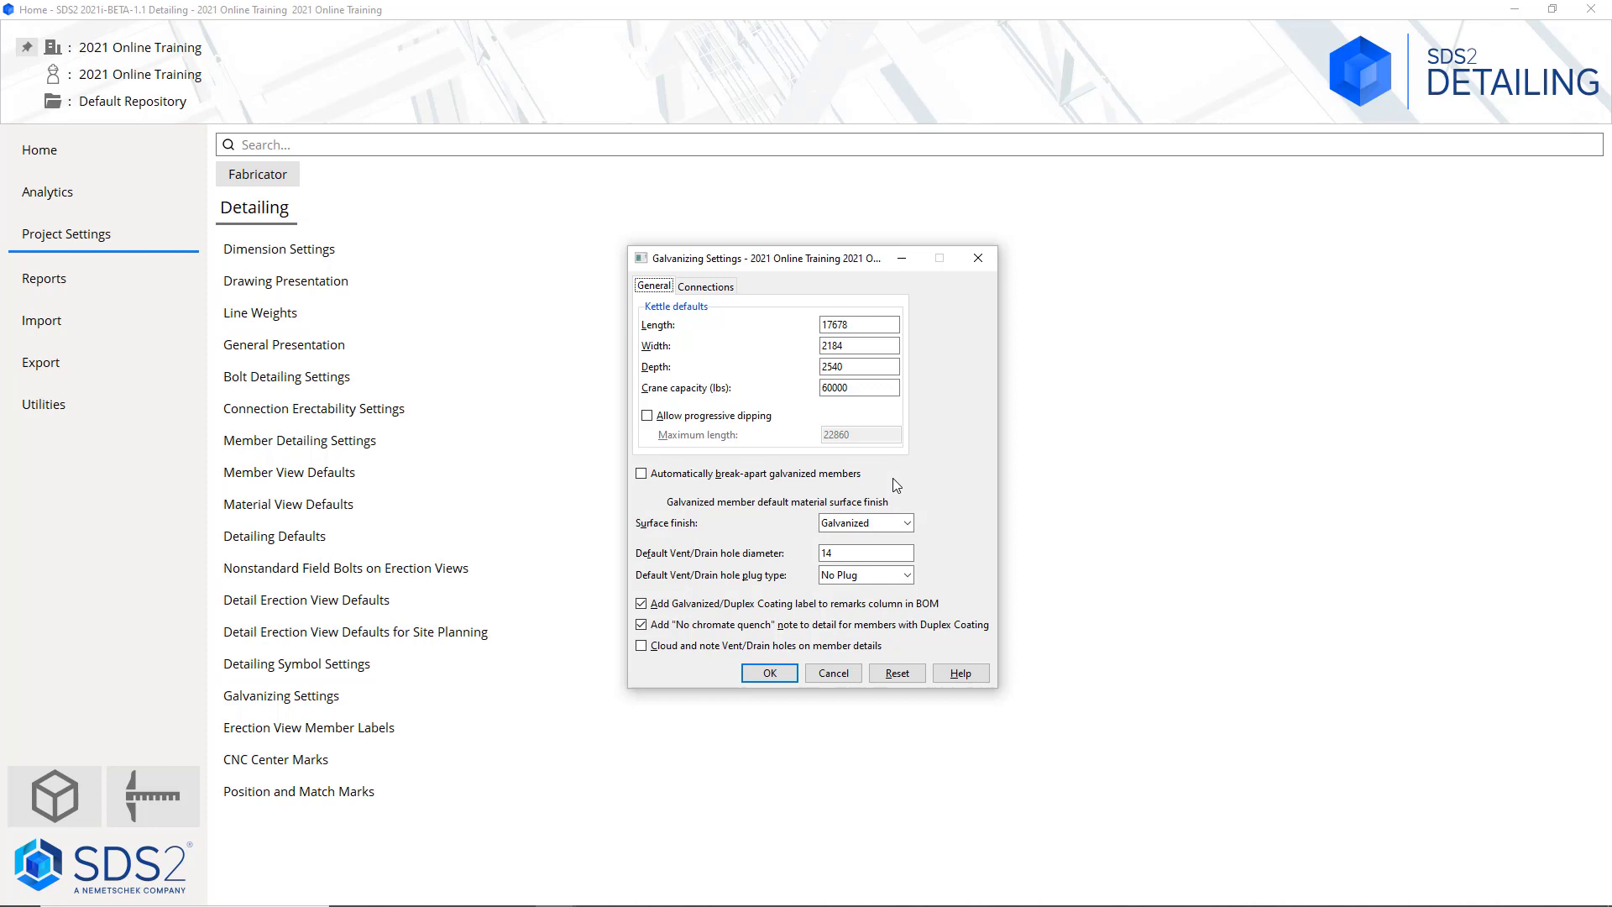
{"action": "left_click", "coordinate": [908, 524]}
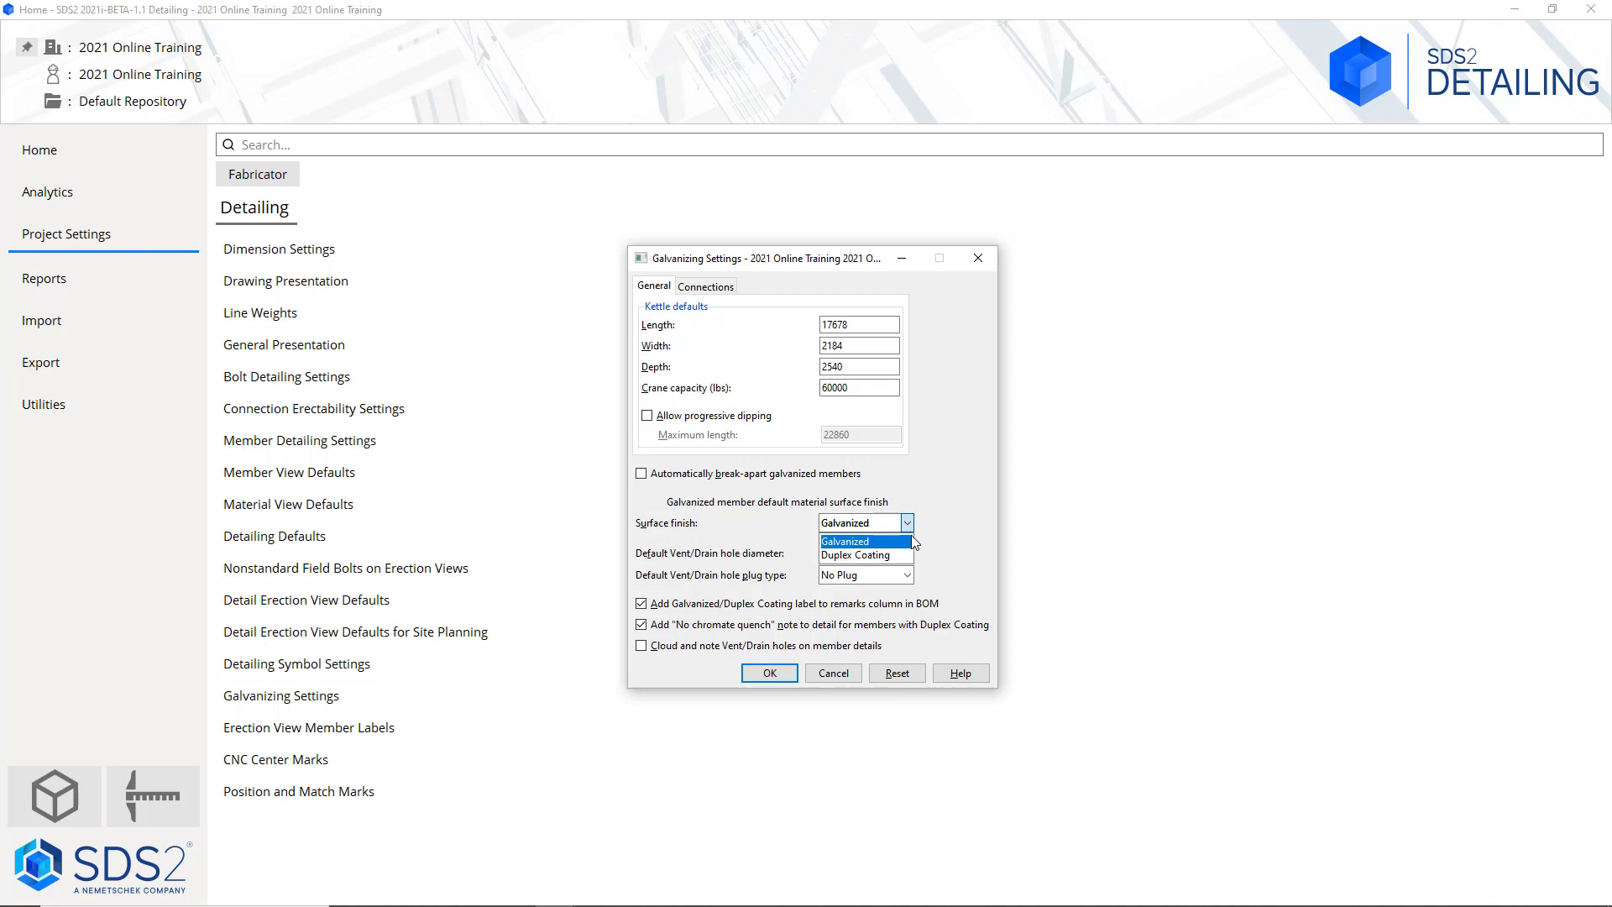
{"action": "left_click", "coordinate": [939, 526]}
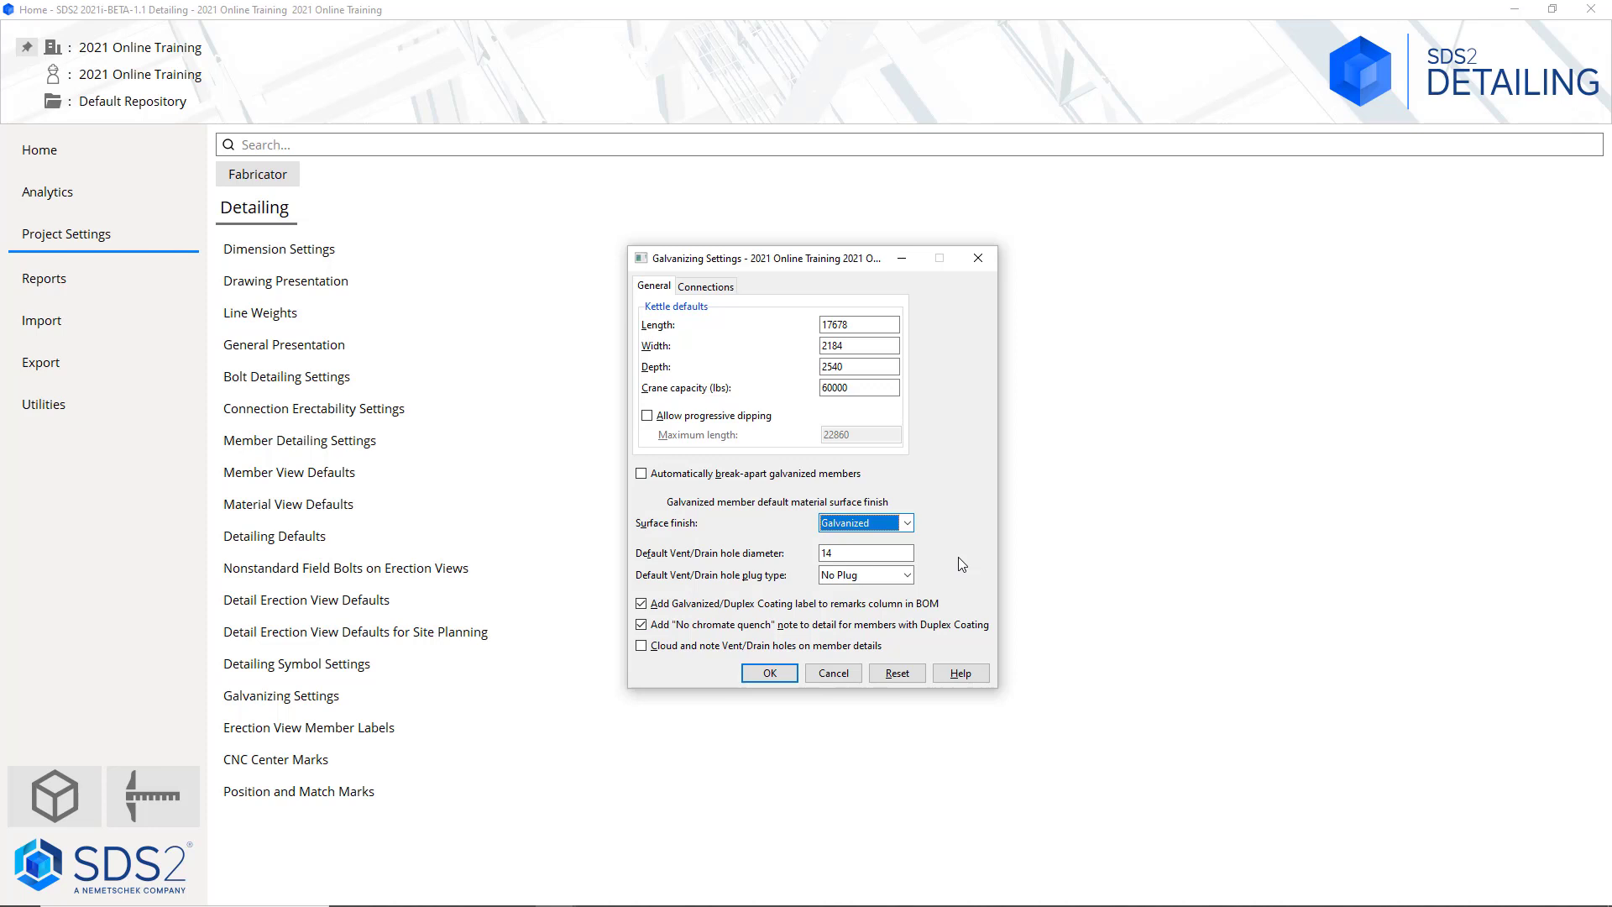
{"action": "left_click", "coordinate": [839, 674]}
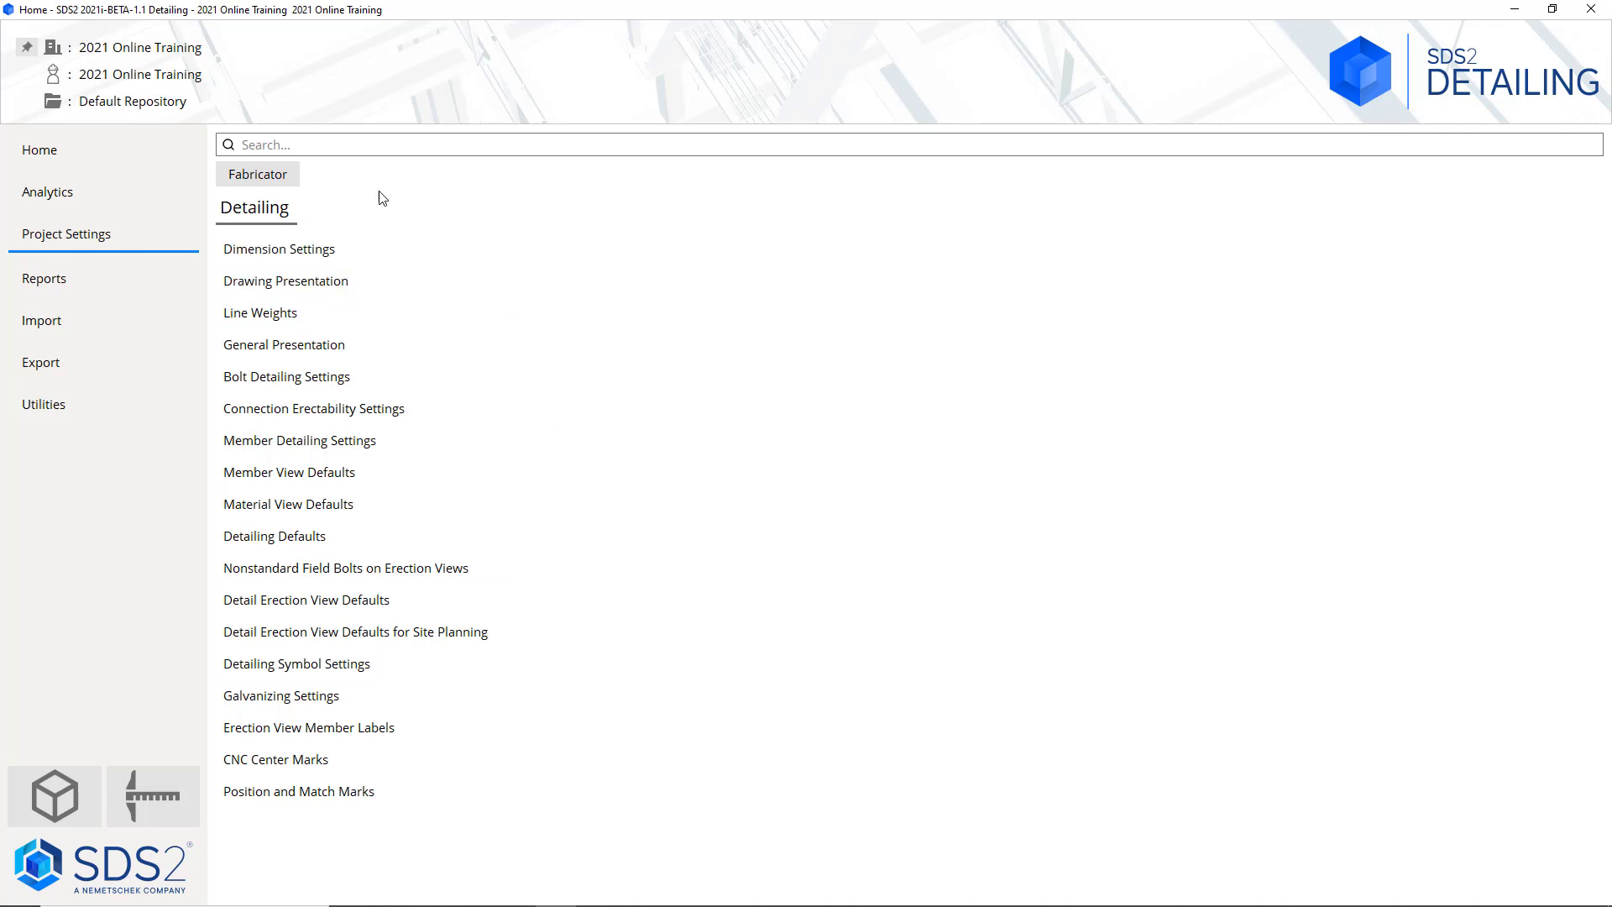
{"action": "left_click", "coordinate": [288, 176]}
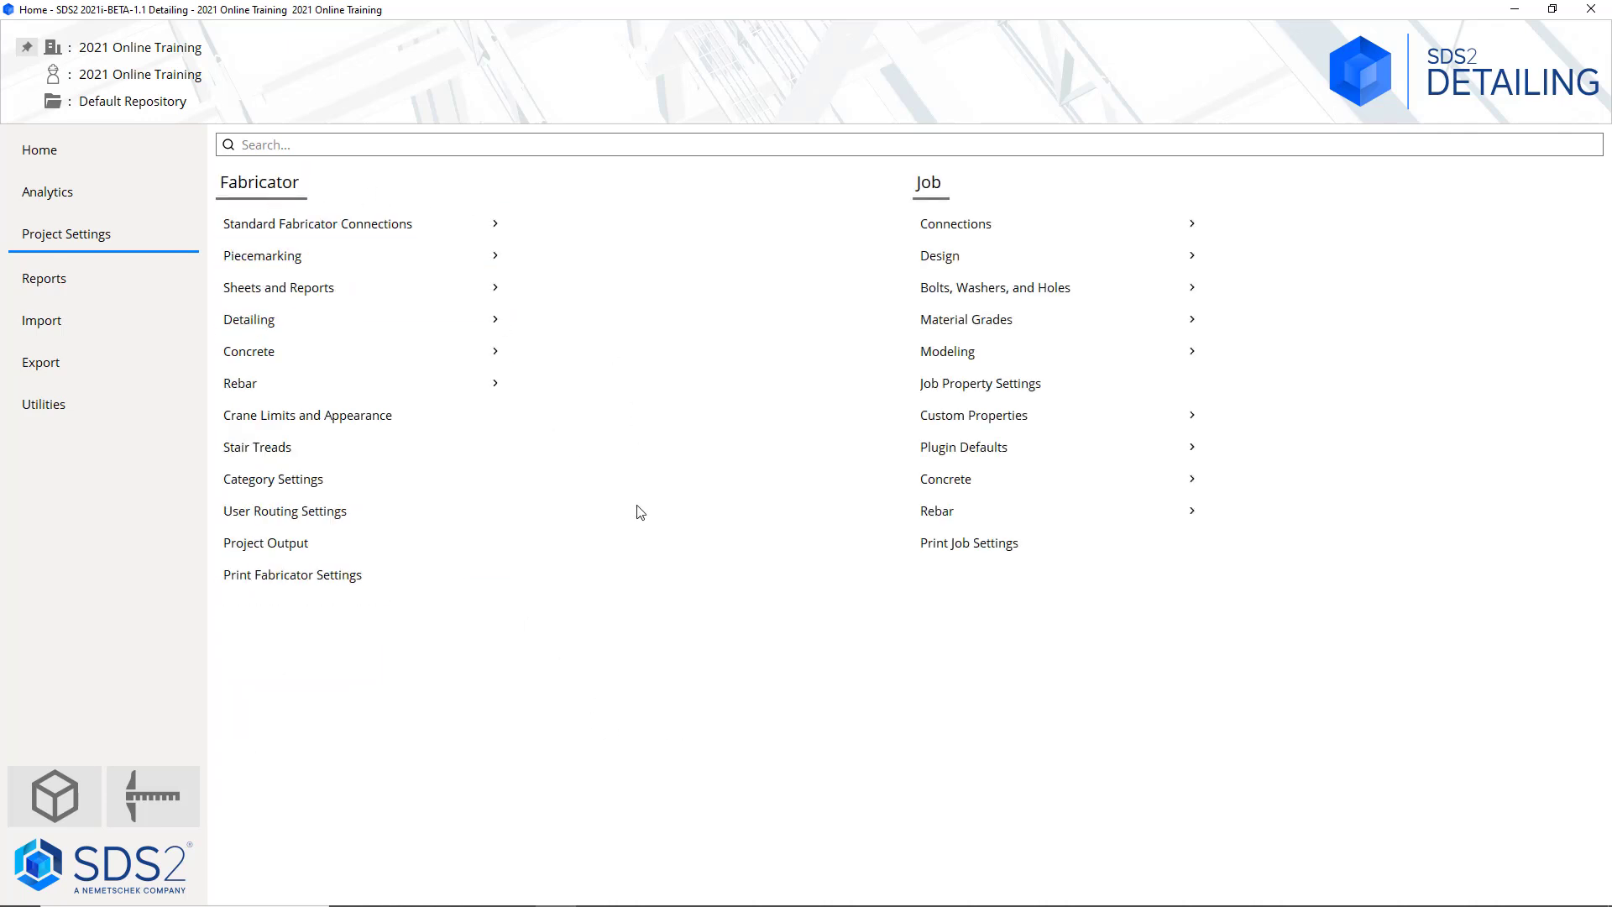